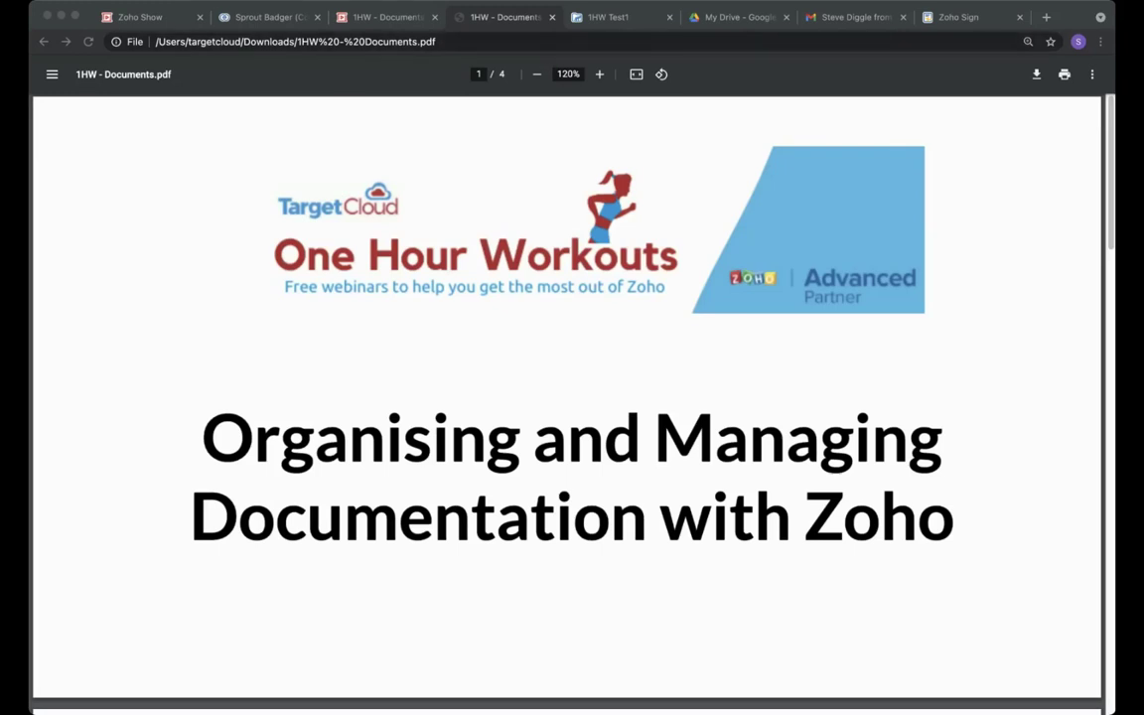
Scroll the 1HW - Documents PDF from the title page to page 2, the 1HW Plan slide.
click(637, 73)
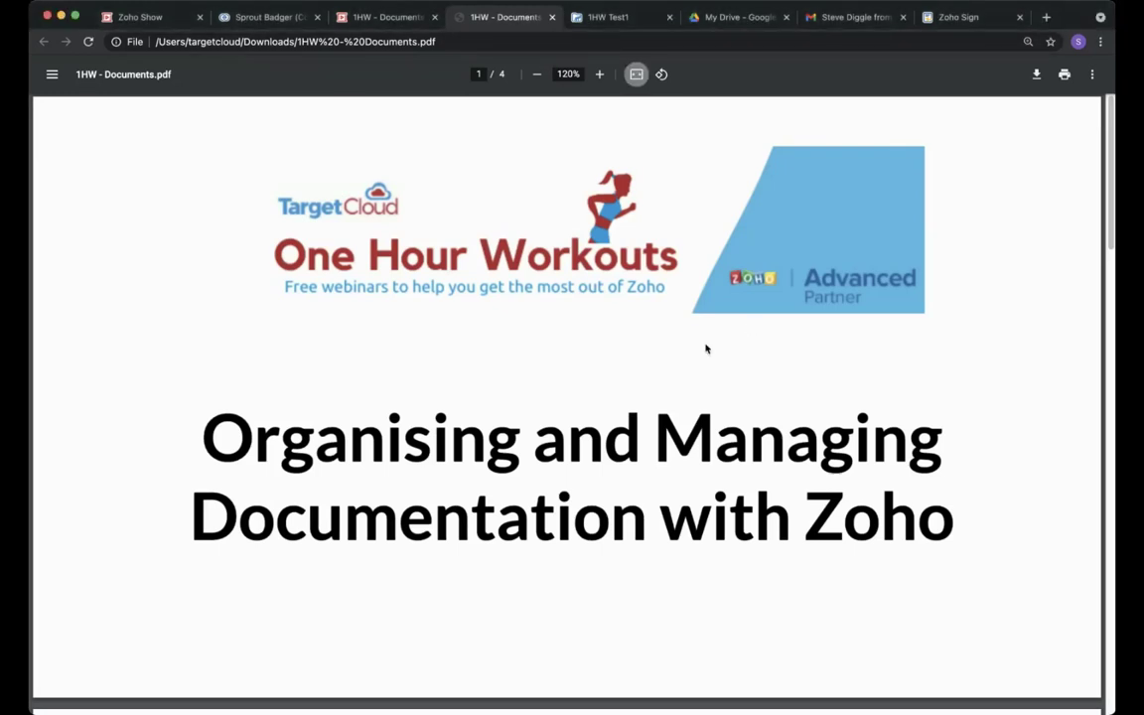
scroll(706, 349, down, 10)
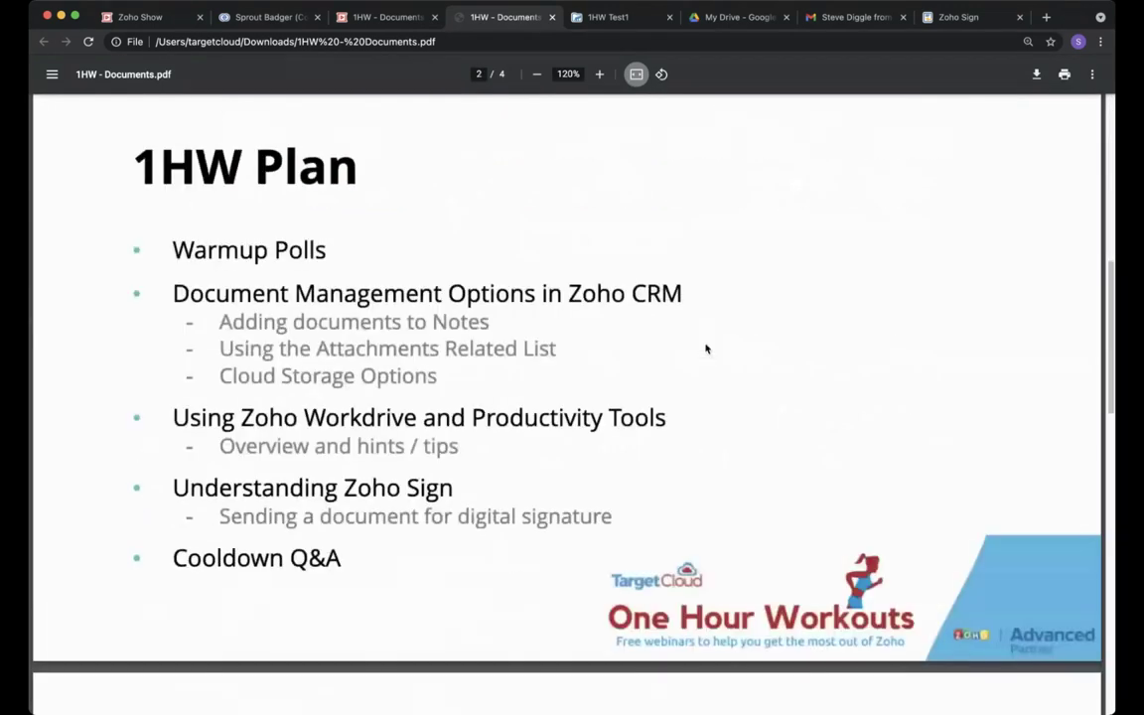
scroll(706, 348, up, 1)
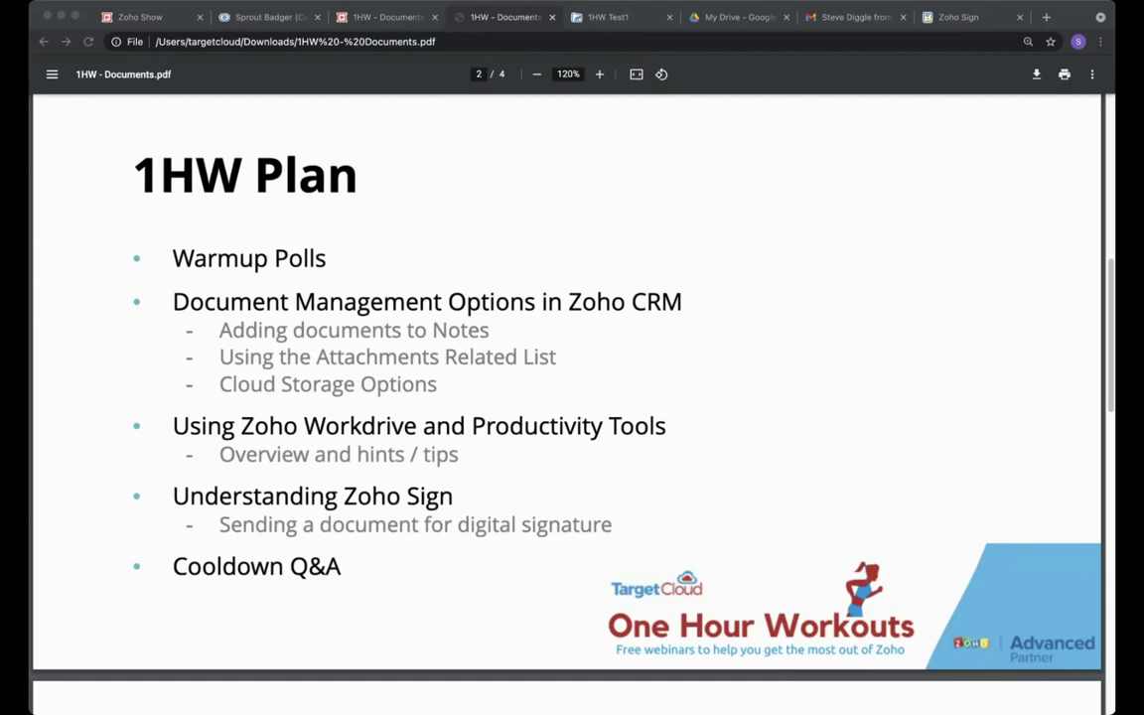
click(460, 129)
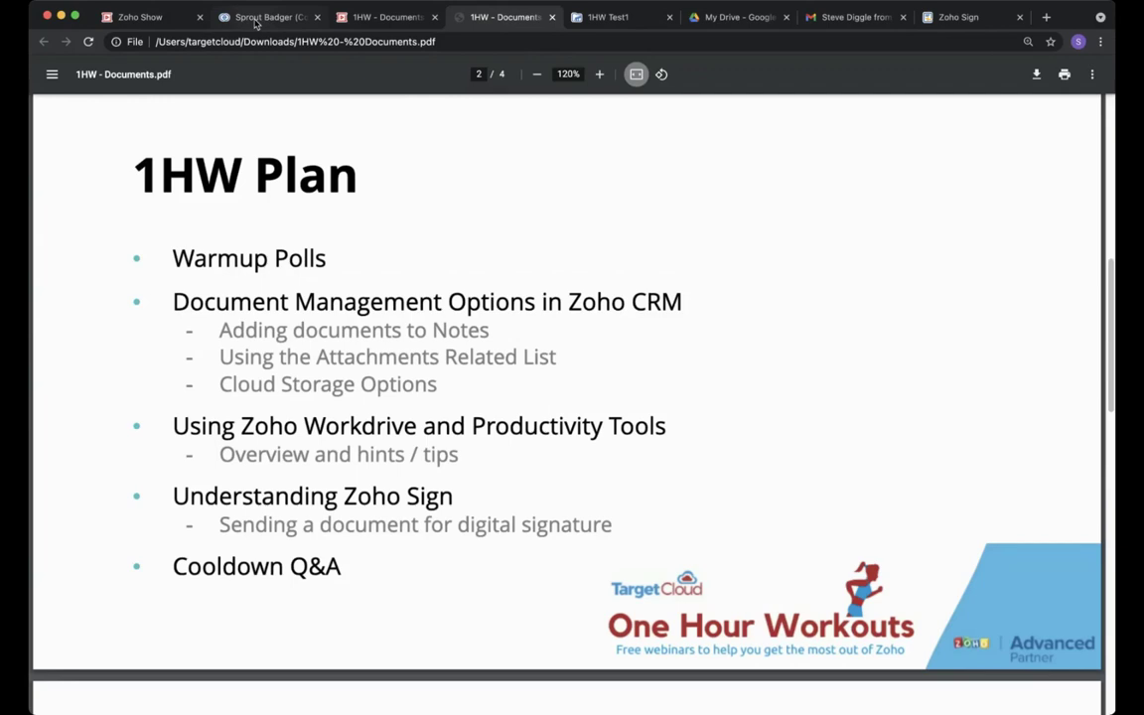
click(256, 20)
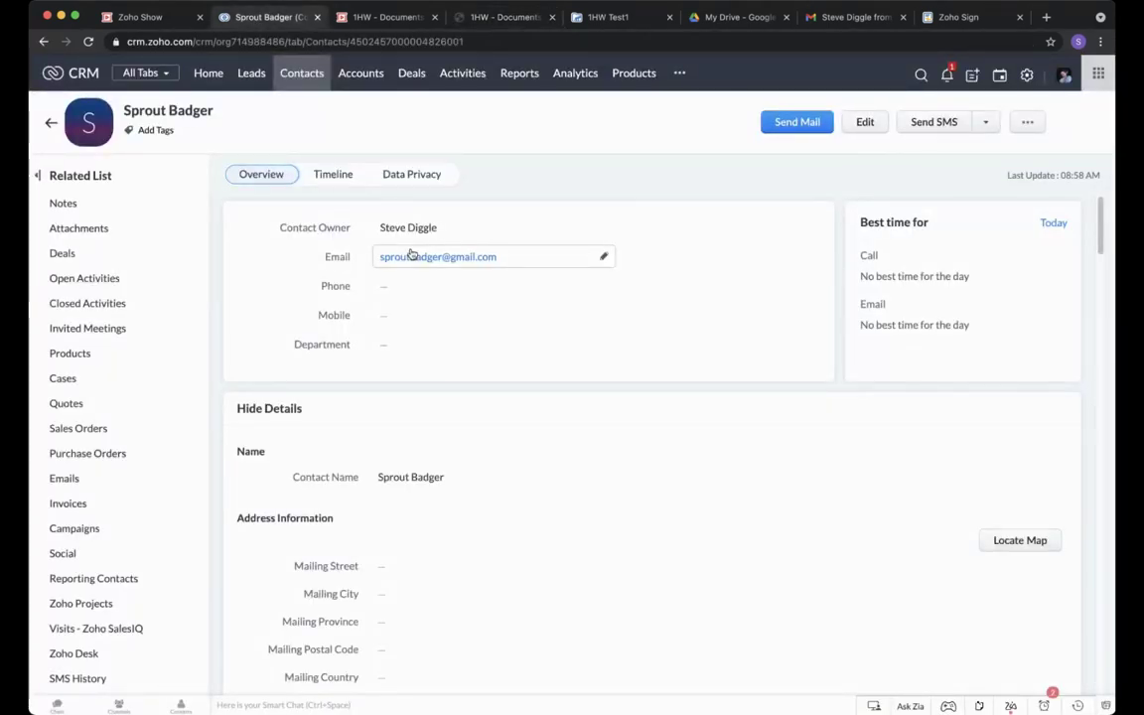
click(303, 73)
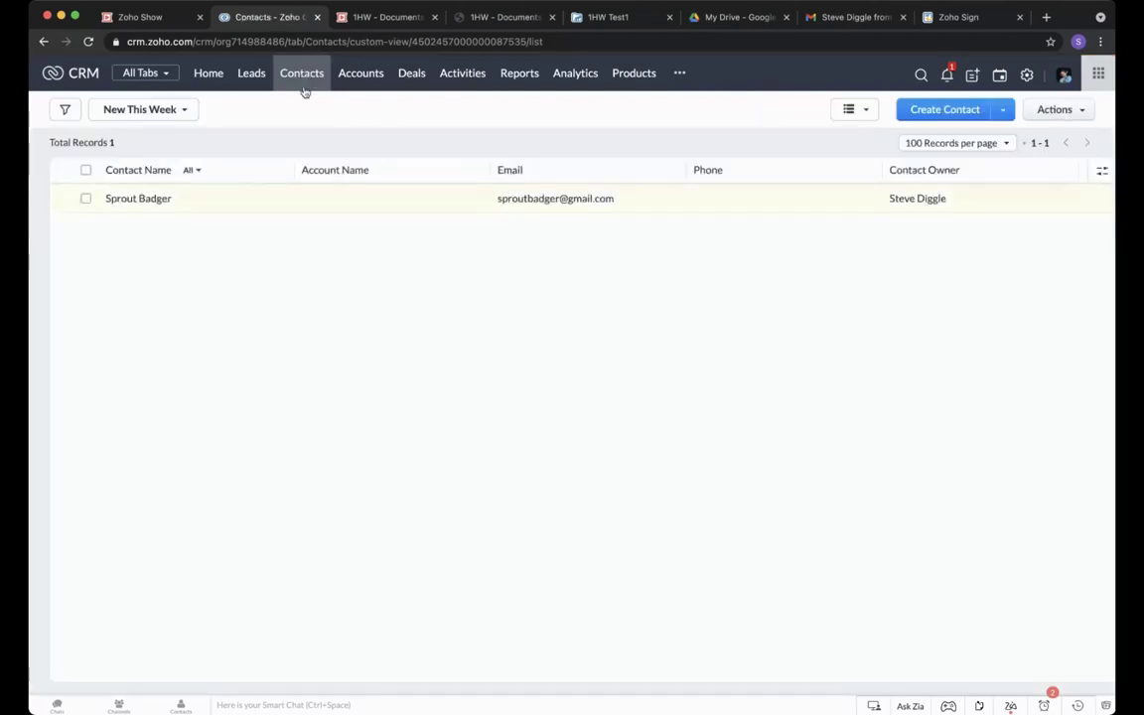
click(157, 201)
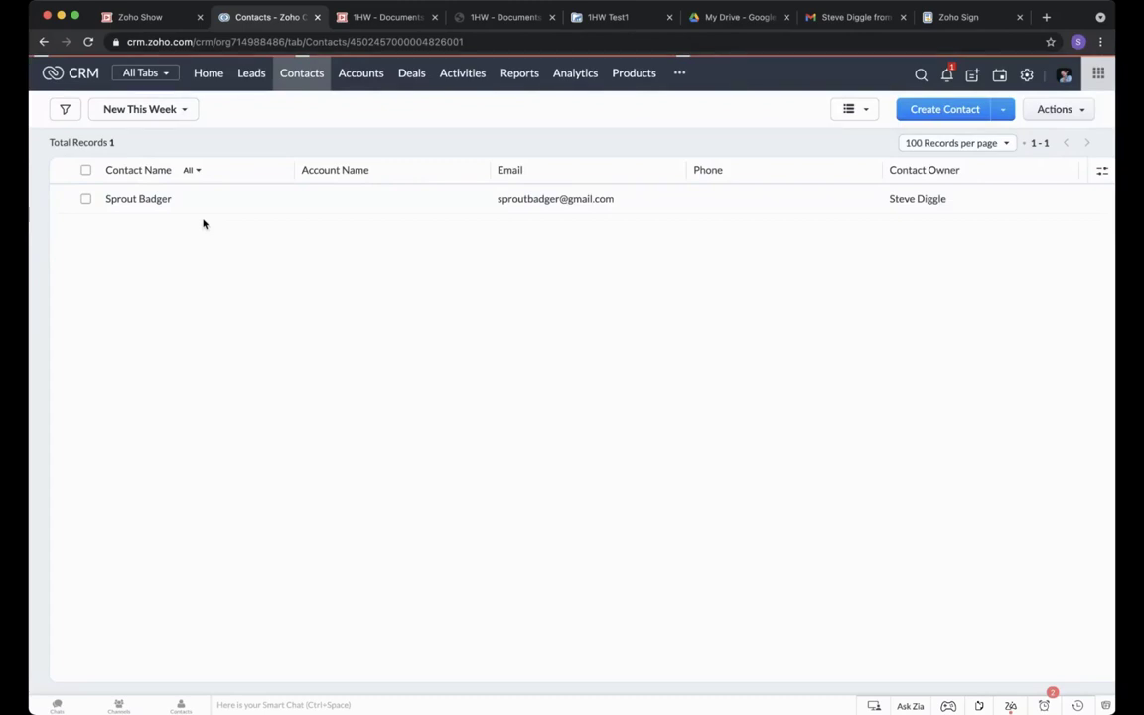
Jump through the Attachments, Open Activities, Products and Purchase Orders sections, then back to Notes.
mouse_move(181, 205)
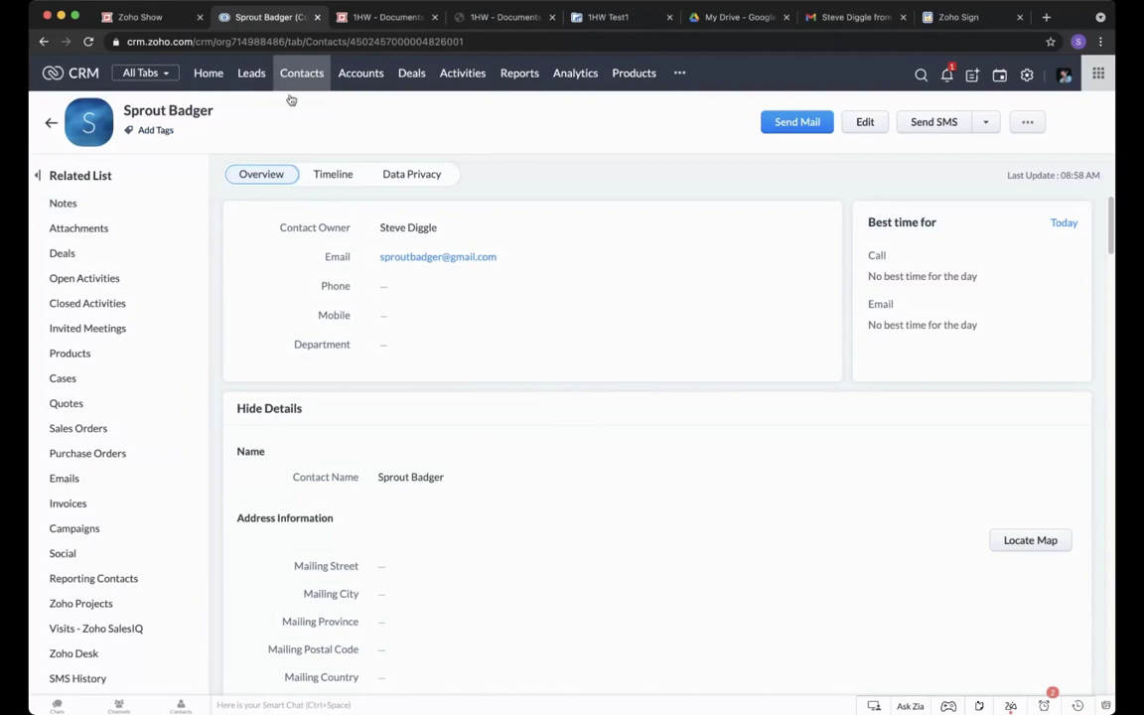
mouse_move(64, 227)
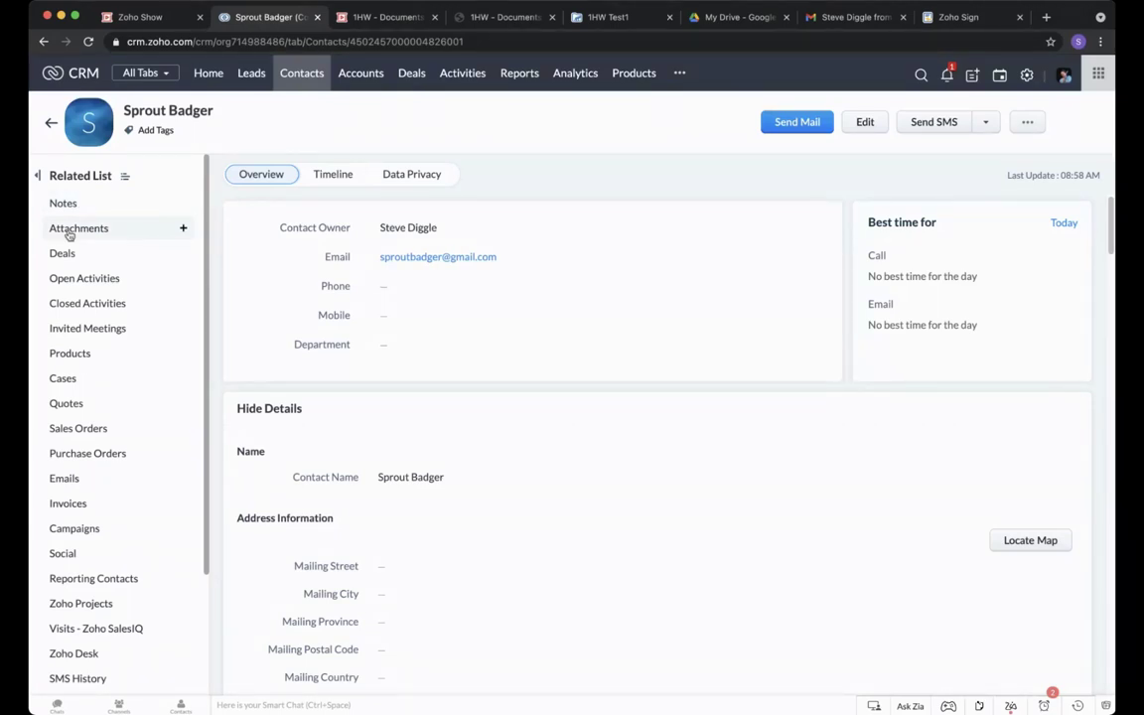
click(69, 234)
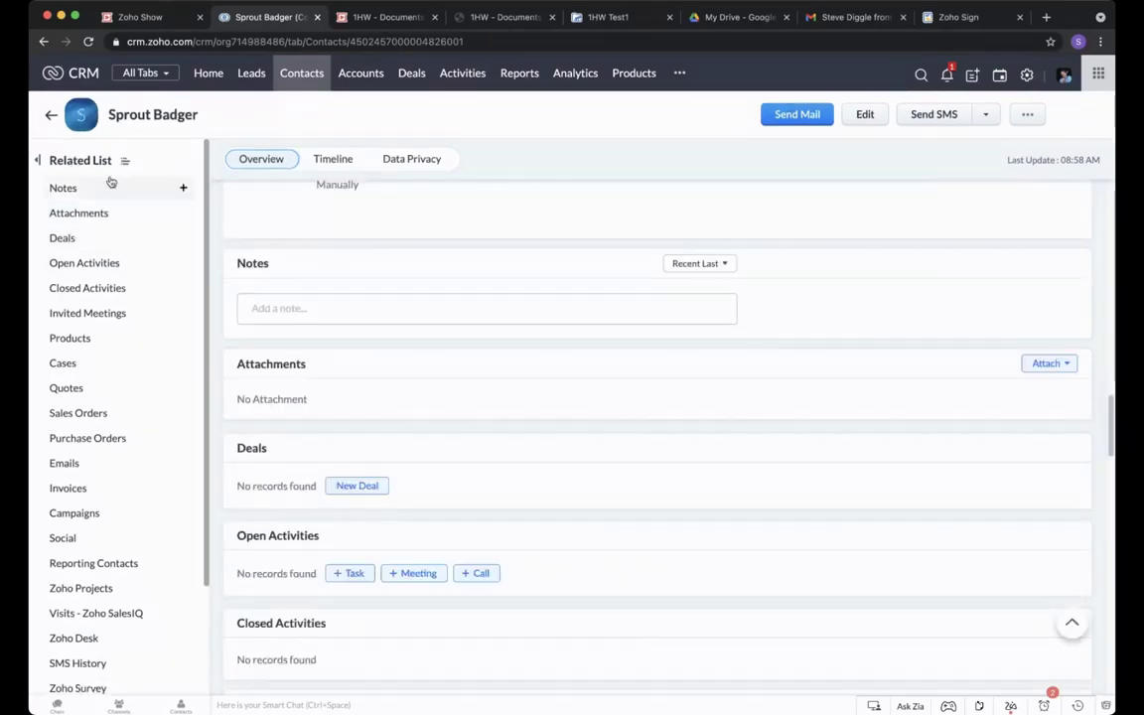
click(79, 260)
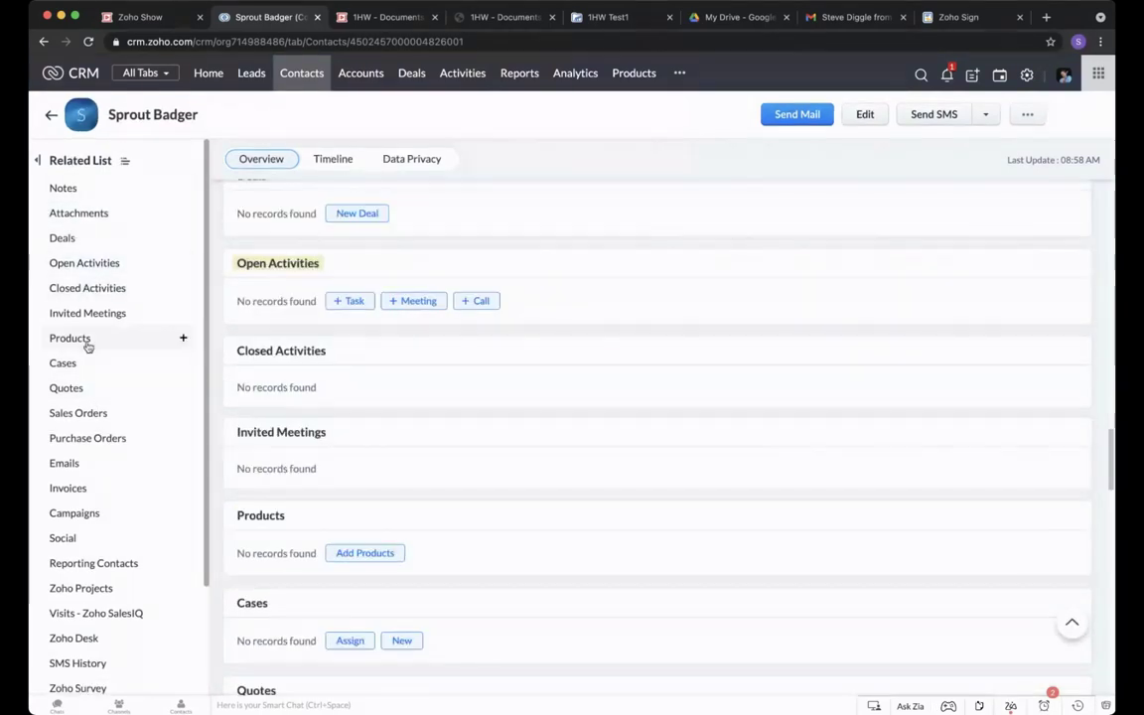
click(84, 339)
click(76, 438)
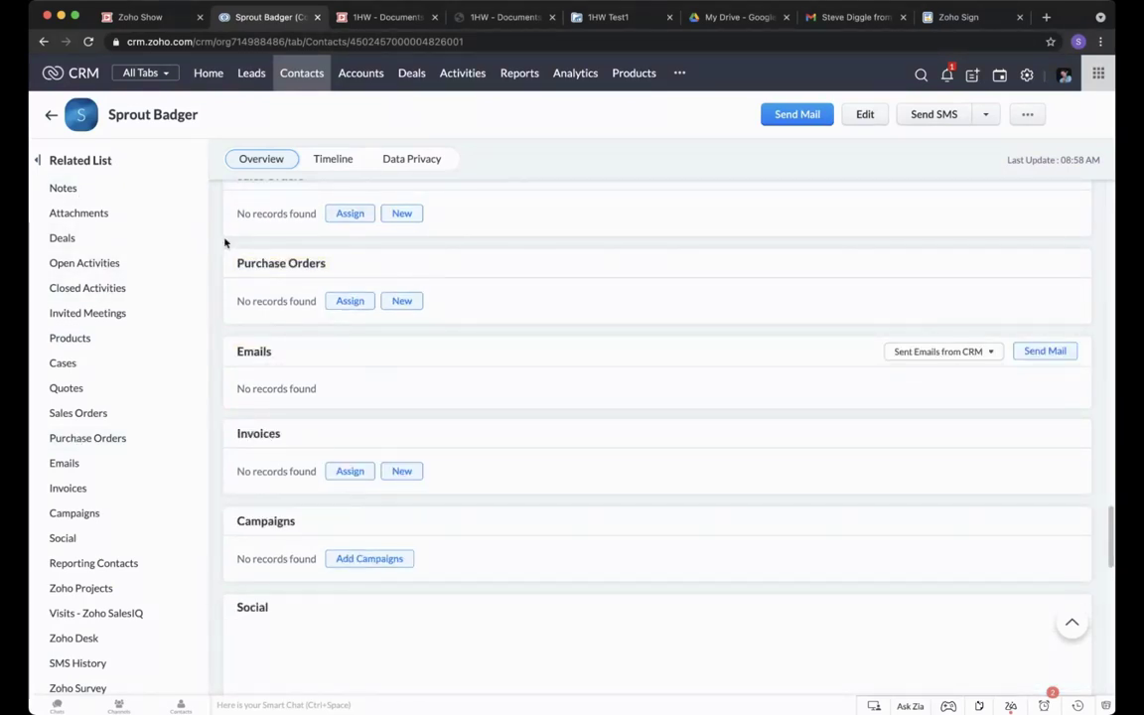
click(77, 190)
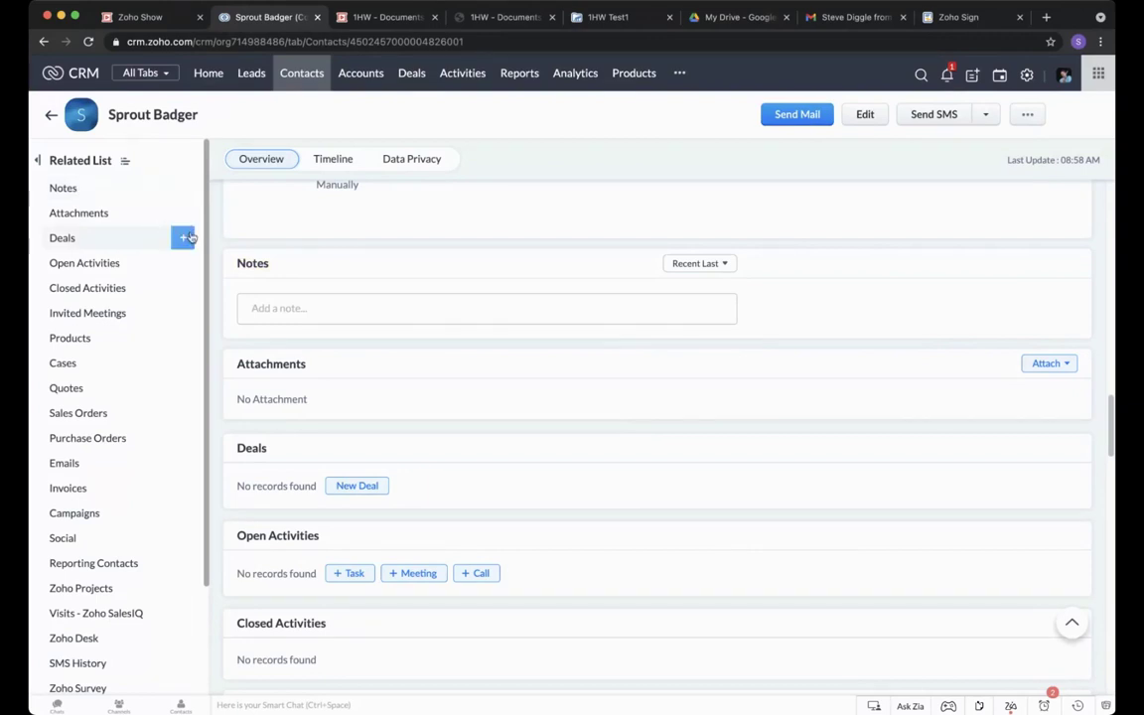
Add and save the note 'Demo Contact - crazy email address'.
click(314, 308)
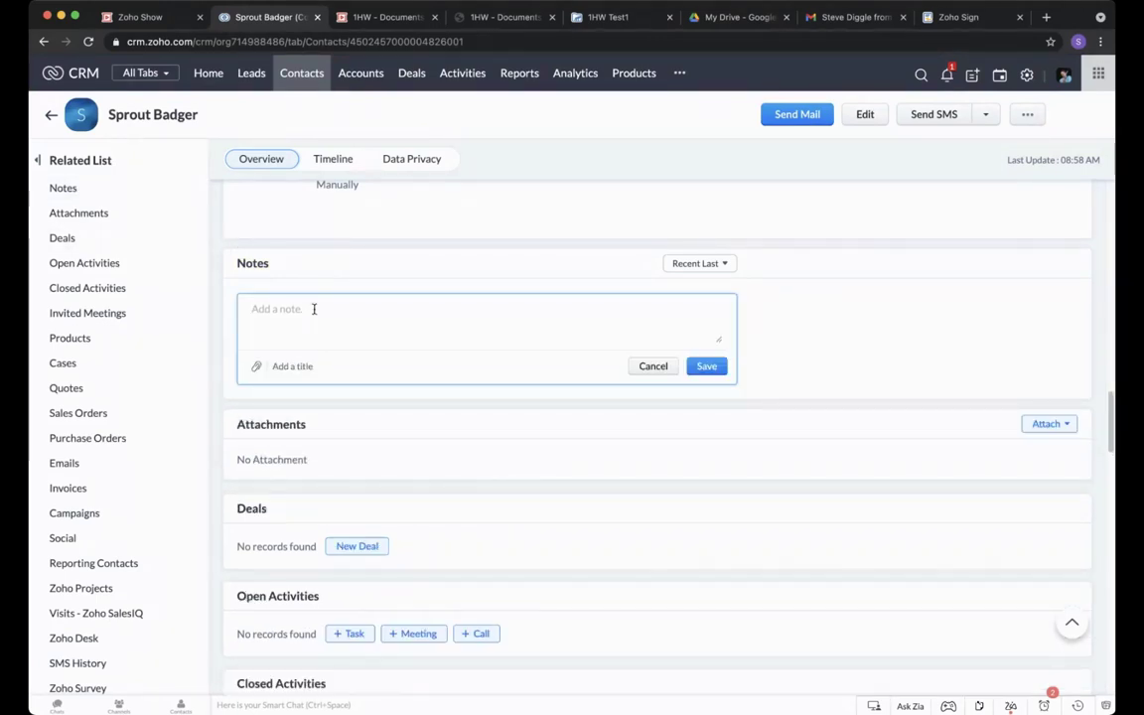
text(Demo Contact -)
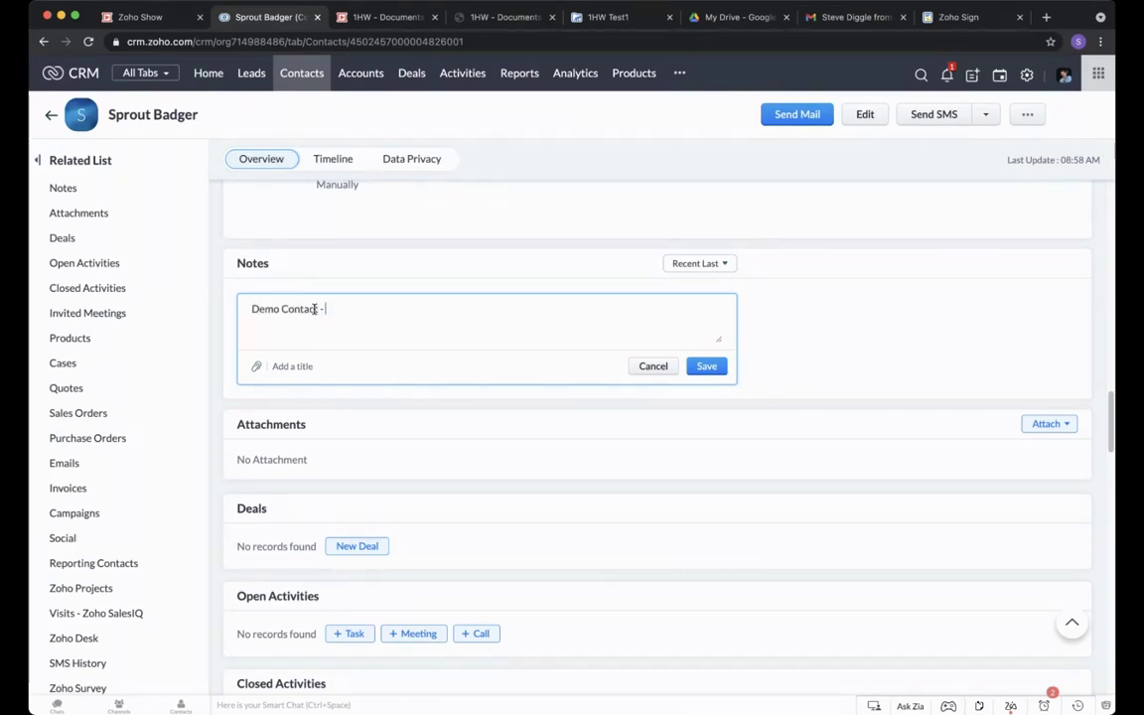
text( crazy email address)
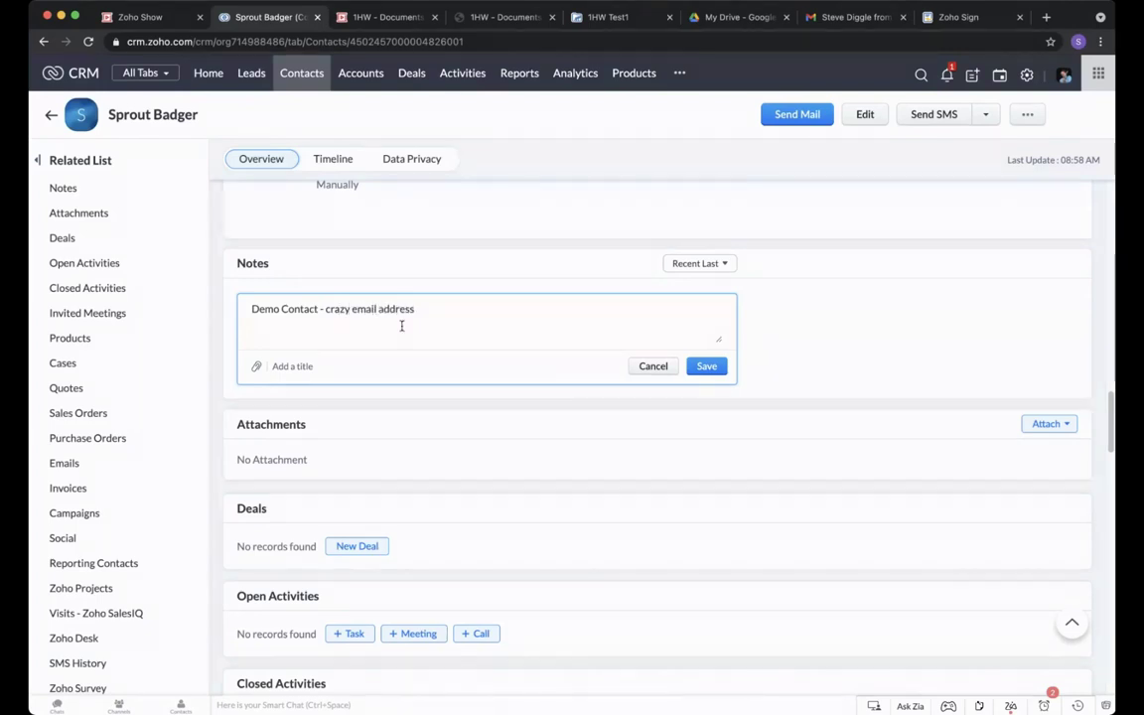
click(705, 365)
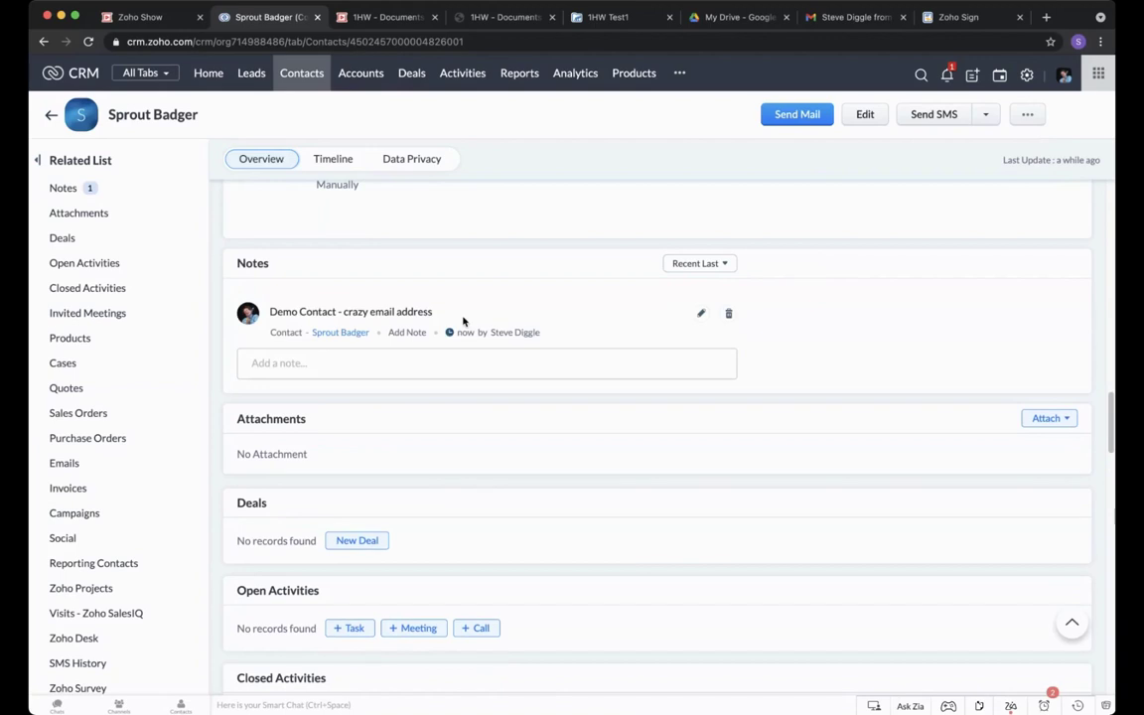
click(328, 363)
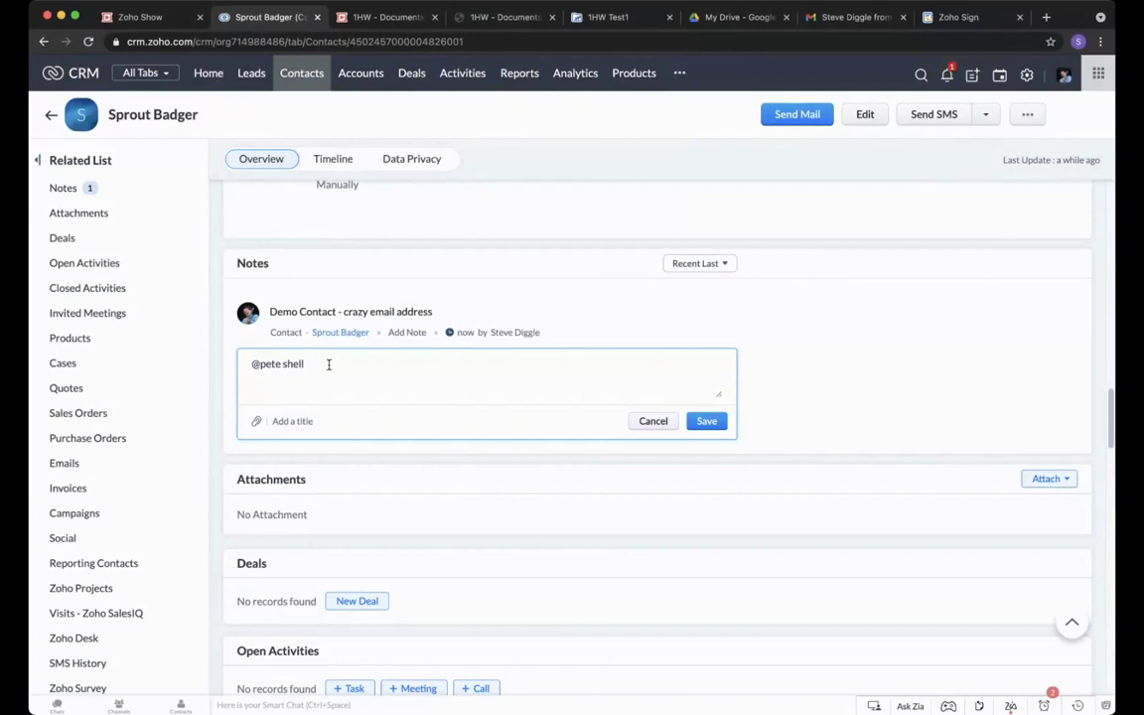
click(359, 391)
text(Can you help)
click(706, 421)
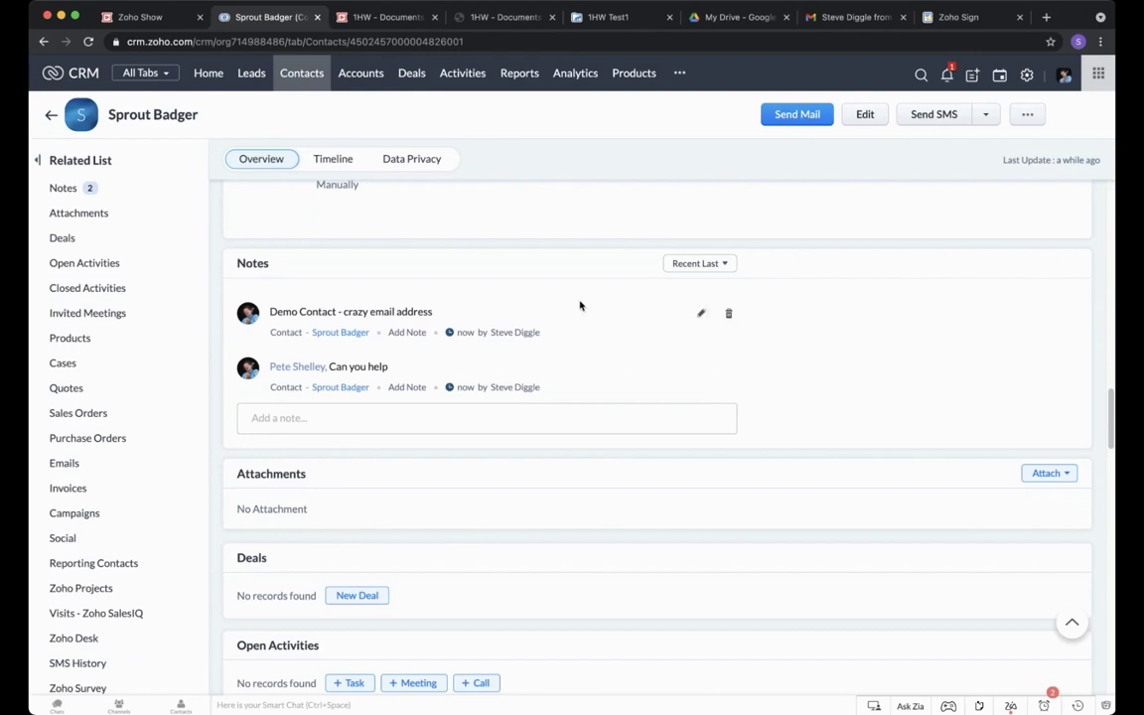
mouse_move(460, 329)
click(313, 417)
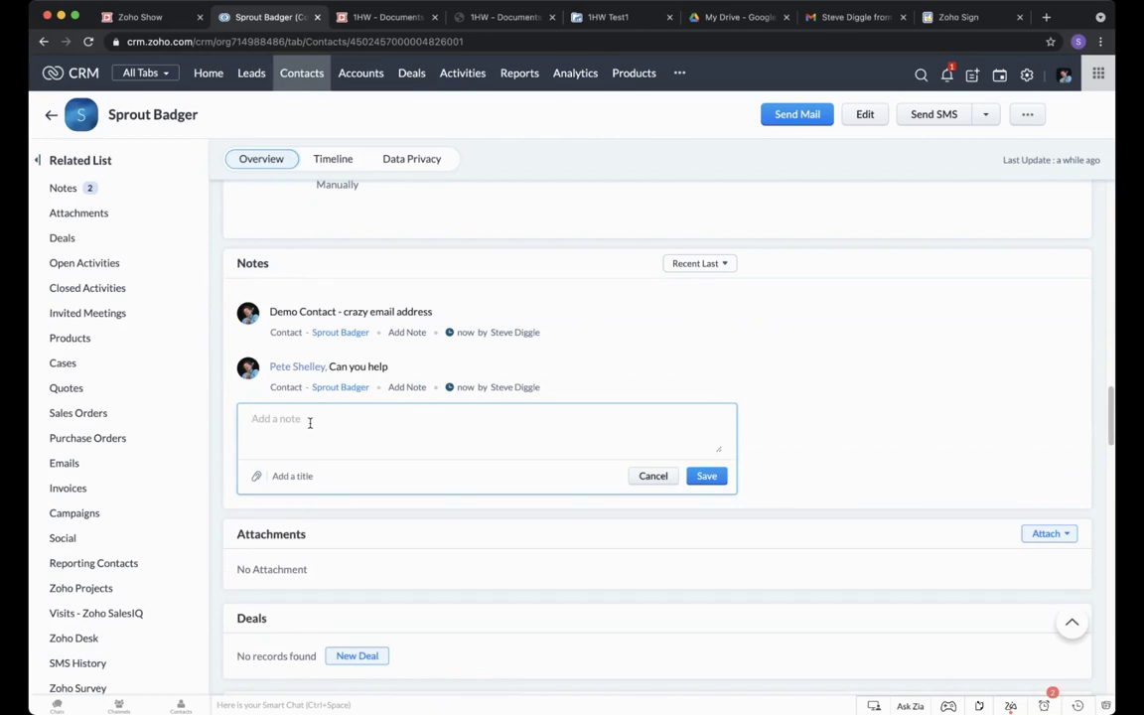
text(@pete)
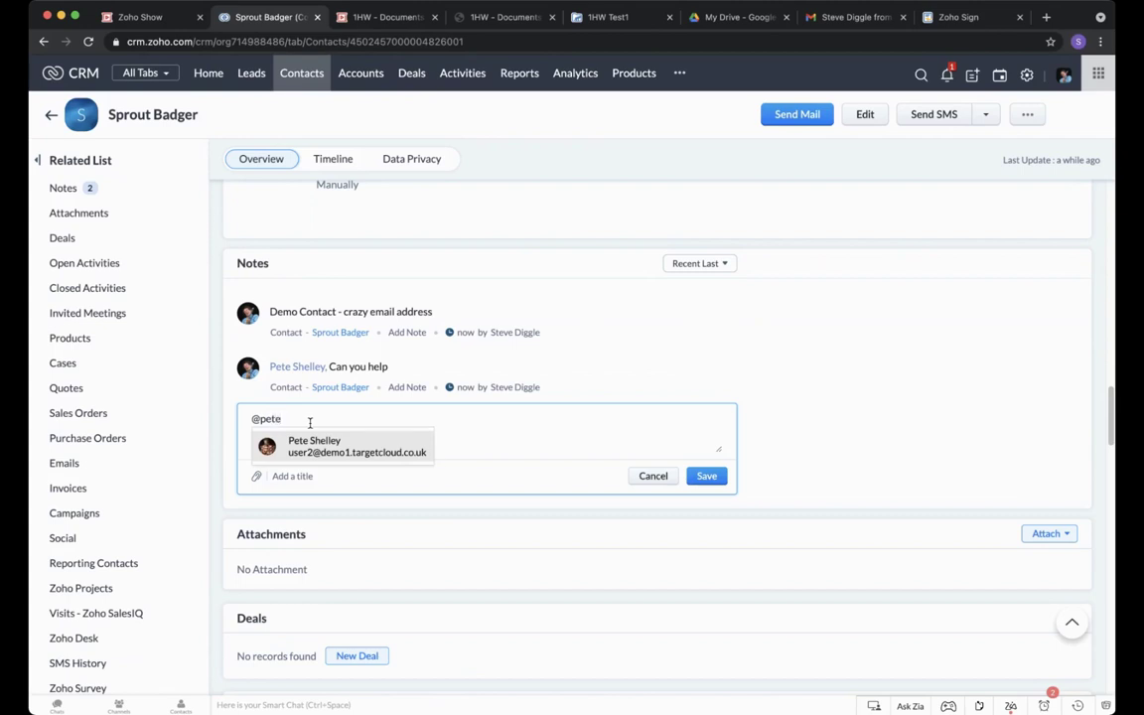
key(Return)
text(Can you let)
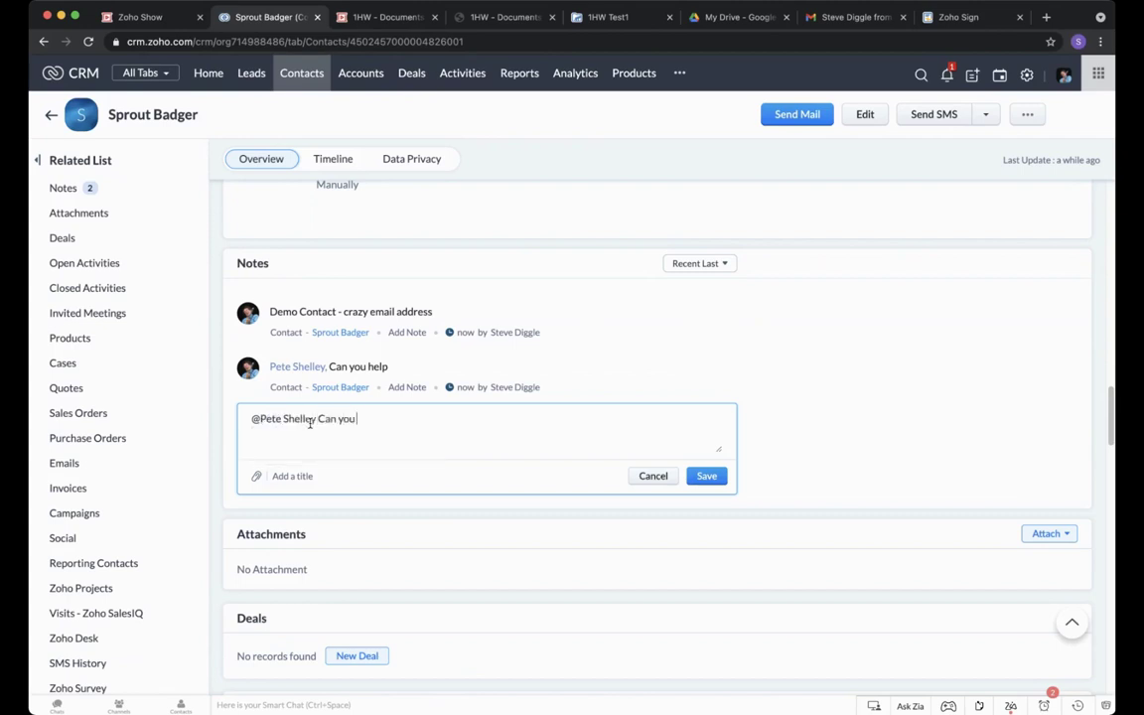
text( me know what tiy)
key(BackSpace)
key(BackSpace)
key(BackSpace)
text(you make of t)
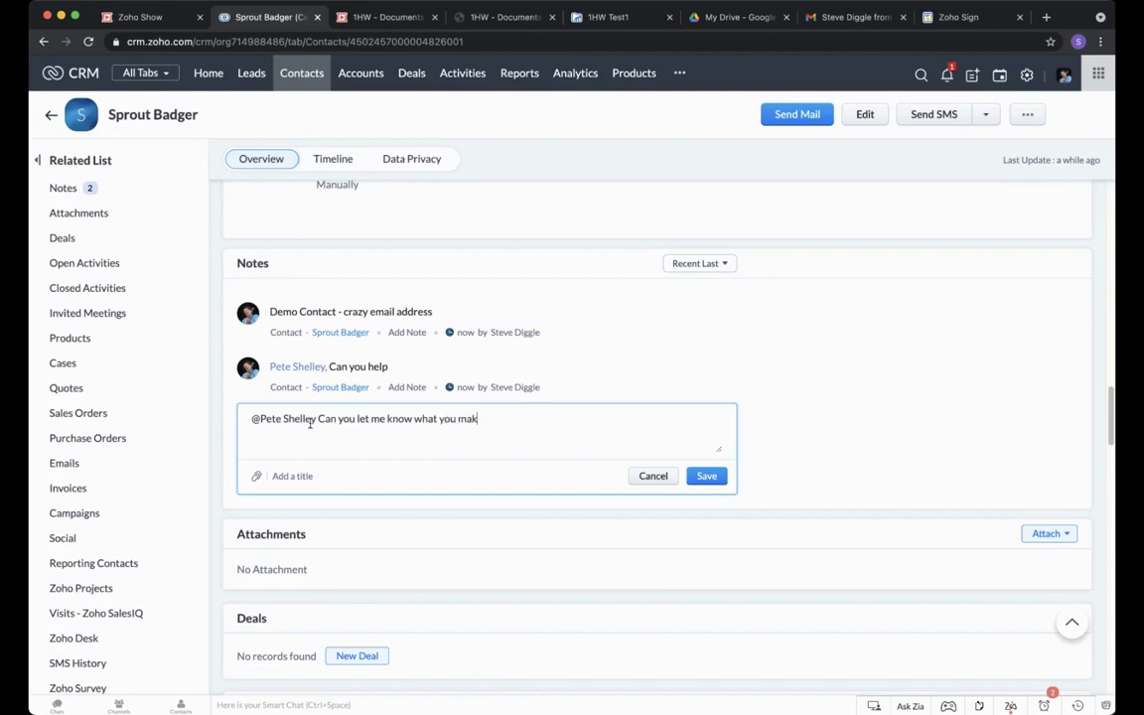
text(his?)
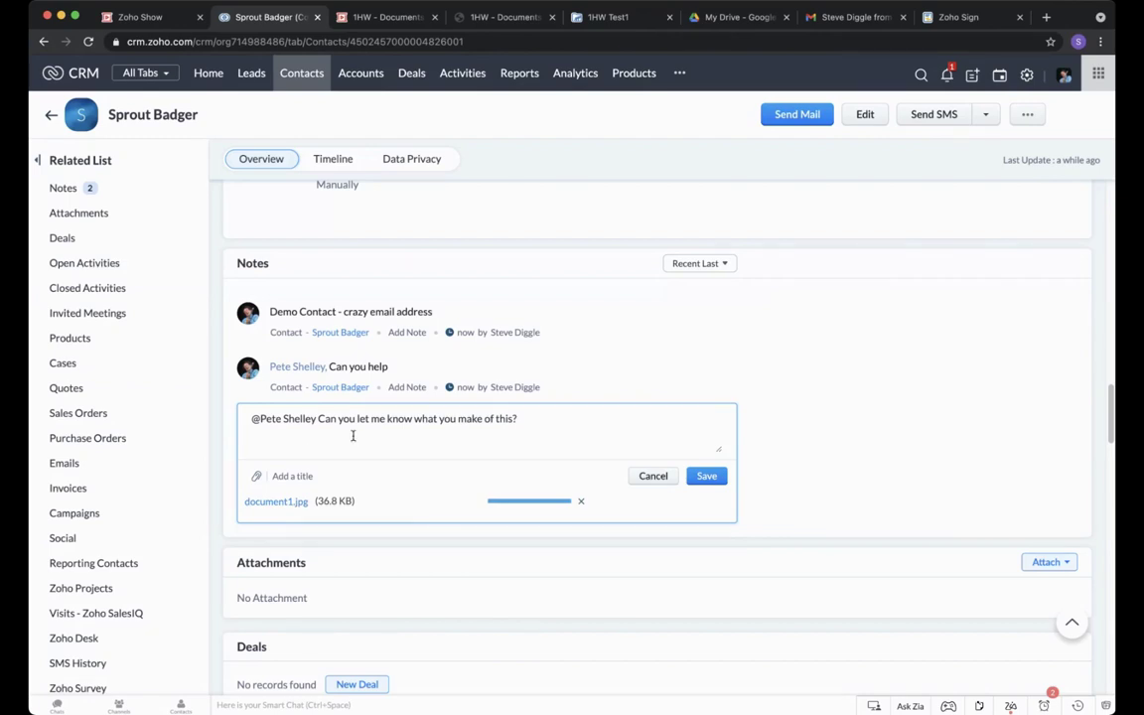
click(298, 477)
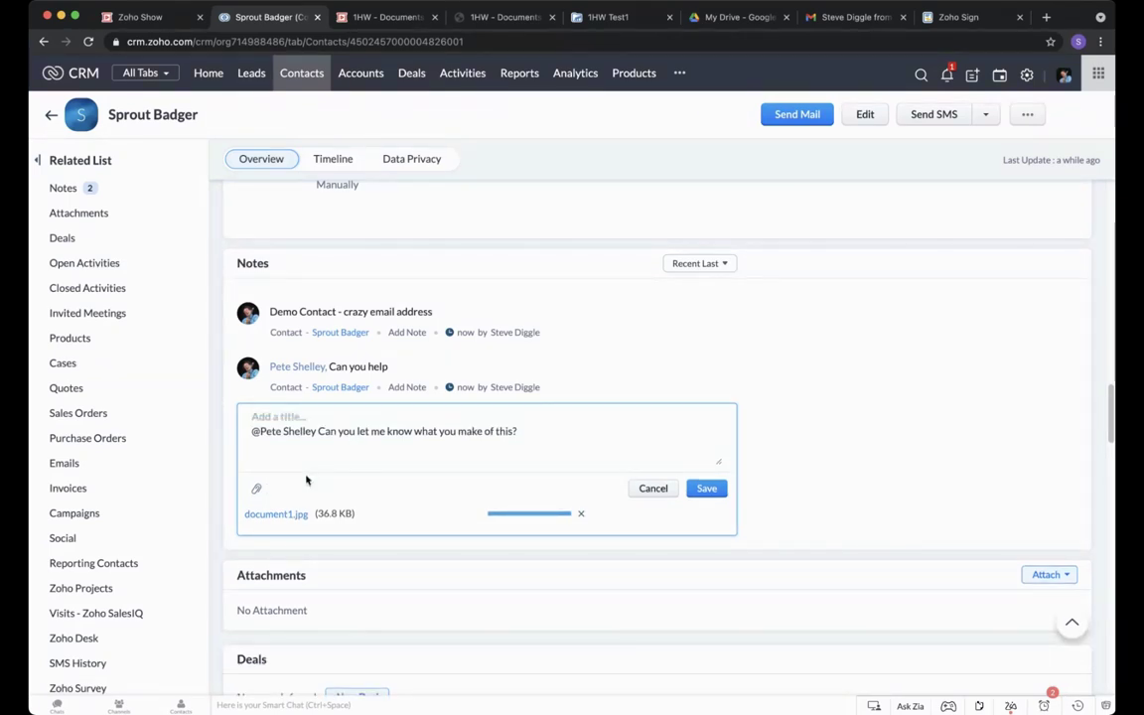
text(Document Review)
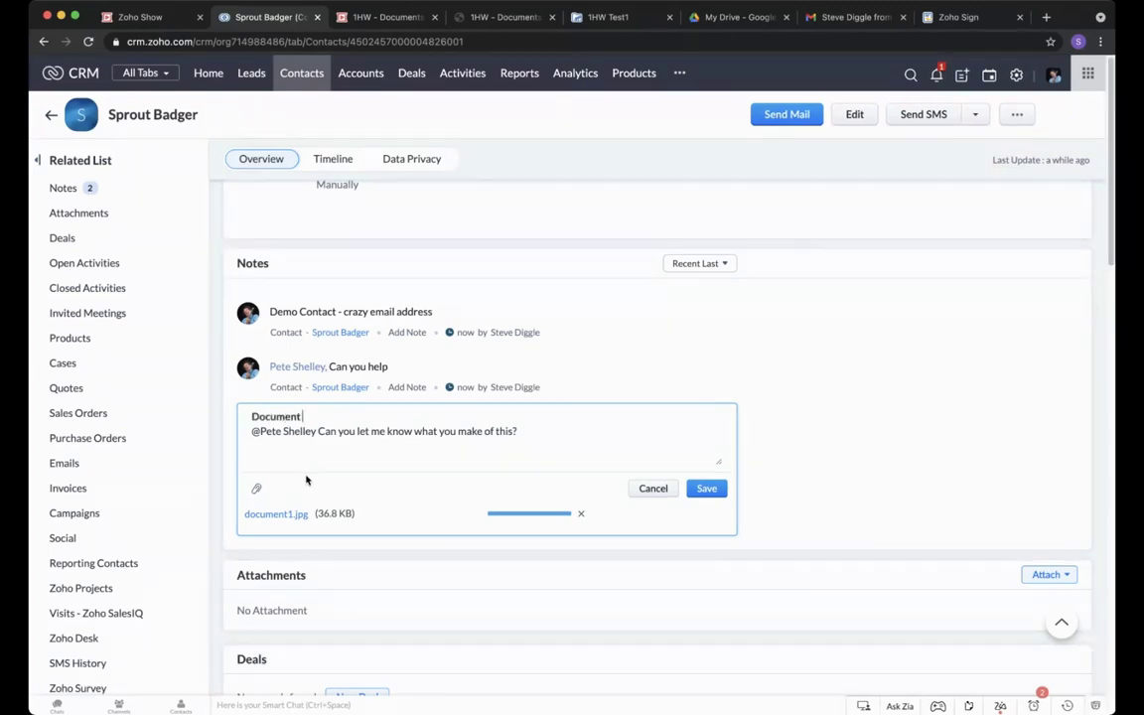
click(706, 488)
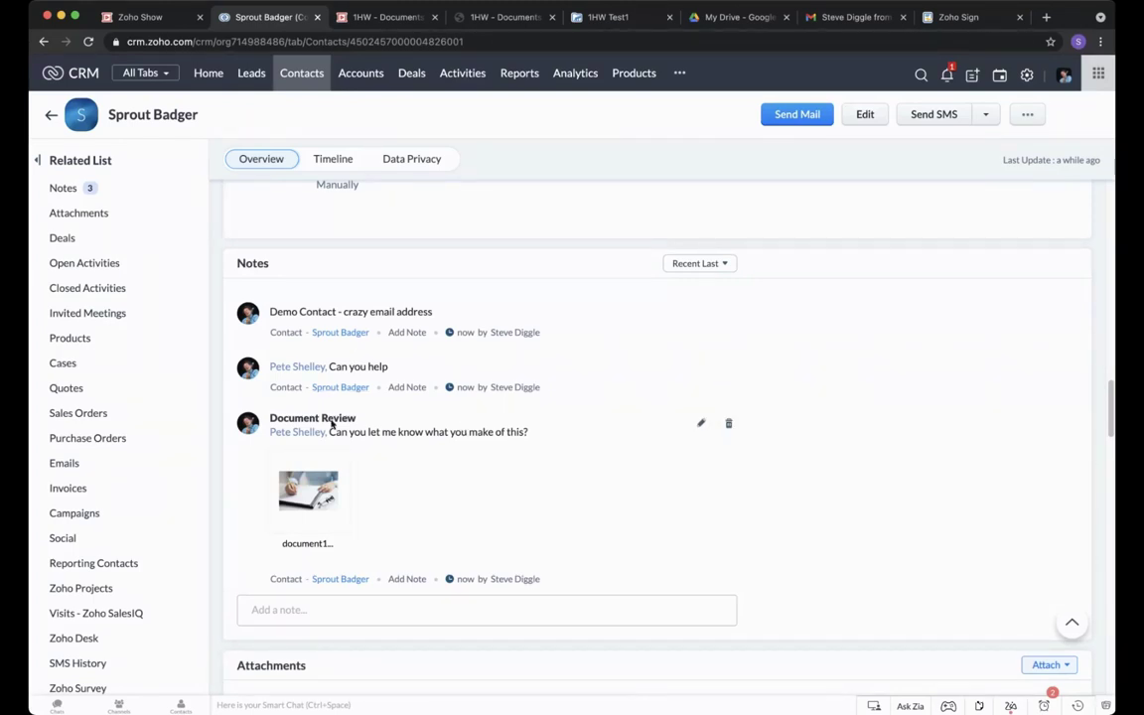
mouse_move(324, 482)
click(947, 75)
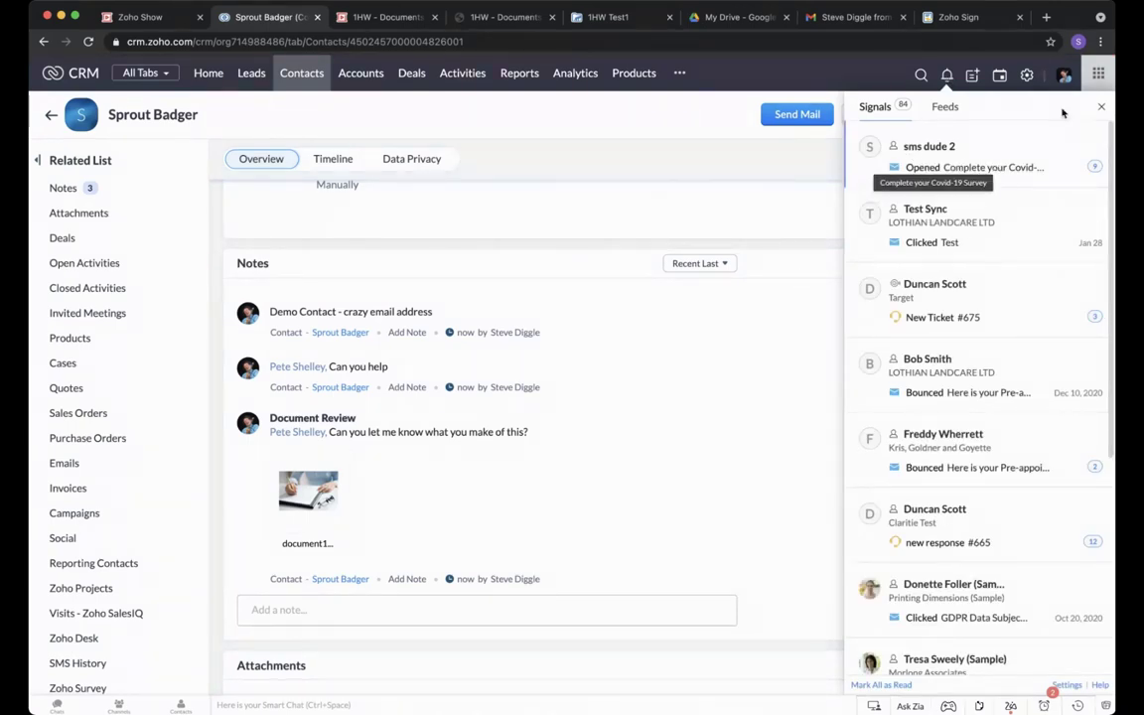
click(1100, 107)
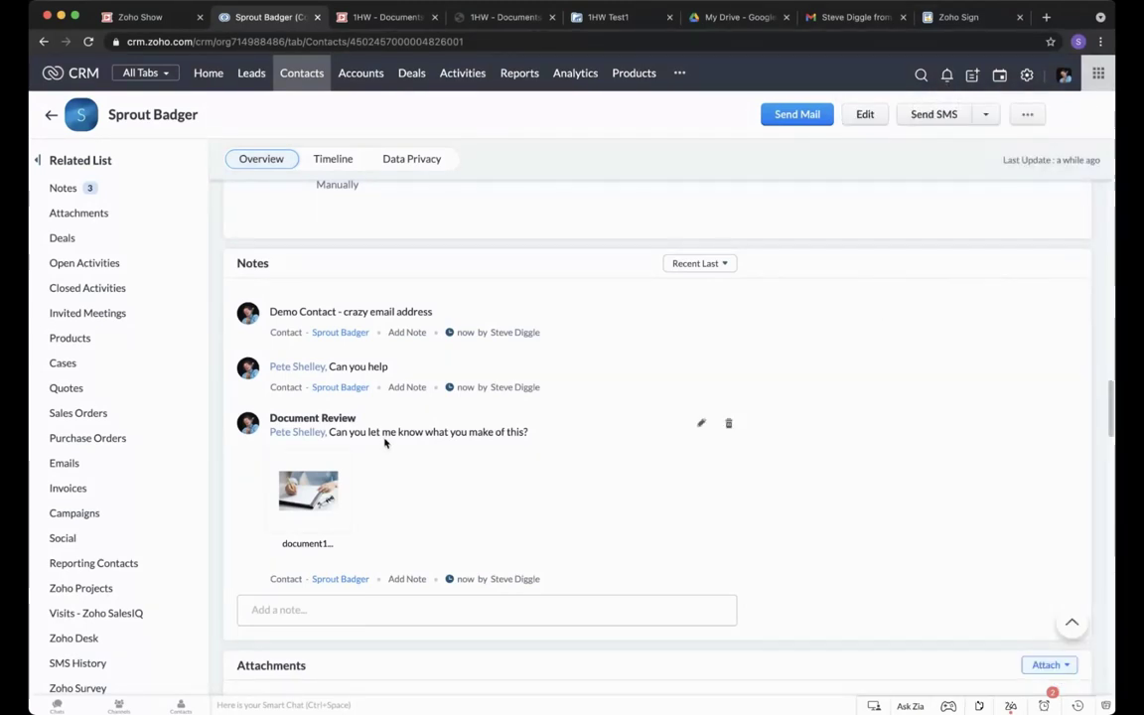
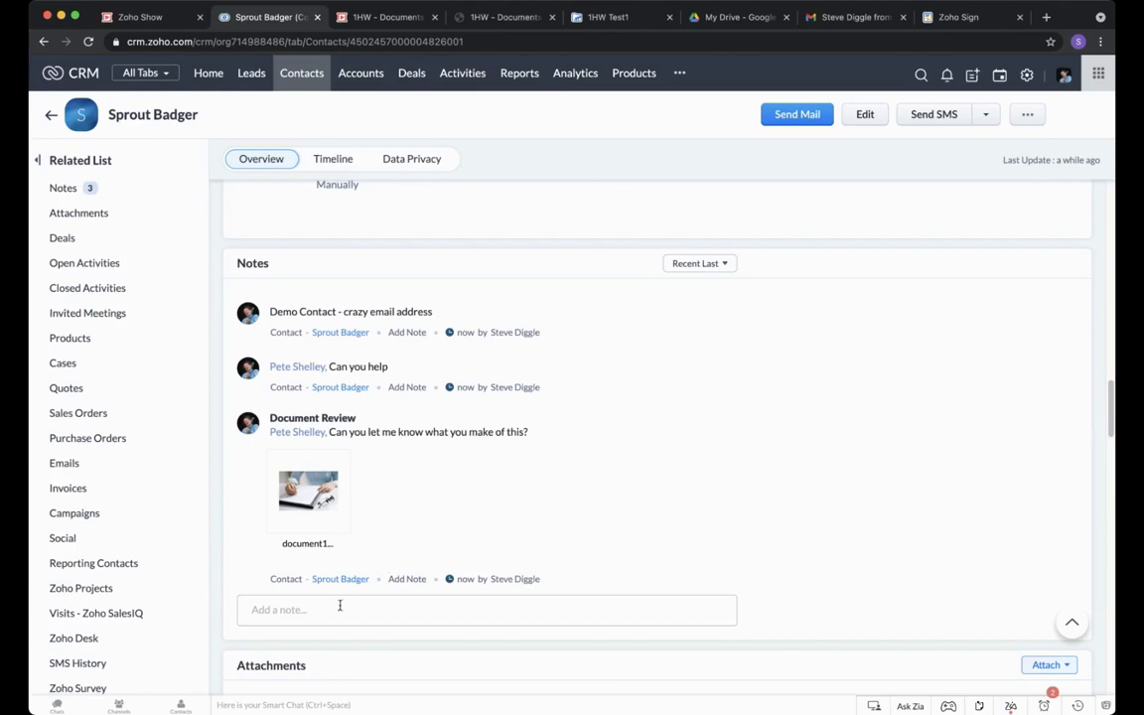
Post a note titled 'Document Word' reading 'Adding a simple document' with Newsletter.docx attached.
click(340, 605)
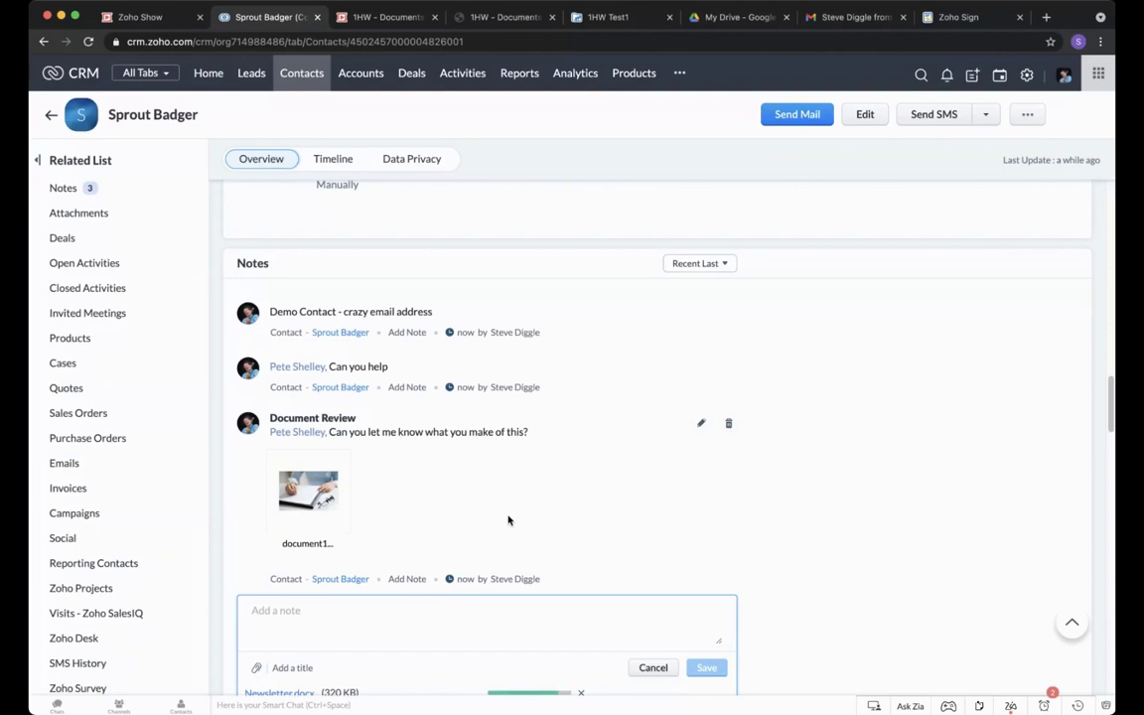
scroll(491, 516, down, 2)
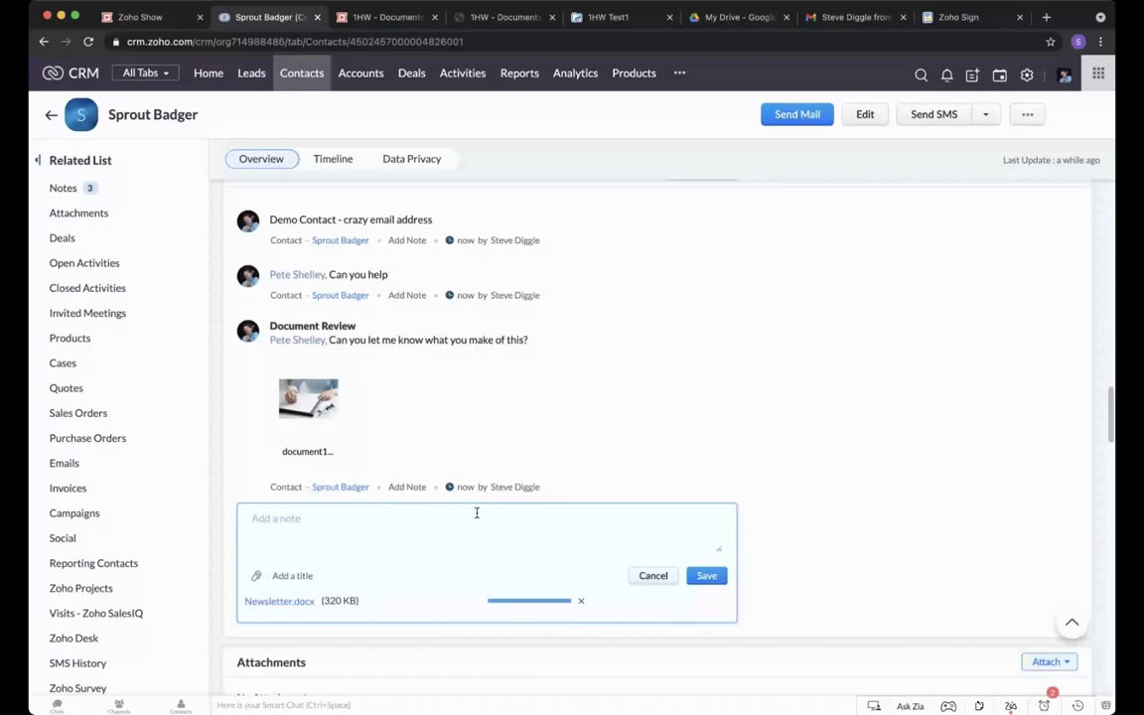
text(Adding a simpl)
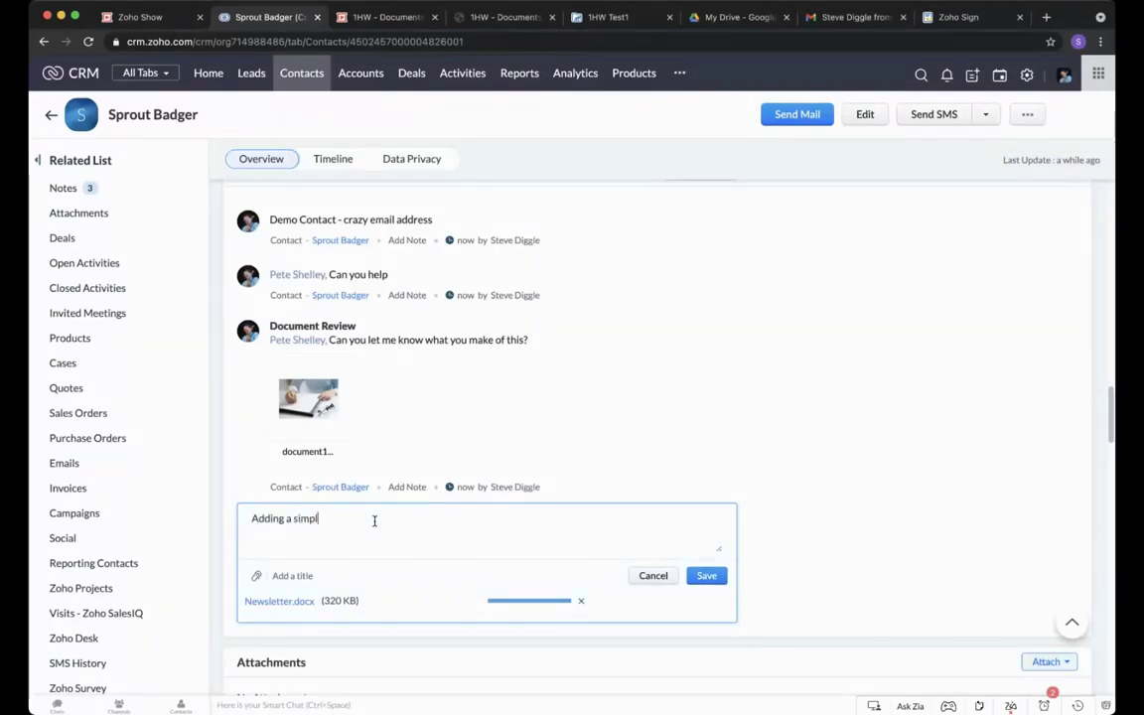
text(e document)
key(BackSpace)
key(BackSpace)
key(BackSpace)
text(ent)
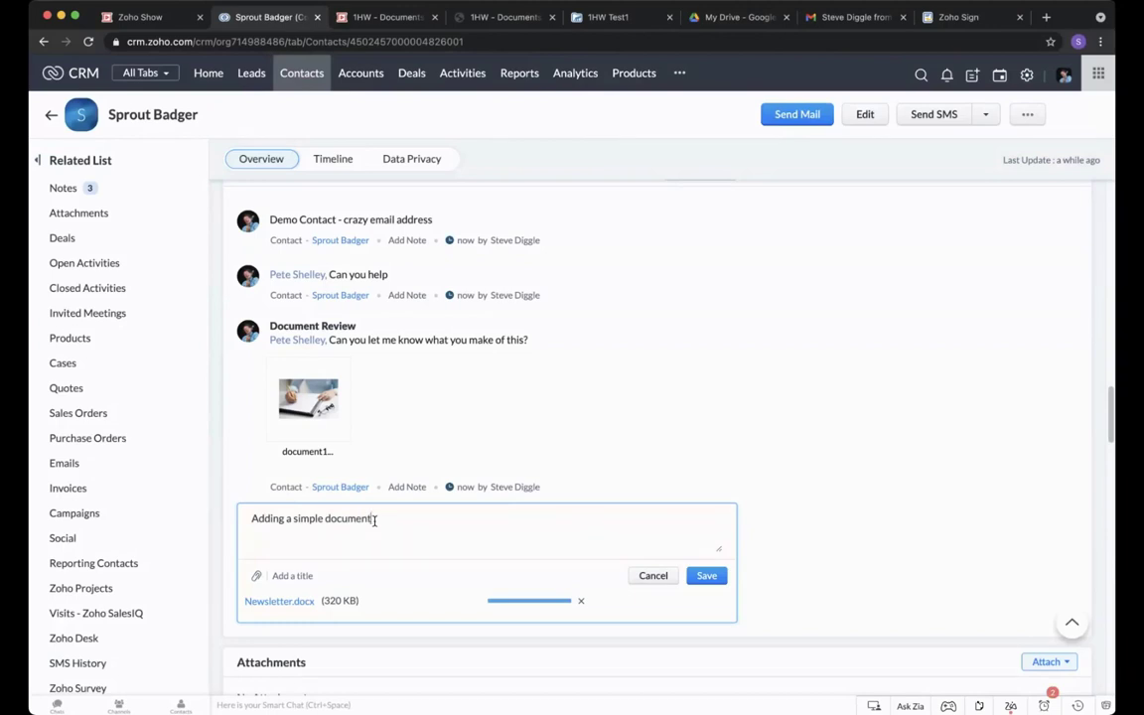
click(286, 576)
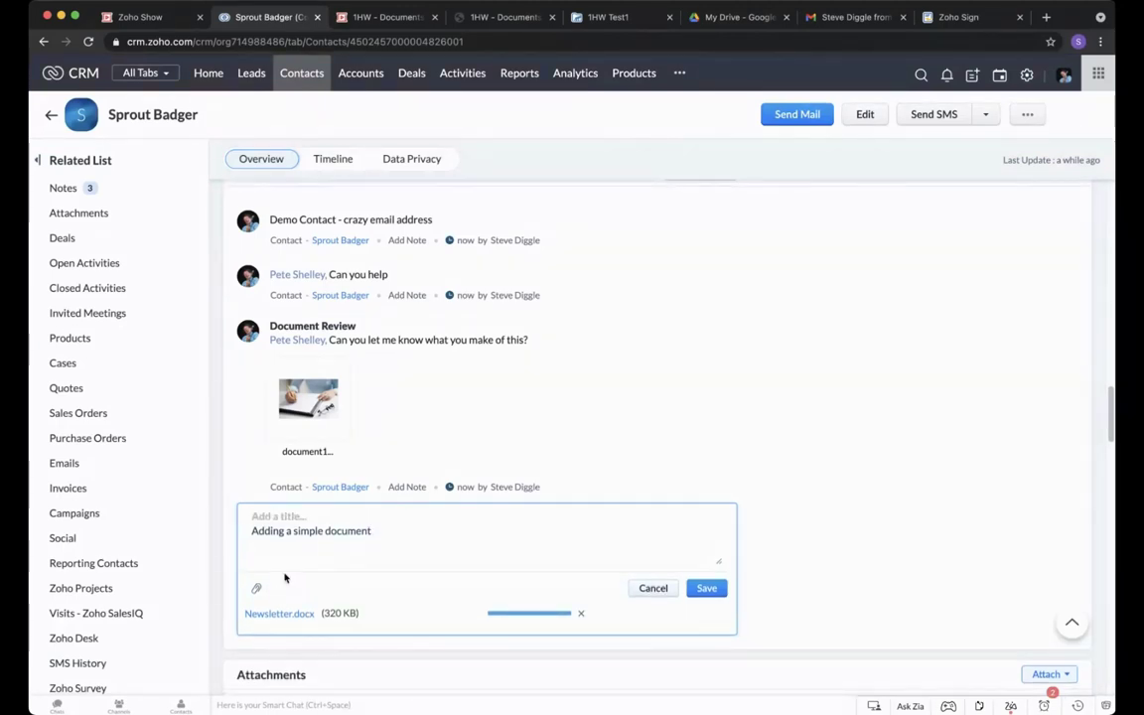
text(Document Word)
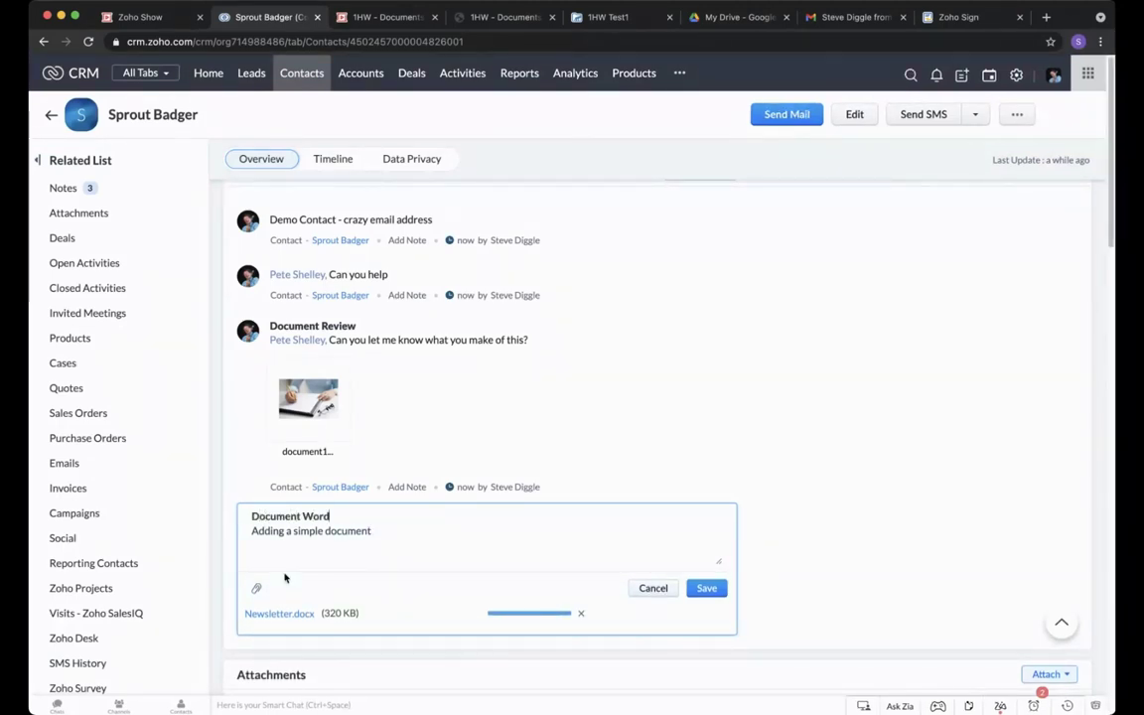
click(720, 591)
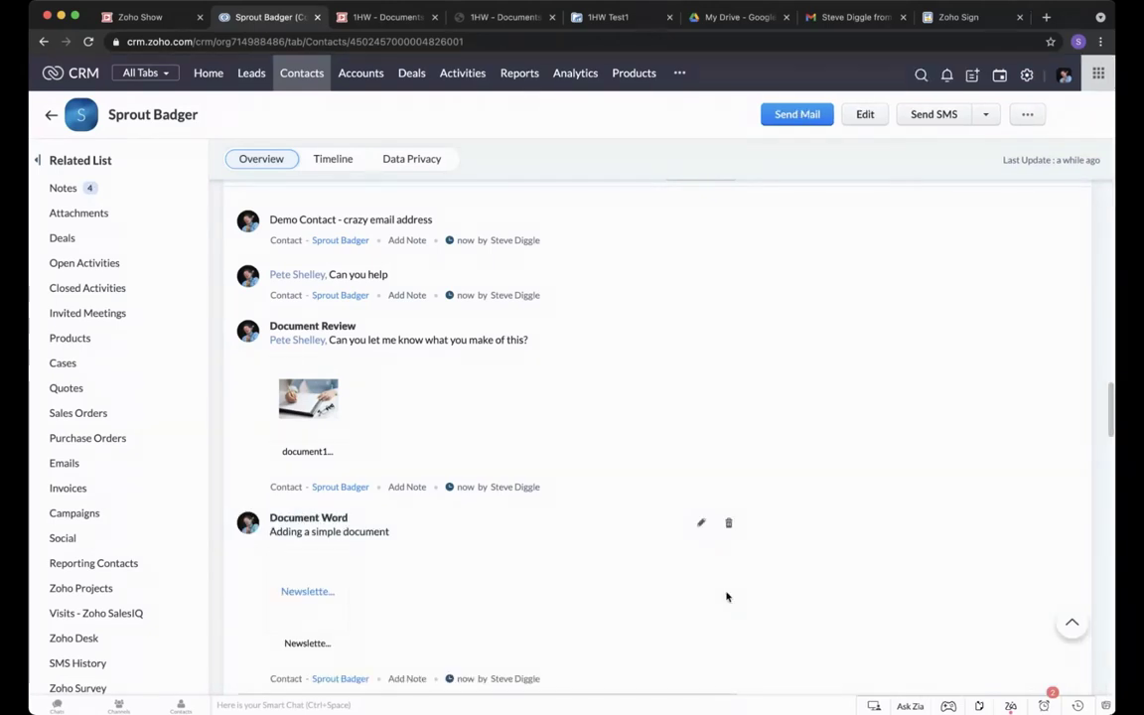
mouse_move(335, 590)
mouse_move(324, 377)
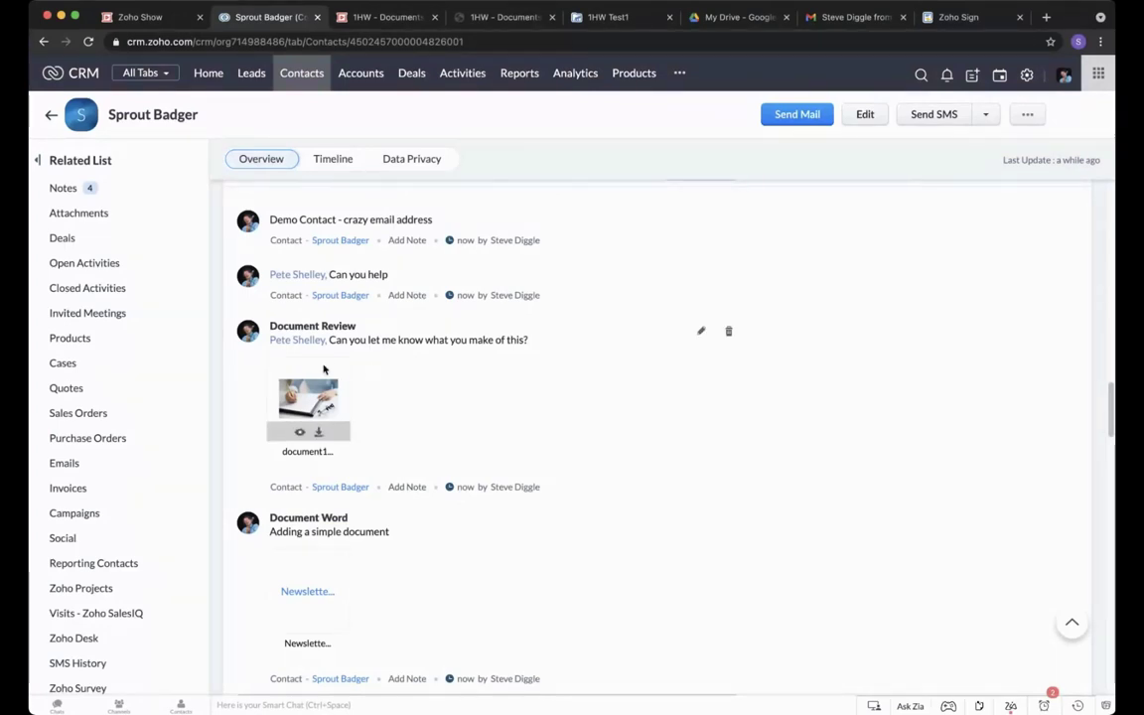
click(300, 435)
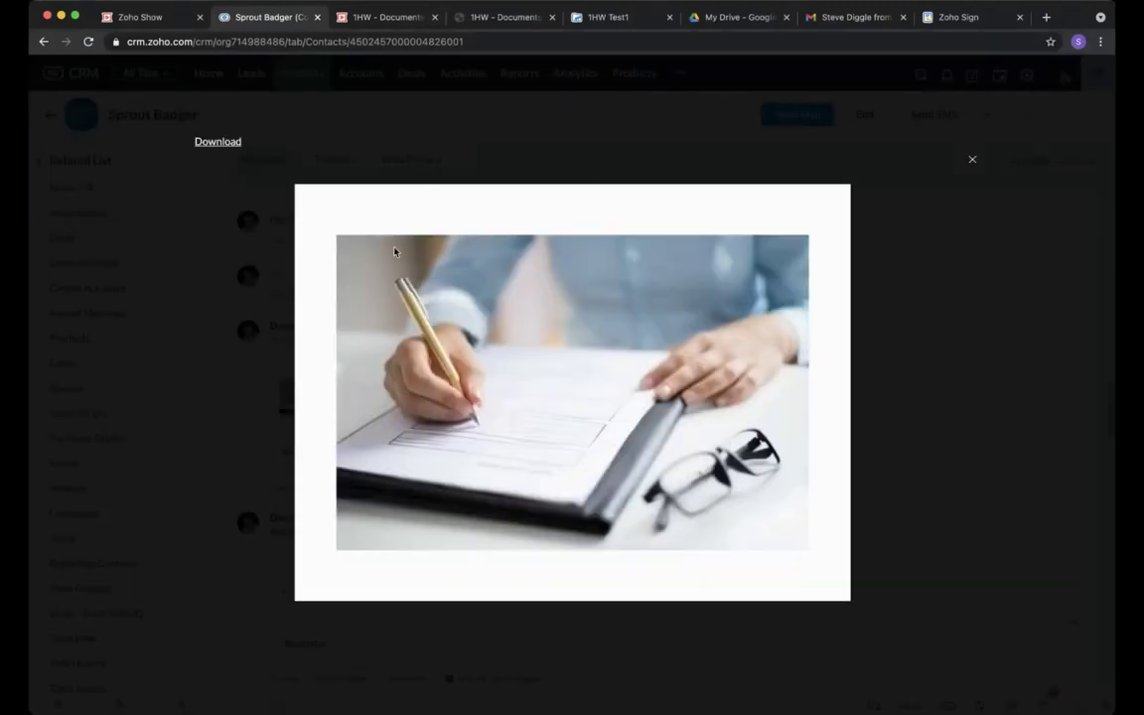
click(973, 162)
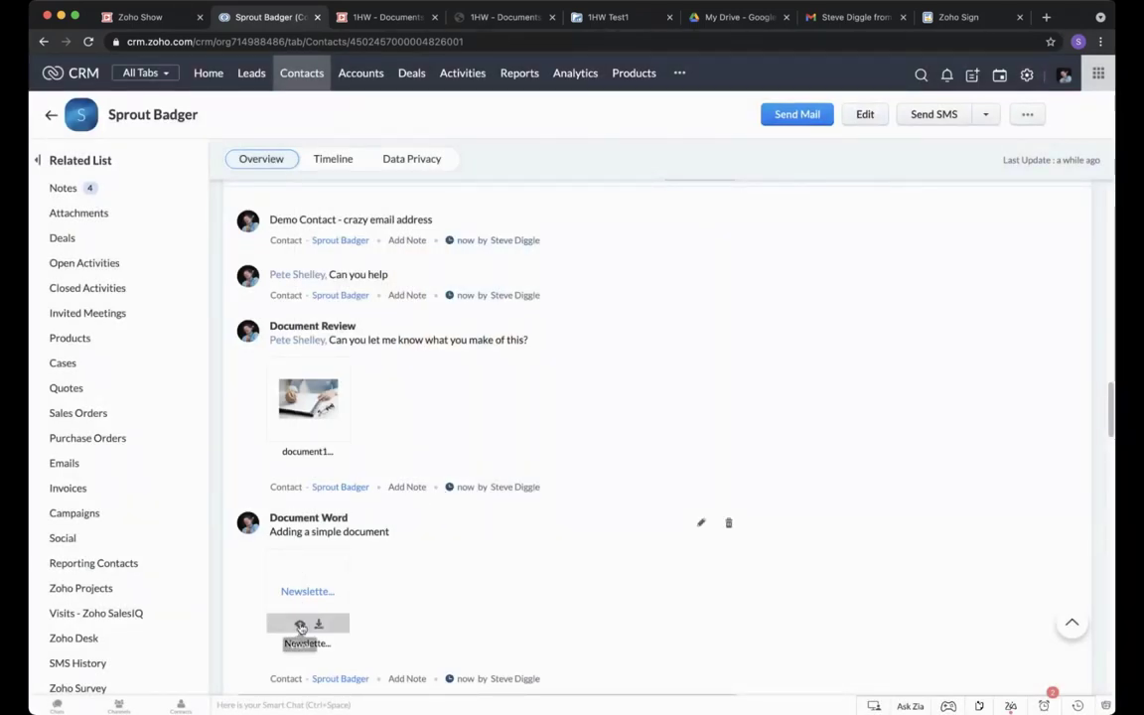
click(300, 626)
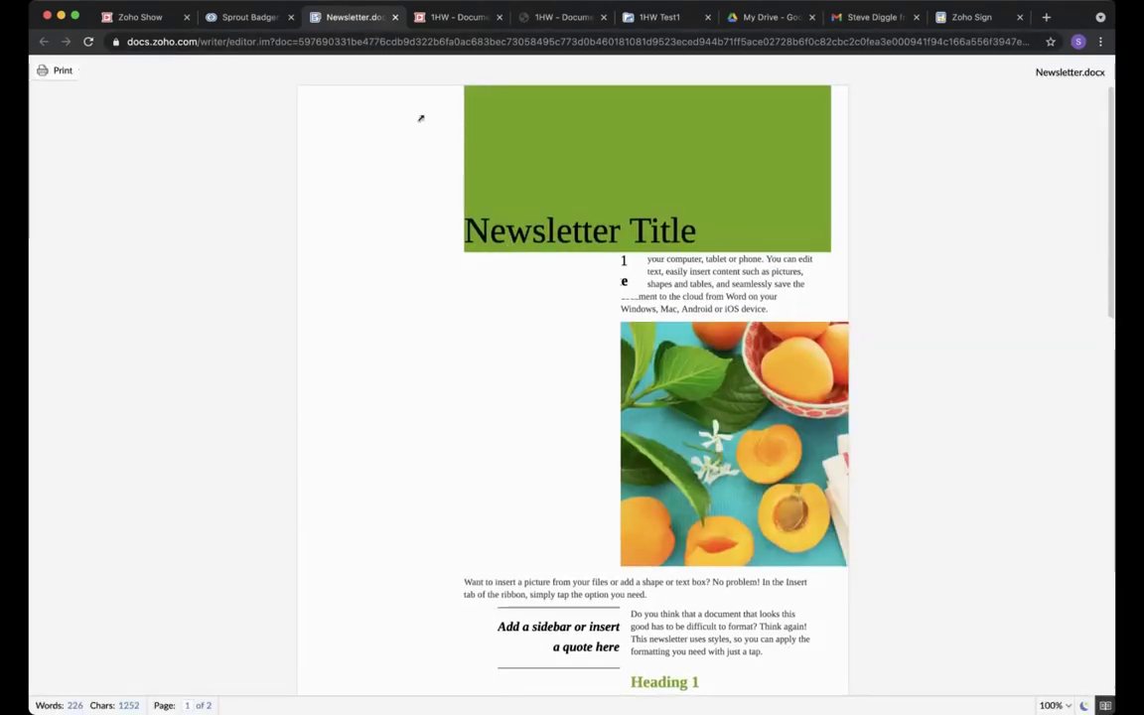
click(395, 17)
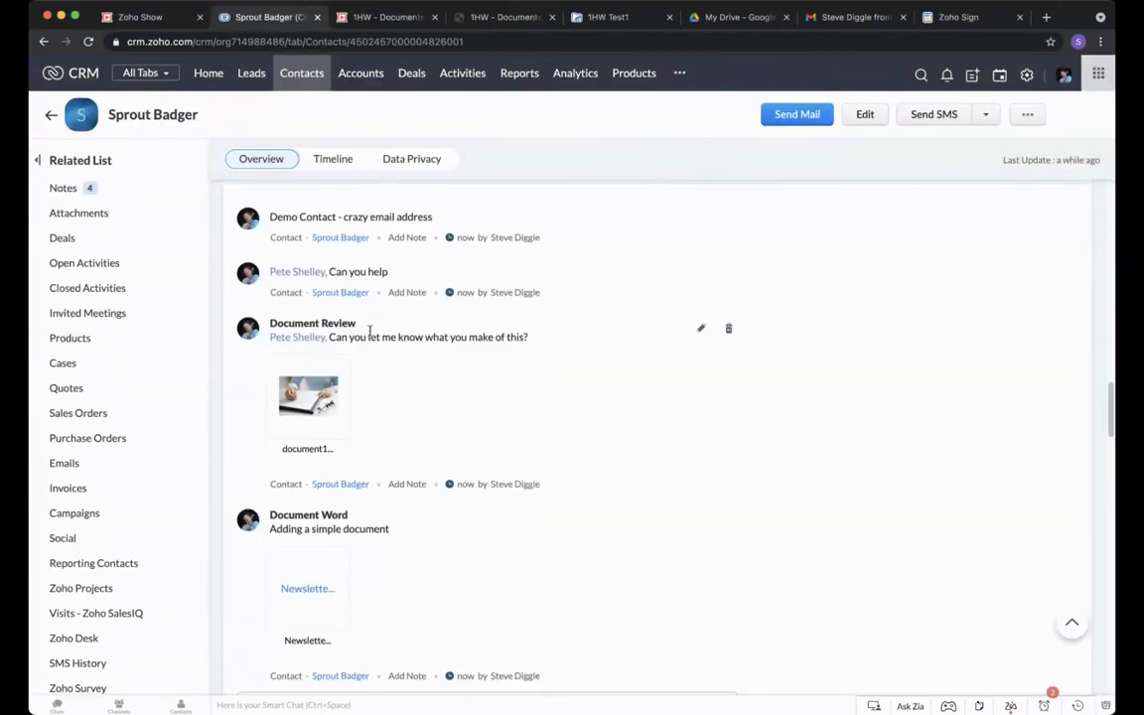
Jump to the contact's empty Attachments section from the Related List.
scroll(371, 333, up, 3)
scroll(371, 337, down, 2)
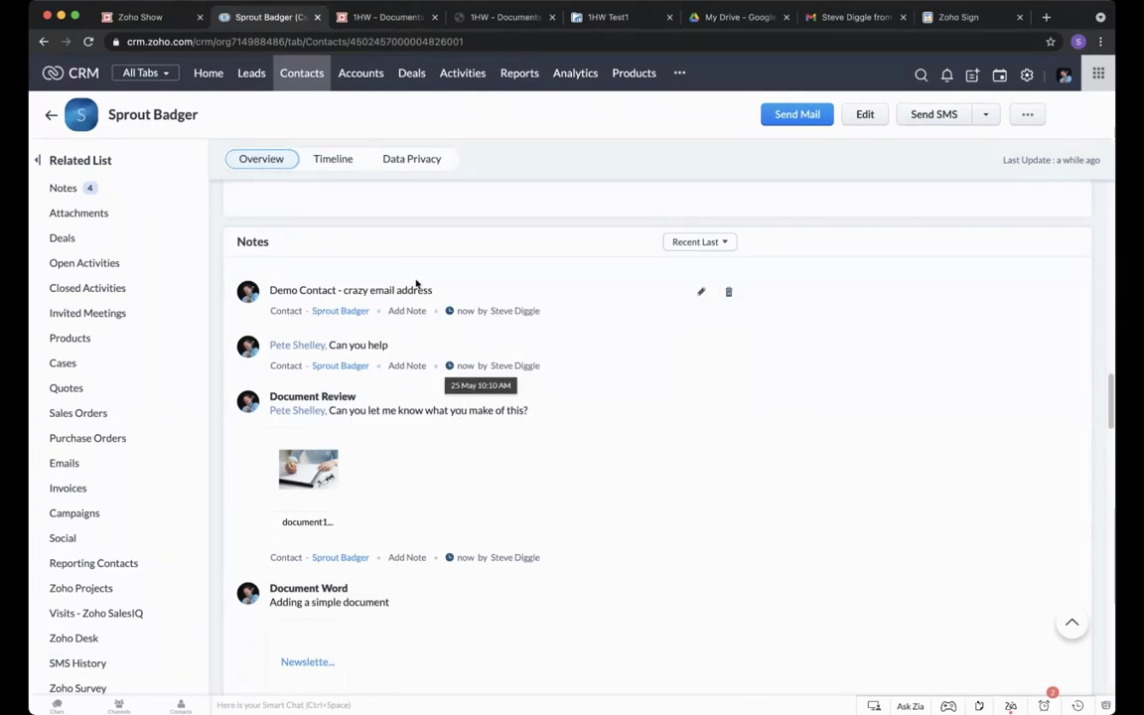
click(80, 213)
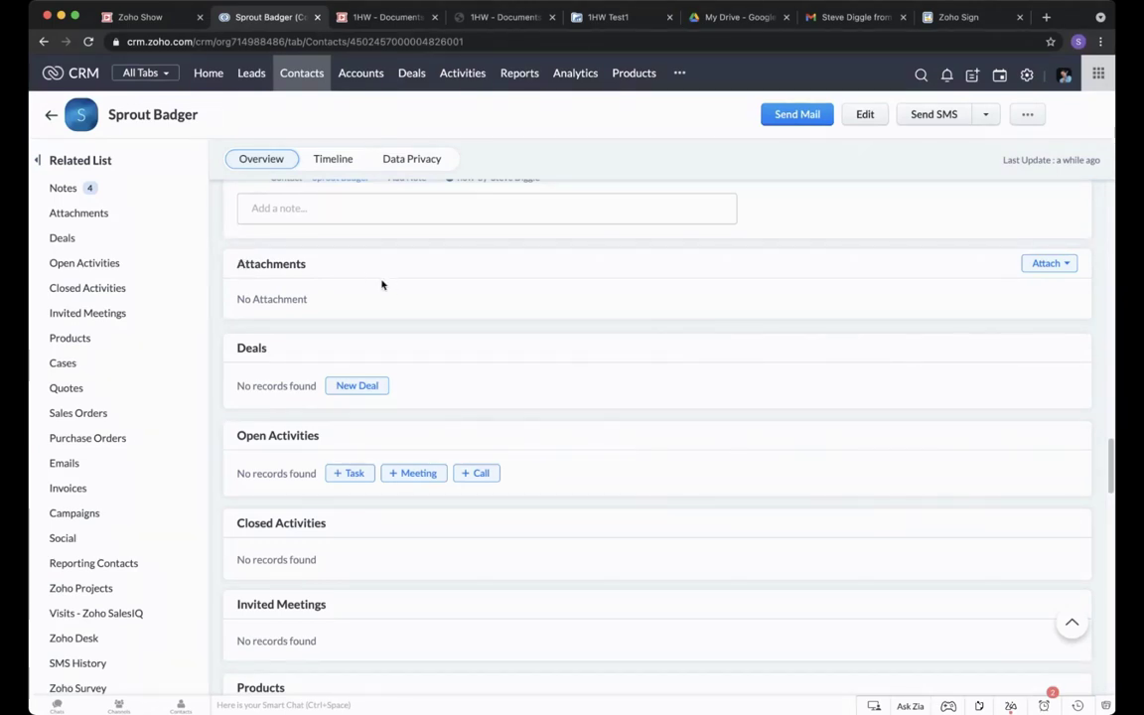
Upload document1.jpg from the computer as a contact attachment.
click(1055, 265)
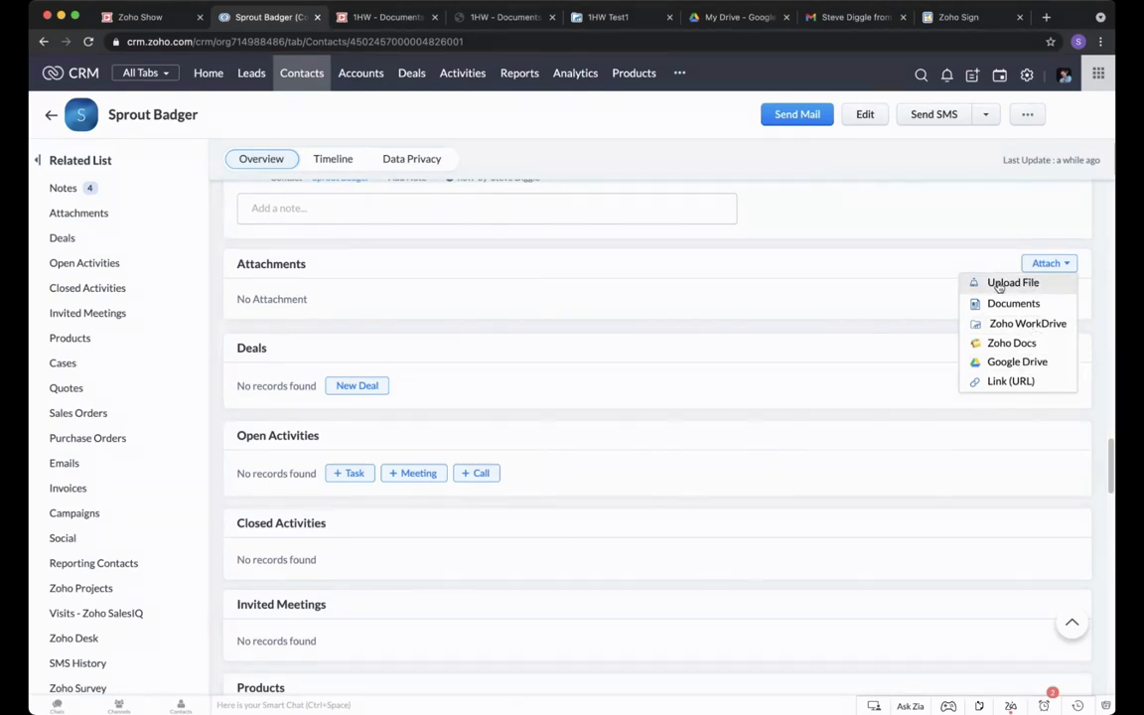
click(998, 286)
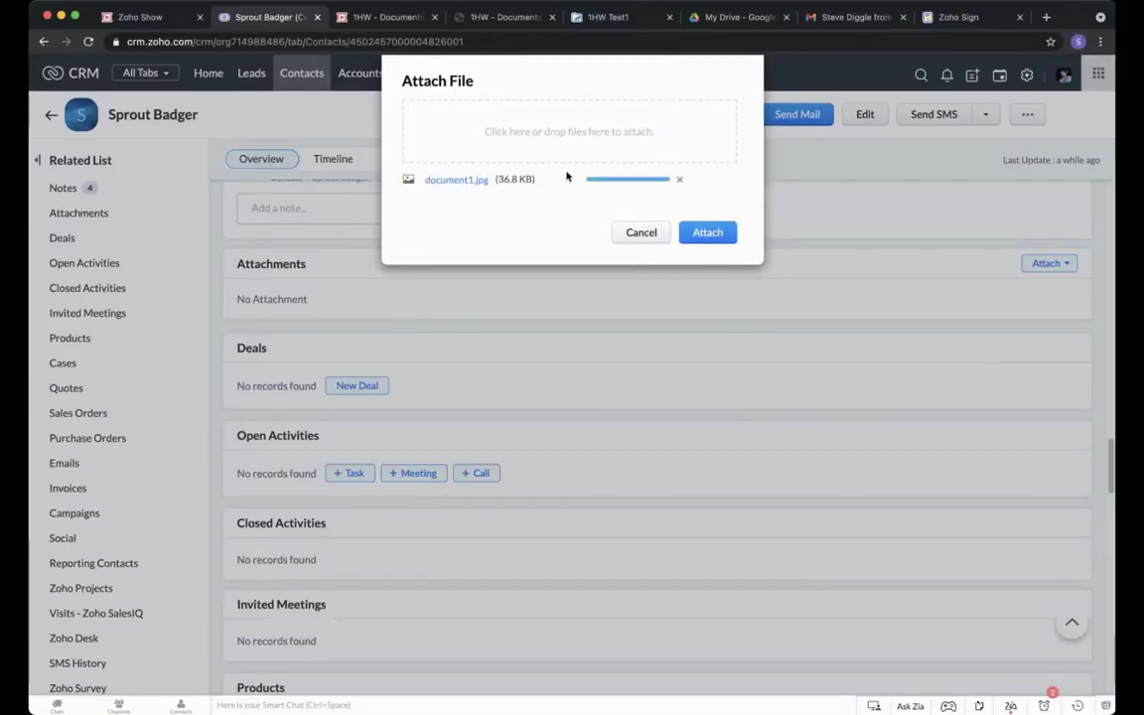
click(724, 234)
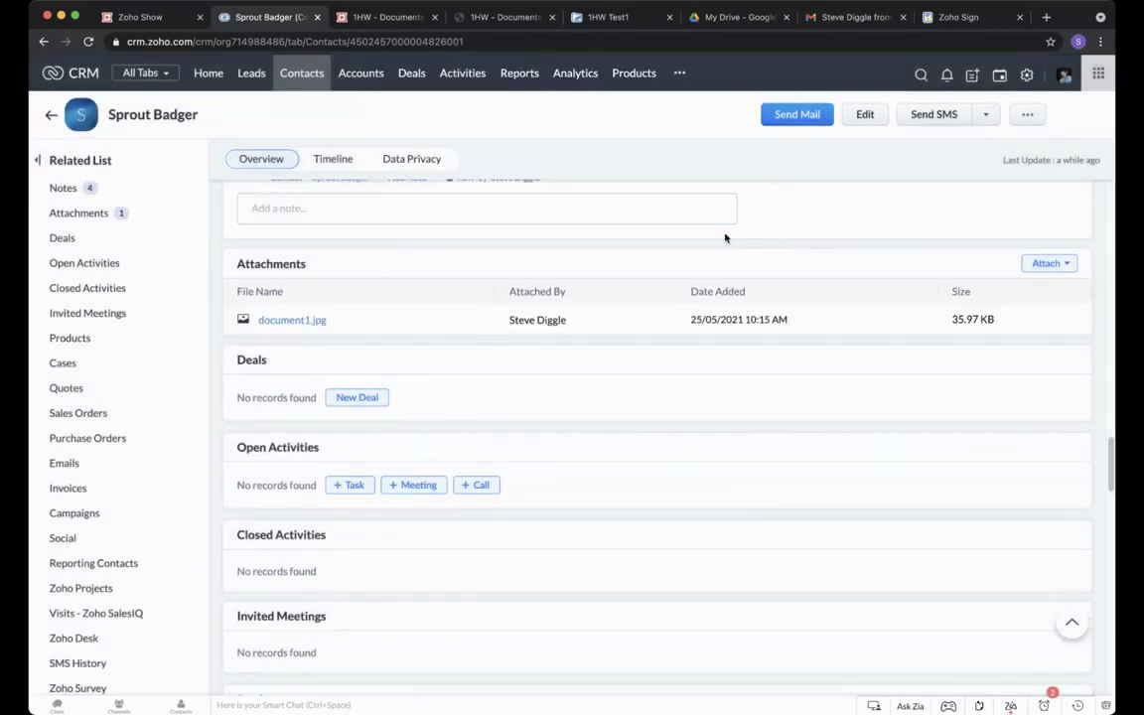
Preview the document1.jpg attachment and close the viewer.
click(334, 322)
click(342, 336)
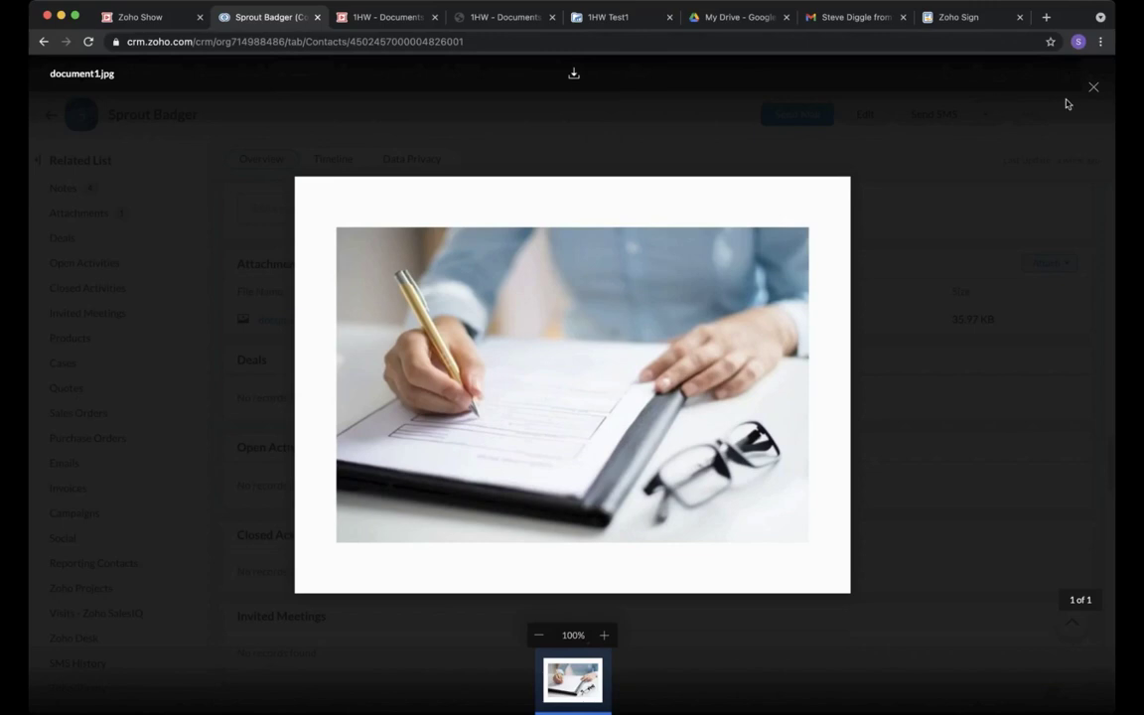
click(1093, 88)
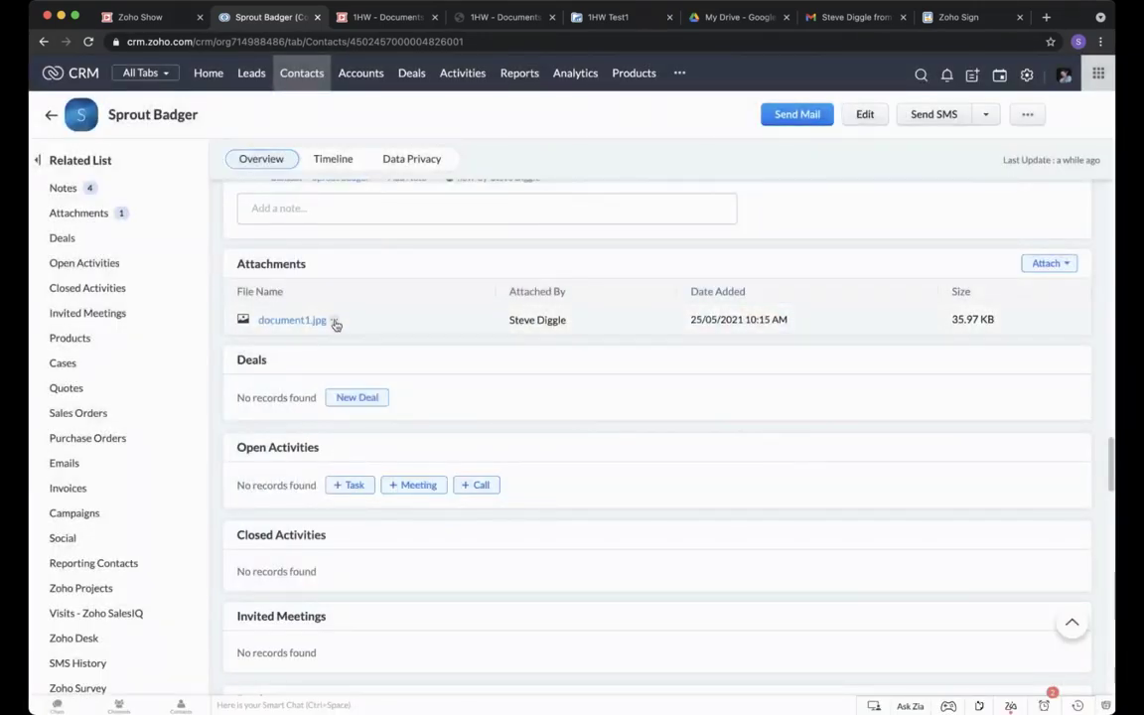
Download document1.jpg, then bring up the Attach source choices.
click(334, 322)
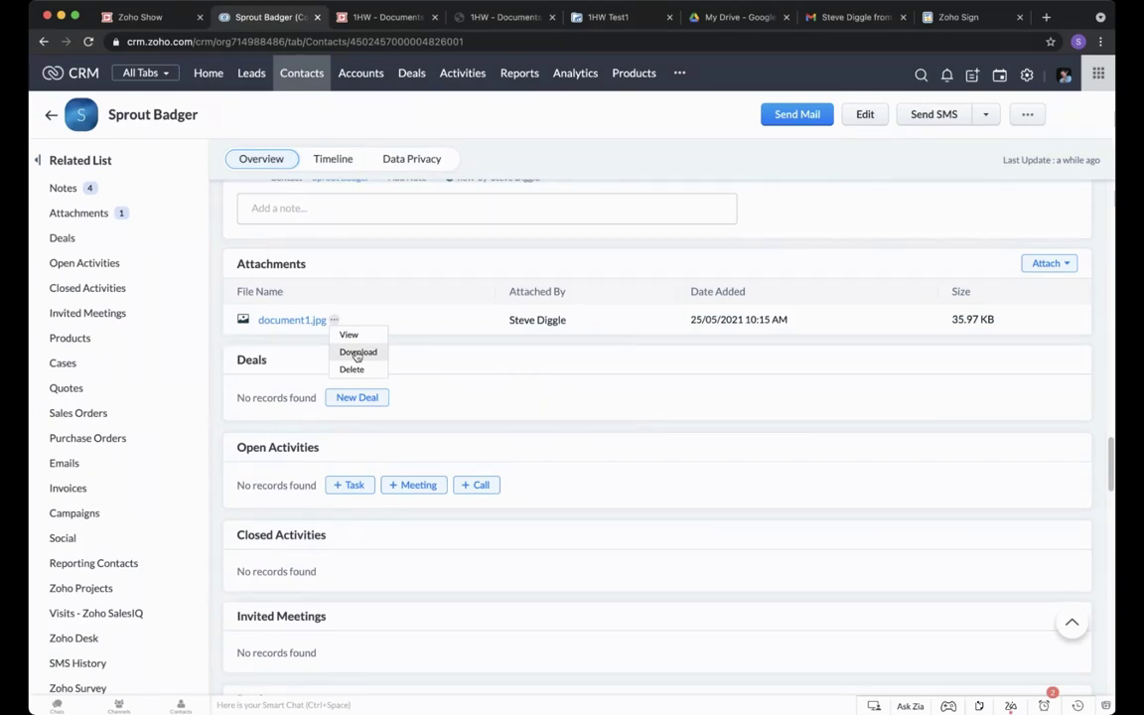
click(517, 260)
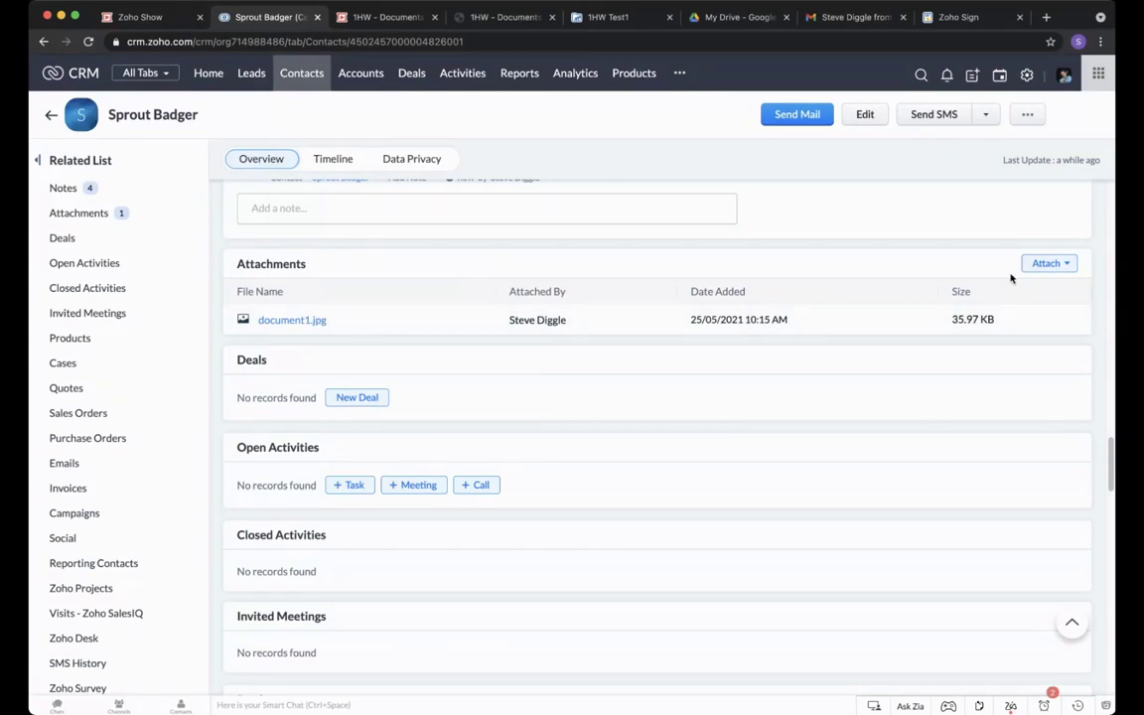
click(1046, 265)
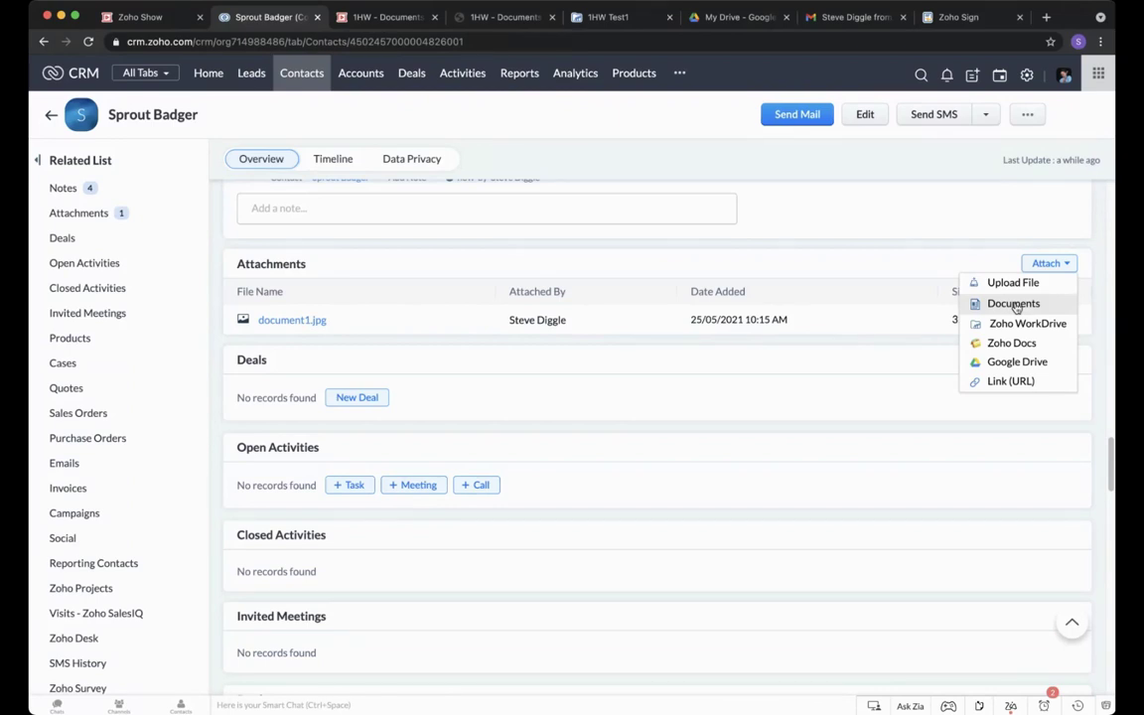
Attach doc ex1.docx to the contact from the stored Documents.
click(1013, 304)
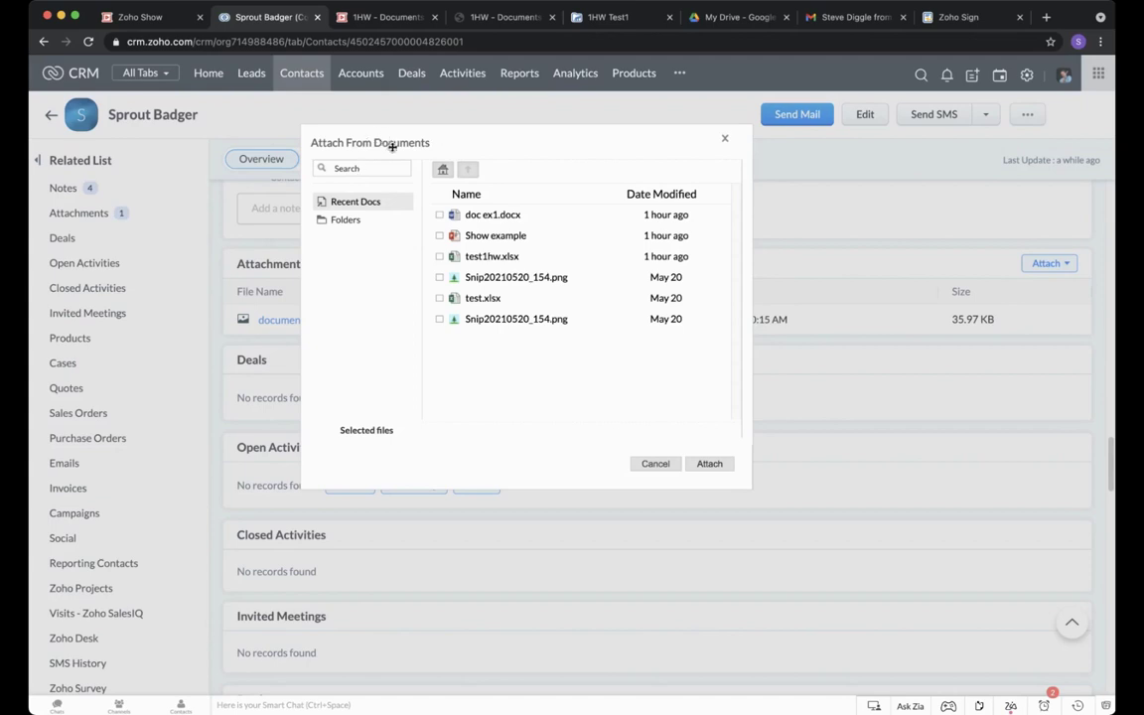
click(439, 215)
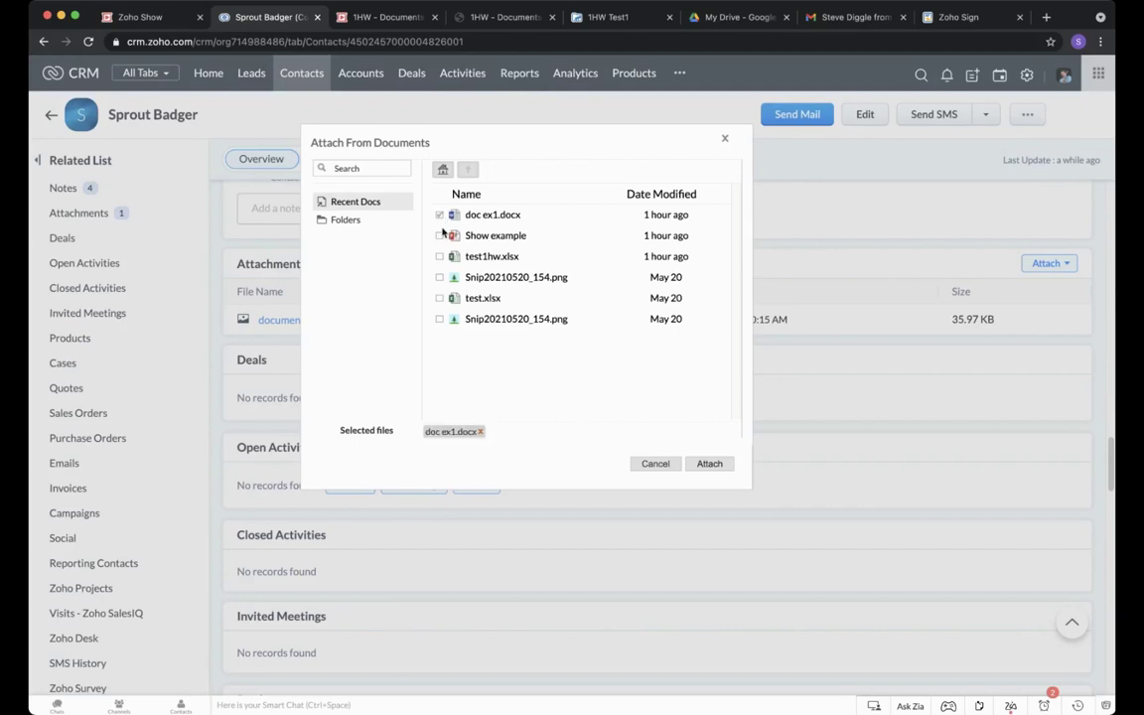
click(709, 463)
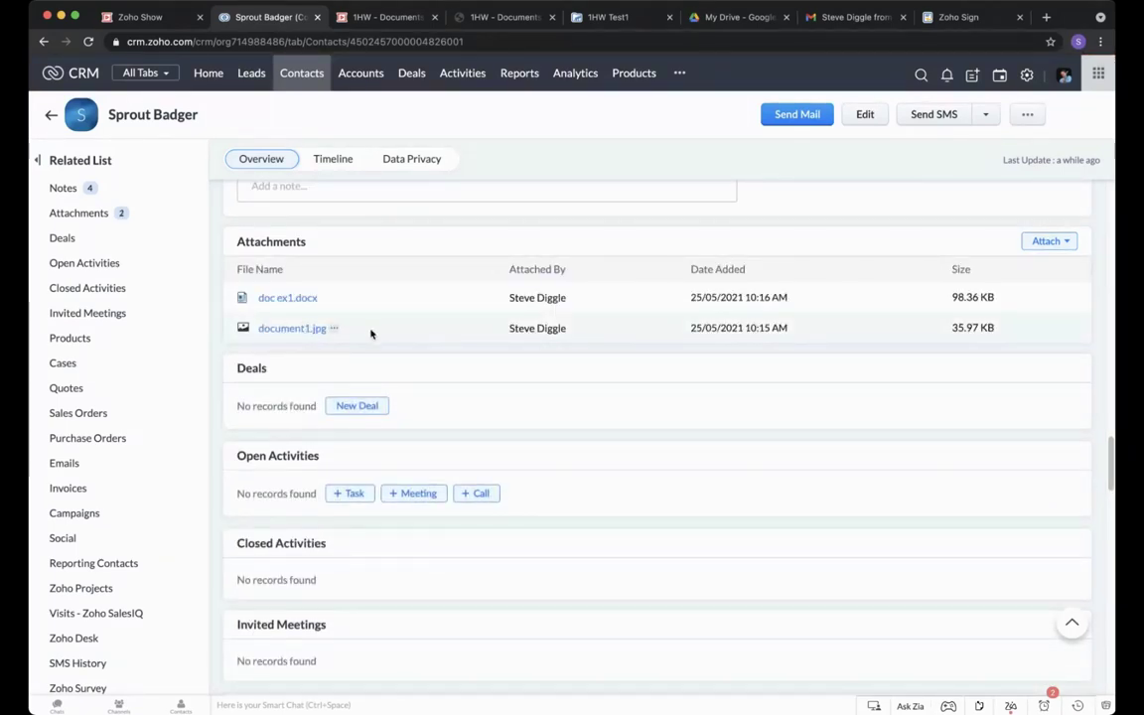
click(334, 328)
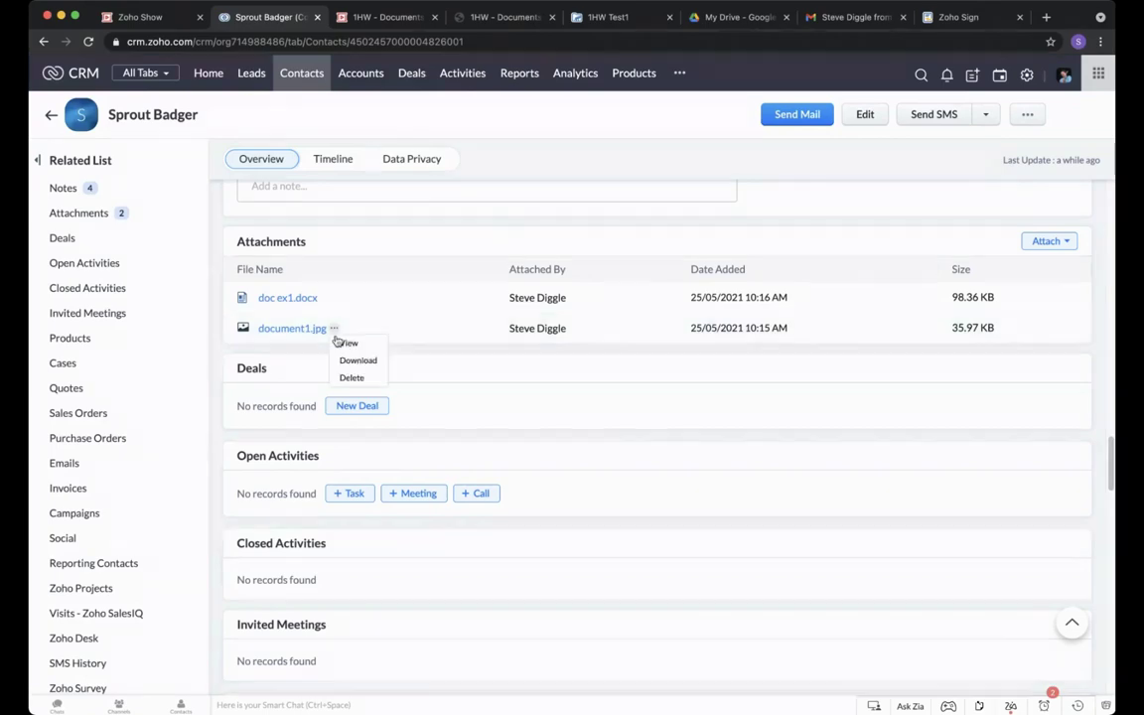
click(347, 342)
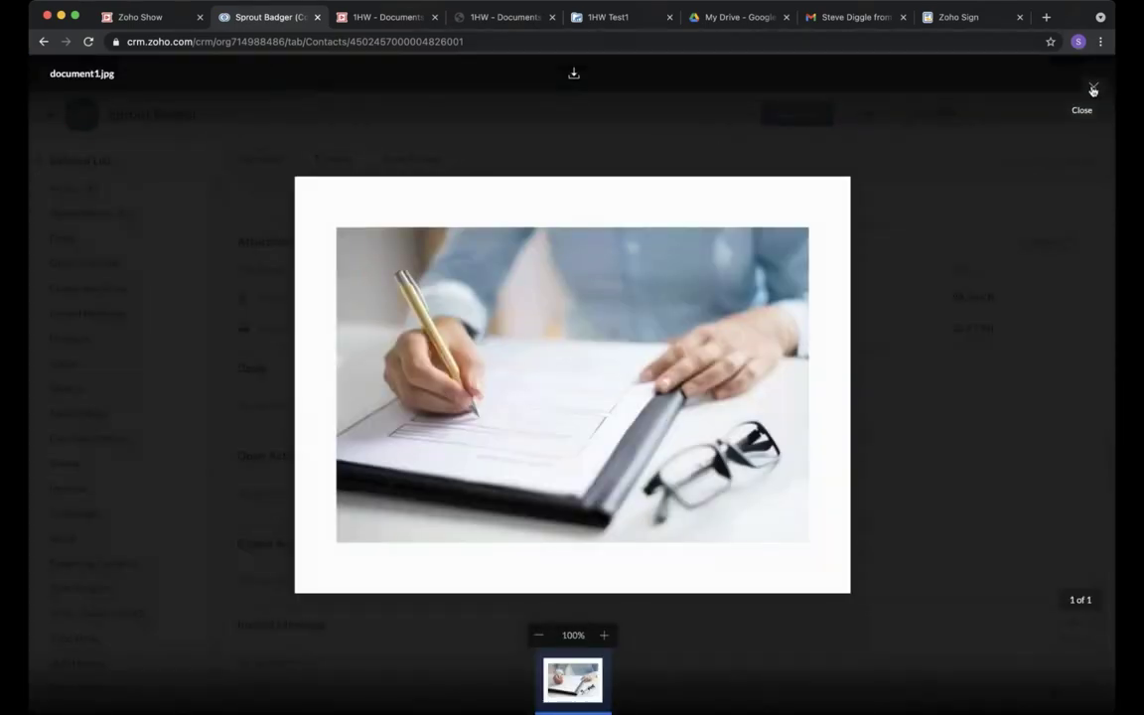
click(1093, 87)
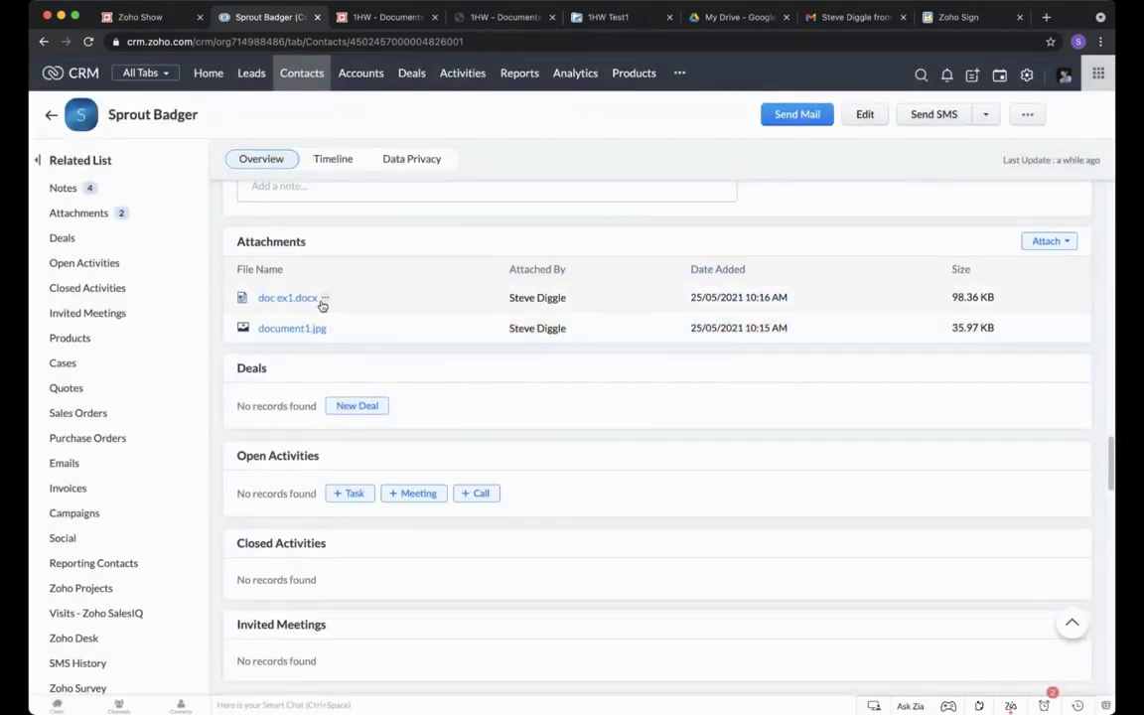
click(325, 298)
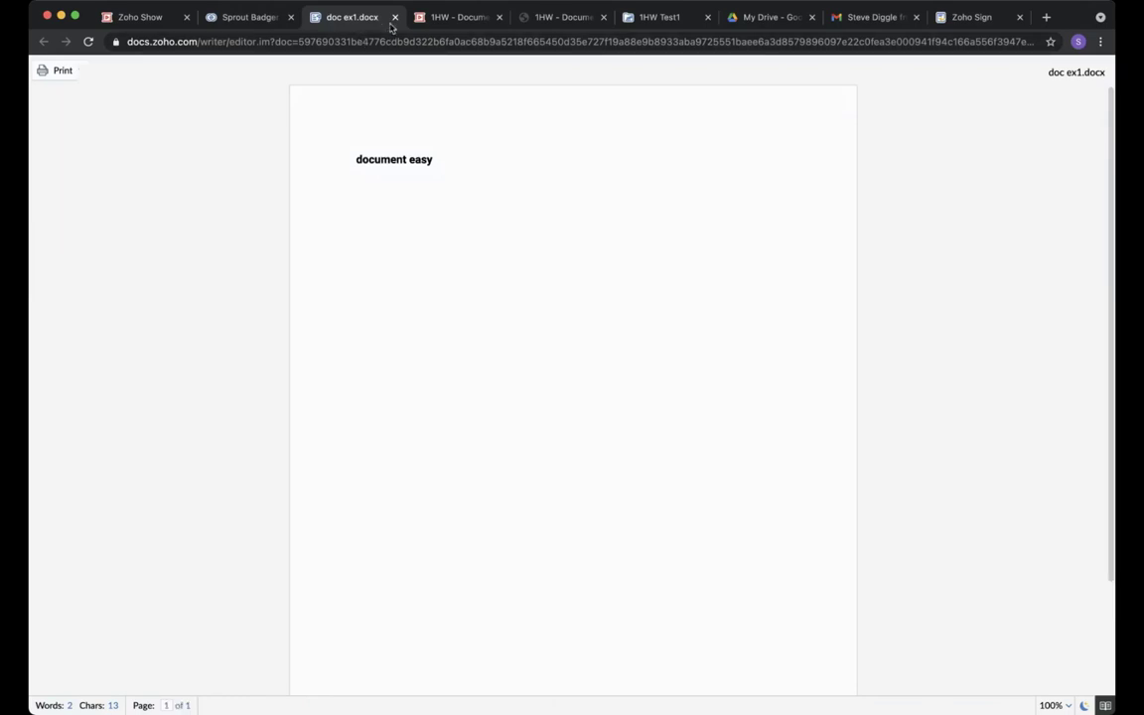
click(394, 17)
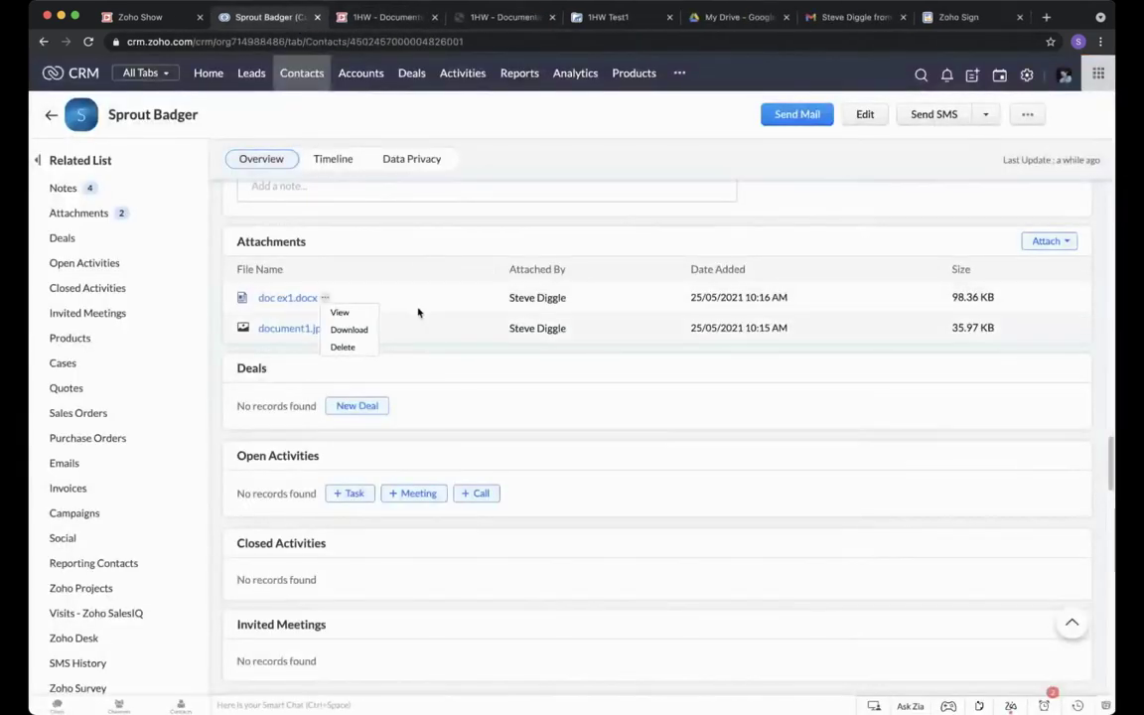
Search 'docum' in the more-modules list and open the Documents module.
click(410, 231)
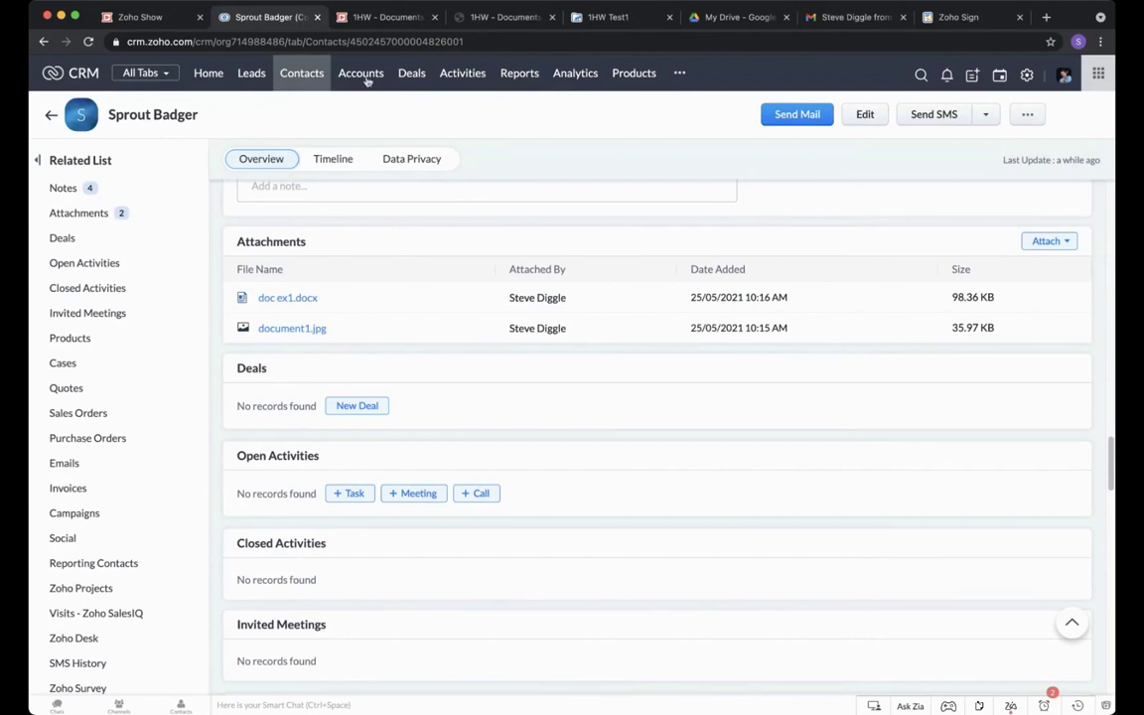
click(681, 75)
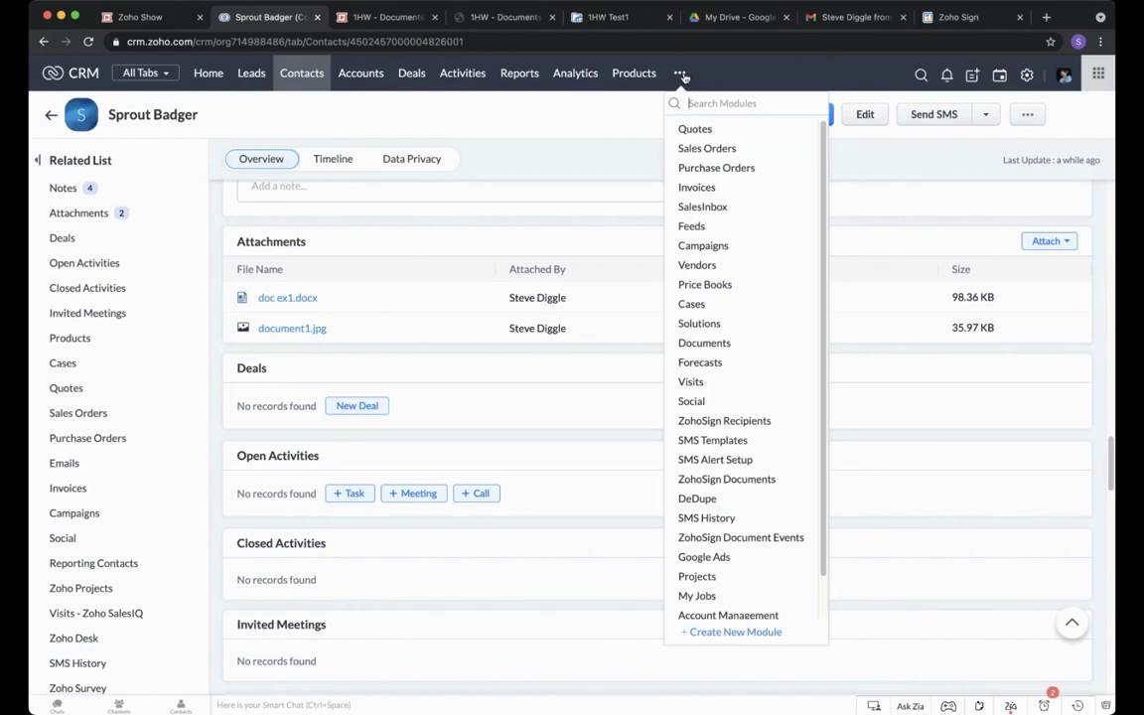
text(docum)
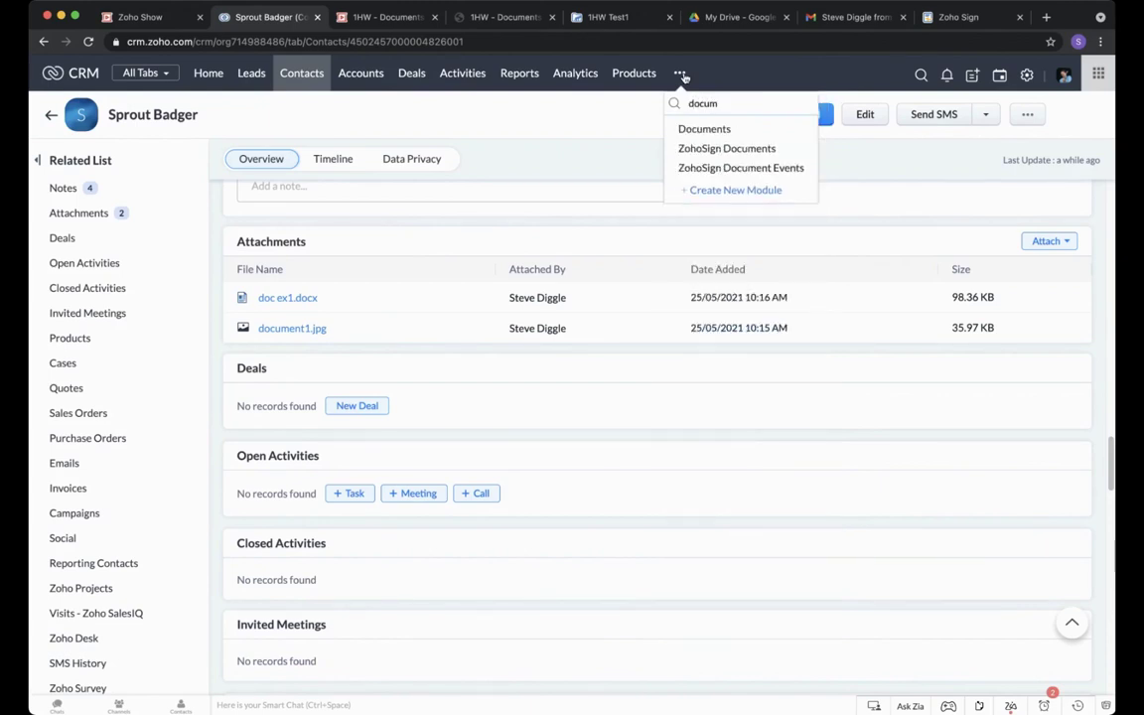
click(704, 129)
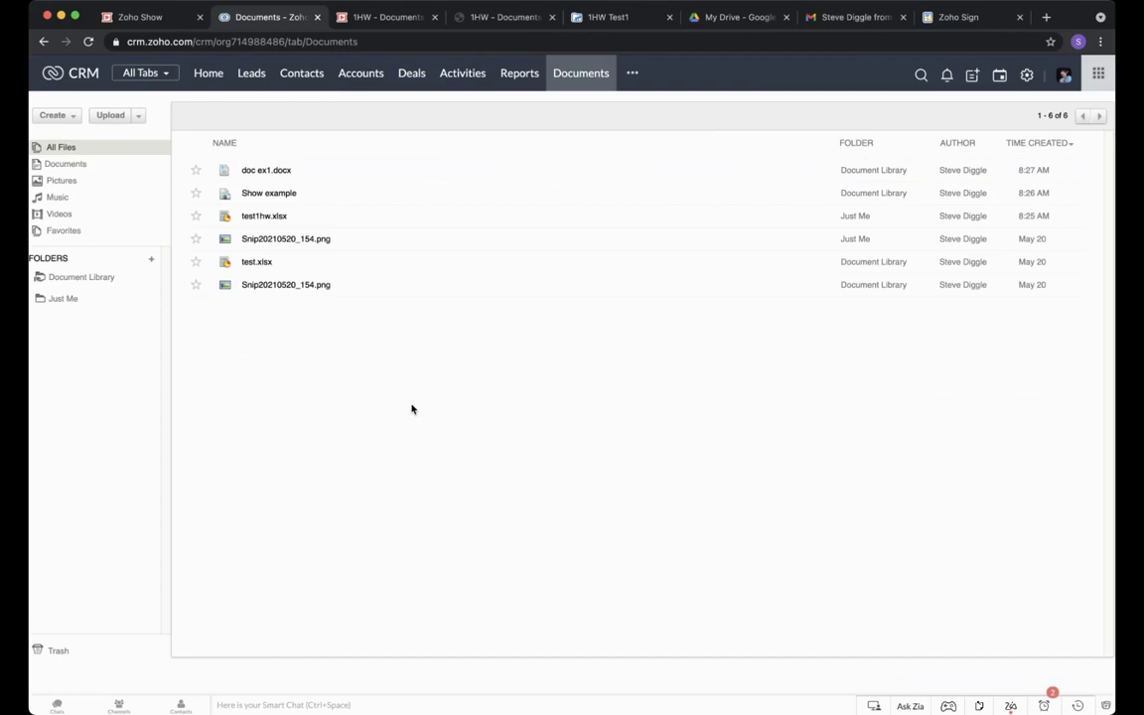
Browse All Files, Documents, Pictures and Favorites, then open the Just Me folder.
click(330, 452)
click(69, 148)
click(72, 166)
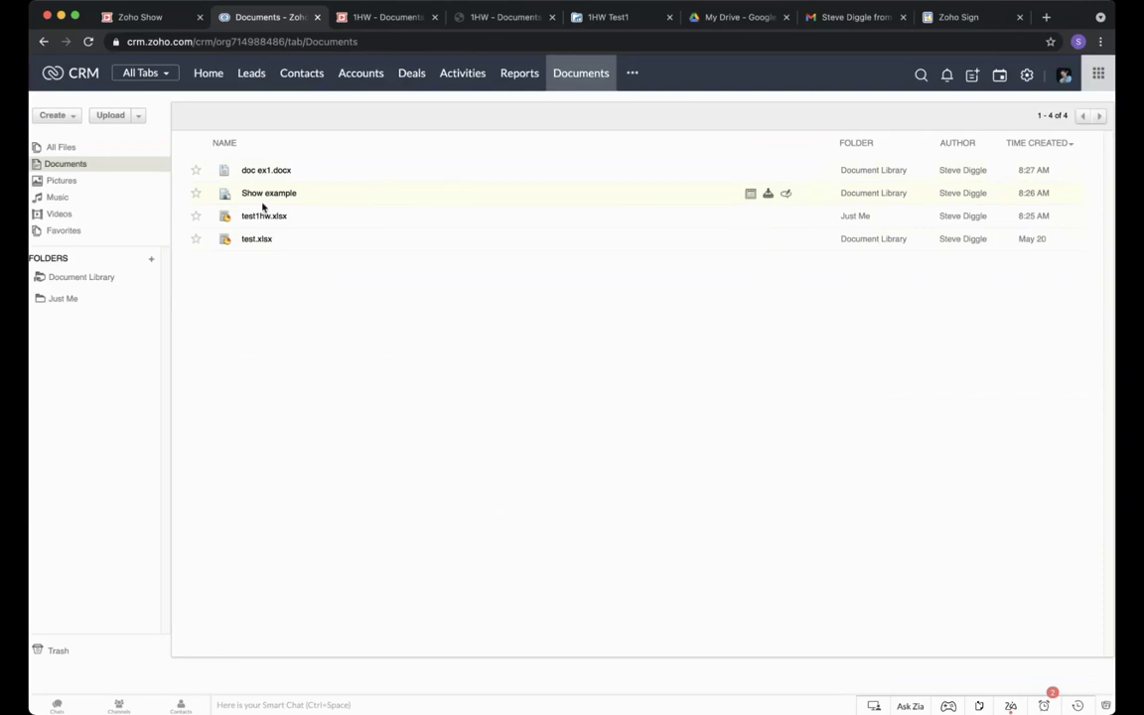
click(79, 182)
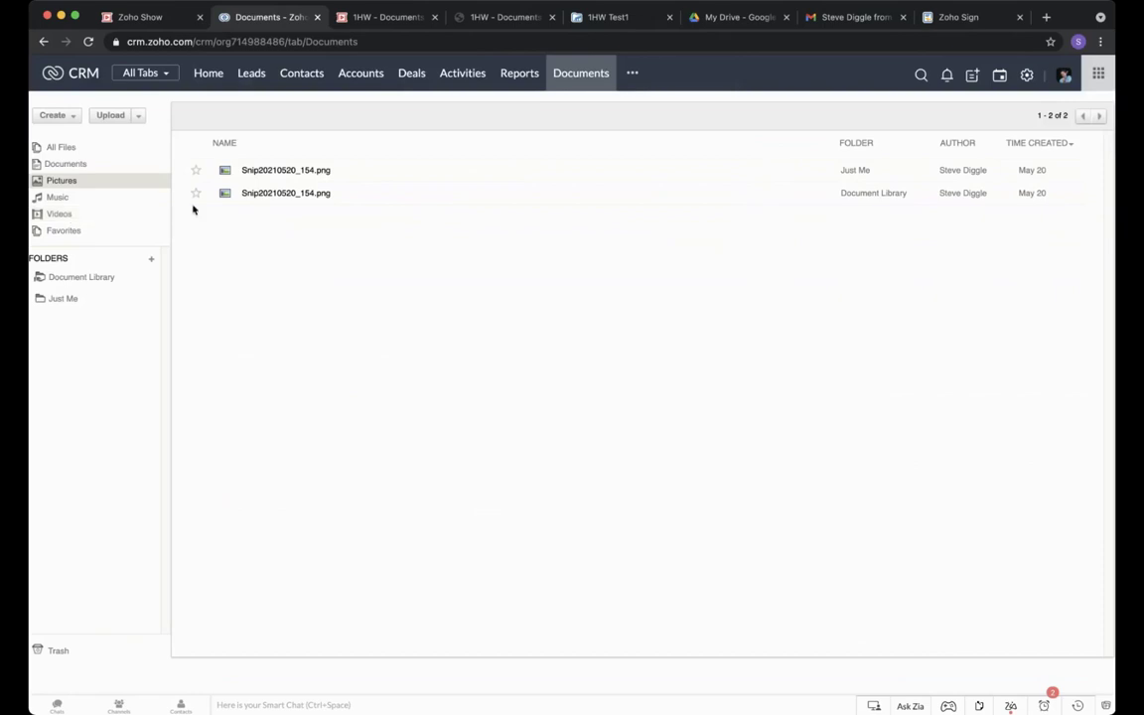
click(98, 231)
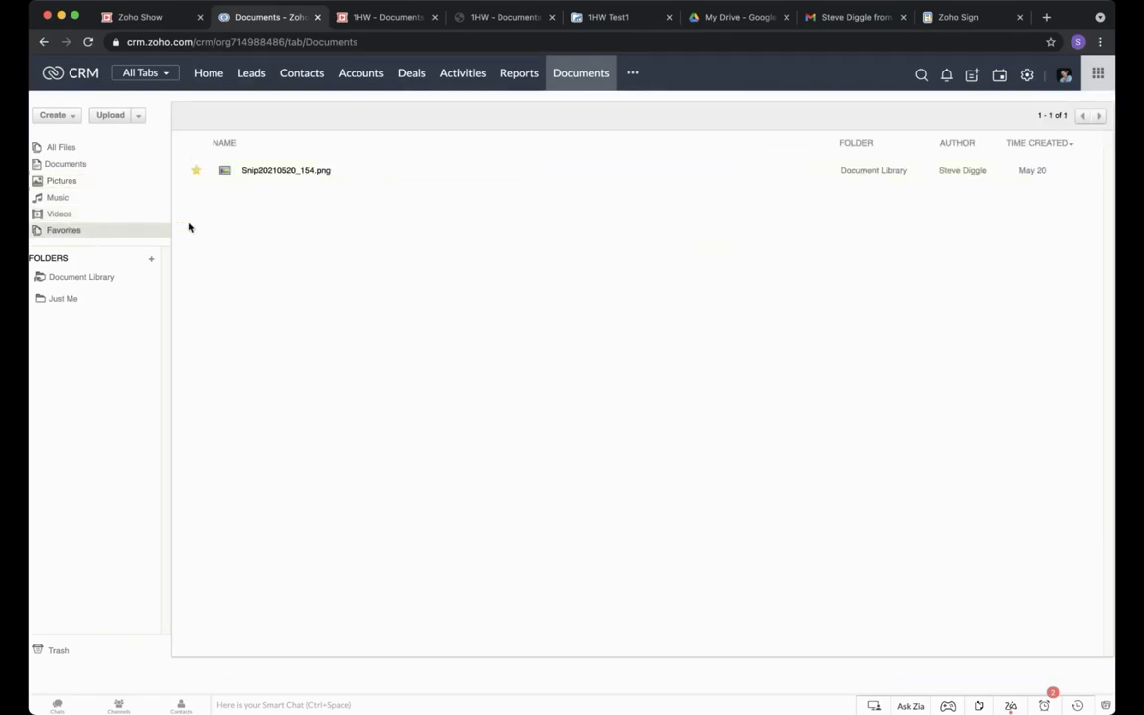
click(65, 299)
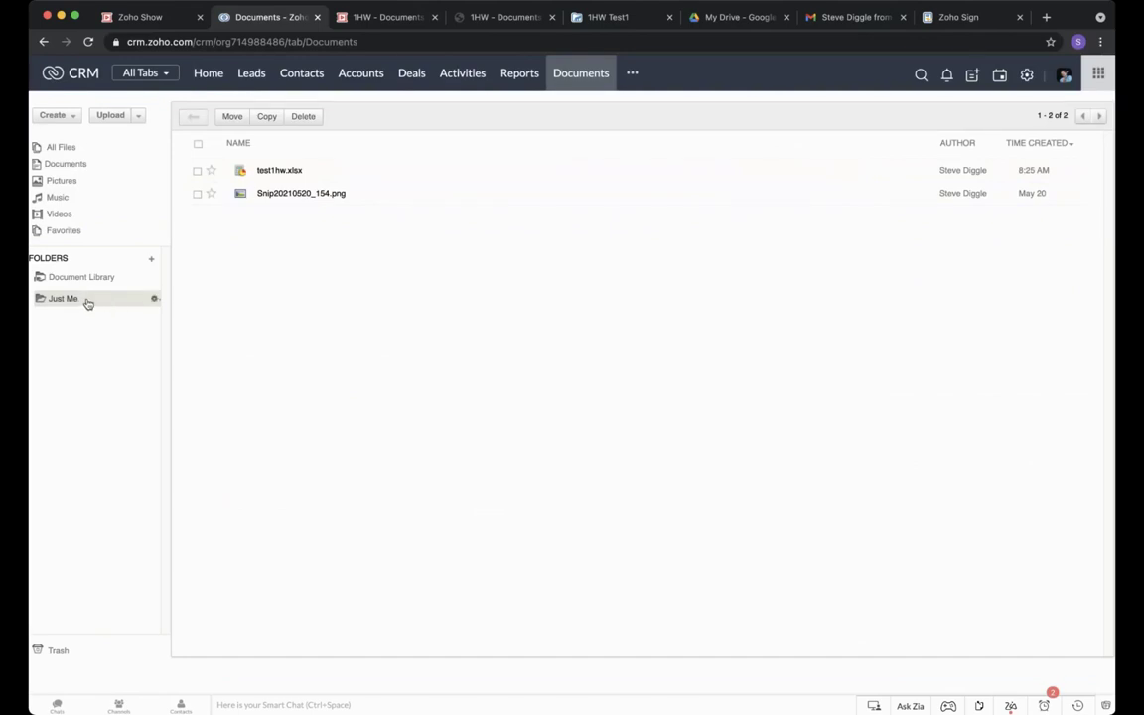
Edit the Just Me folder to share it with Others, adding one team member.
click(154, 300)
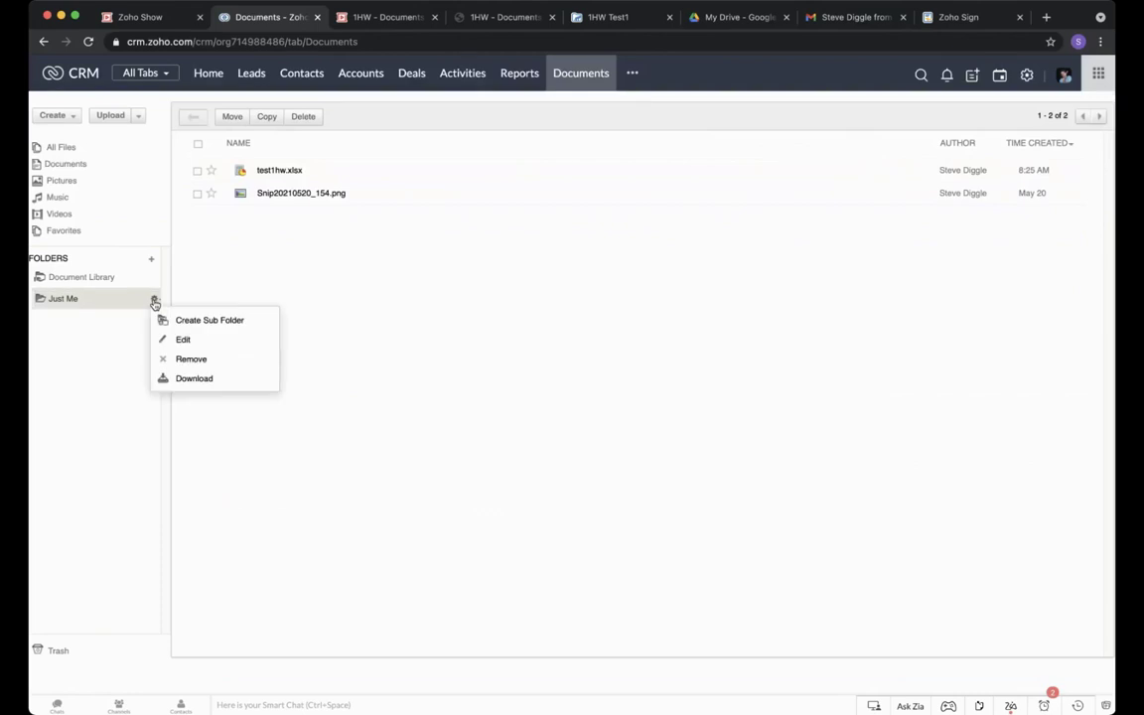
click(166, 340)
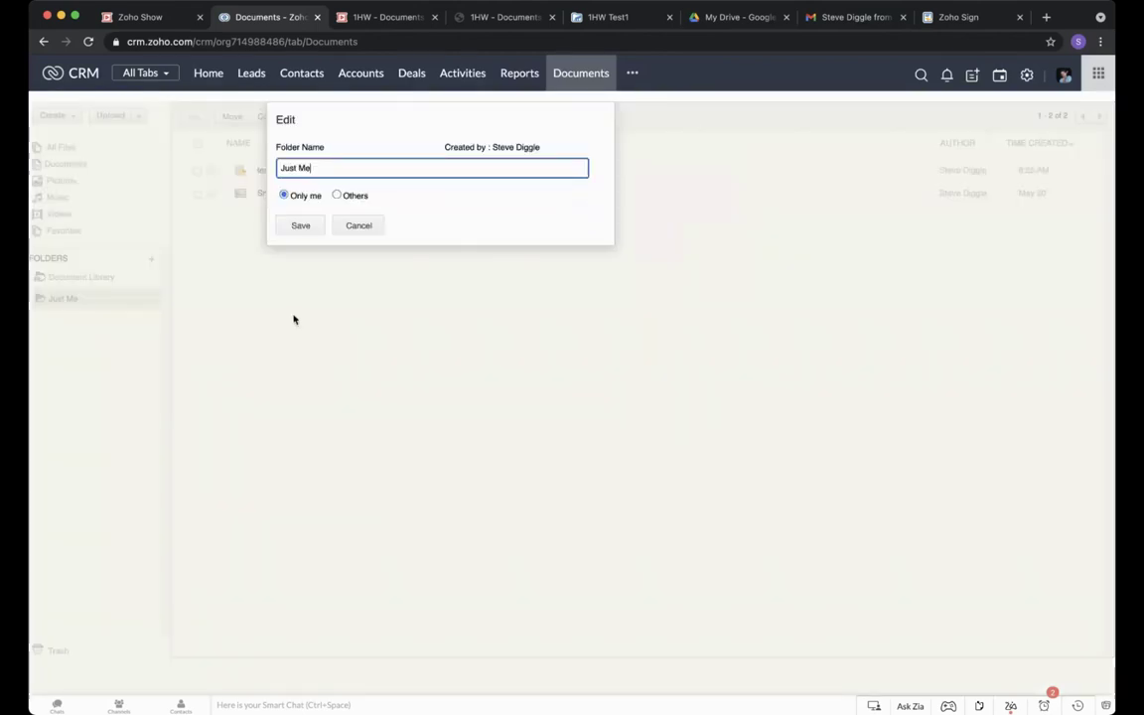
click(338, 196)
click(317, 246)
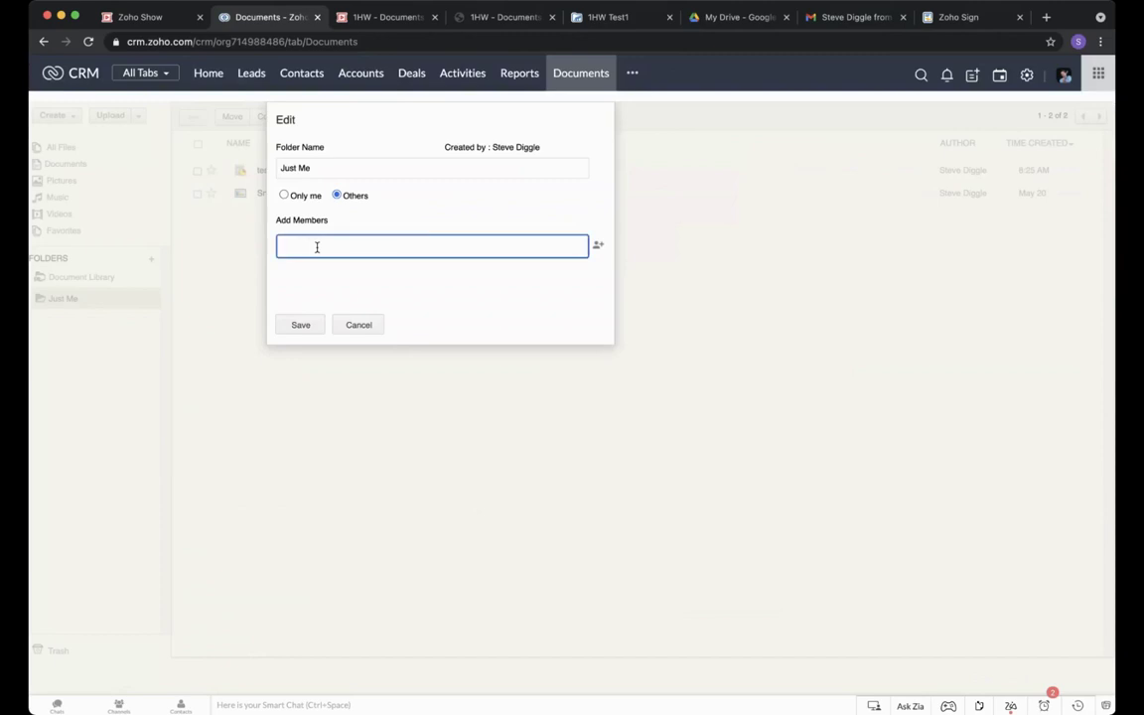
text(pete)
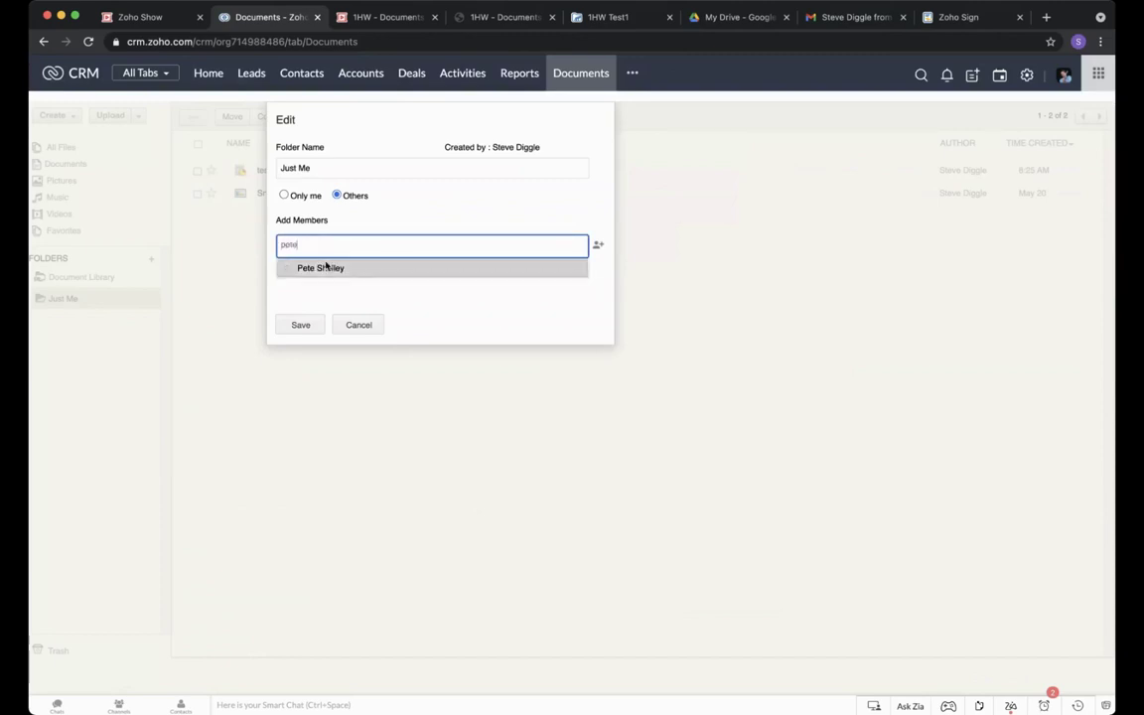
click(320, 266)
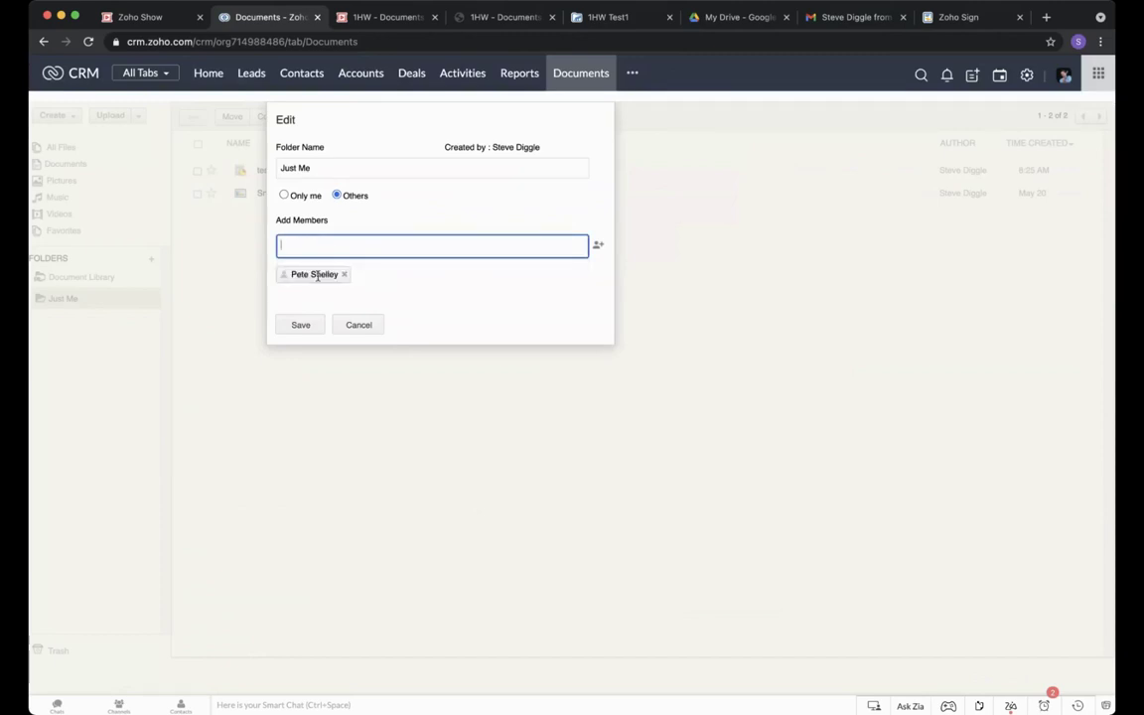
click(359, 325)
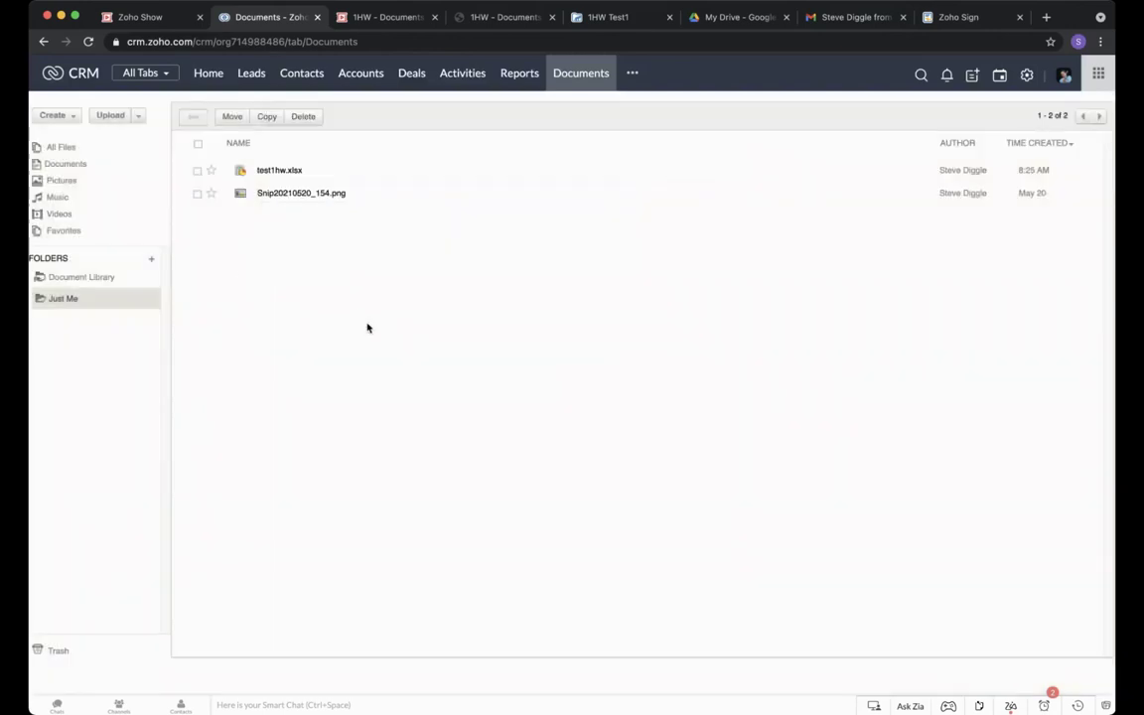
Create a Marketing Team subfolder inside Just Me, then cancel a started new folder.
click(72, 119)
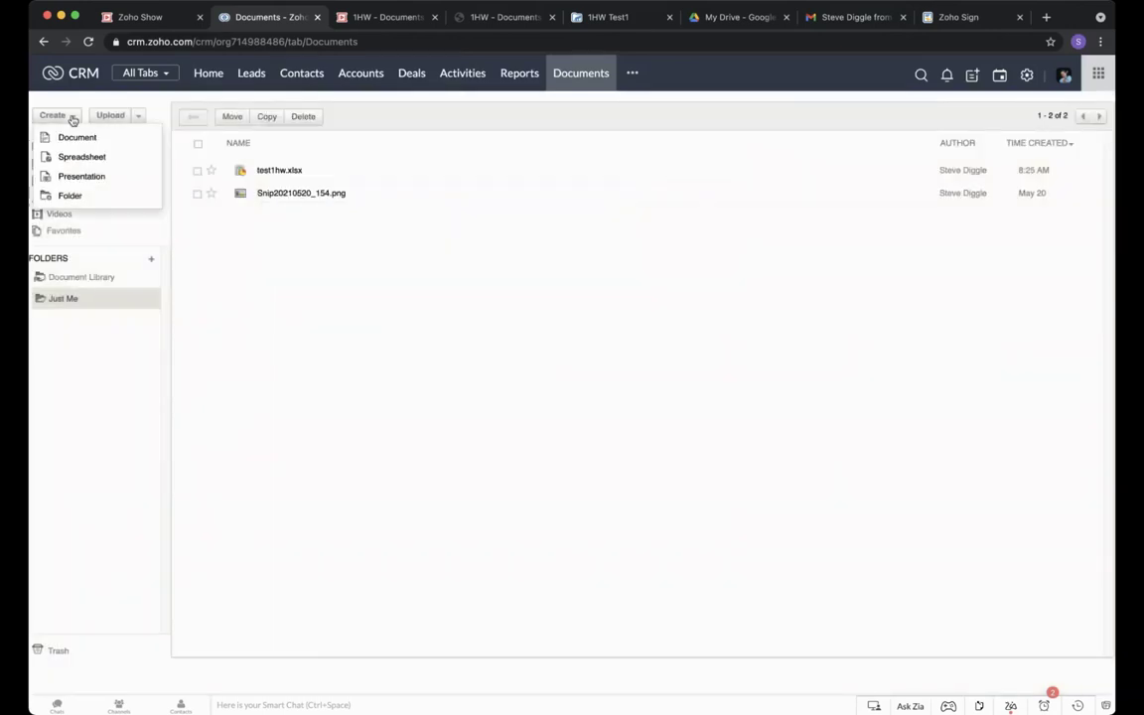
click(70, 196)
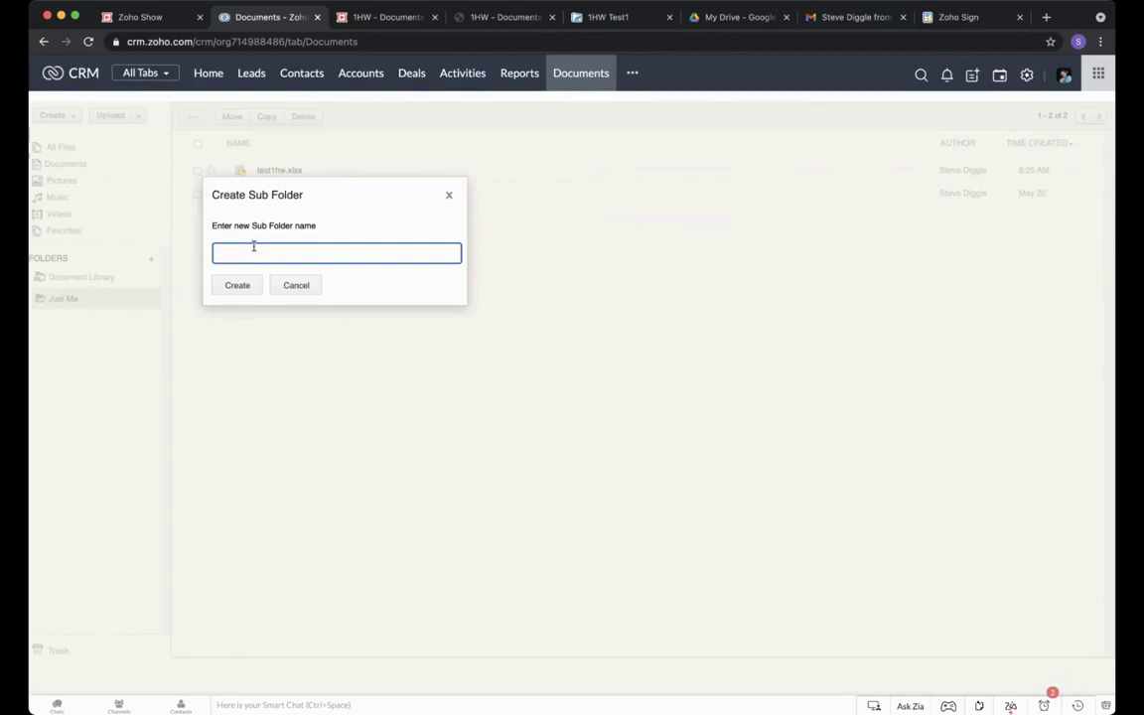
text(Marketing Team)
click(237, 286)
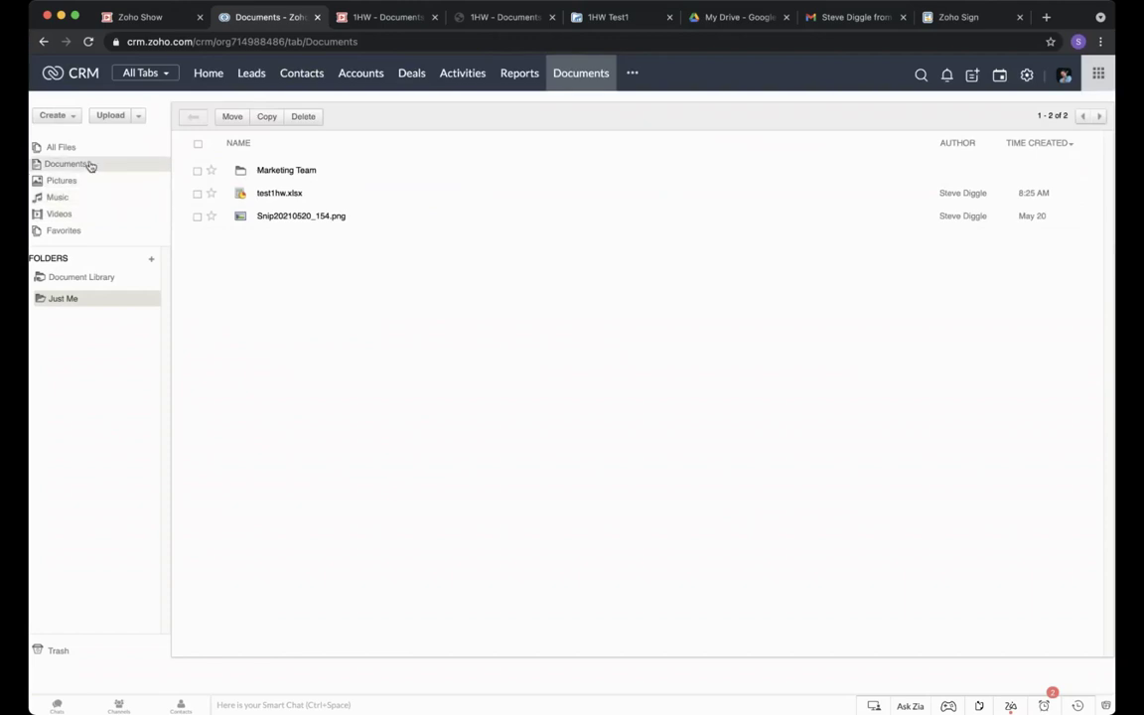
click(151, 260)
click(356, 226)
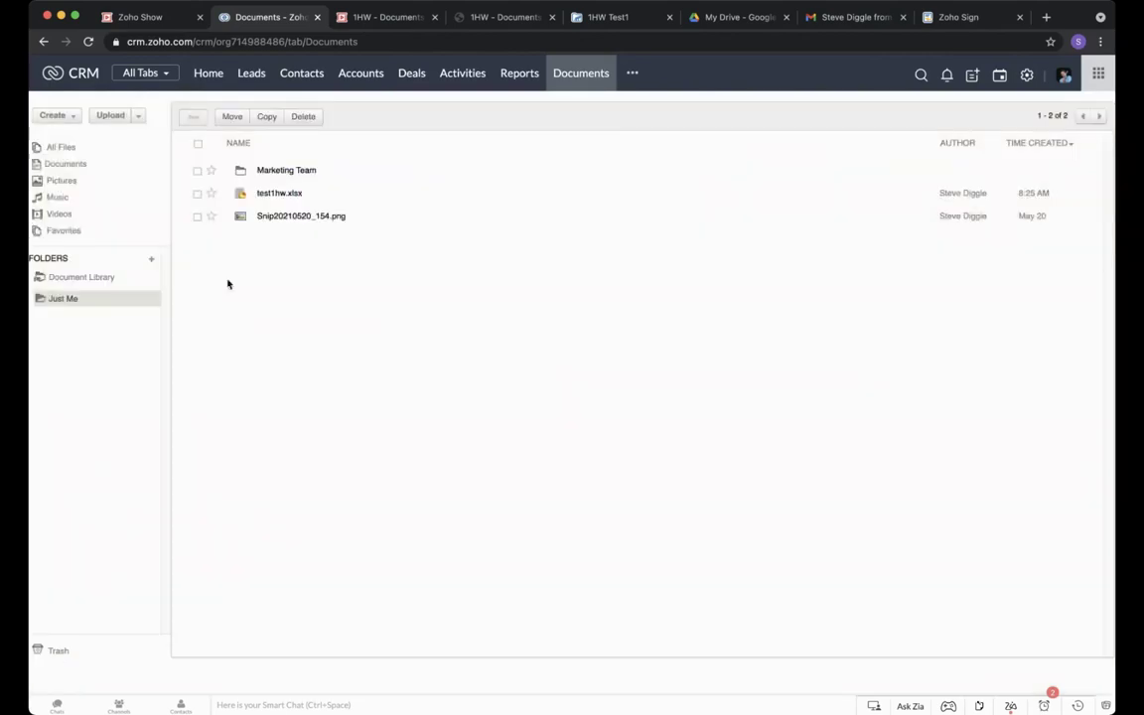
From All Files, create a top-level Sales Team folder shared with one team member.
click(66, 150)
click(153, 260)
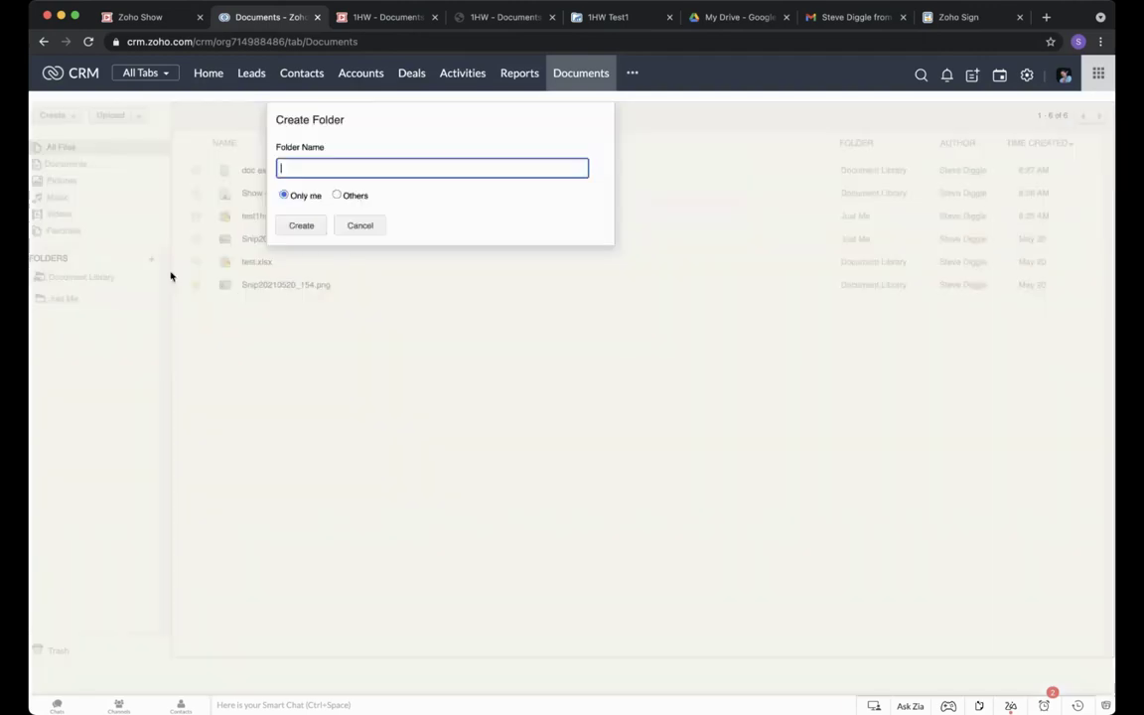
text(Sales Team)
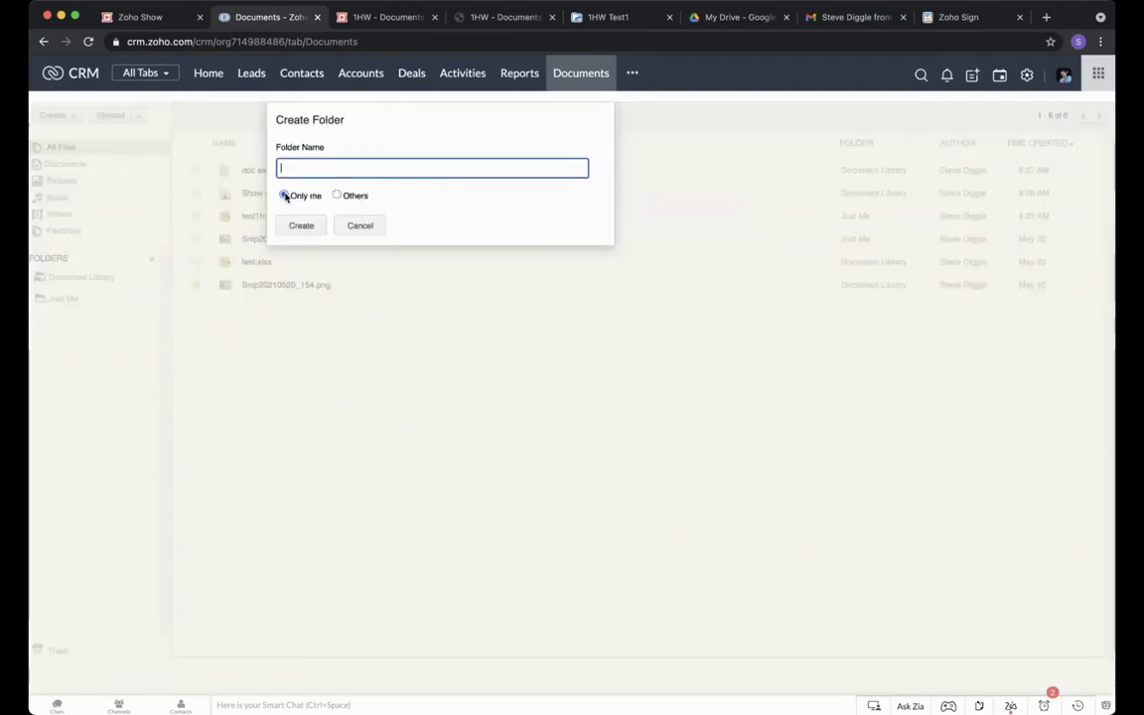
click(336, 195)
click(326, 242)
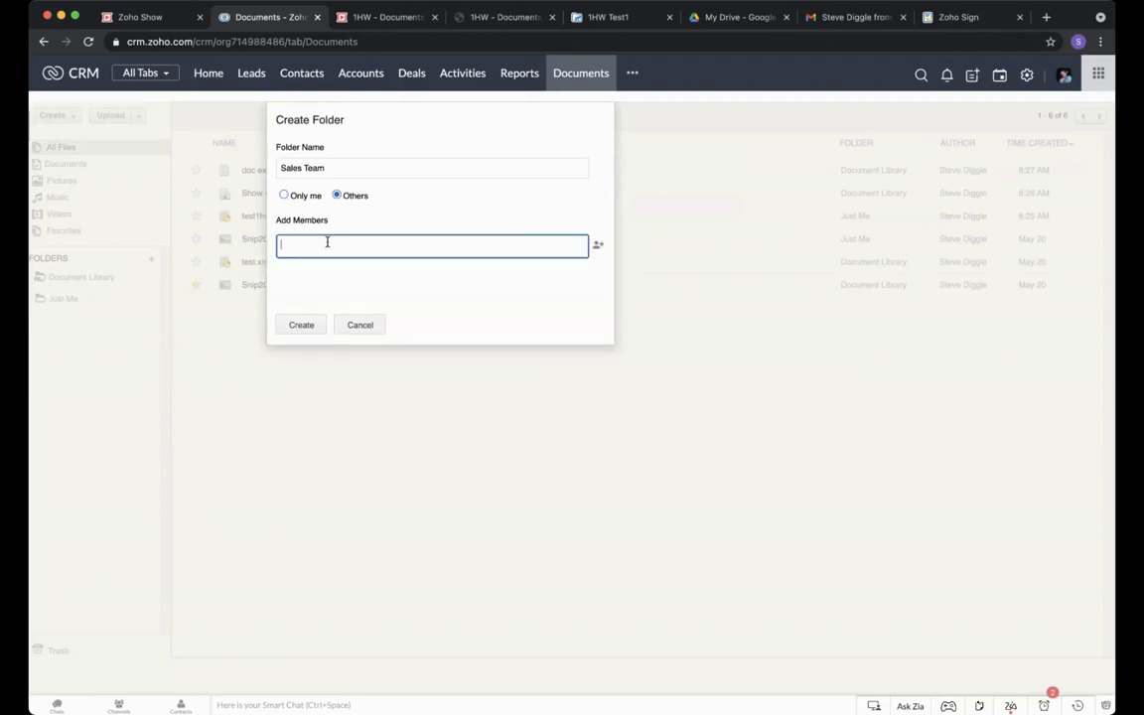
text(pete)
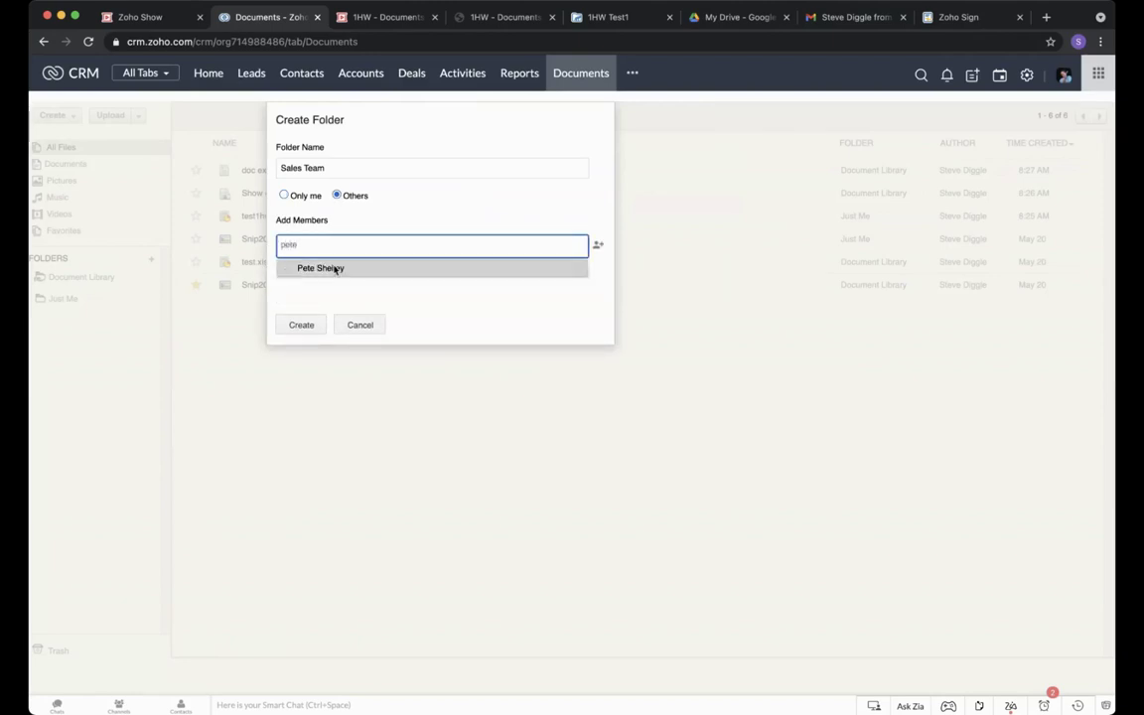
click(333, 267)
click(303, 326)
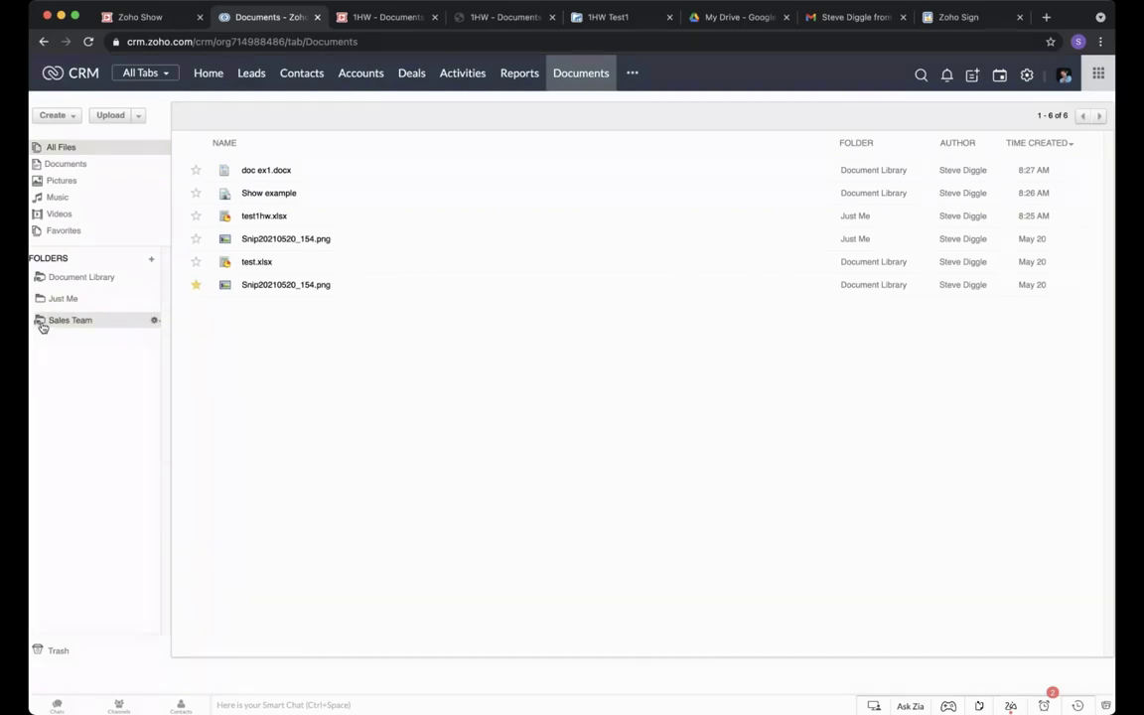
Upload Newsletter.docx into the Sales Team folder under Documents.
click(67, 322)
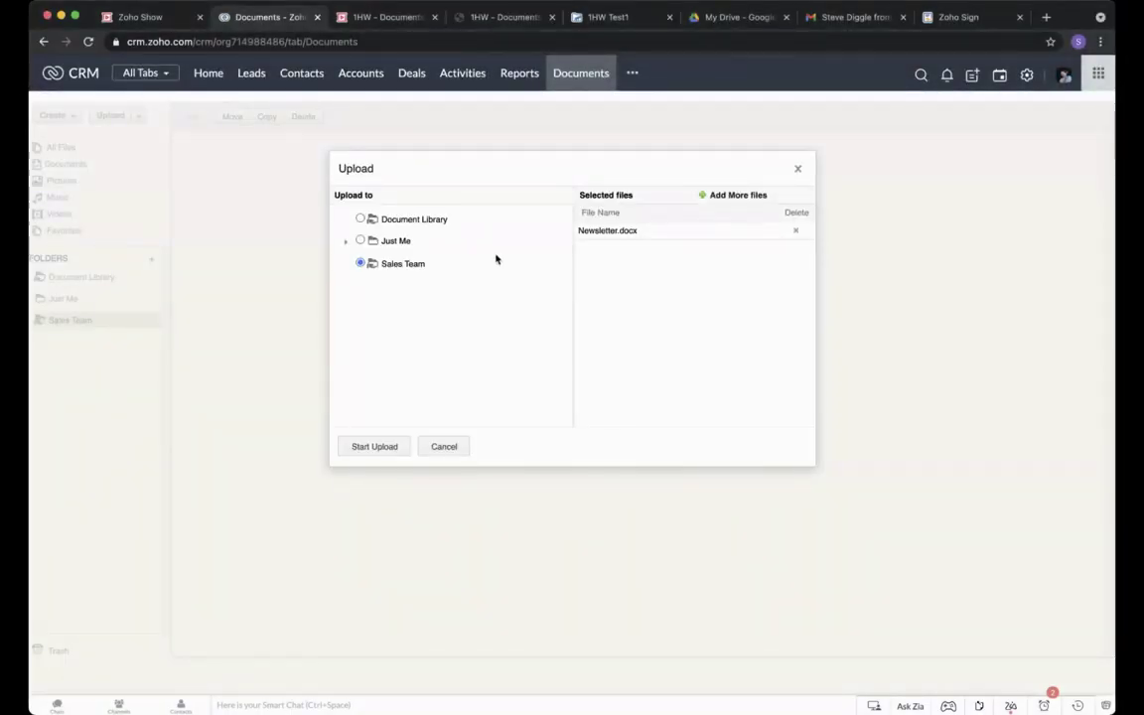
click(393, 448)
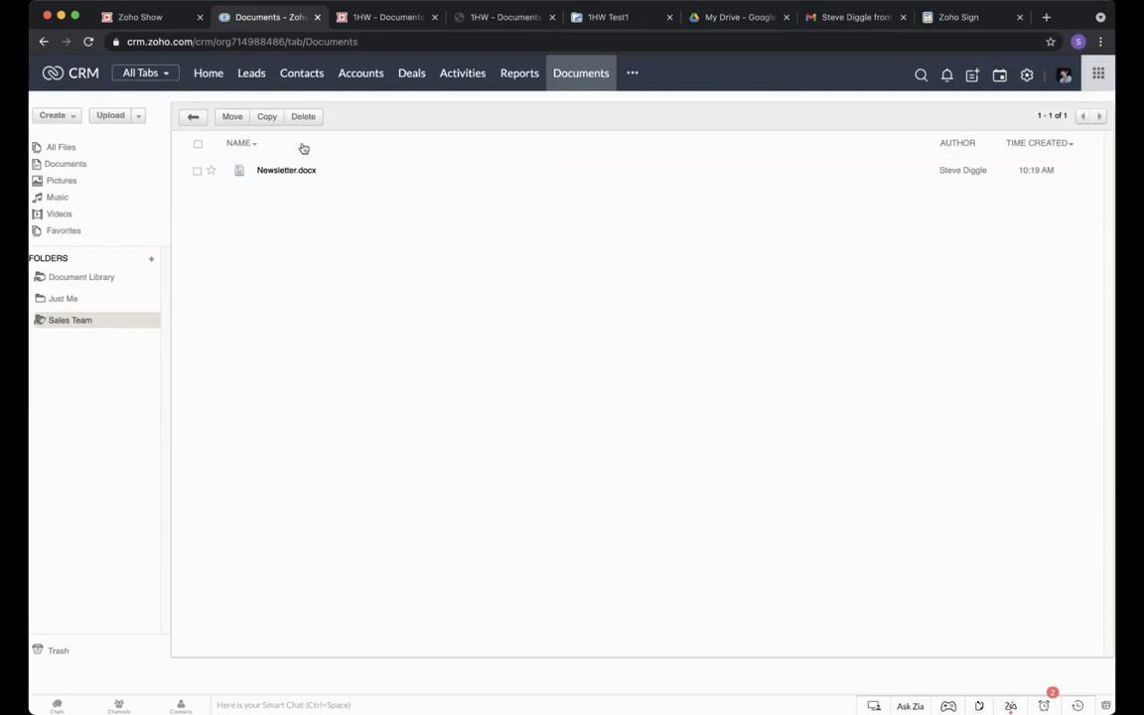
click(1080, 706)
Attach Newsletter.docx from the CRM Sales Team documents folder to the contact's record.
click(952, 180)
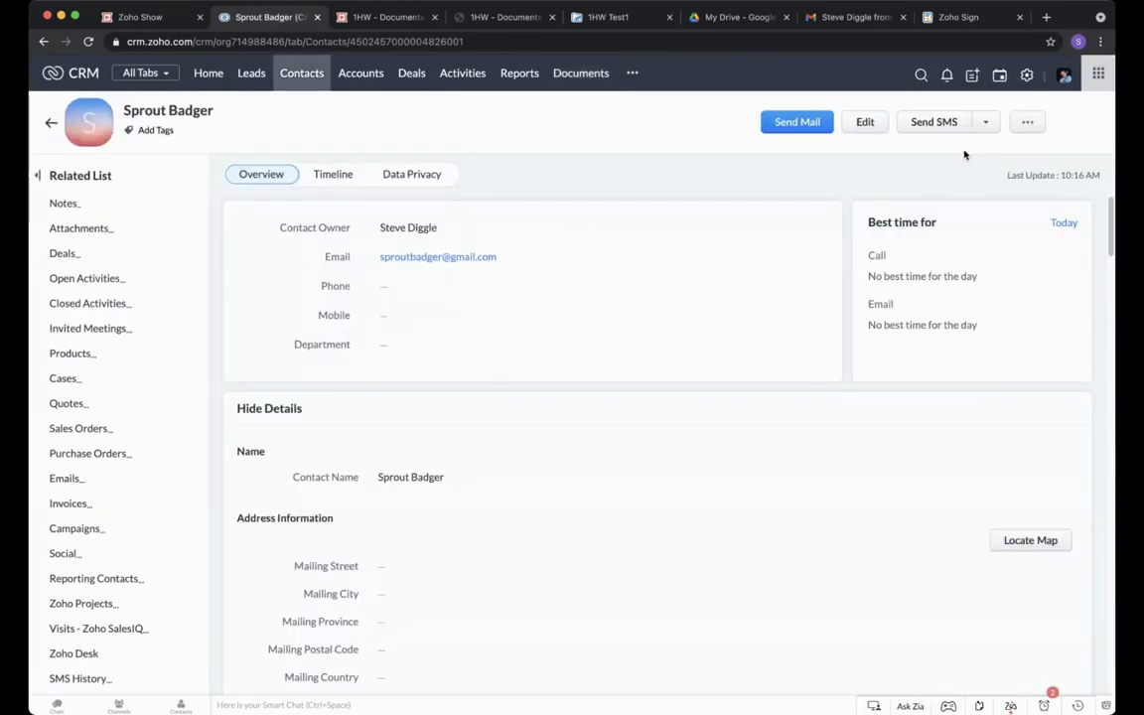
scroll(948, 198, down, 15)
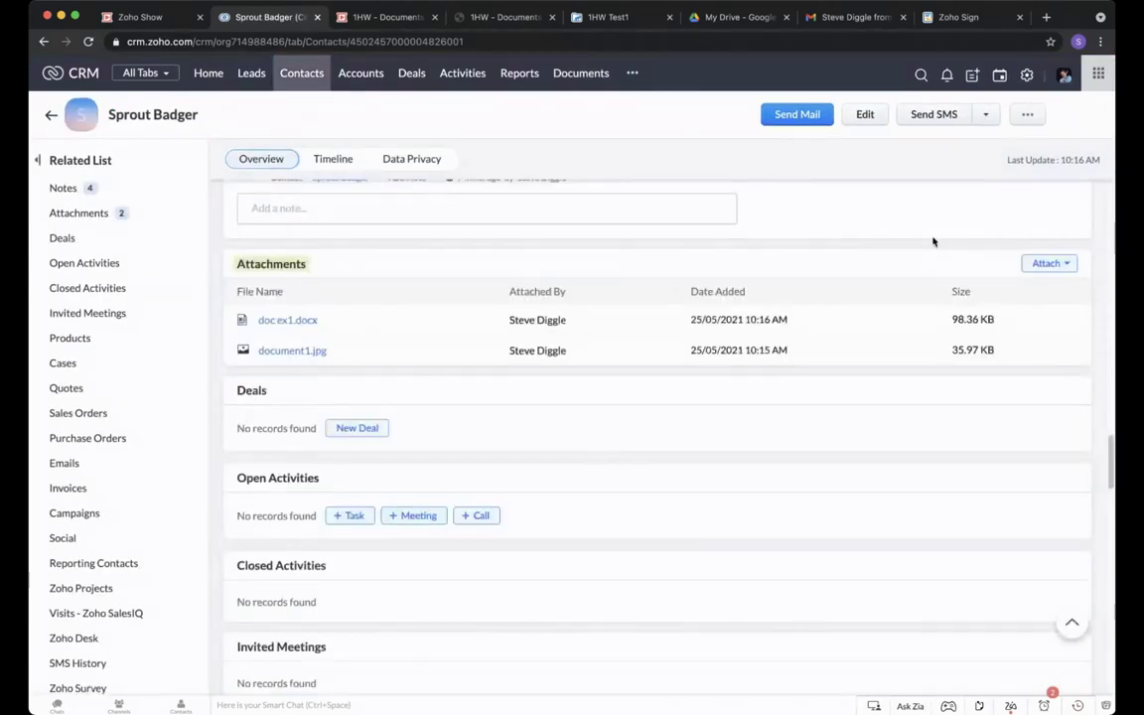
click(1068, 266)
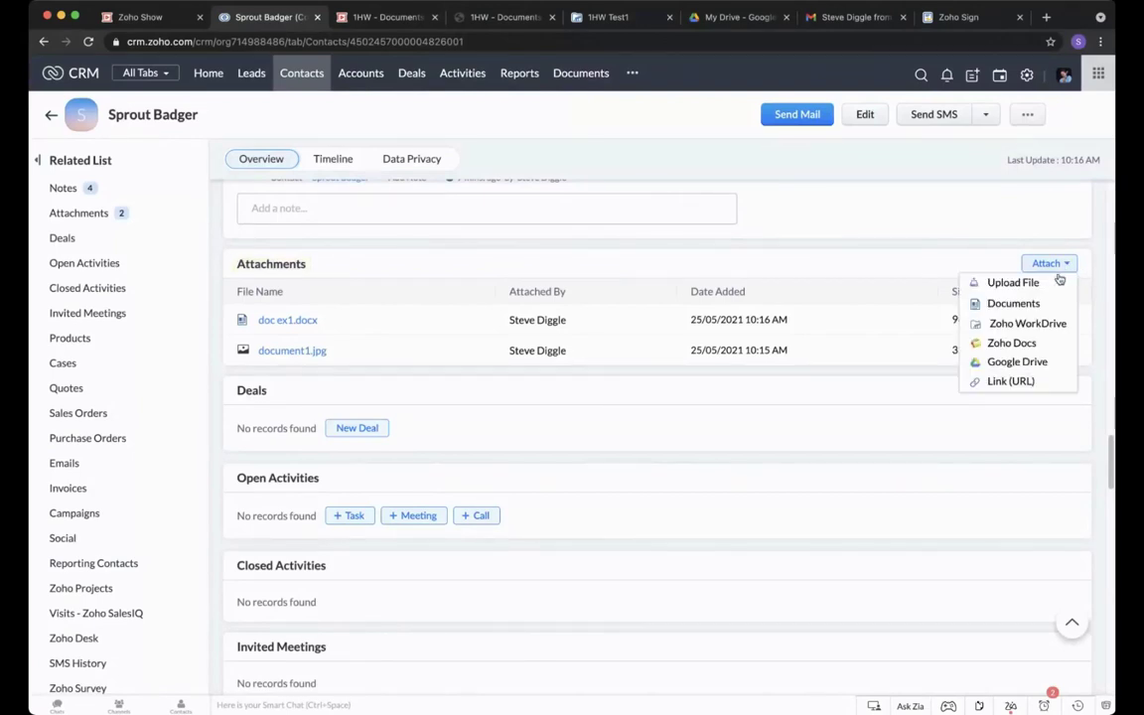
click(1012, 302)
click(352, 221)
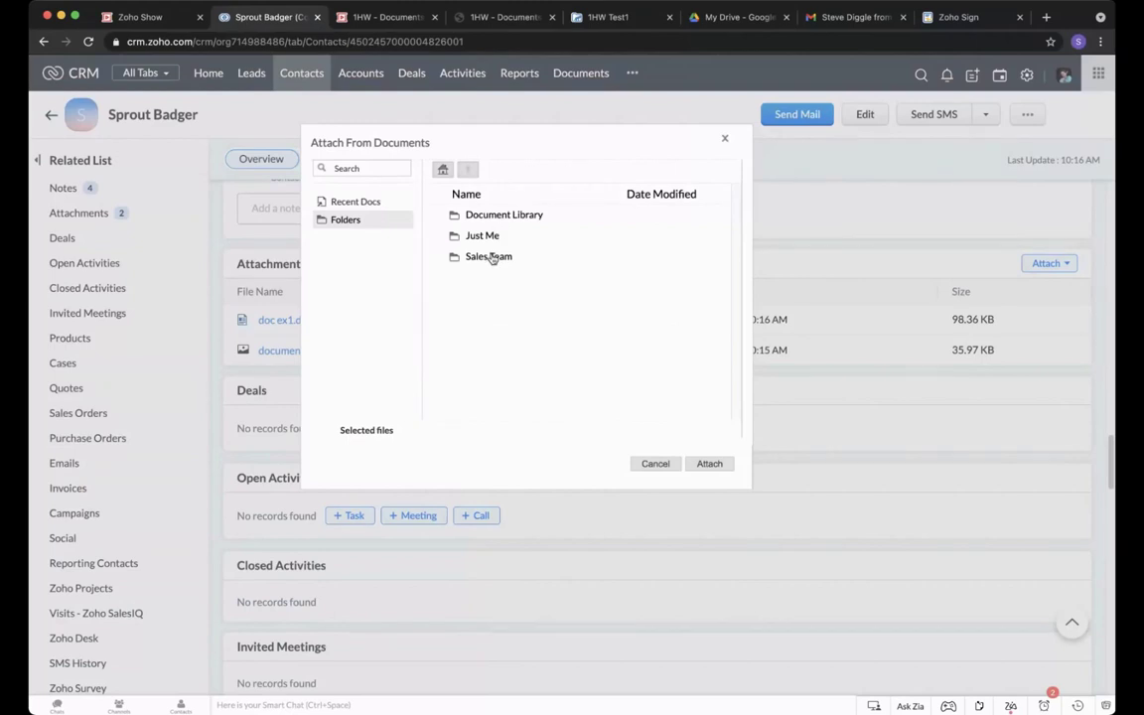
double_click(491, 259)
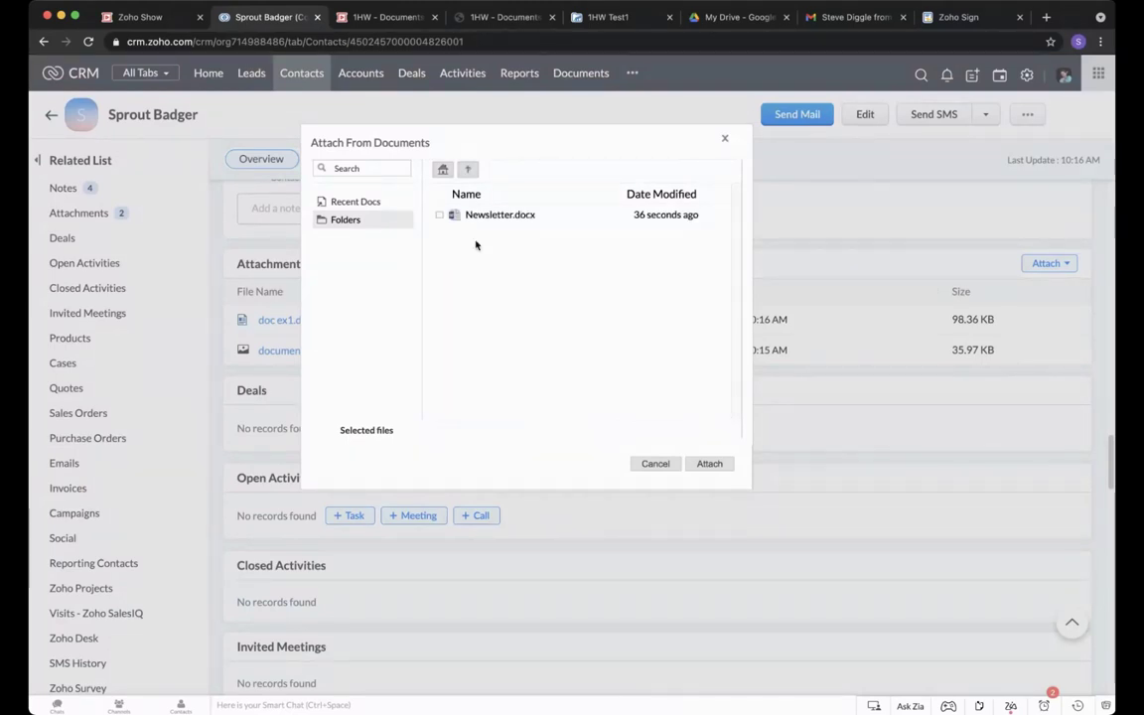
click(440, 216)
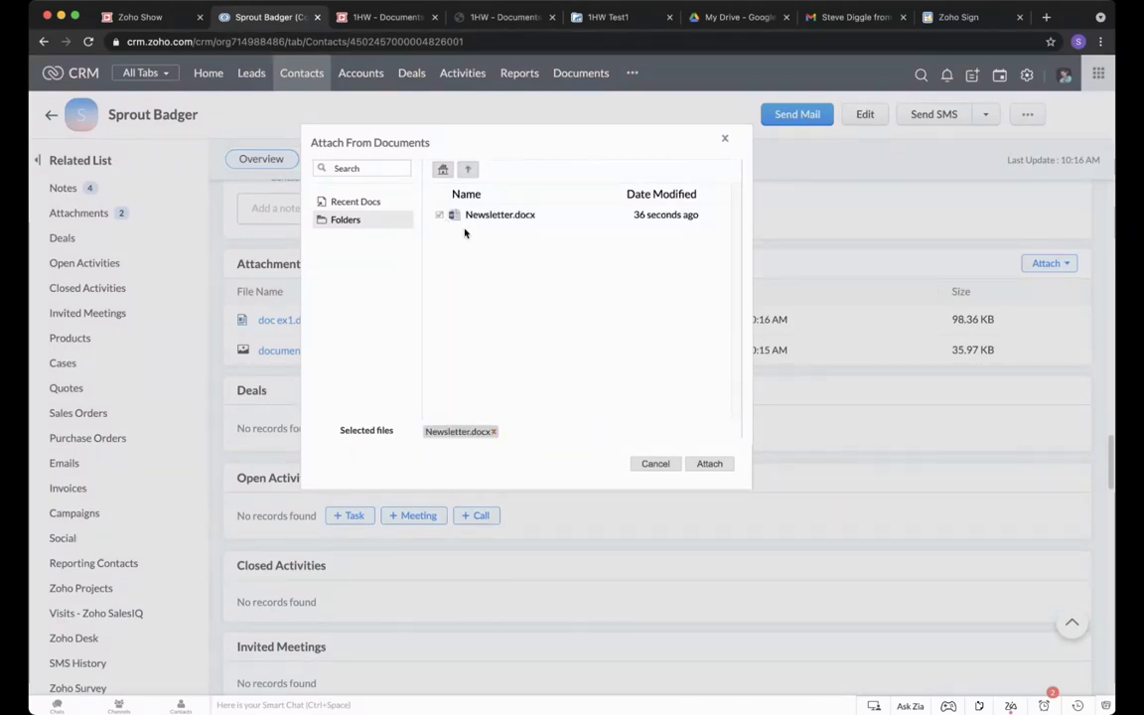
click(720, 463)
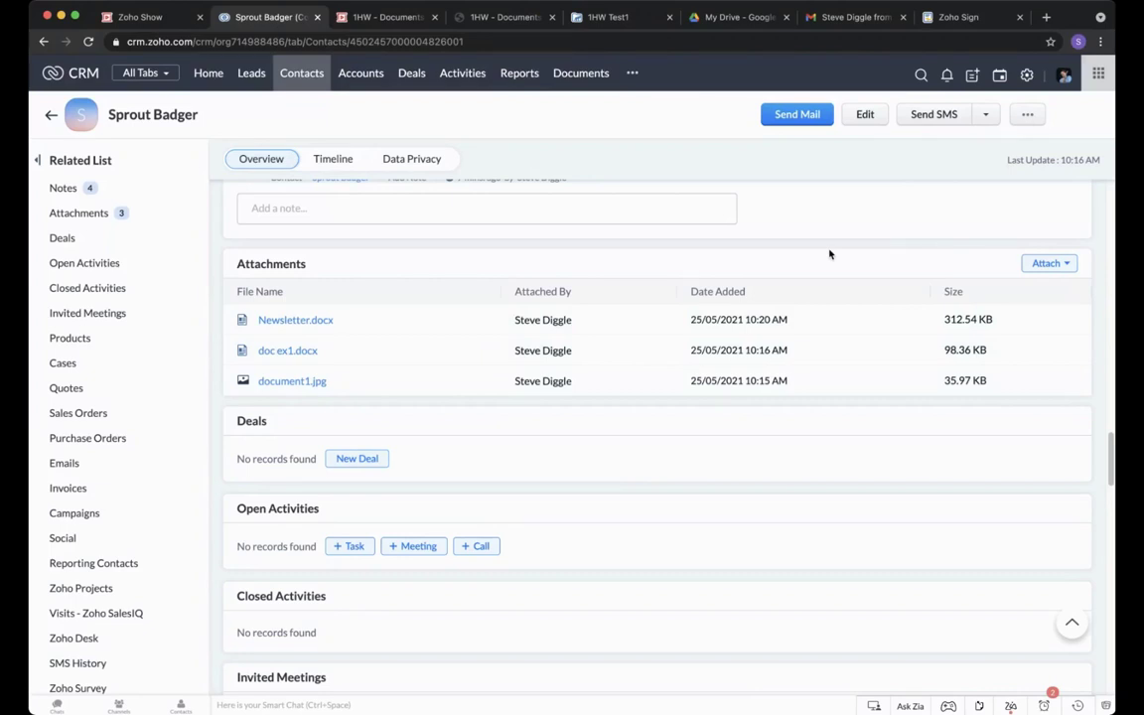
Choose Zoho WorkDrive from the Attachments section's Attach menu.
click(1047, 263)
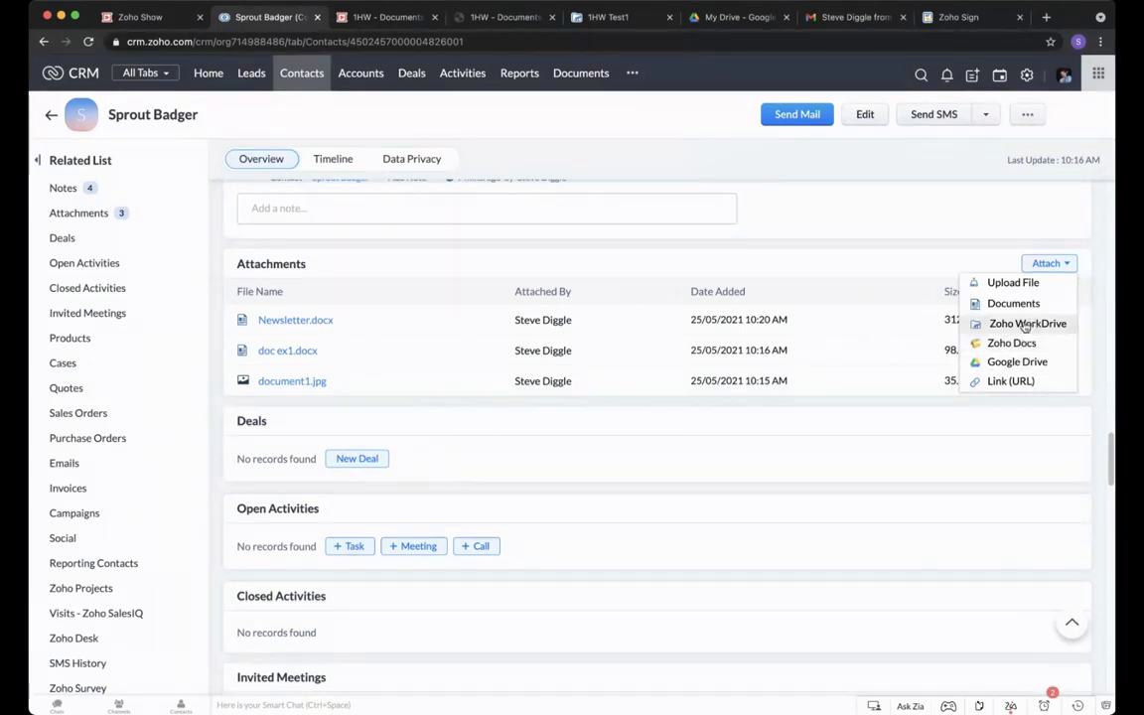
click(1026, 324)
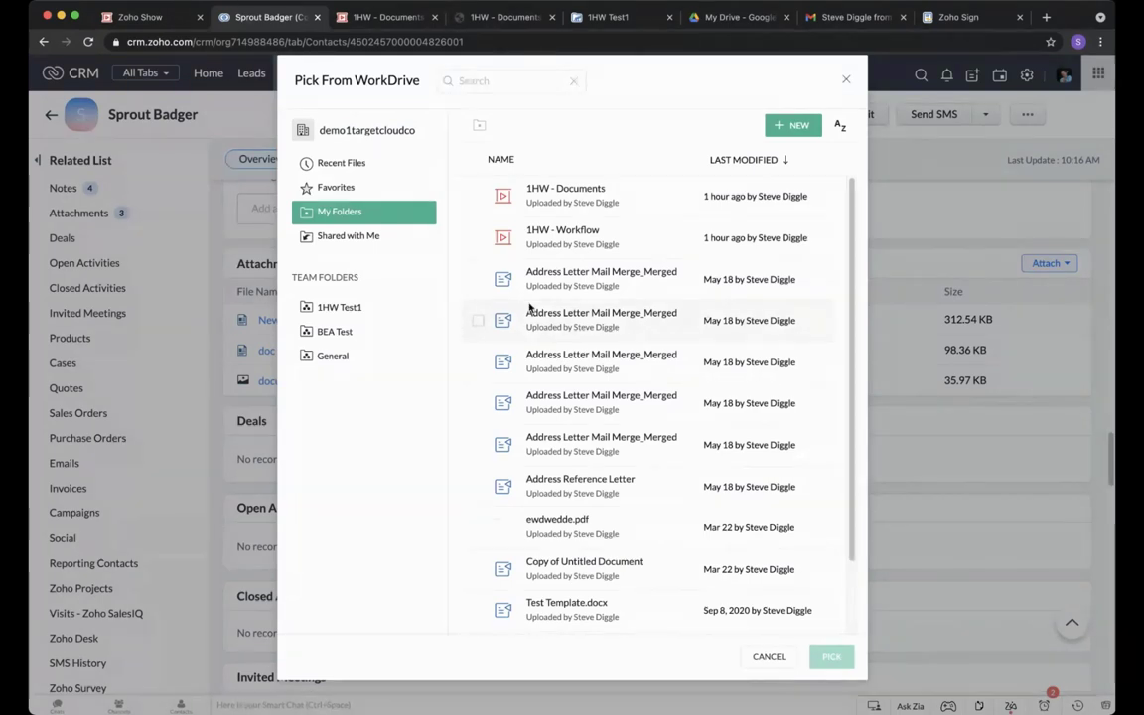
Link Professional and Pressie from the 1HW Test1 team folder to the contact with View access.
scroll(530, 308, down, 2)
scroll(529, 308, up, 2)
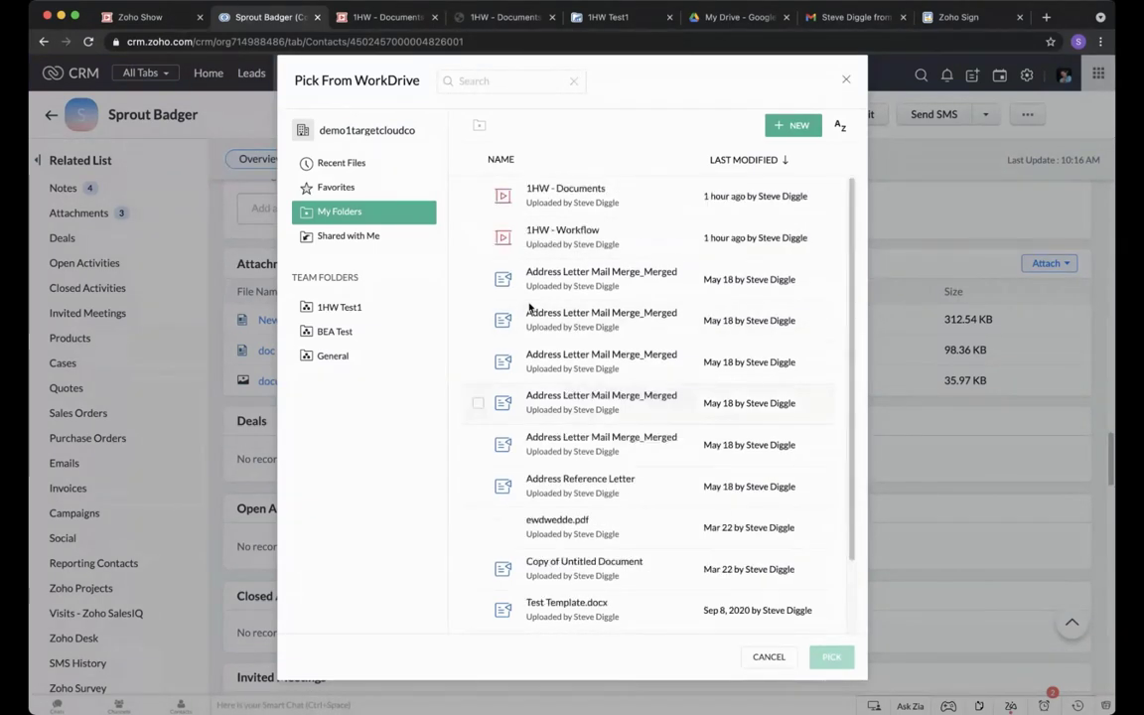
click(338, 307)
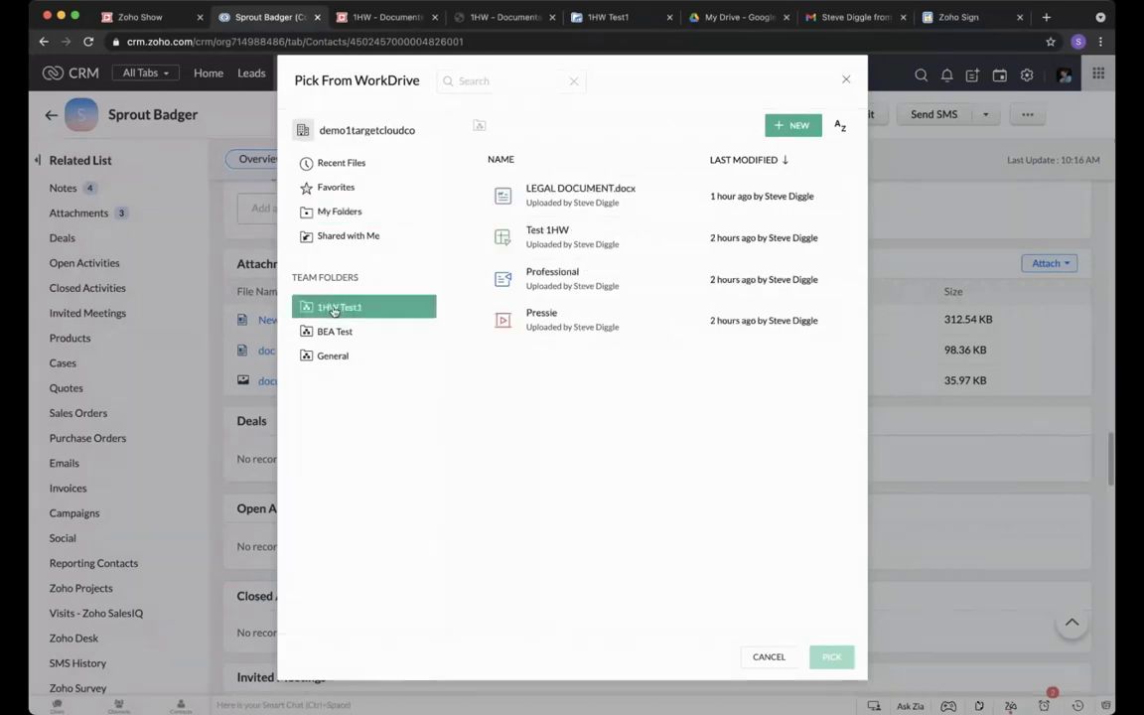
click(477, 279)
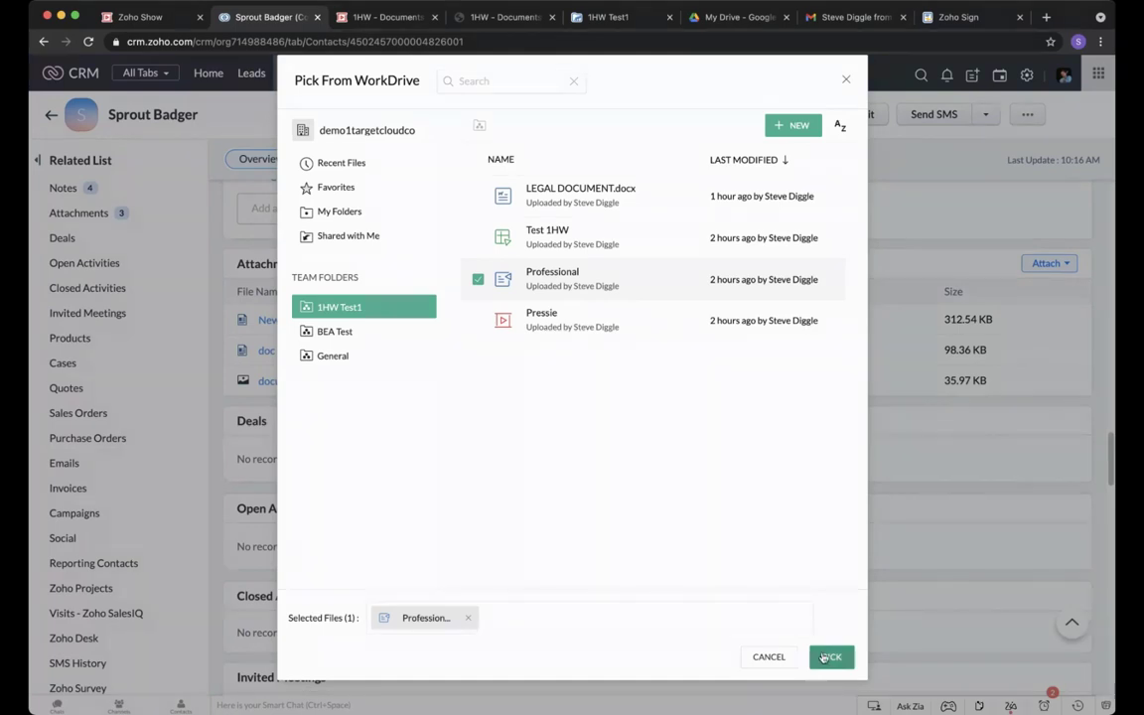
click(478, 320)
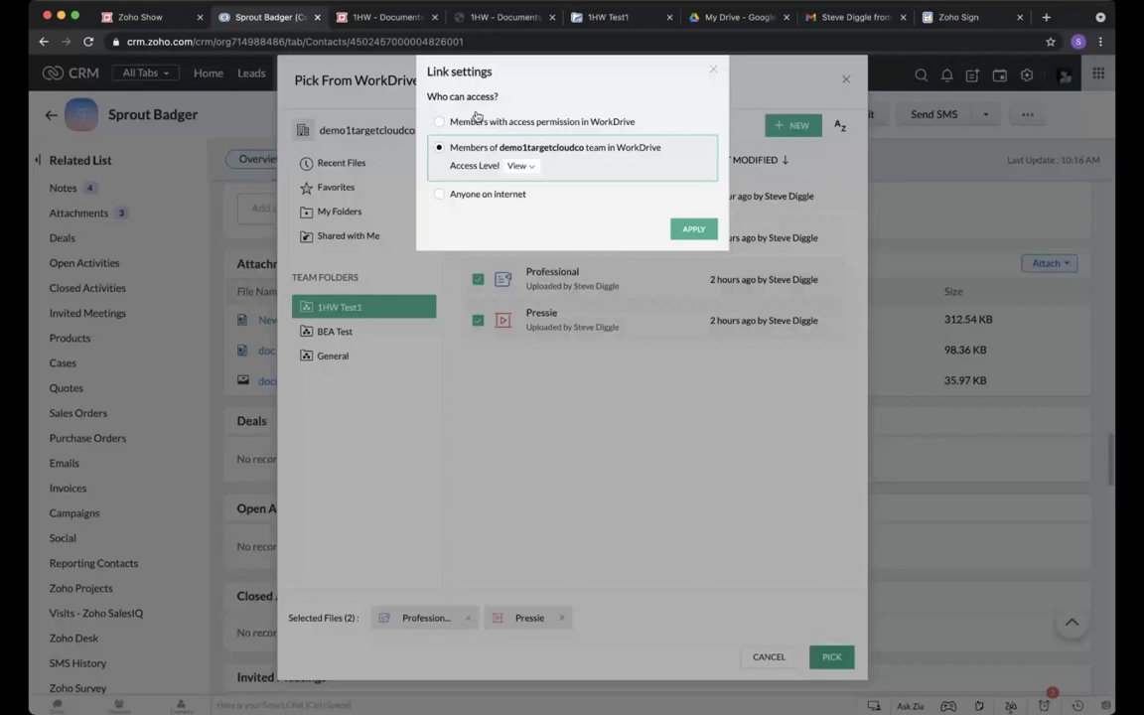
click(518, 166)
click(562, 168)
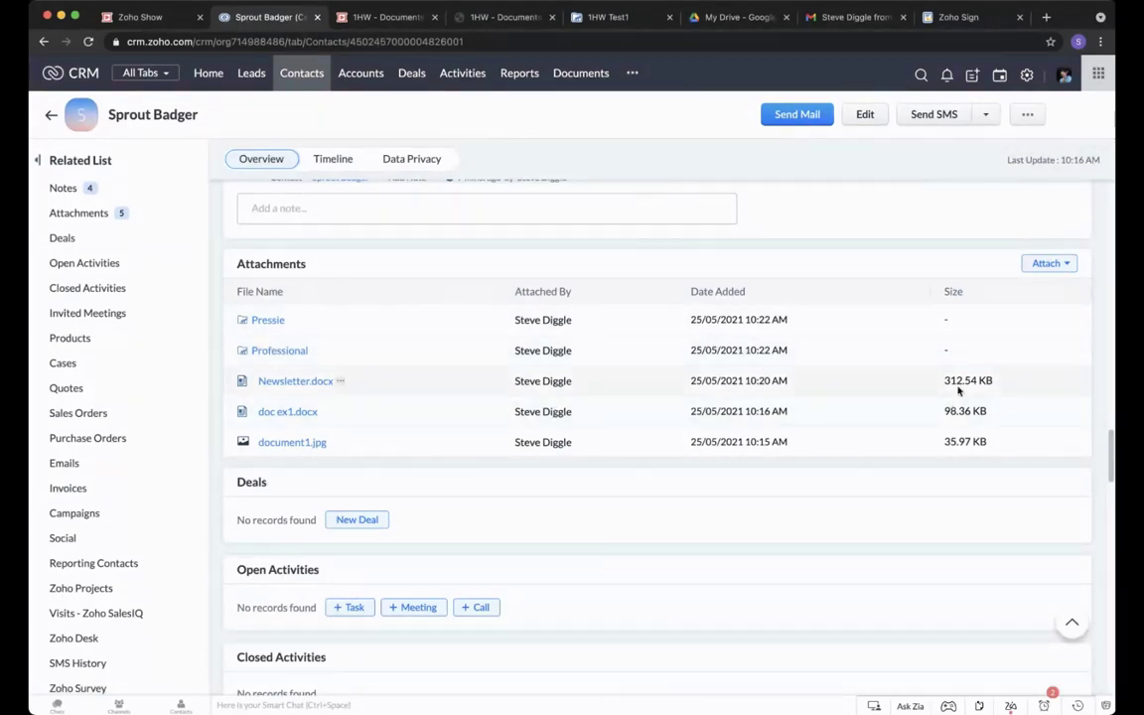
drag(945, 381, 991, 380)
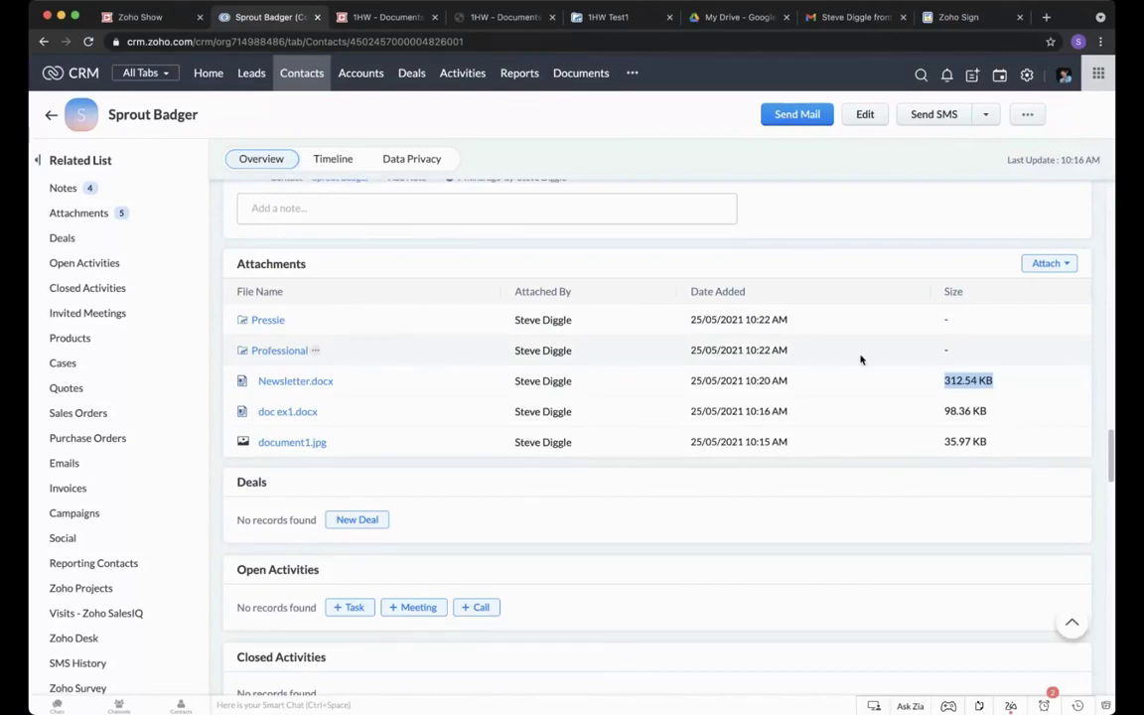
click(952, 380)
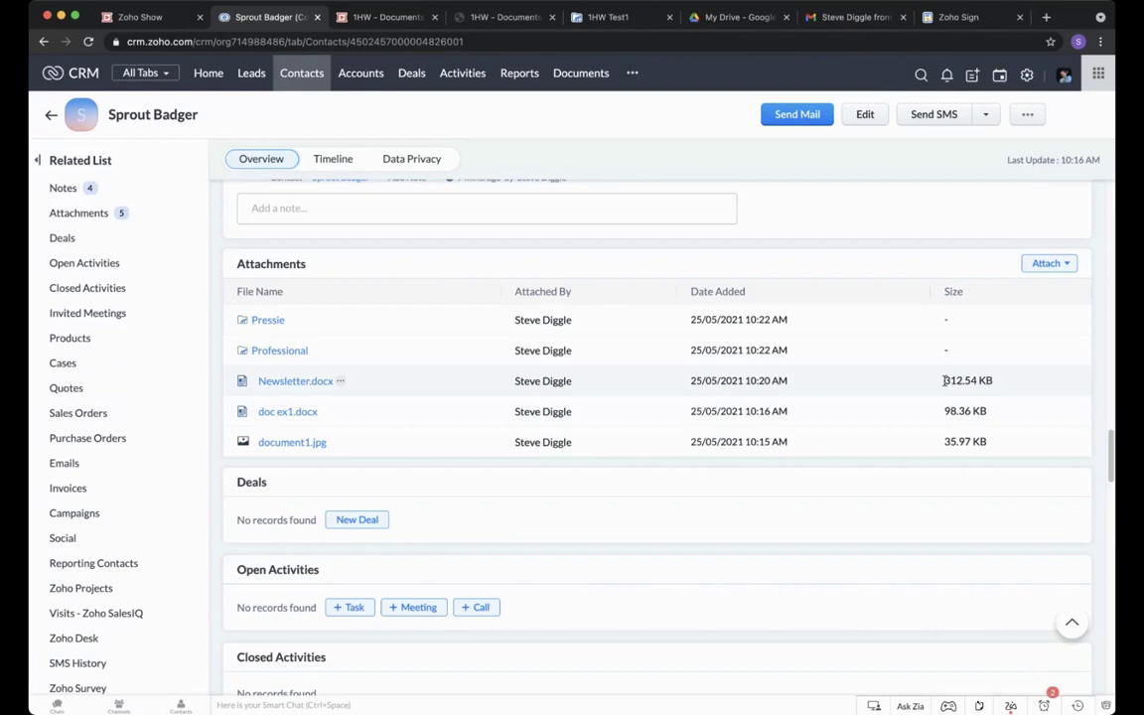
drag(944, 380, 993, 380)
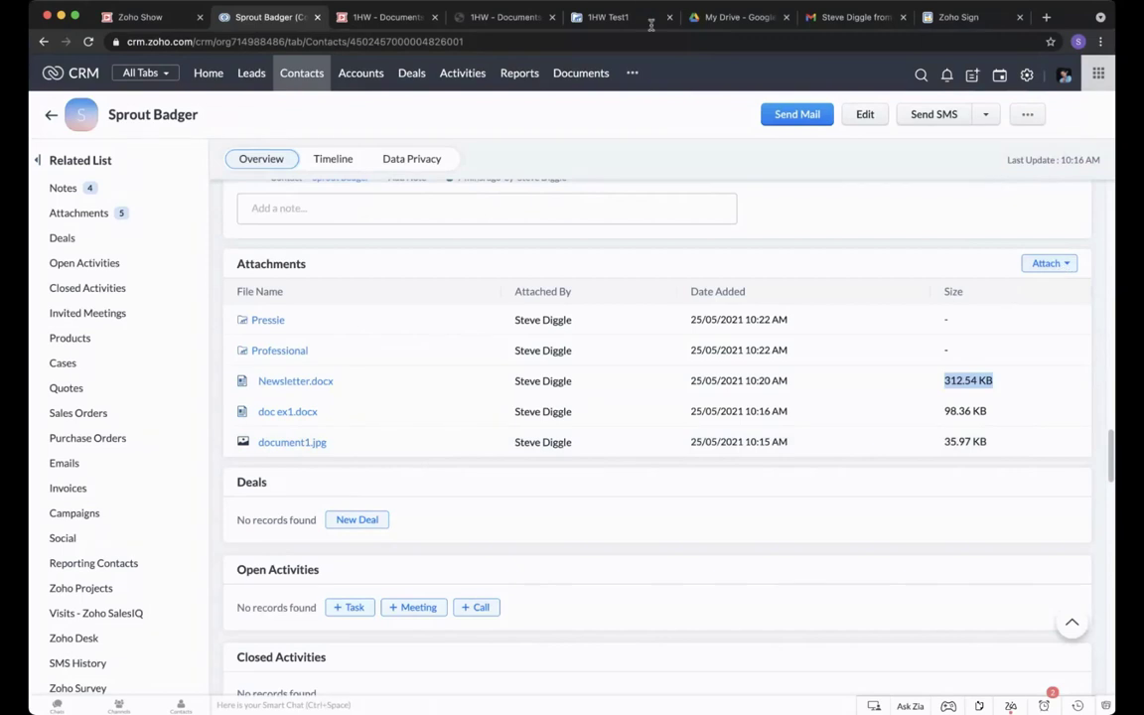
In the 1HW Test1 WorkDrive tab, check the All Unread and Recent views.
click(593, 17)
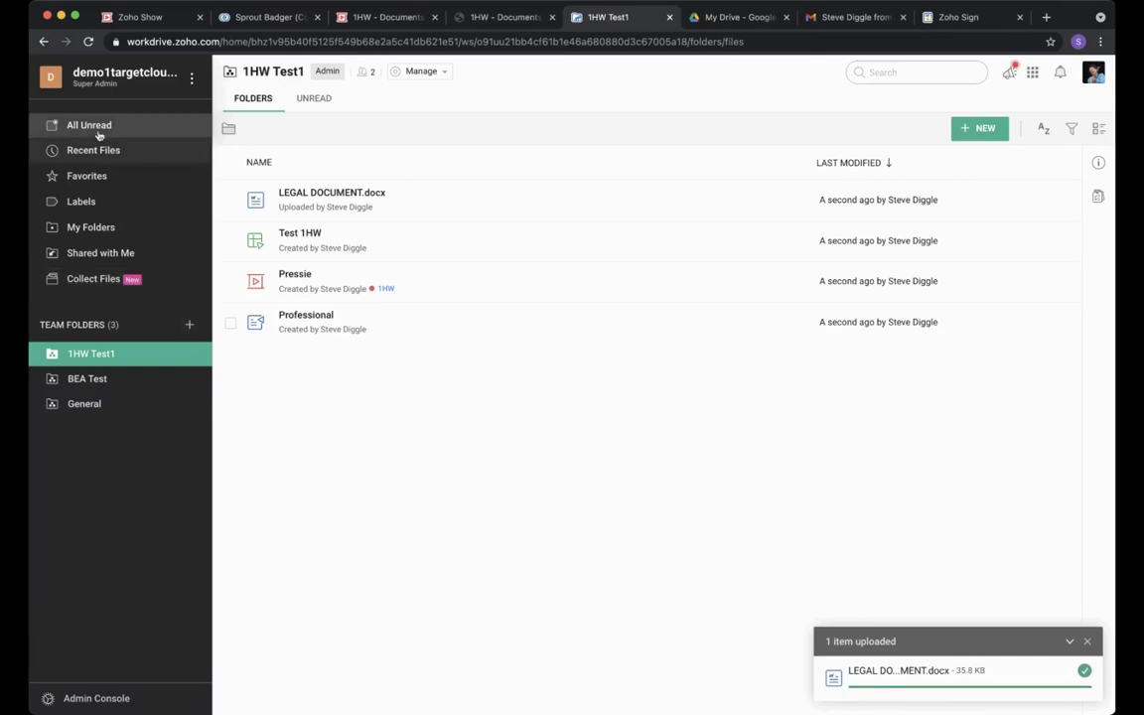
click(92, 124)
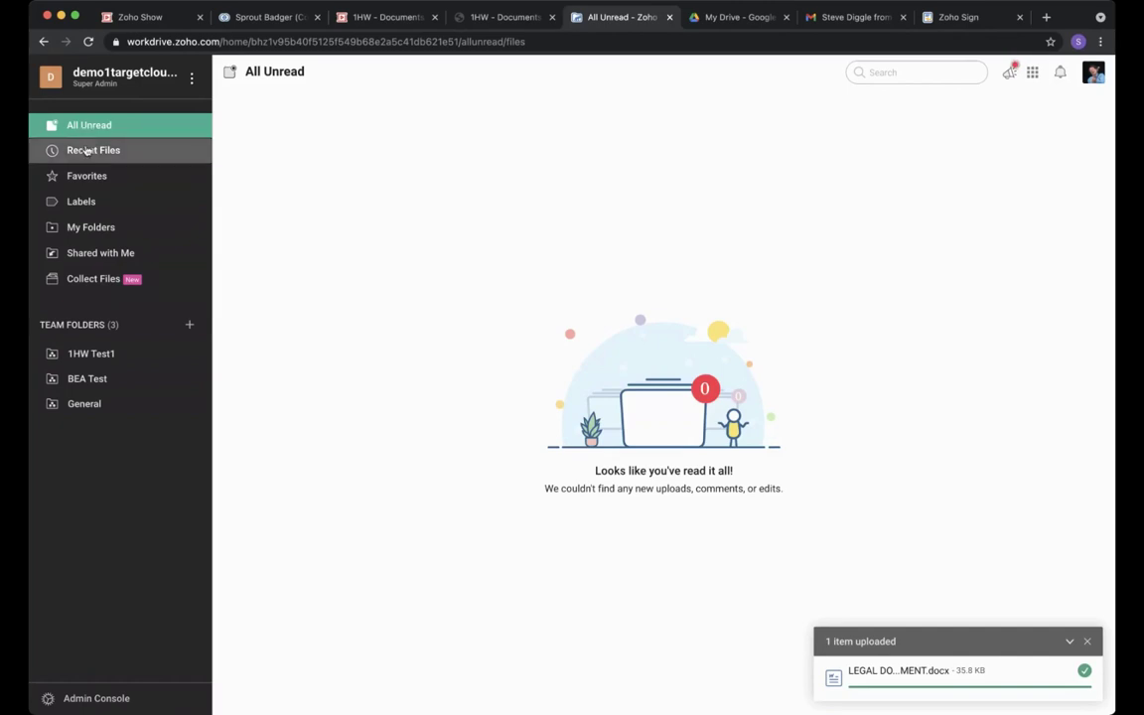
click(86, 150)
Create a dark-green label named Sales in Manage Labels.
click(86, 176)
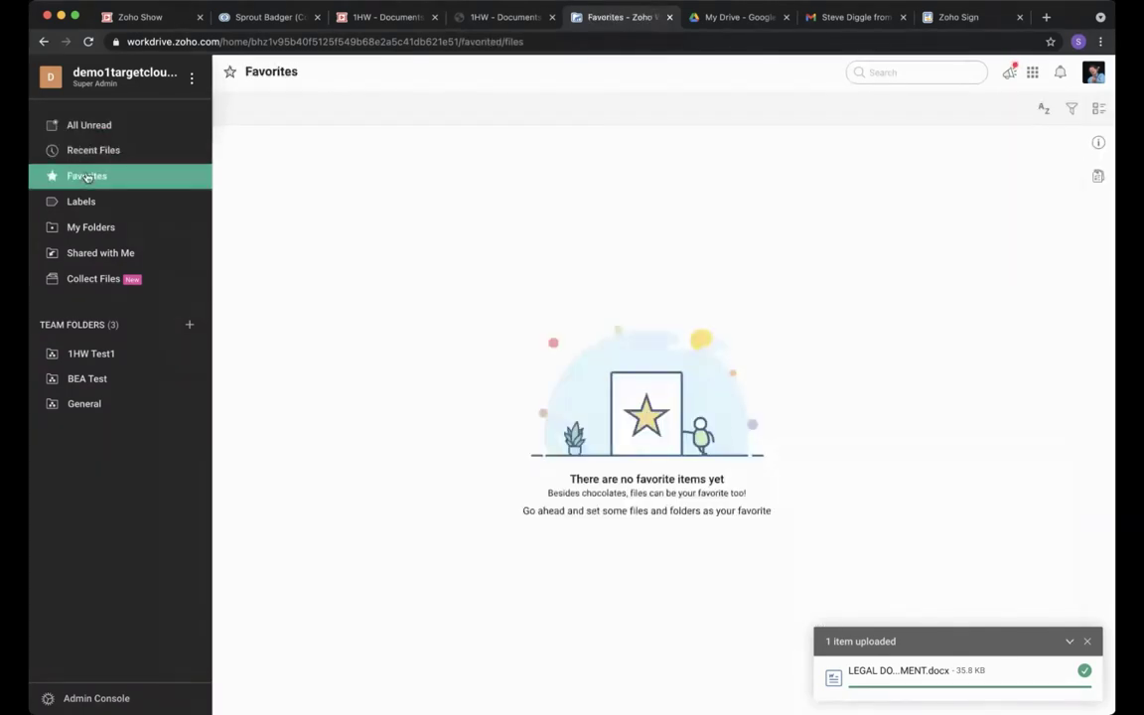
click(85, 202)
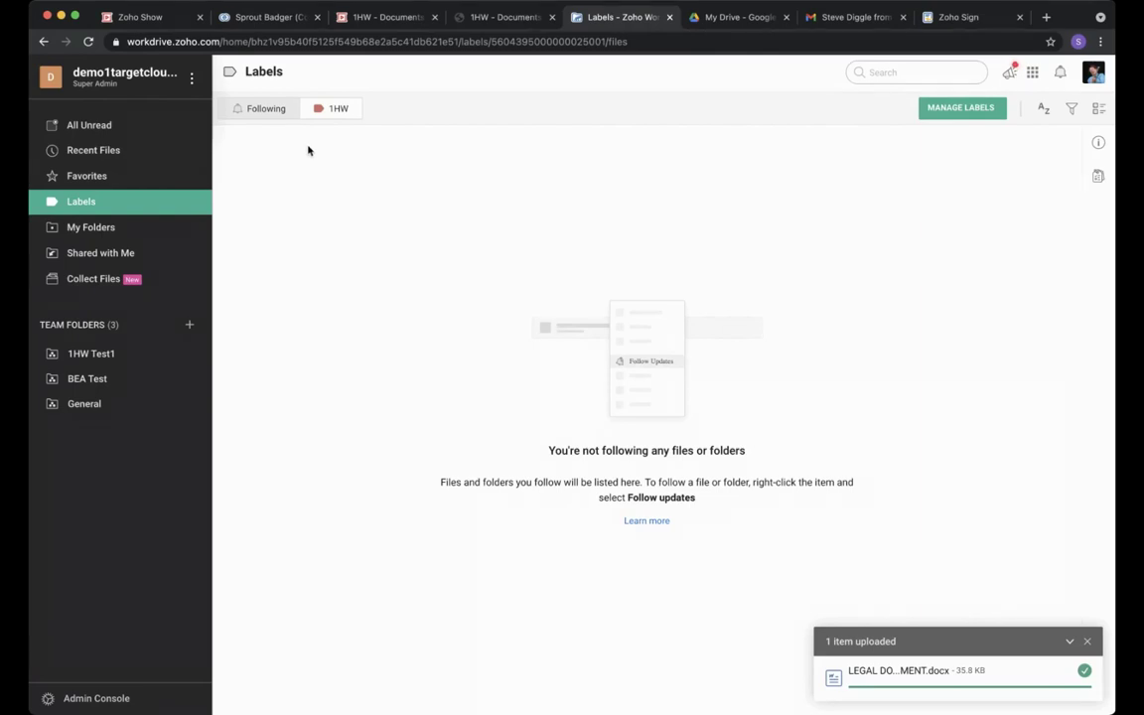
click(954, 117)
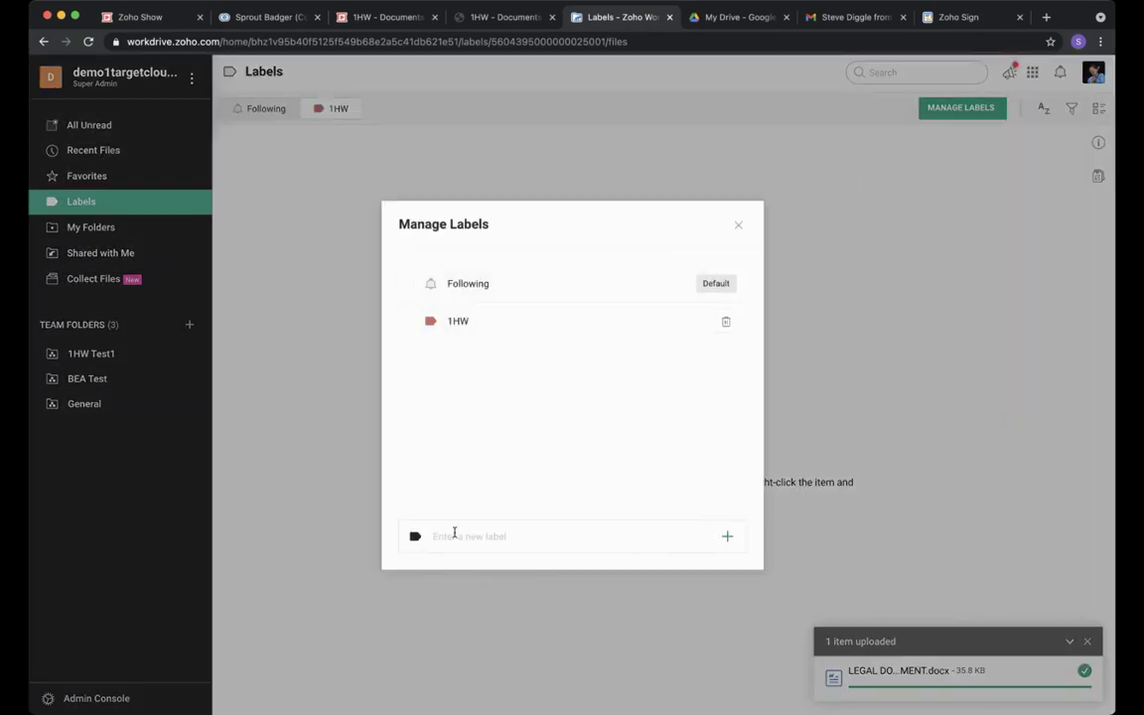
click(454, 535)
text(Sales)
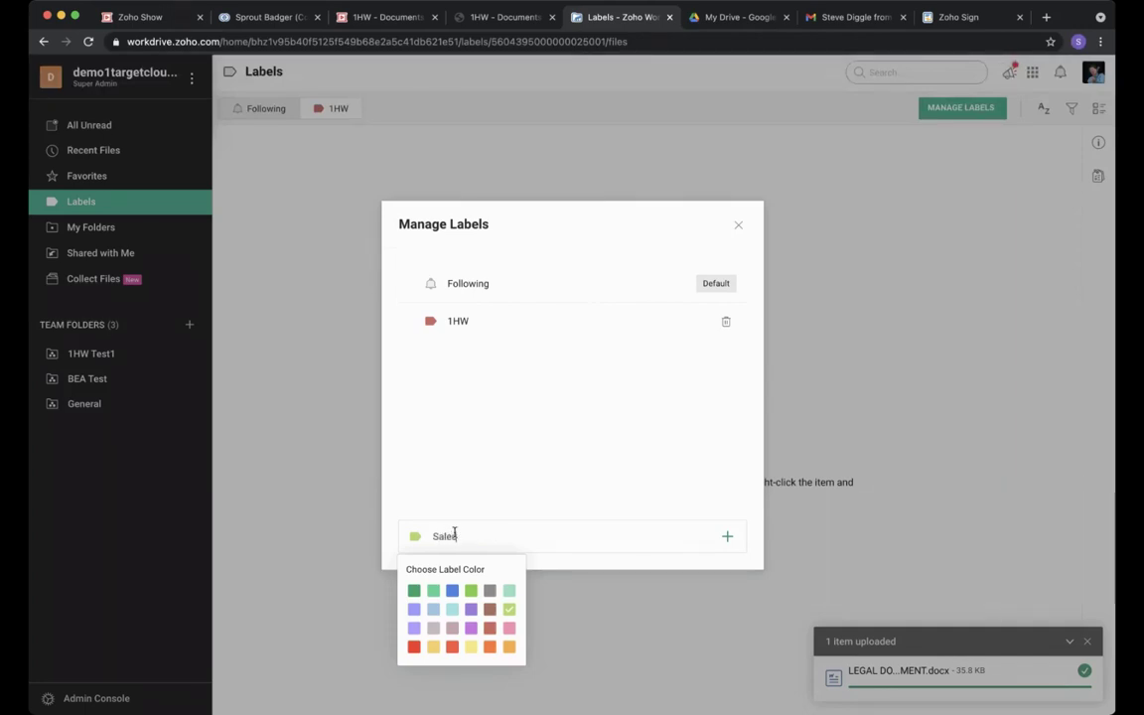
click(414, 590)
click(728, 537)
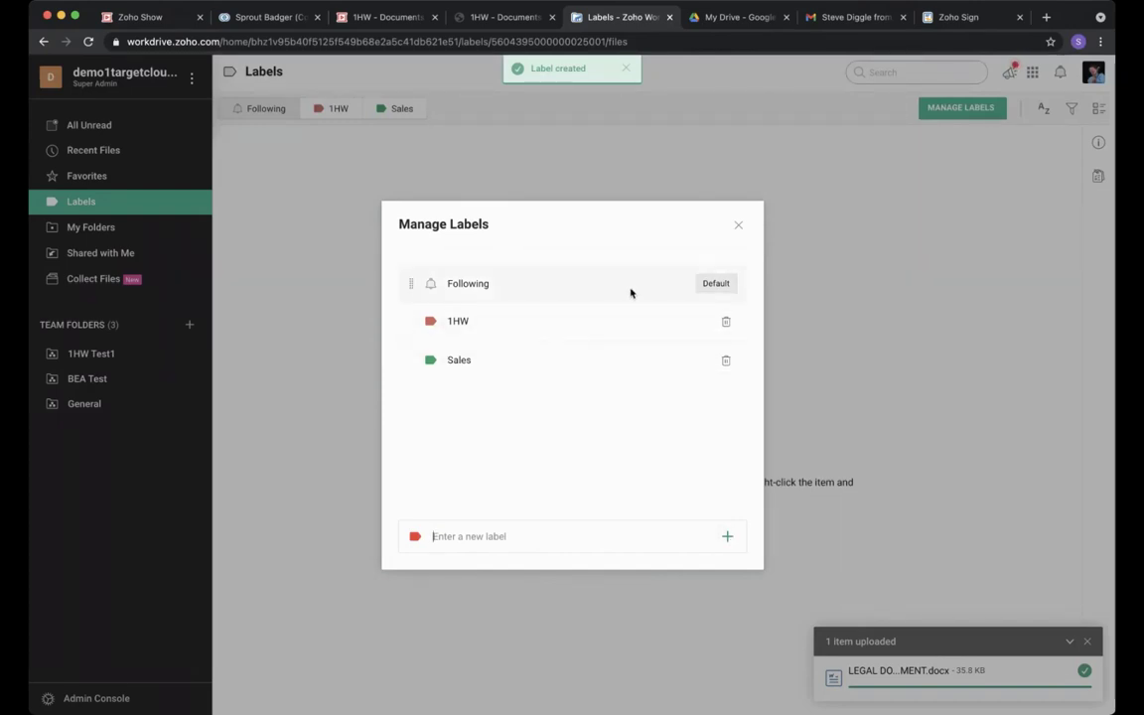
click(738, 225)
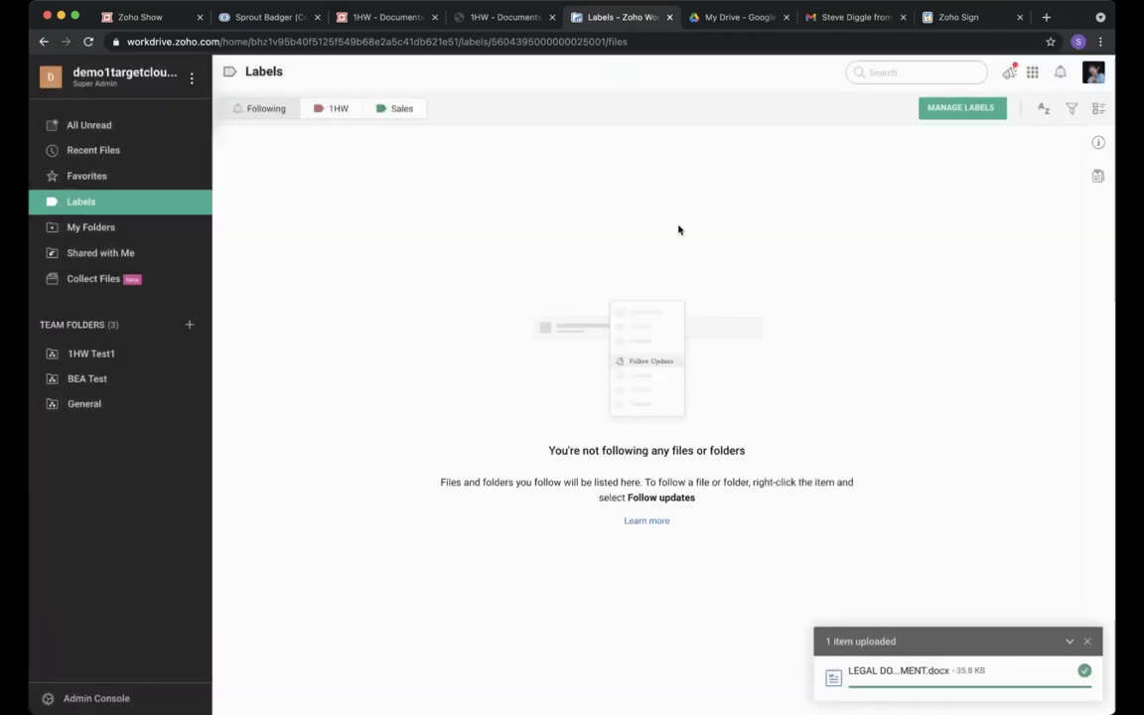
Browse the My Folders, Shared with Me and File Collection views.
click(117, 229)
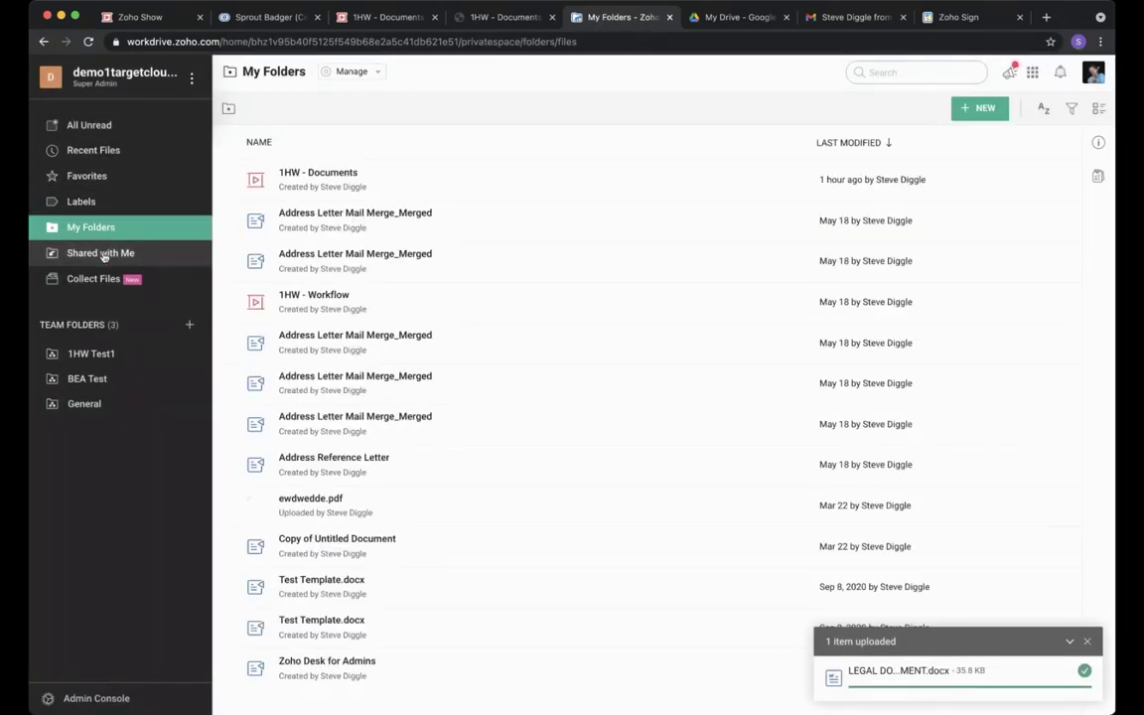
click(103, 255)
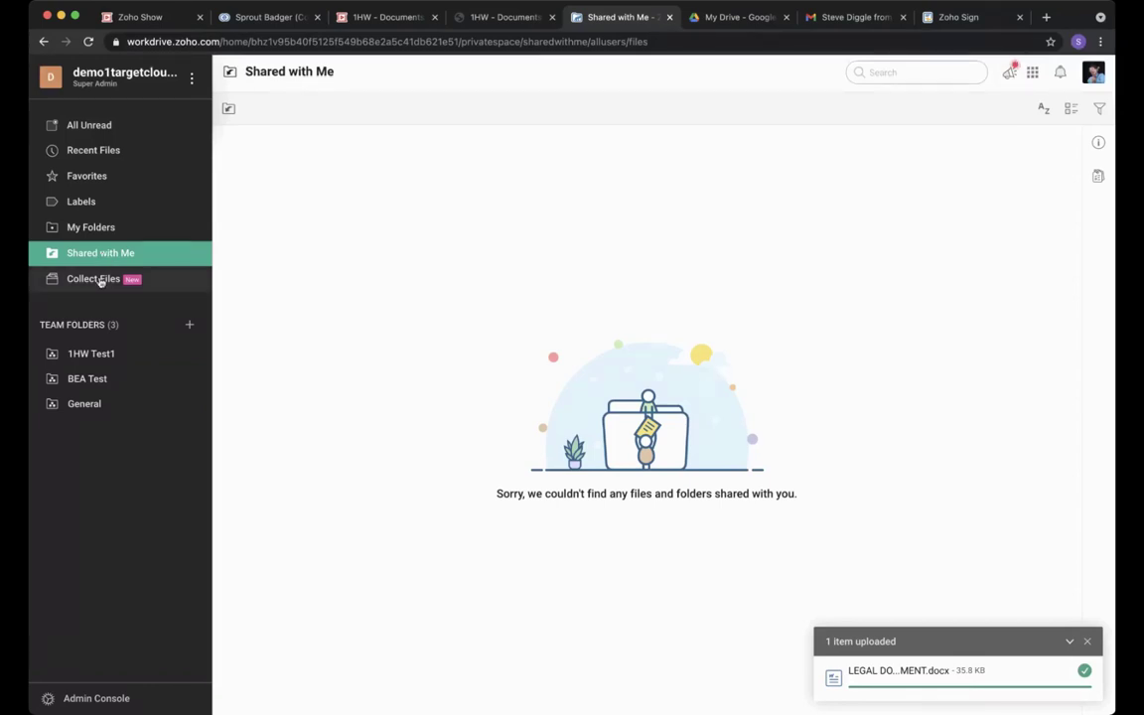
click(99, 281)
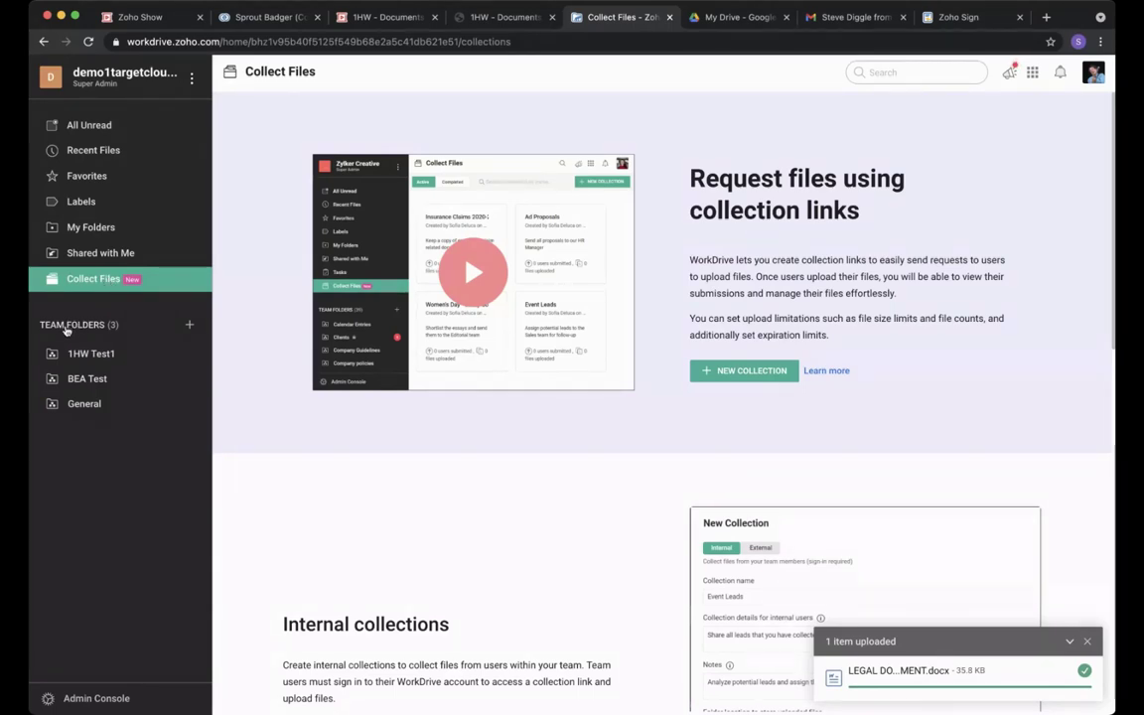
Review the 1HW Test1 folder's members, then start a new team folder.
click(93, 356)
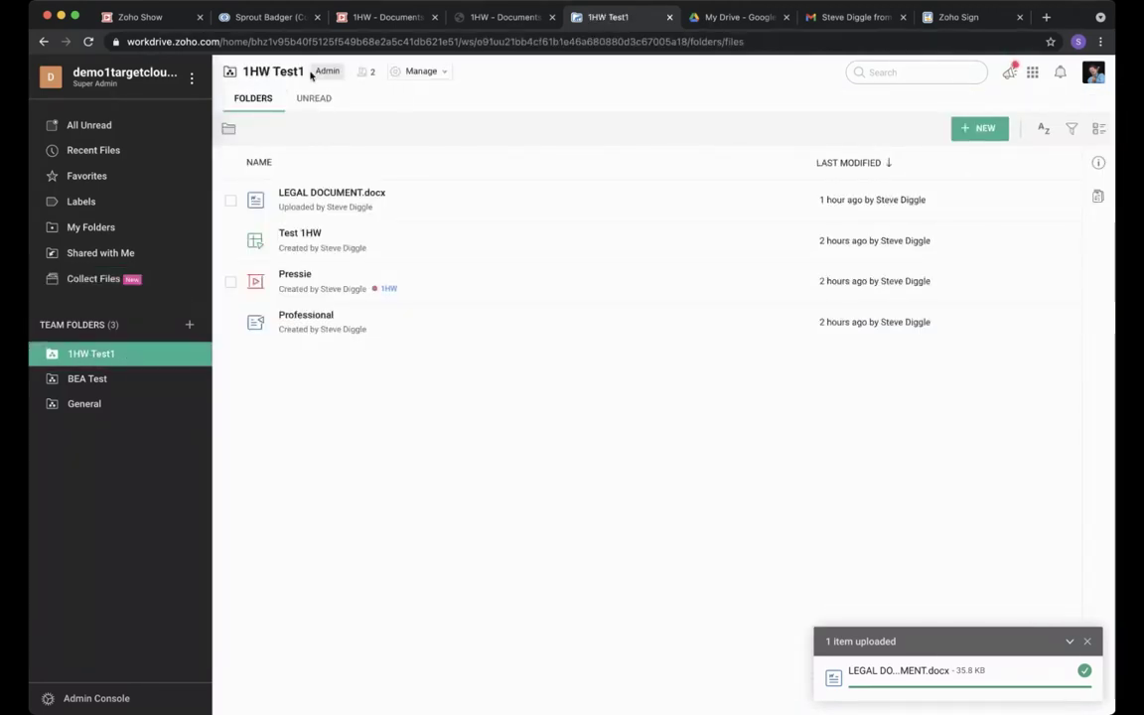
click(363, 72)
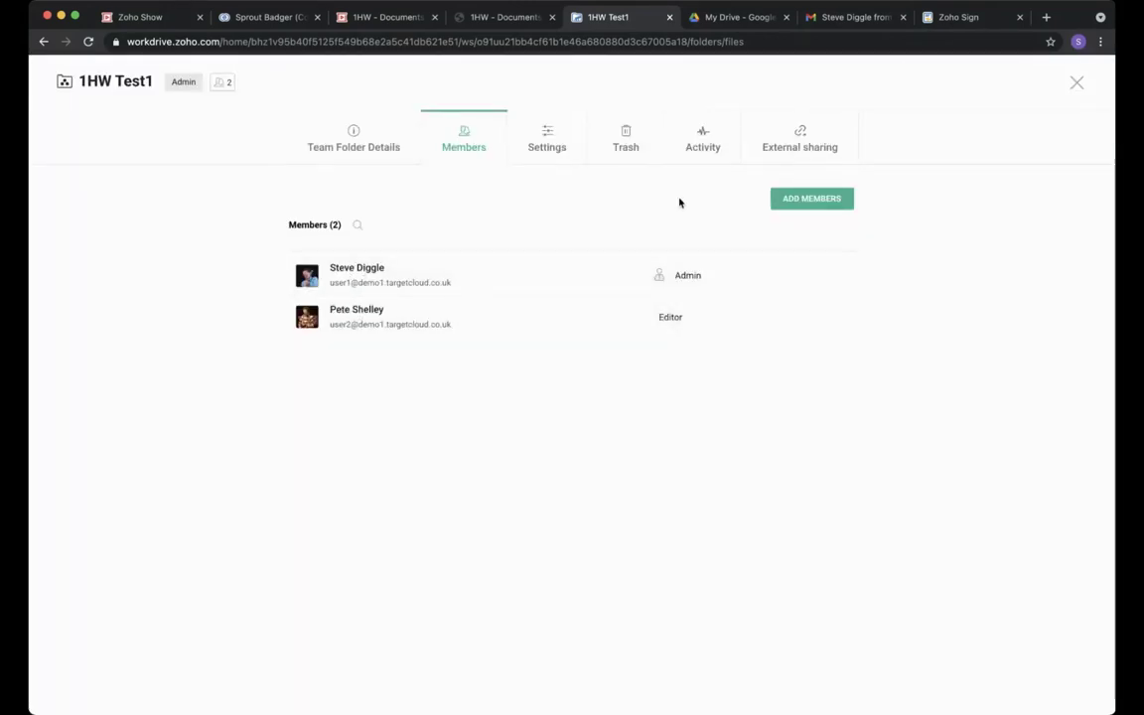
click(1075, 84)
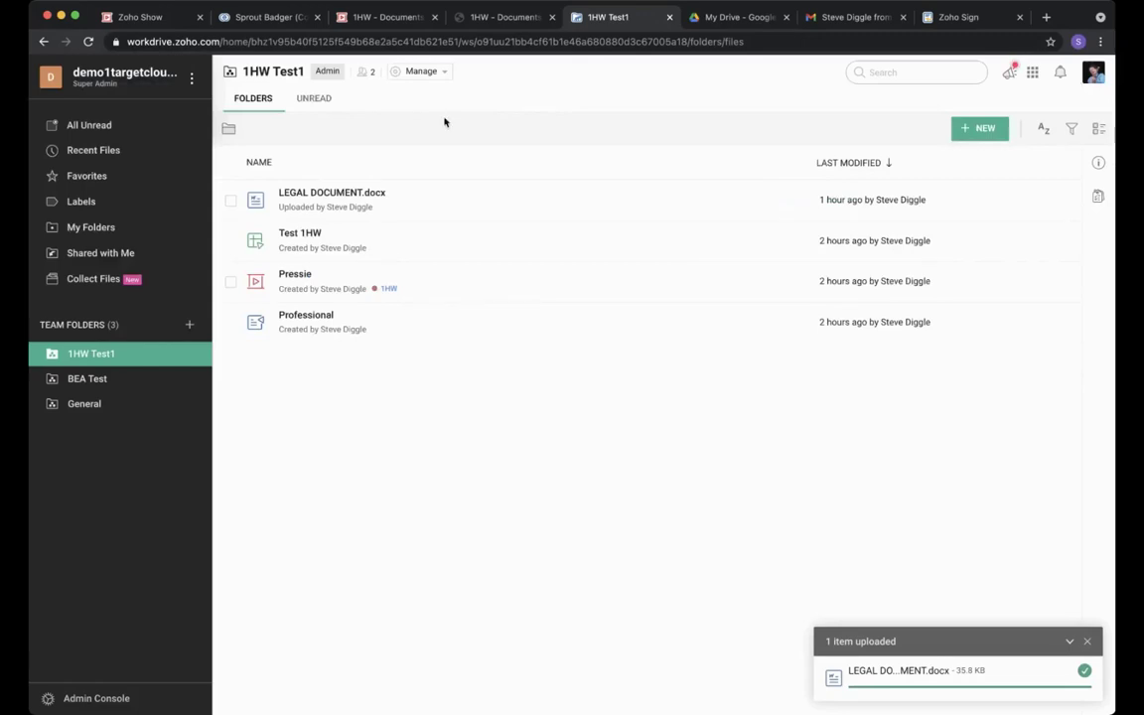
click(189, 325)
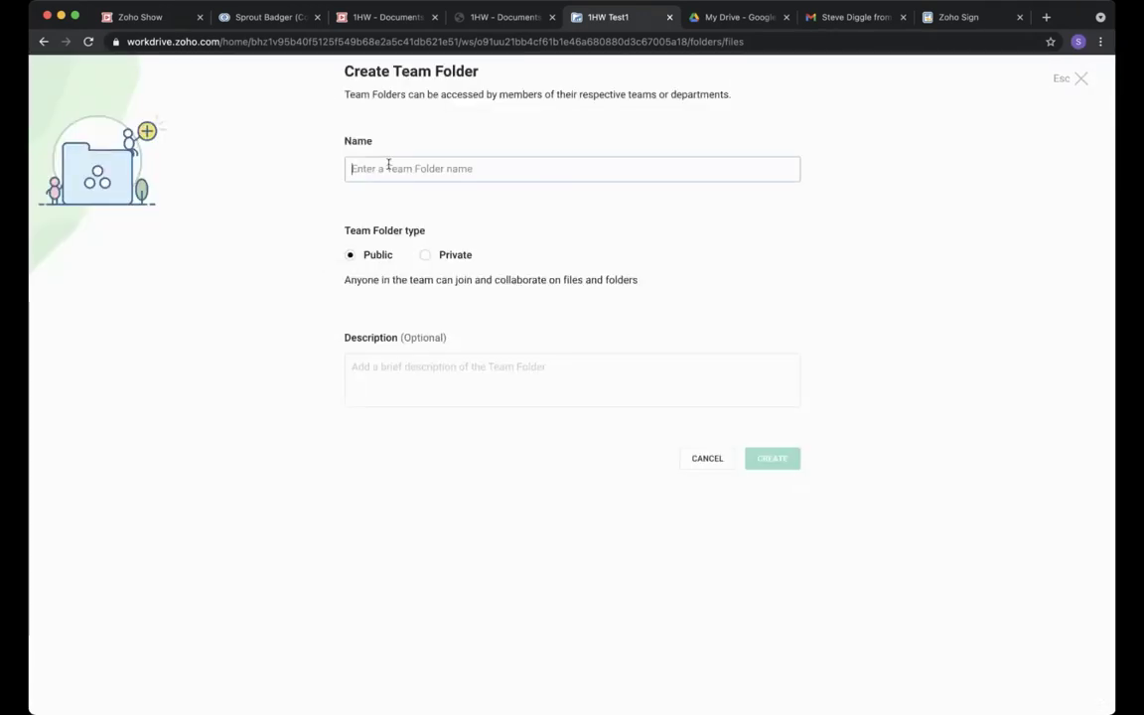
Name the new team folder Sales Department, set it to Private, and create it.
text(Sales Depart)
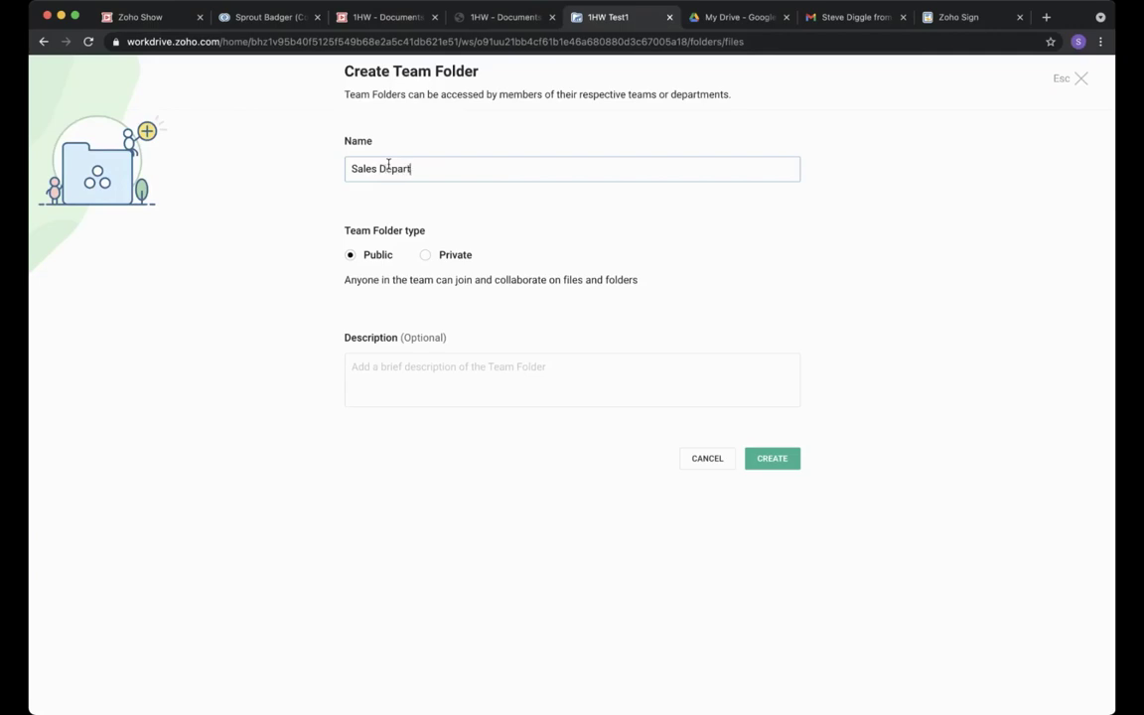
text(ment)
click(427, 258)
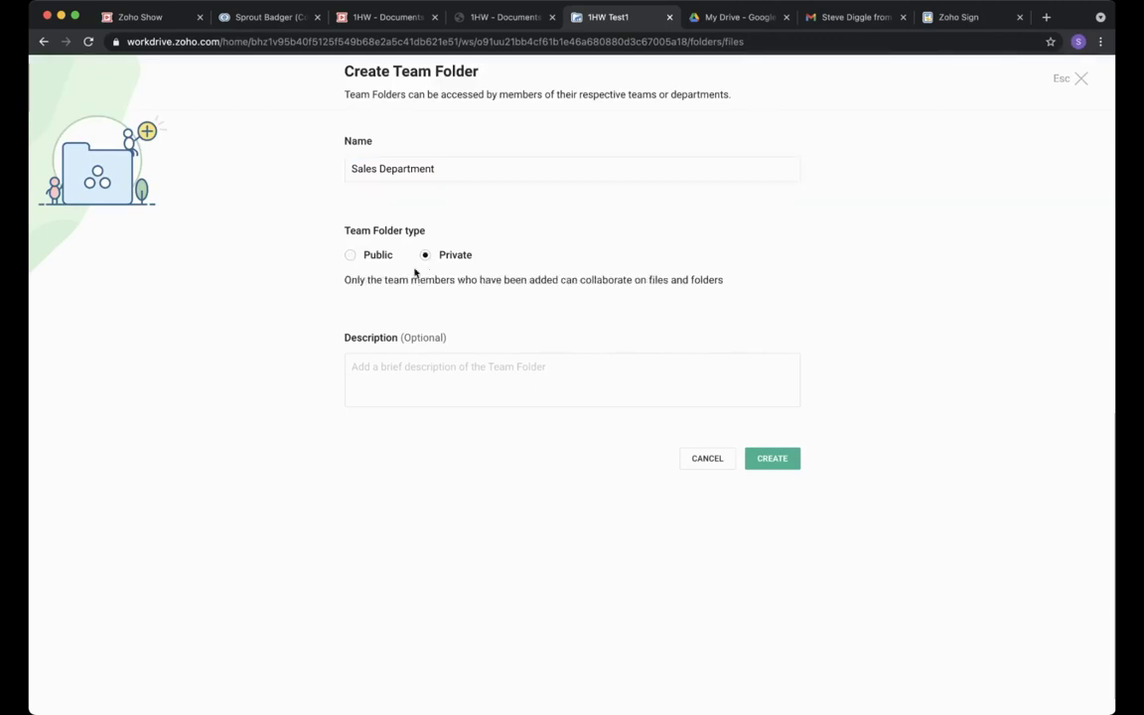
click(353, 256)
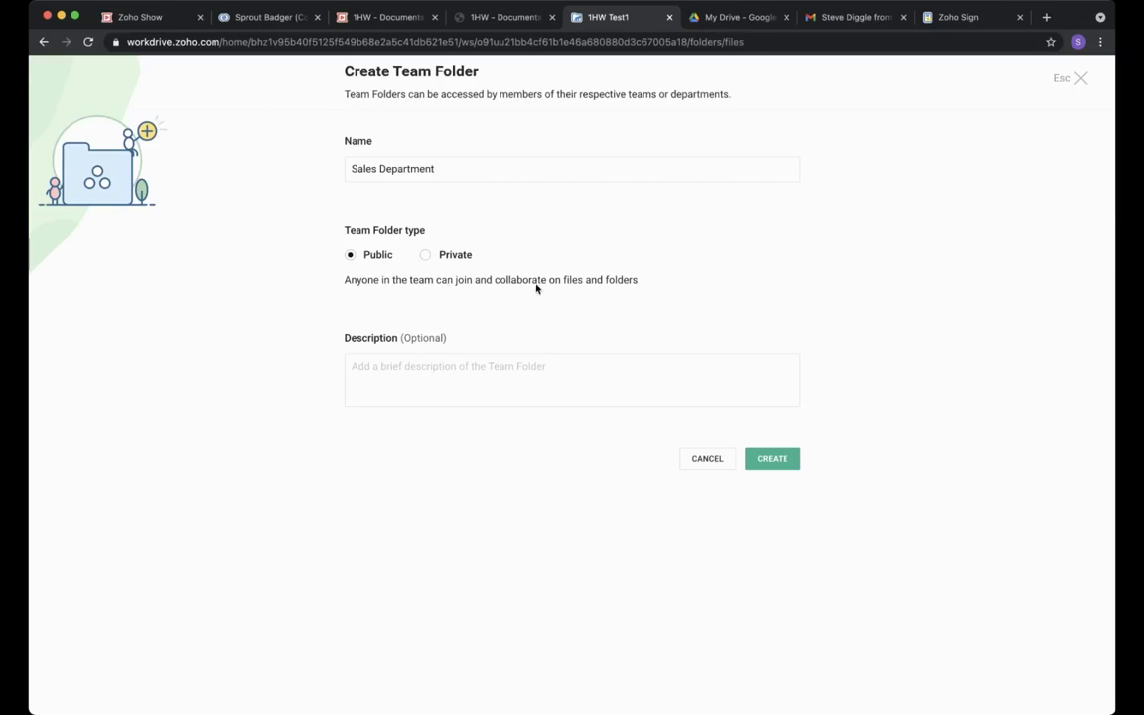
click(425, 256)
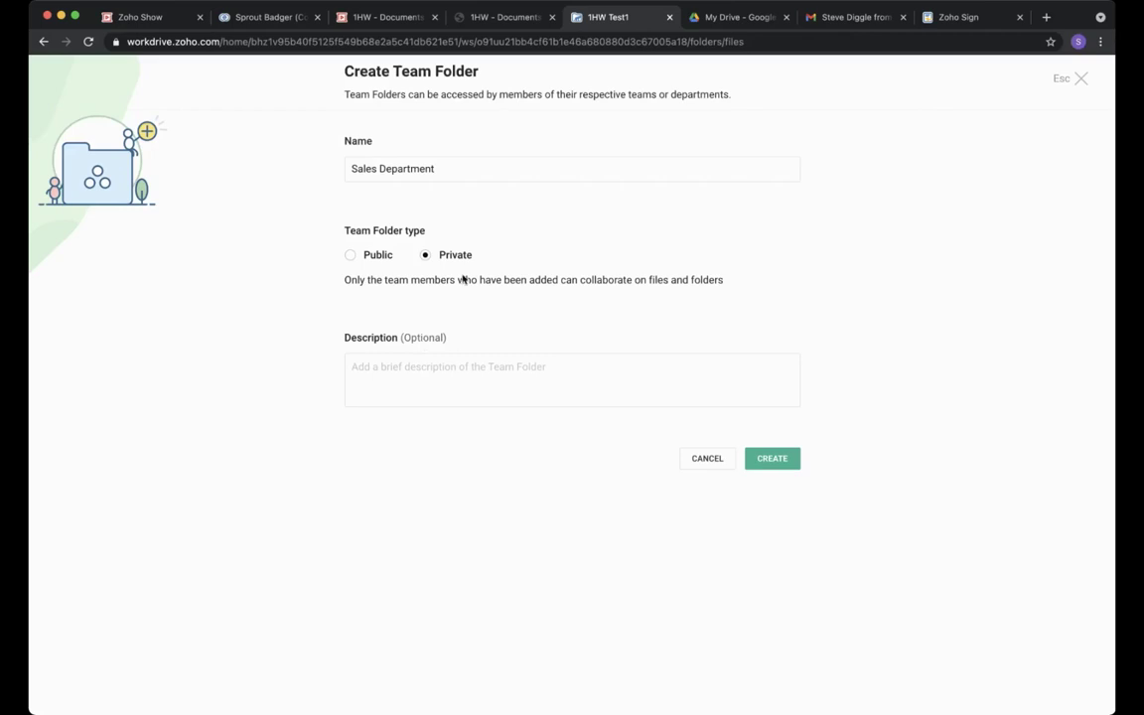
click(771, 458)
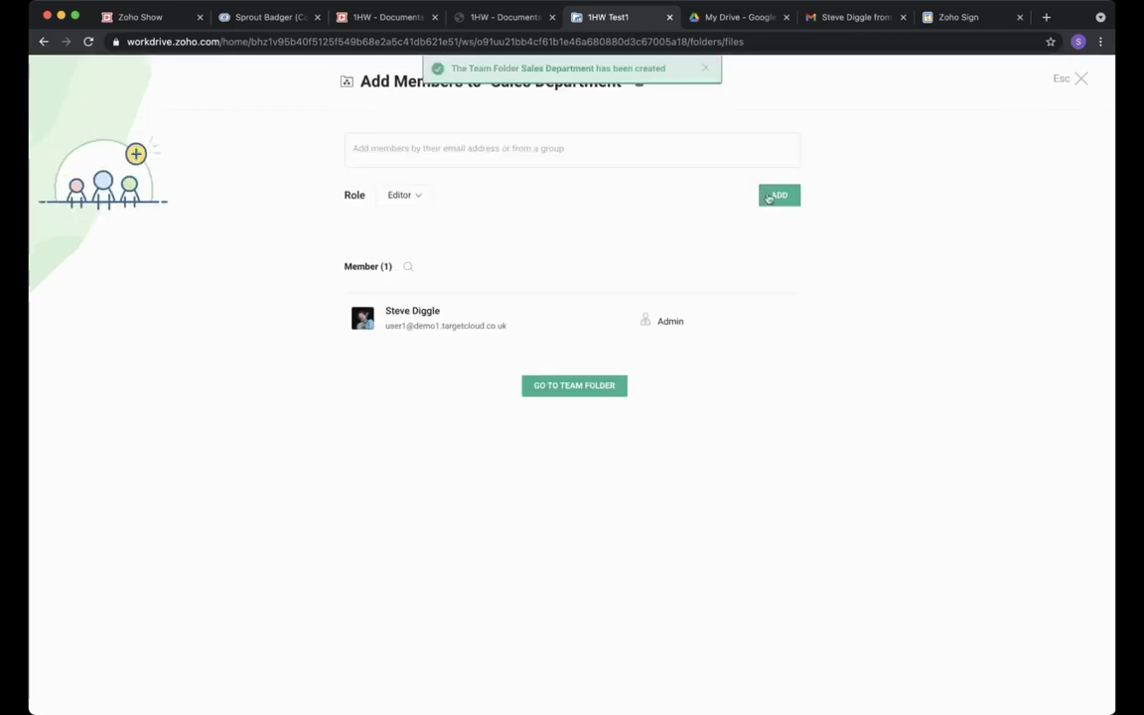
Add a colleague to Sales Department with the Editor role, then open the empty folder.
click(508, 166)
text(pete)
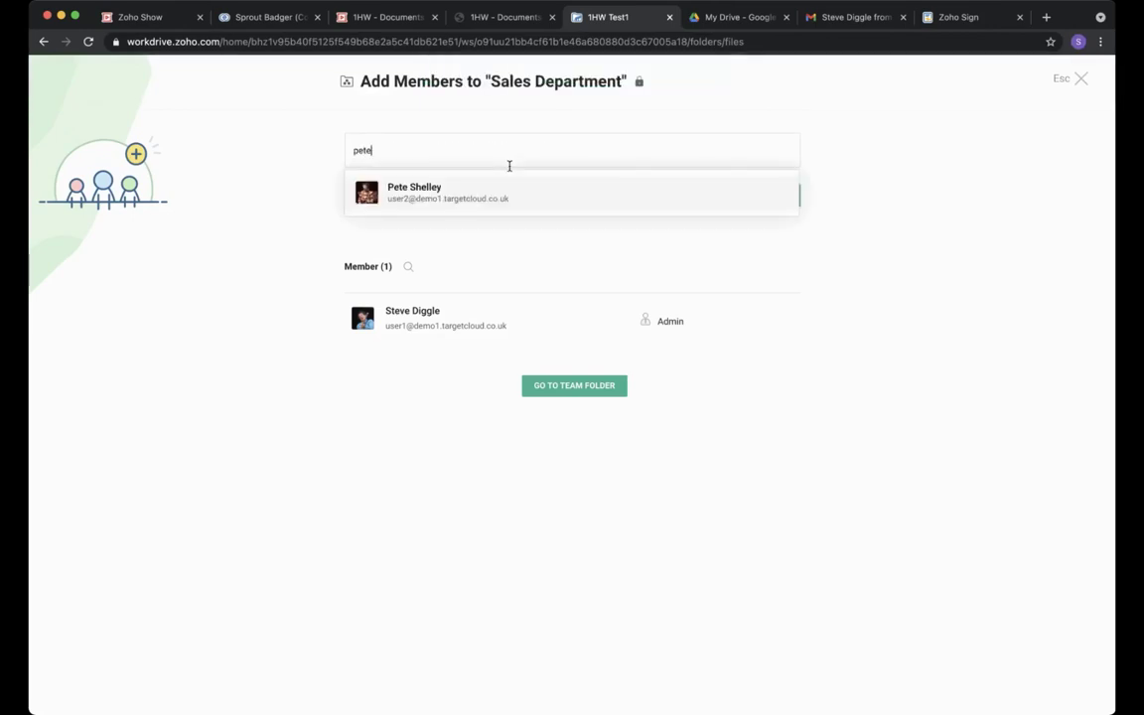
click(512, 194)
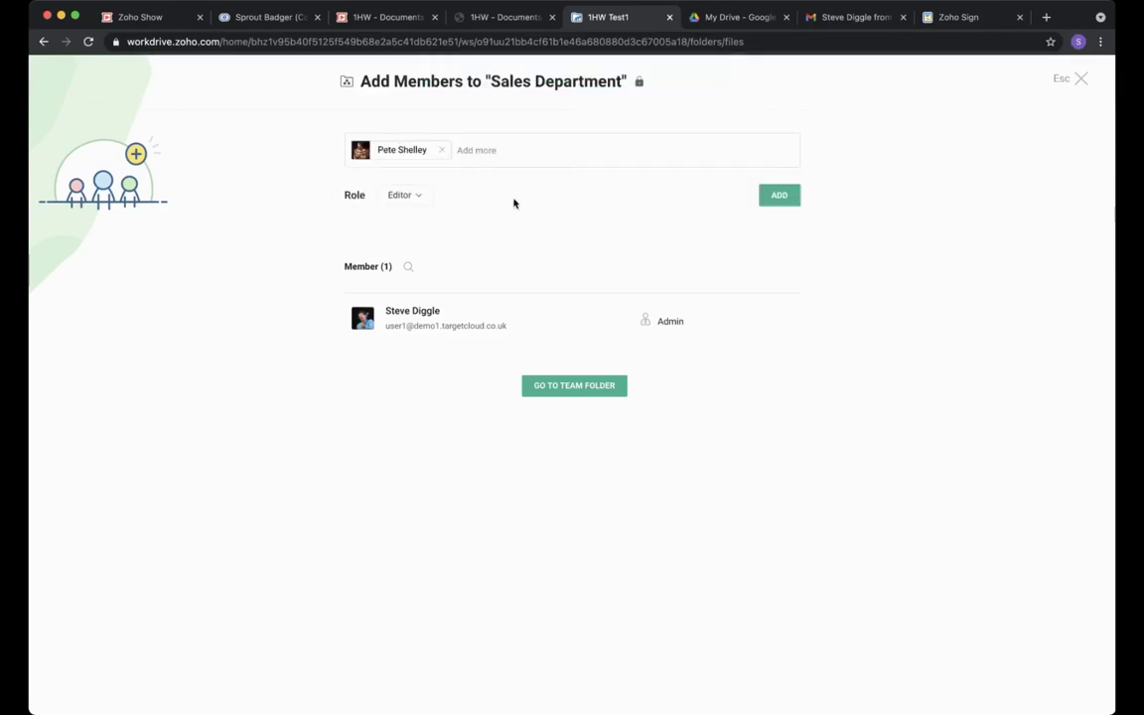
click(778, 194)
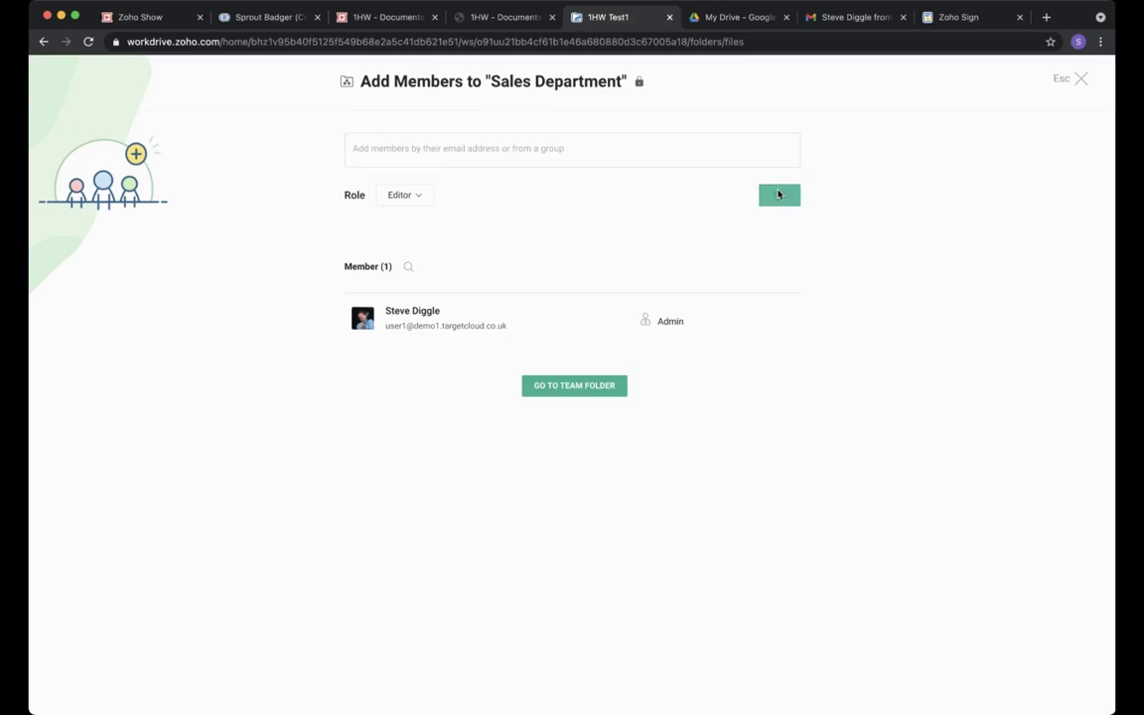
click(415, 198)
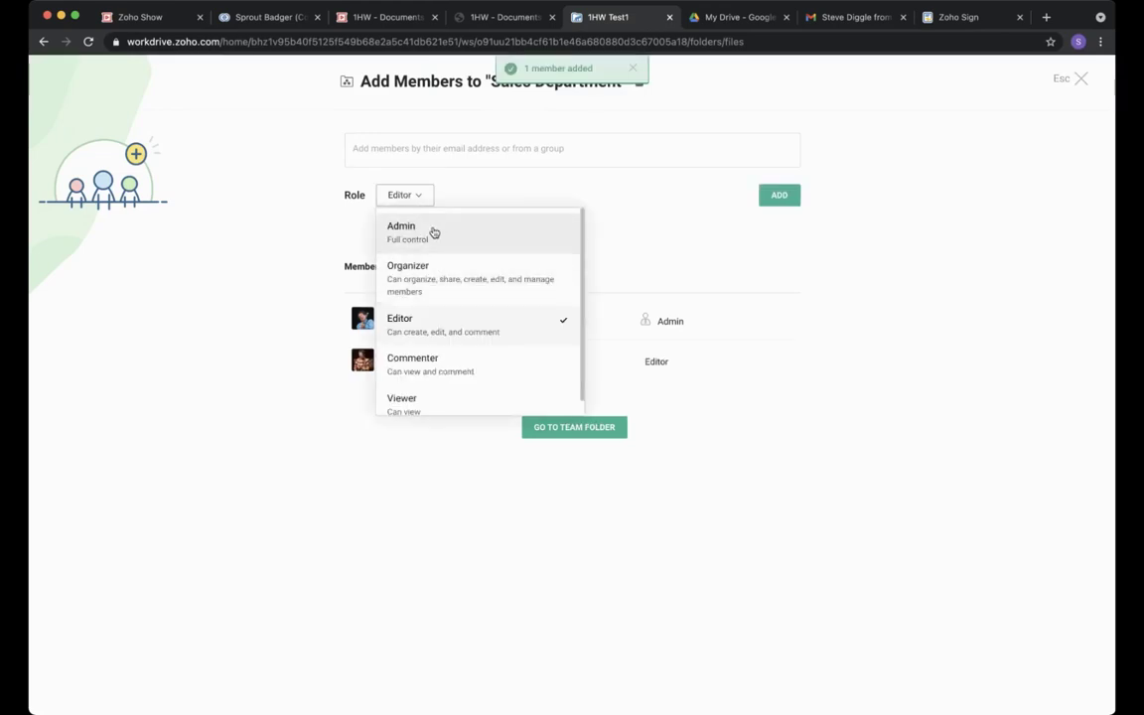
scroll(436, 362, down, 1)
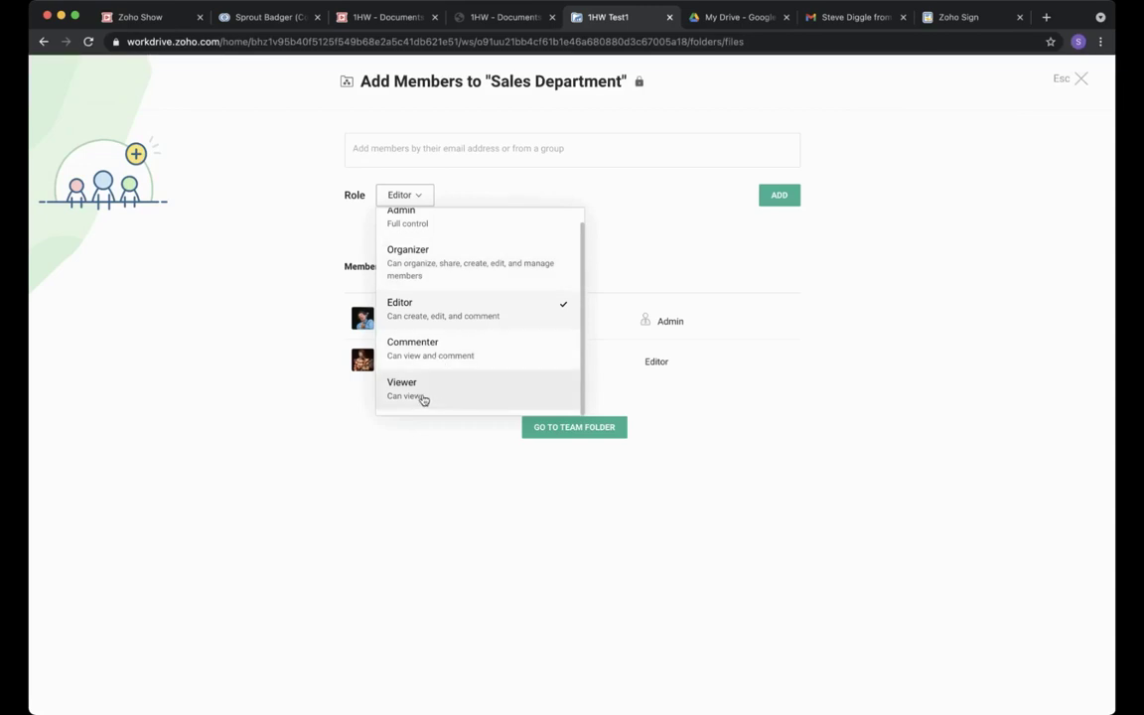
click(444, 462)
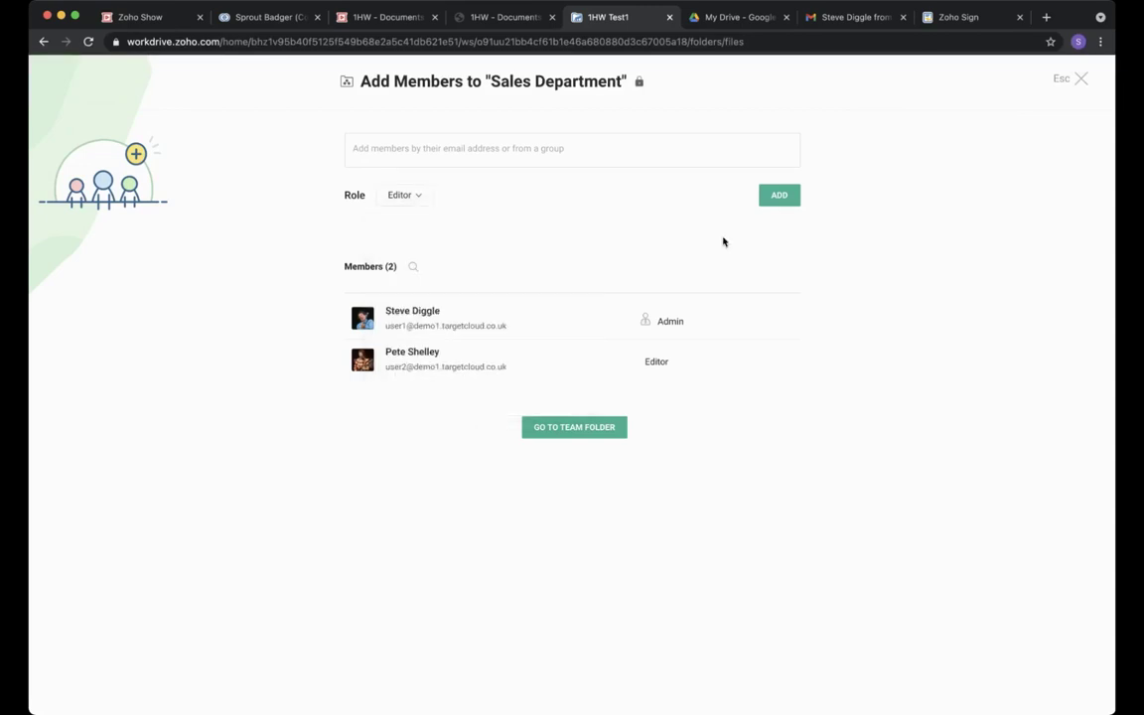
click(574, 427)
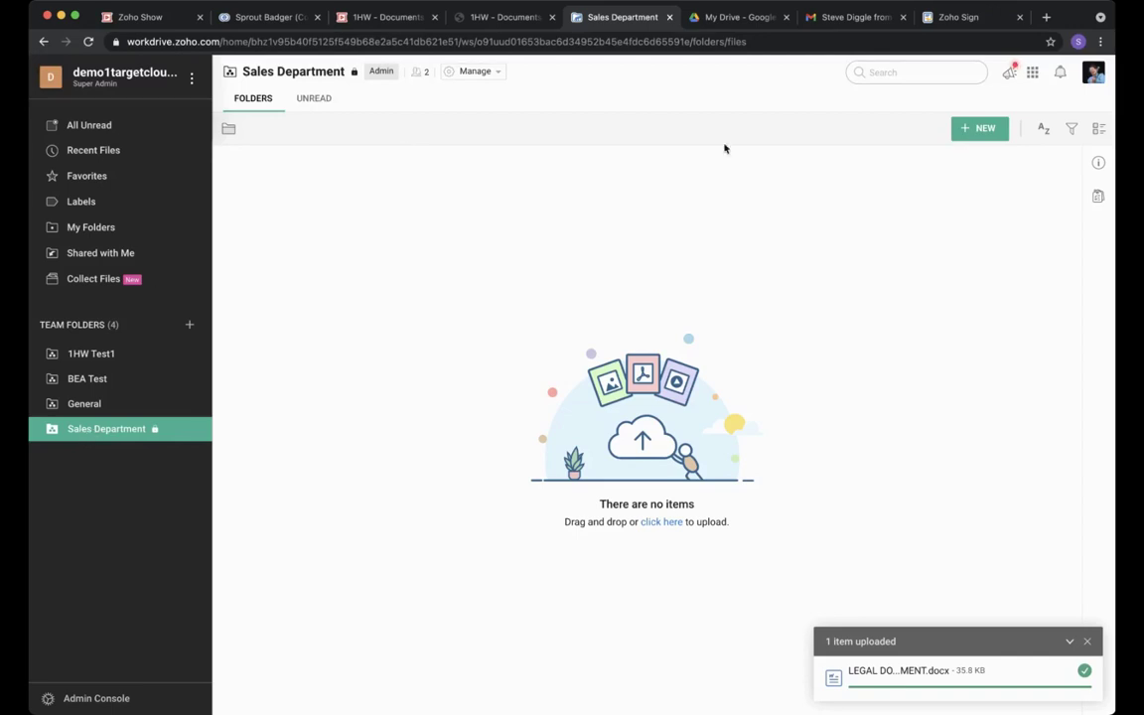
Create a Zoho Writer document from the public Fillable NDA For Sign template.
click(977, 130)
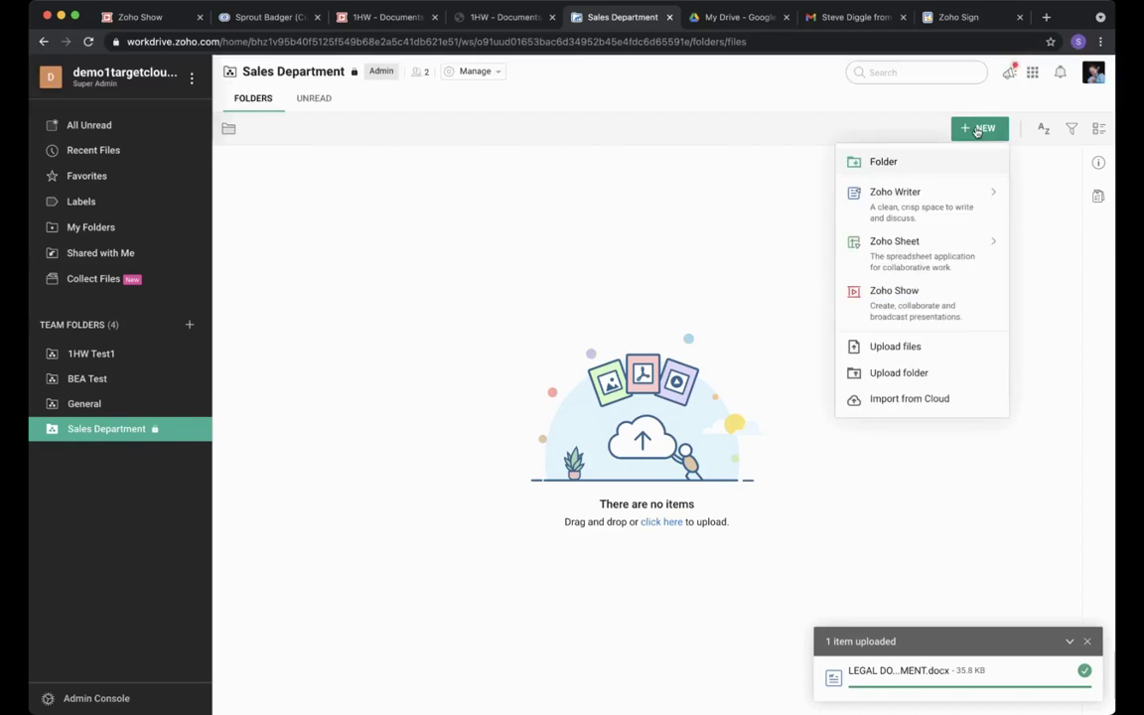
mouse_move(896, 197)
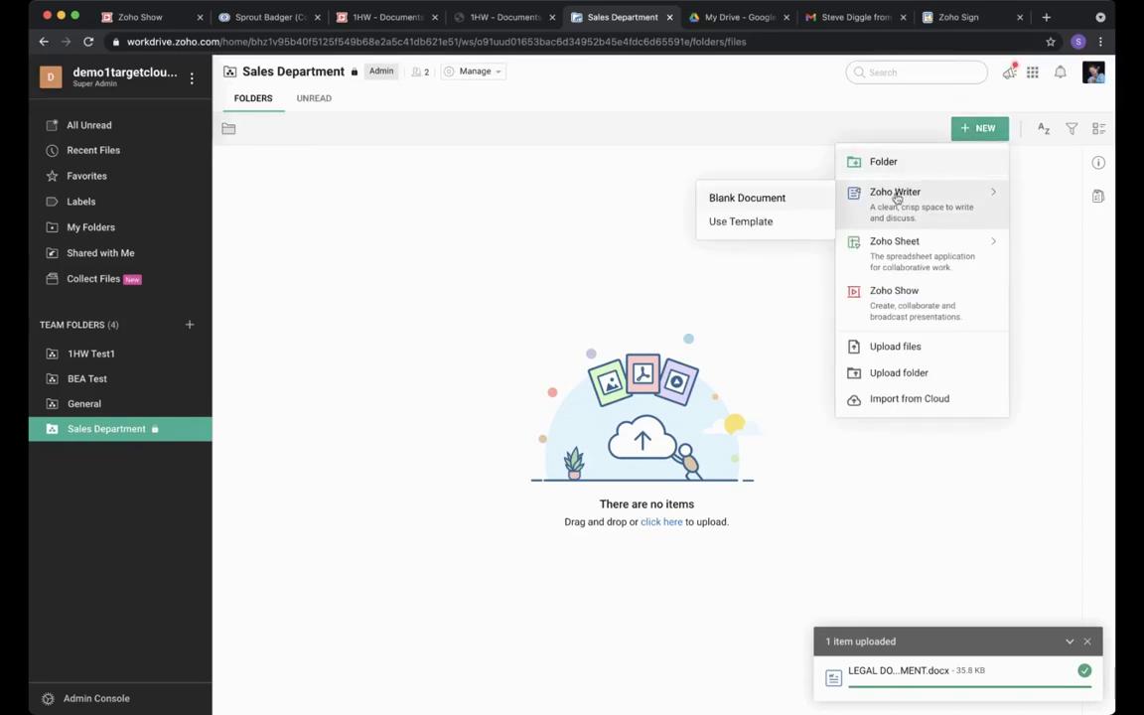
mouse_move(899, 253)
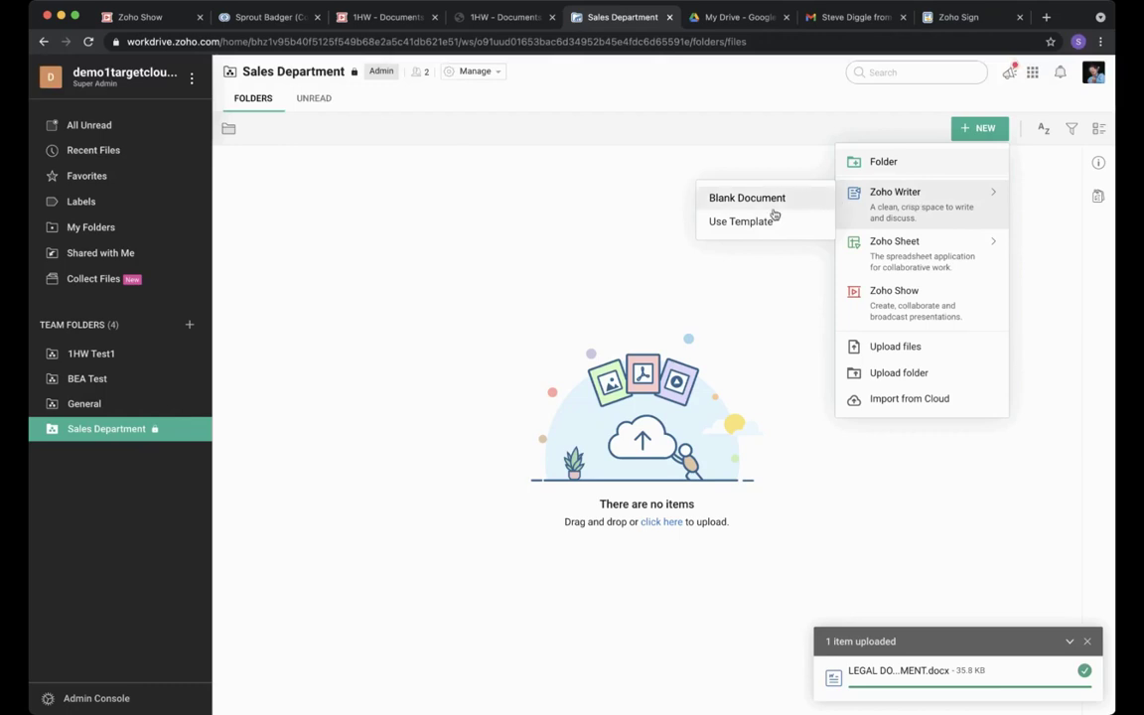
click(742, 222)
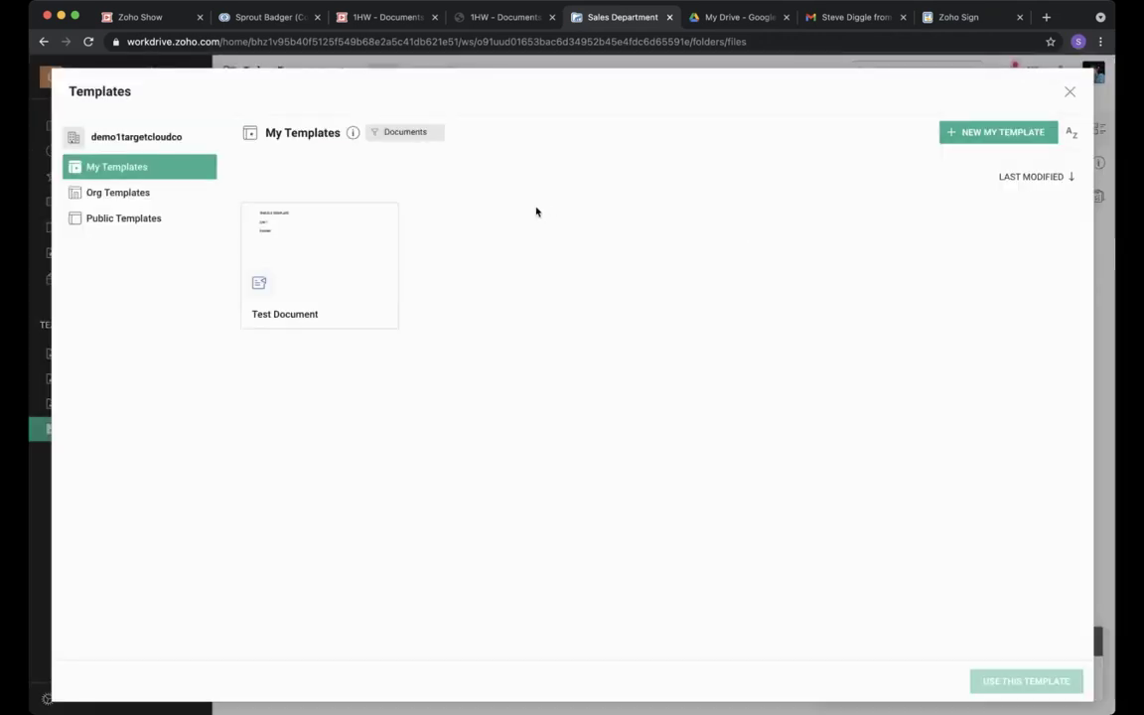
click(138, 219)
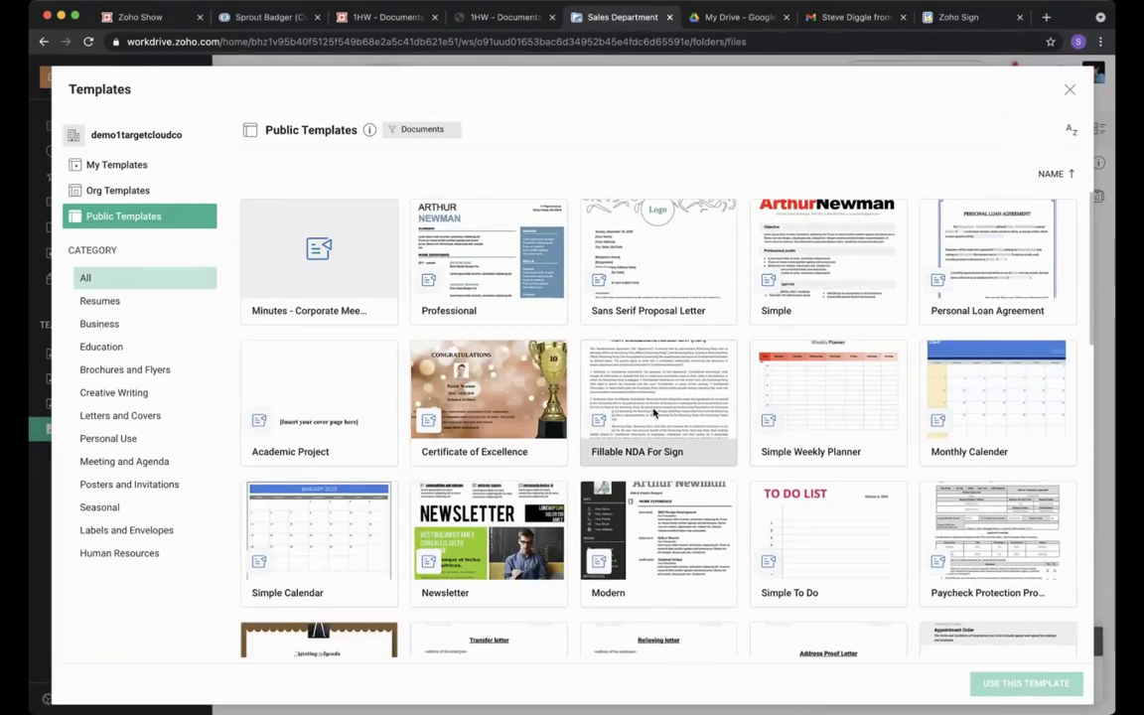
click(654, 412)
click(1038, 682)
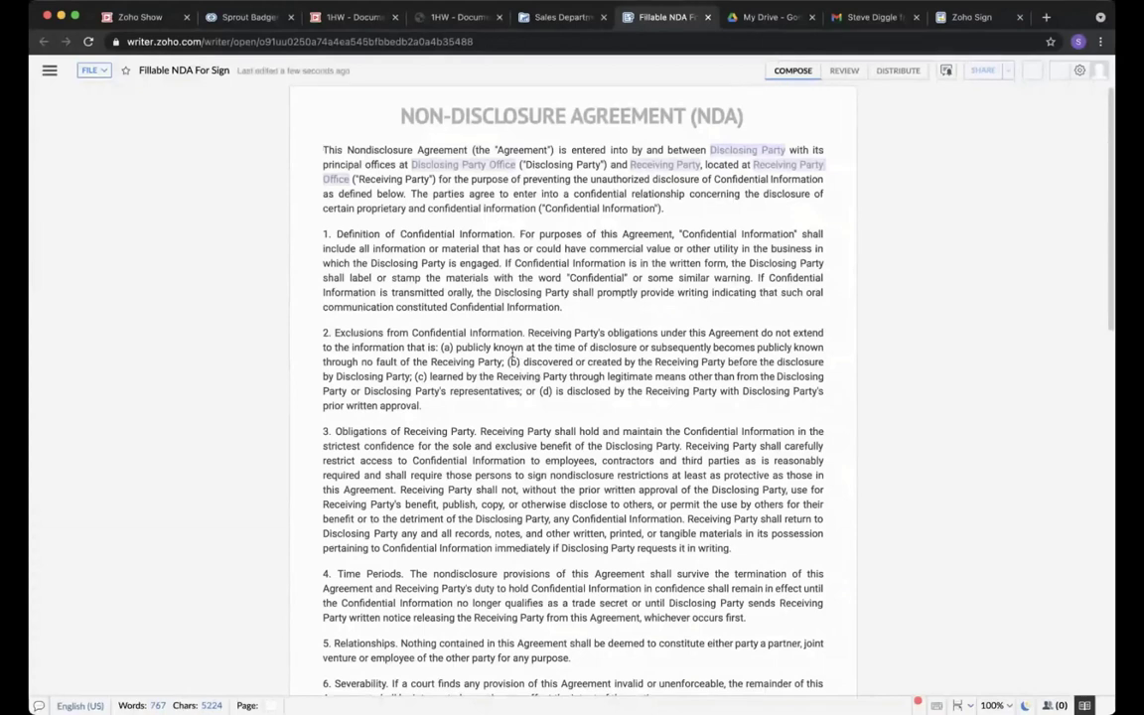
Add a 'Start typing' line below the first paragraph, formatted bold in Lato 2.
click(679, 207)
key(Return)
text(Start typing)
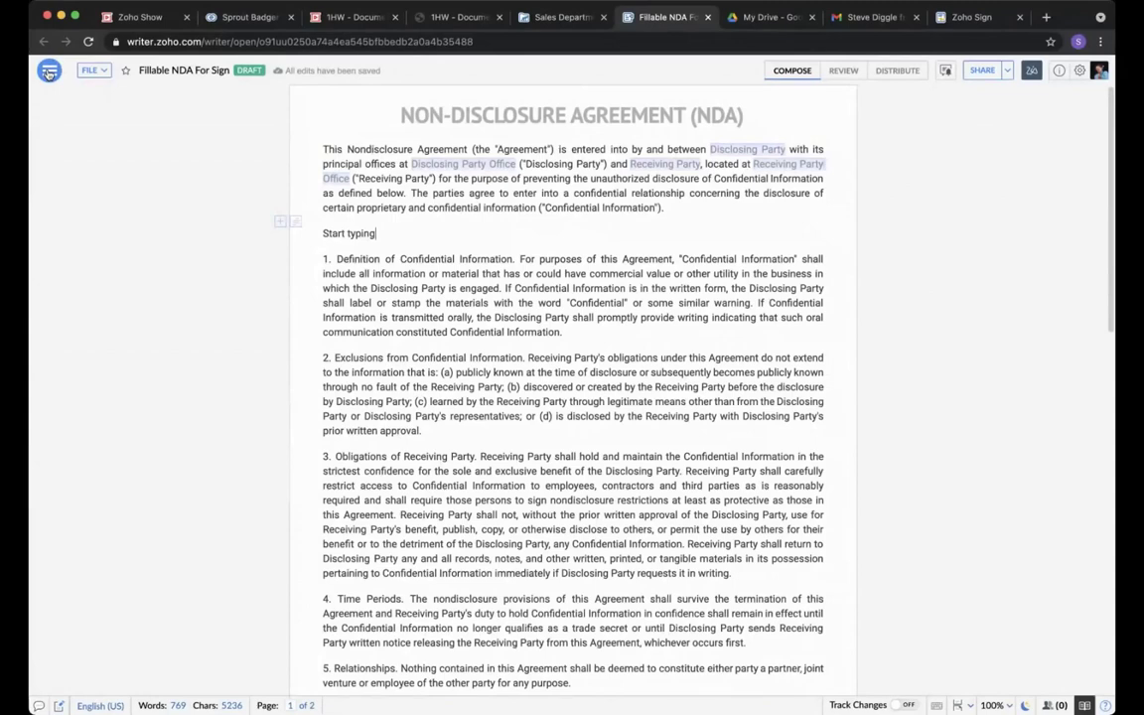
click(49, 72)
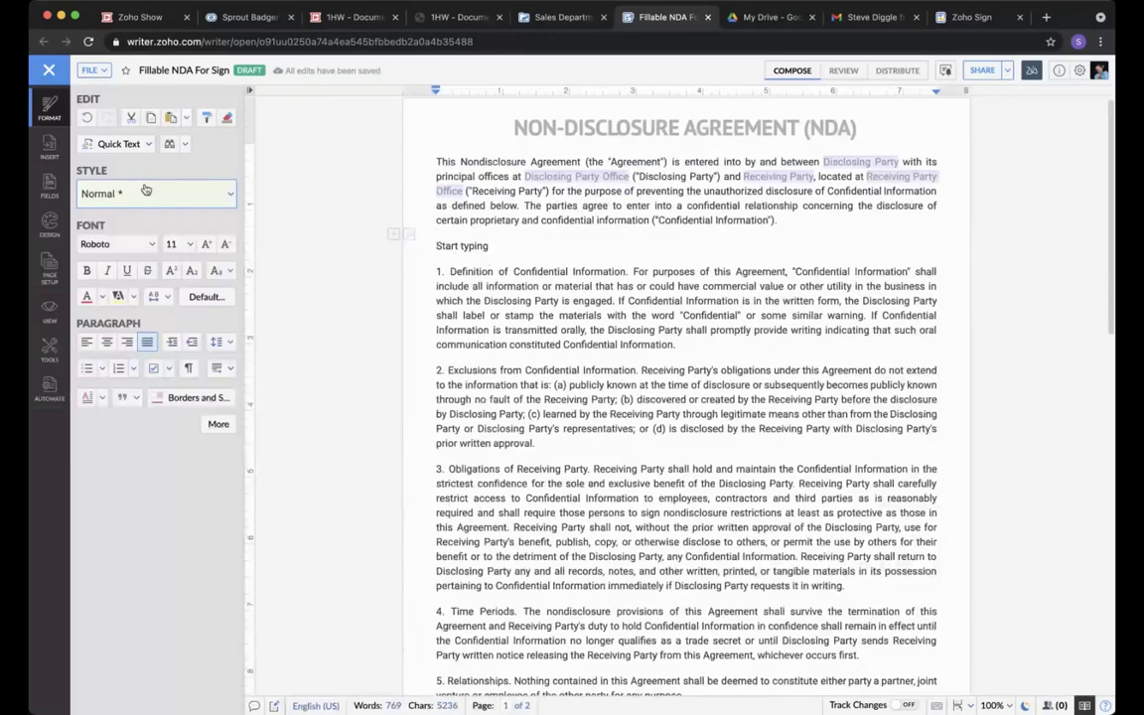
drag(453, 231, 454, 247)
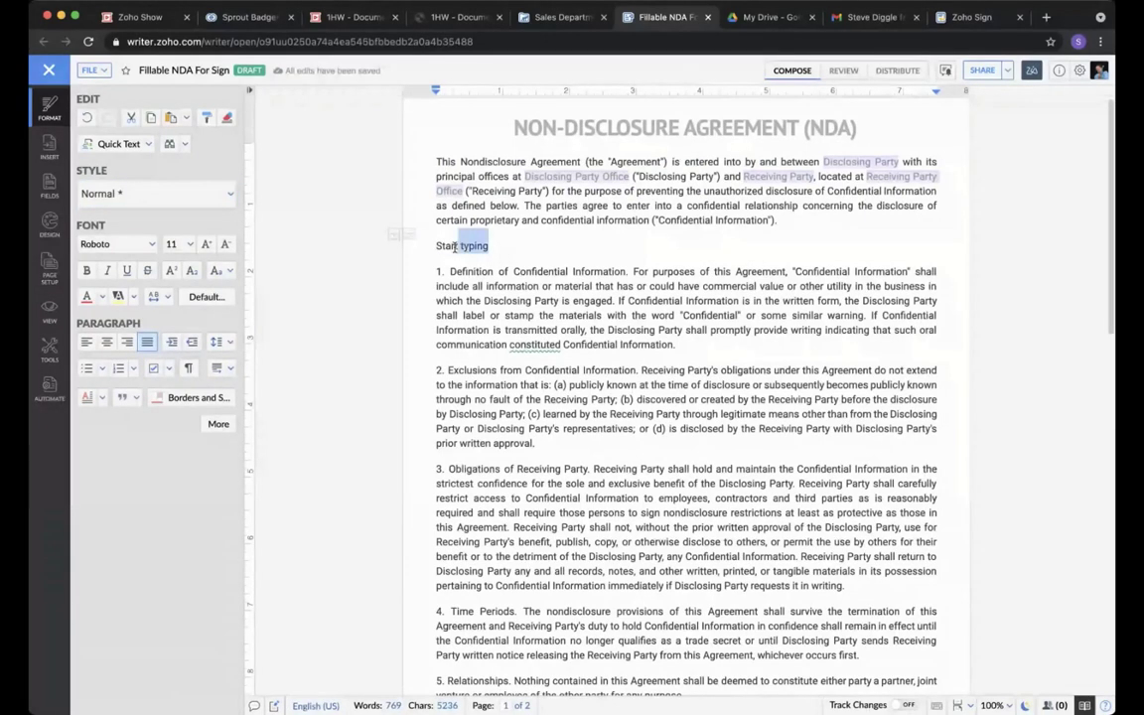
triple_click(454, 247)
click(87, 270)
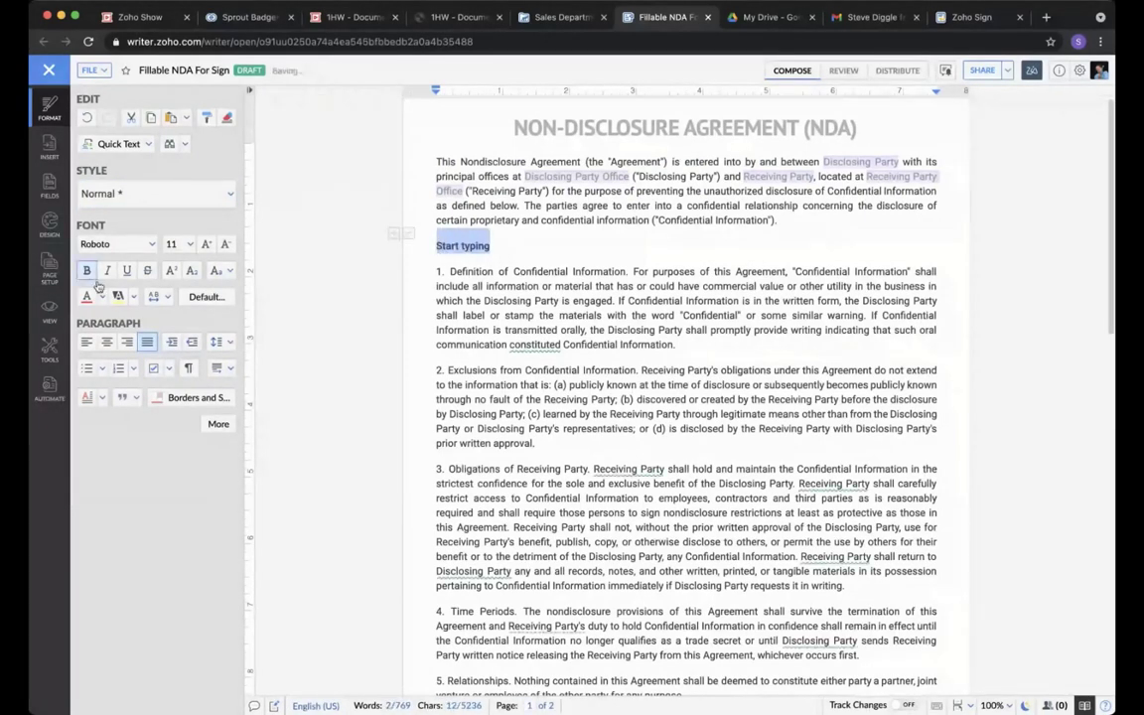
click(151, 245)
click(109, 368)
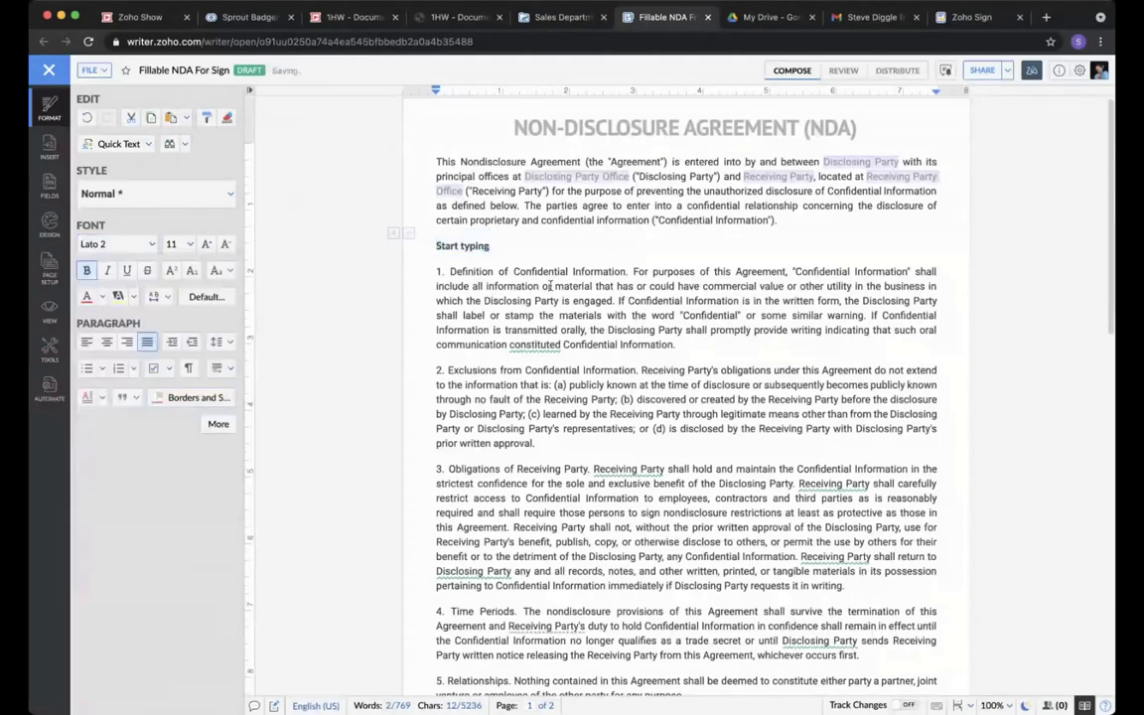
click(551, 286)
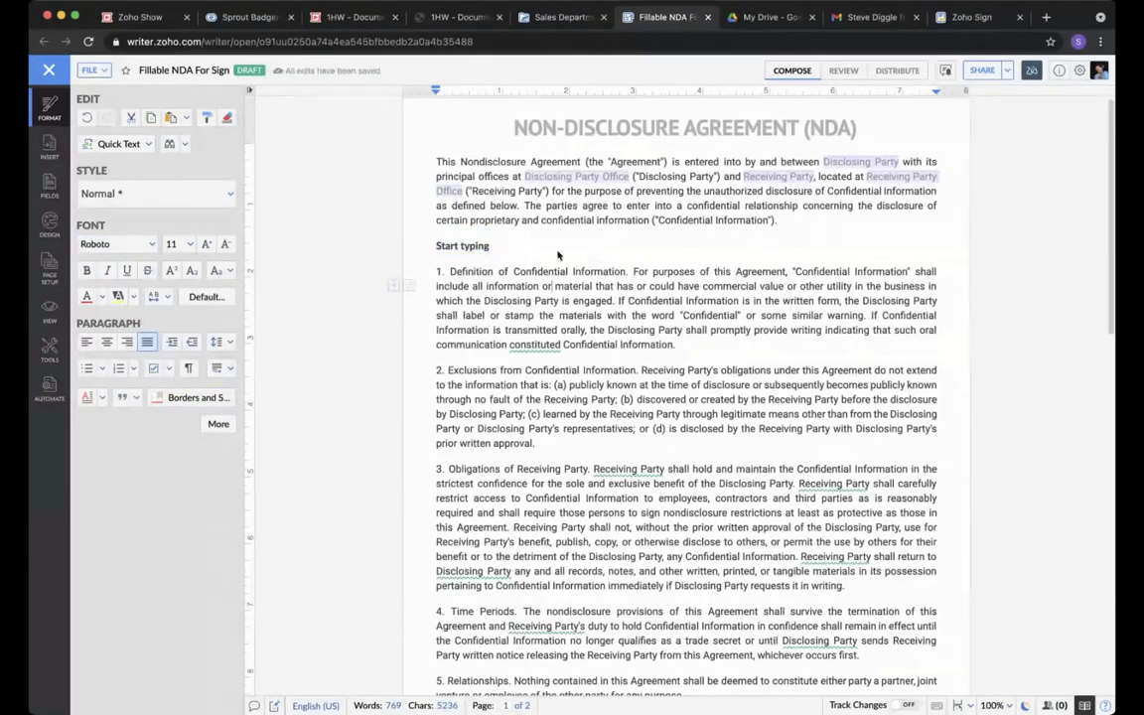
Look over the signature fields, then return to the Sales Department folder listing.
scroll(518, 380, down, 20)
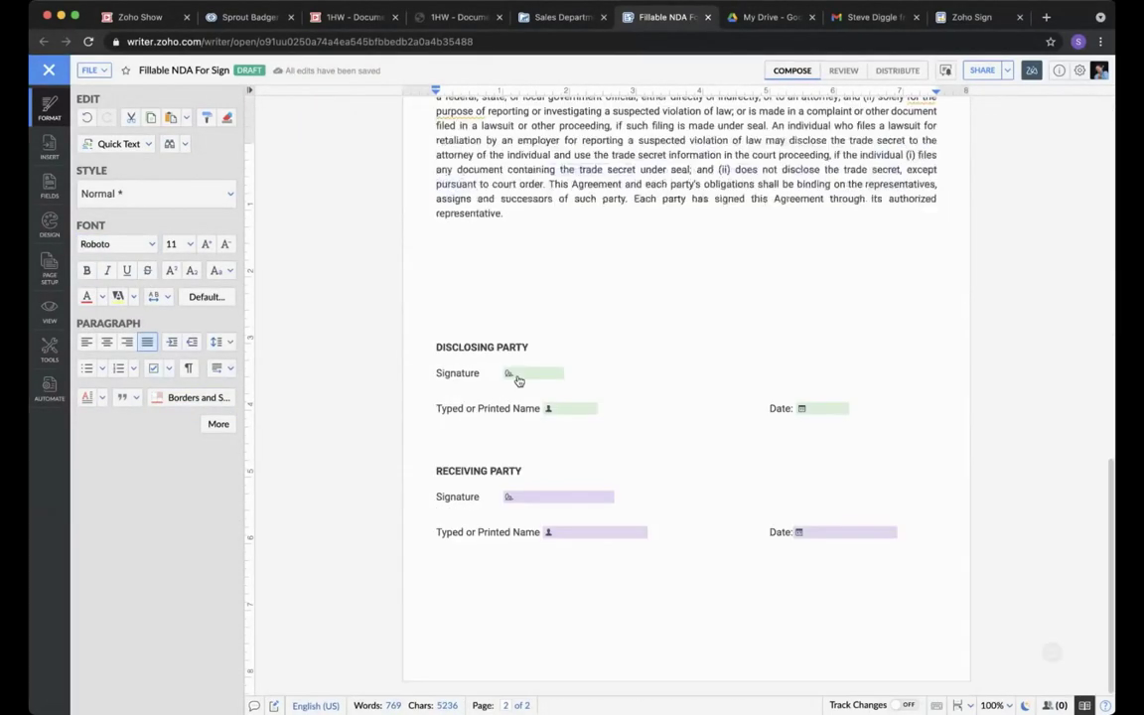
scroll(518, 380, up, 20)
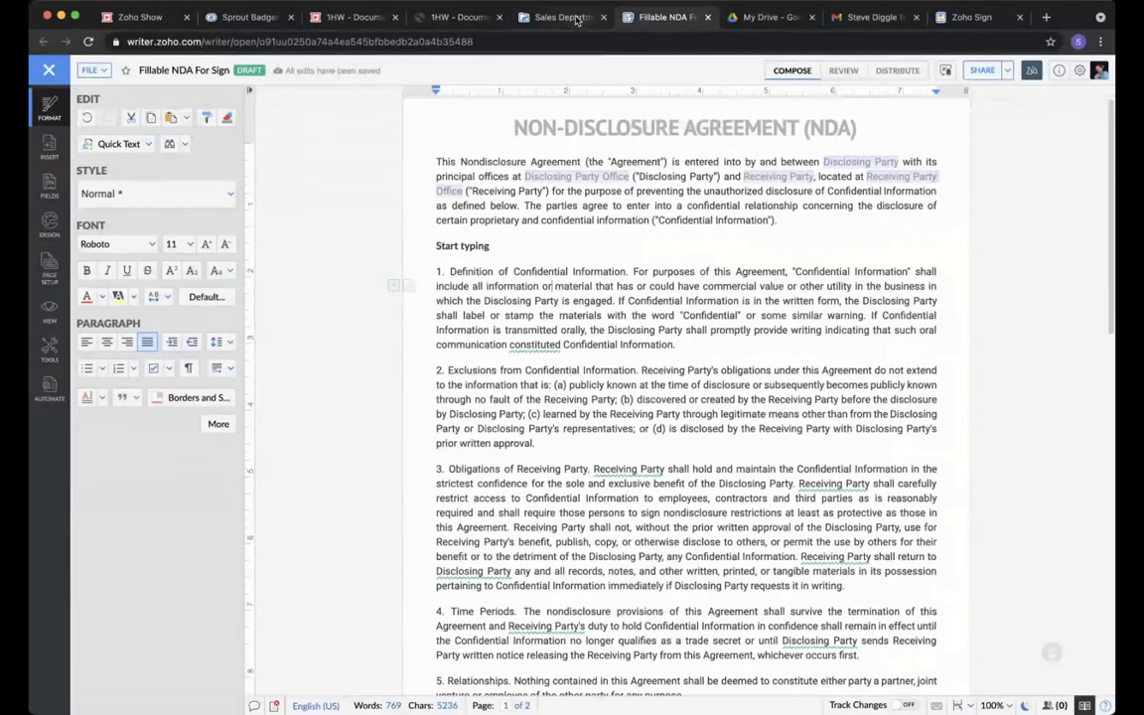
click(576, 19)
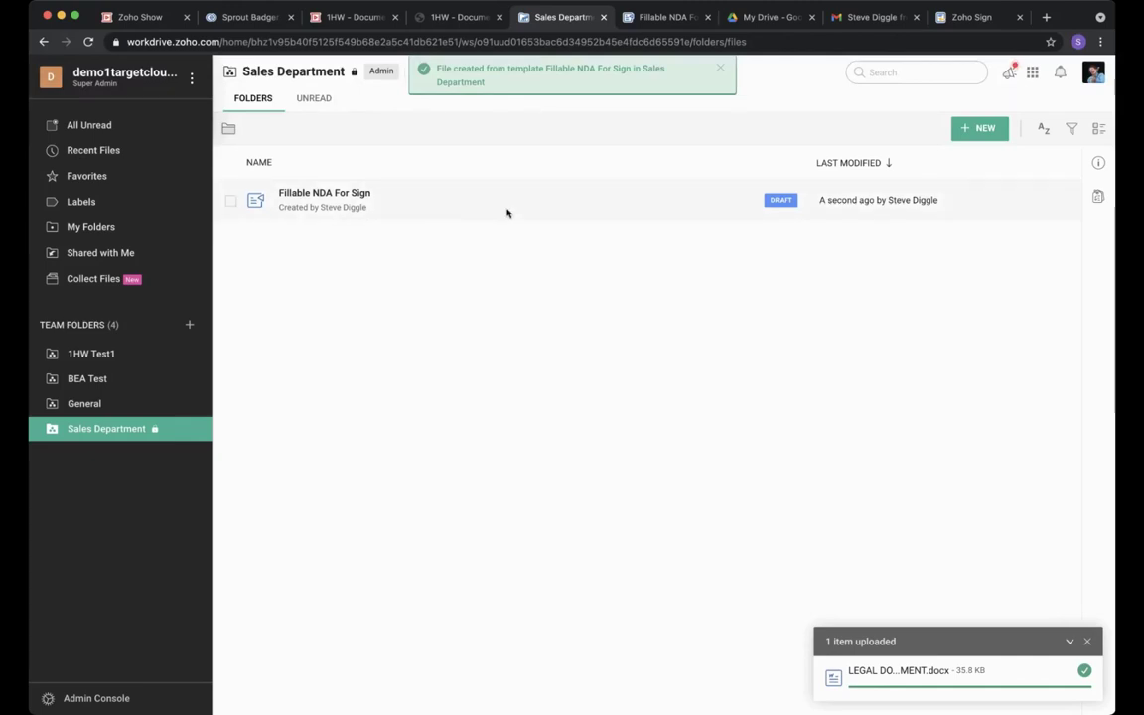
Mark the Fillable NDA For Sign file as ready.
click(230, 204)
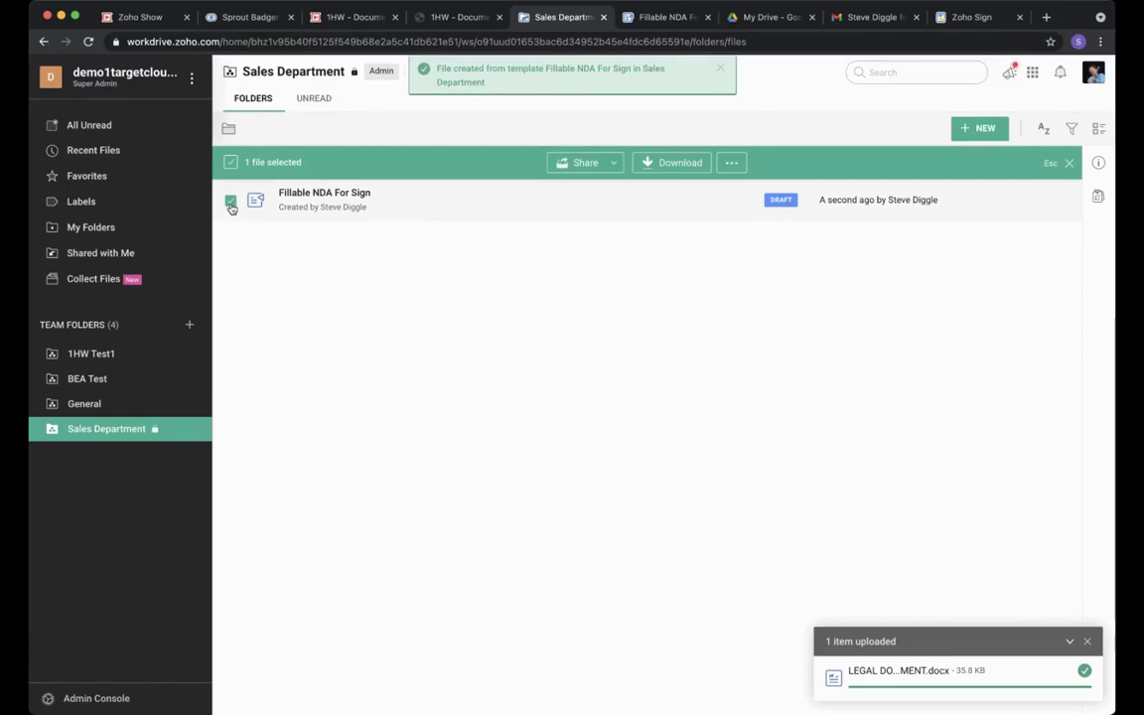
click(732, 163)
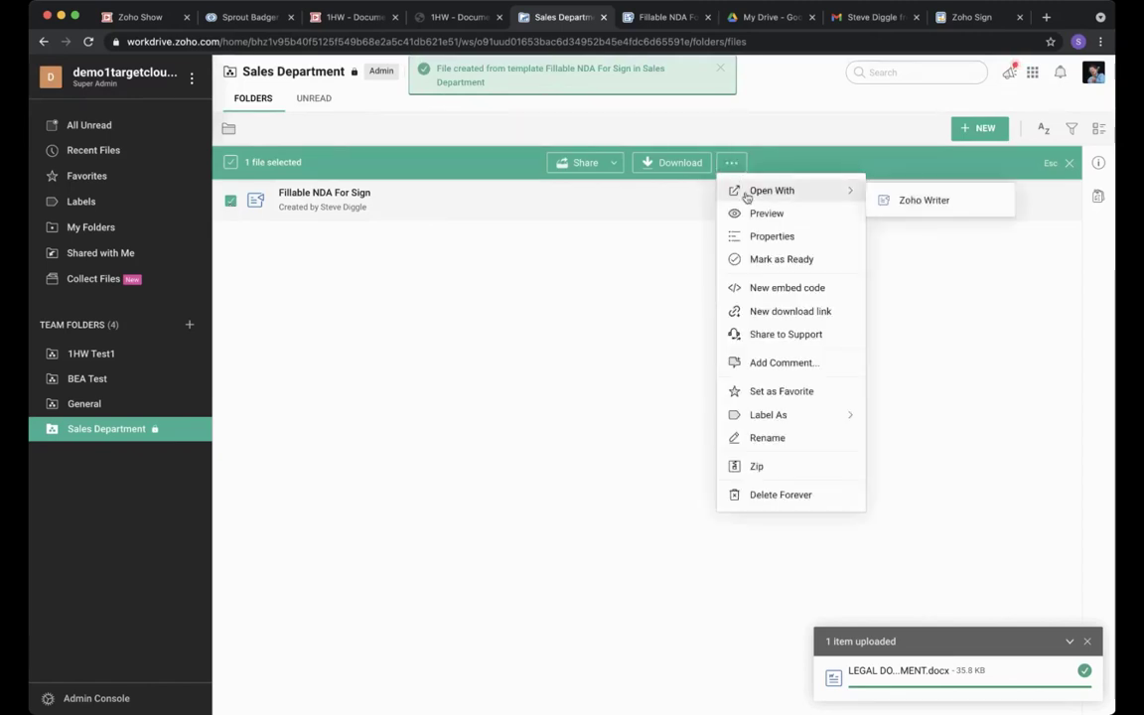
click(768, 260)
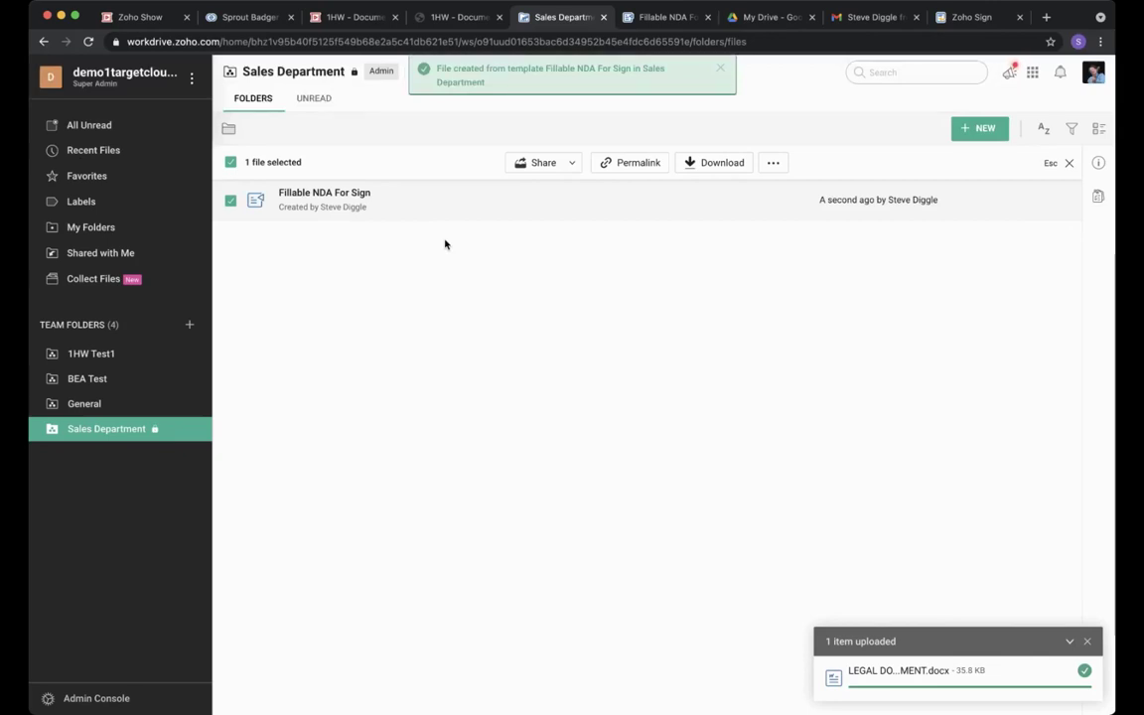
click(228, 199)
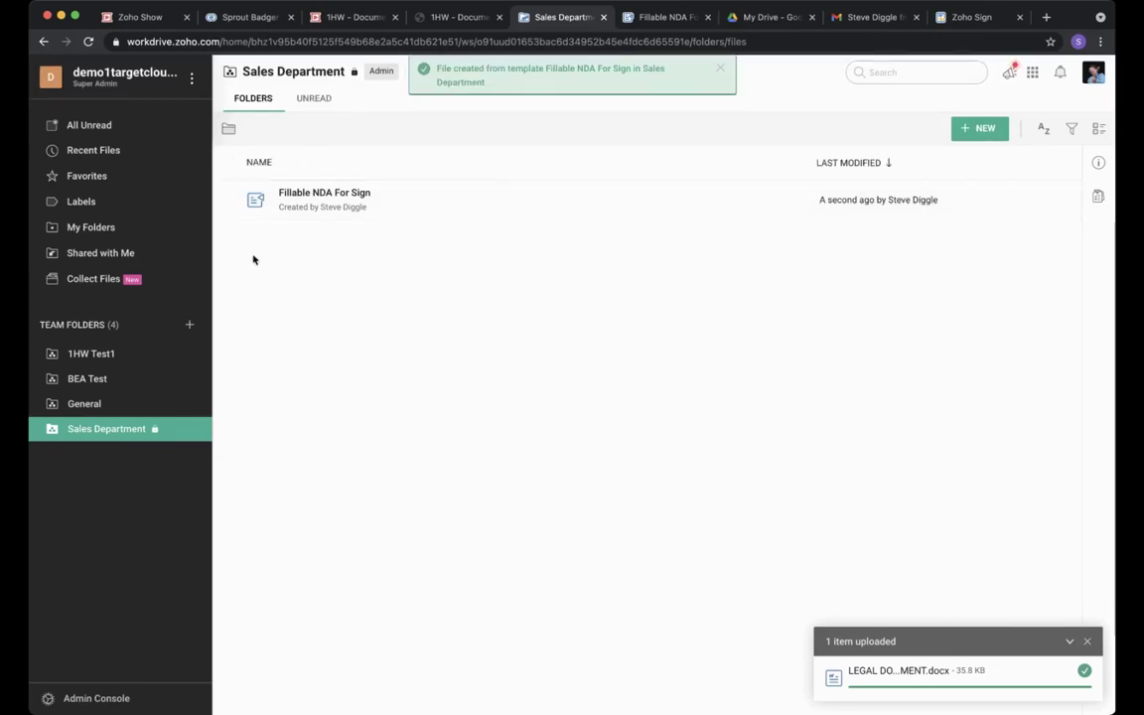
Create a new blank Zoho Sheet spreadsheet in Sales Department.
click(975, 133)
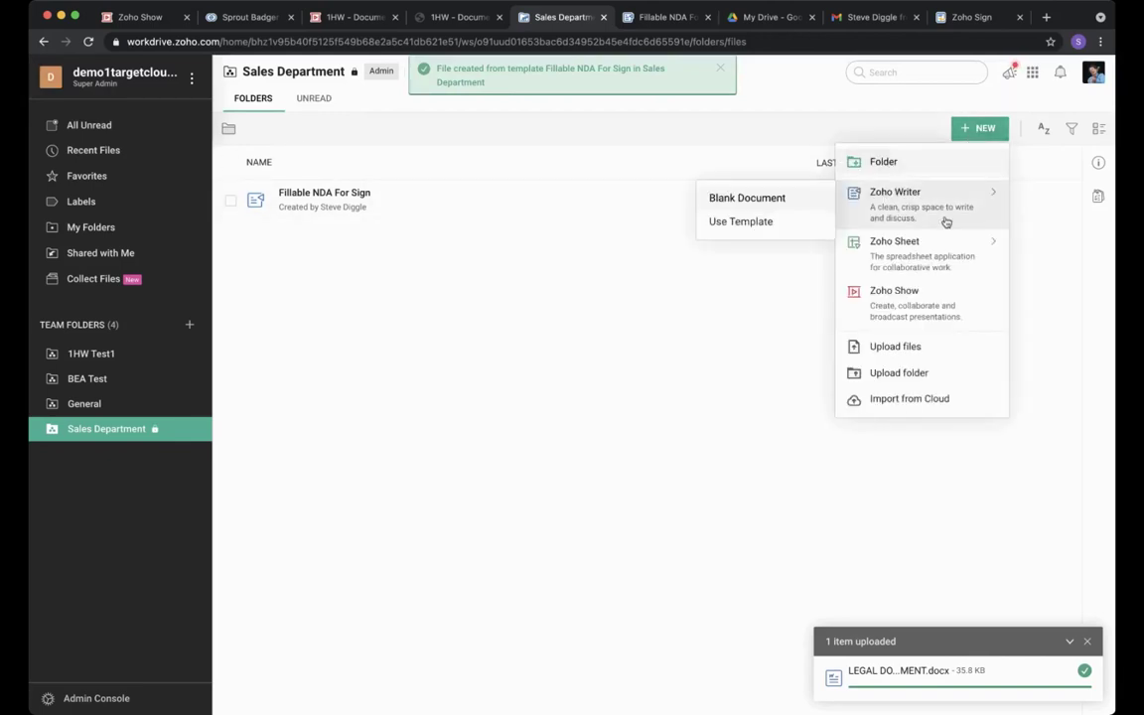
mouse_move(927, 249)
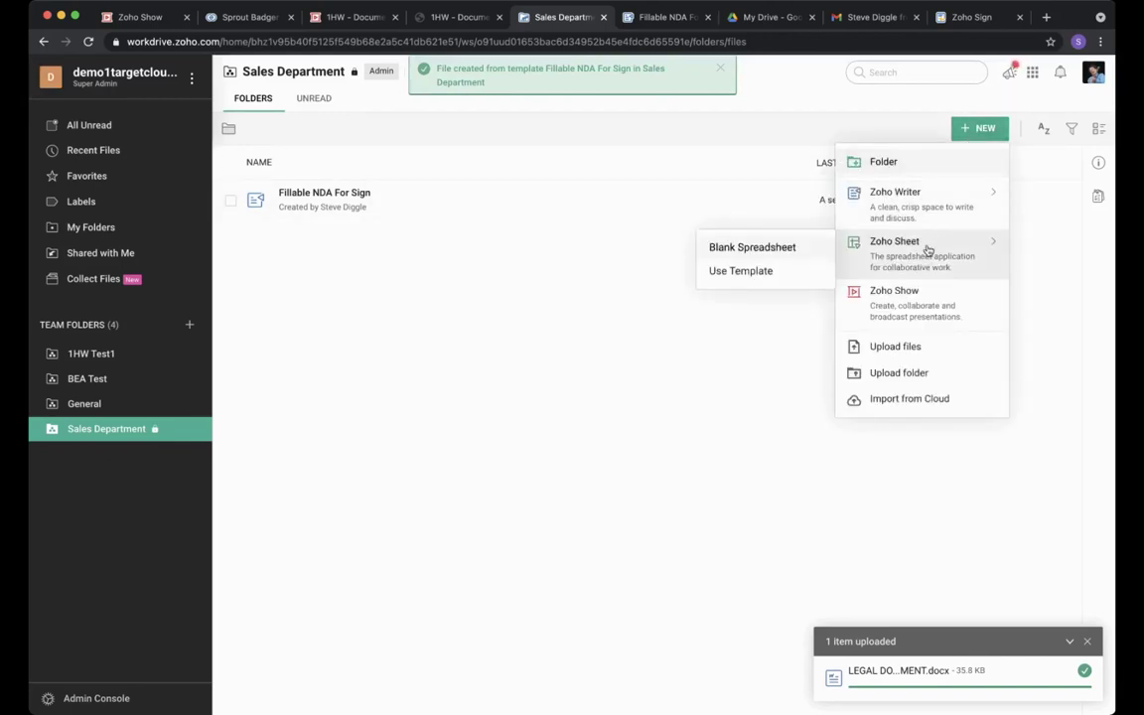
click(766, 248)
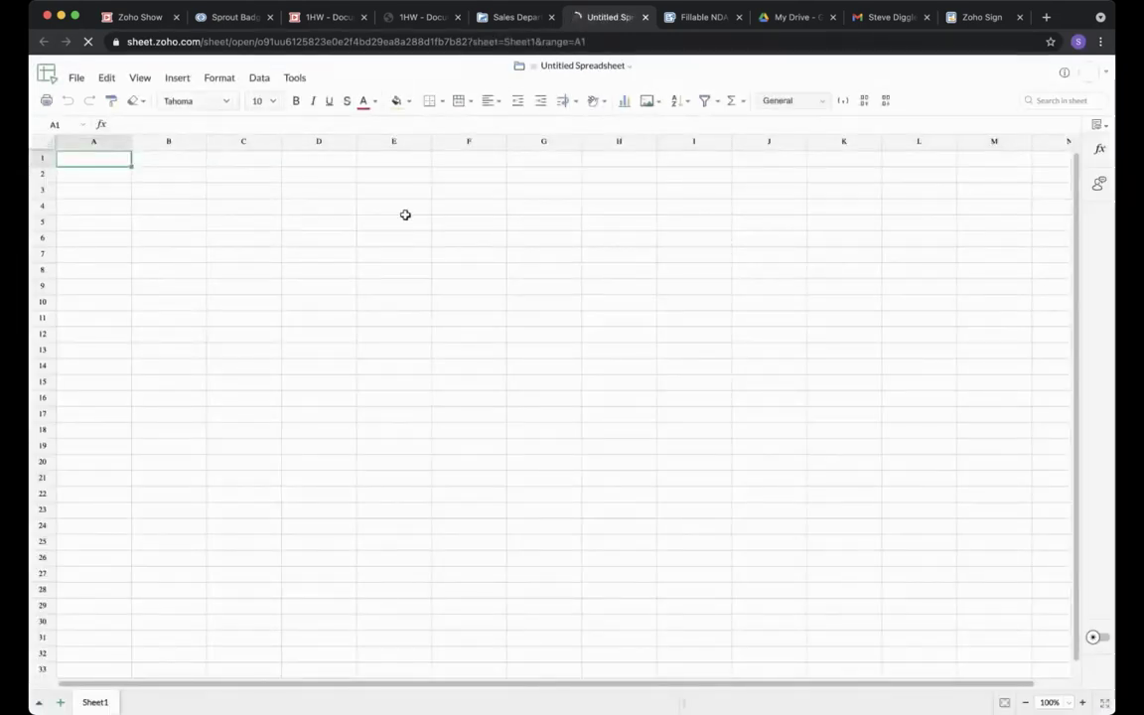
Rename the spreadsheet to 'Similar to Excel'.
click(581, 66)
text(Sim)
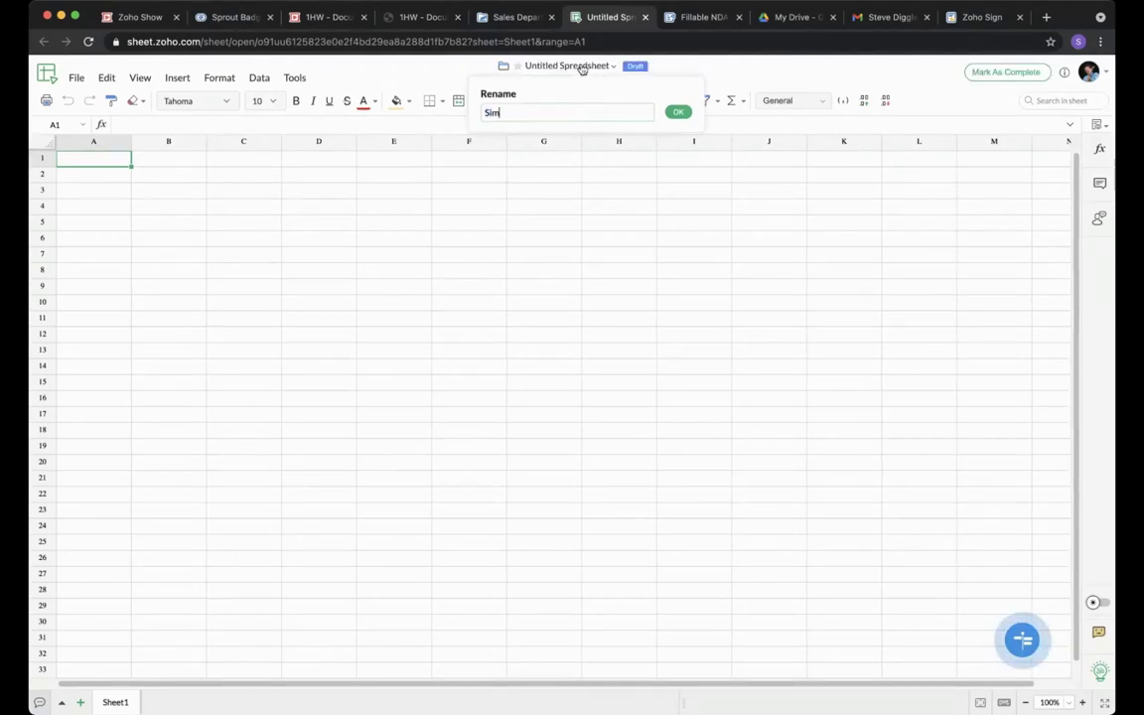
text(ilar to Excel)
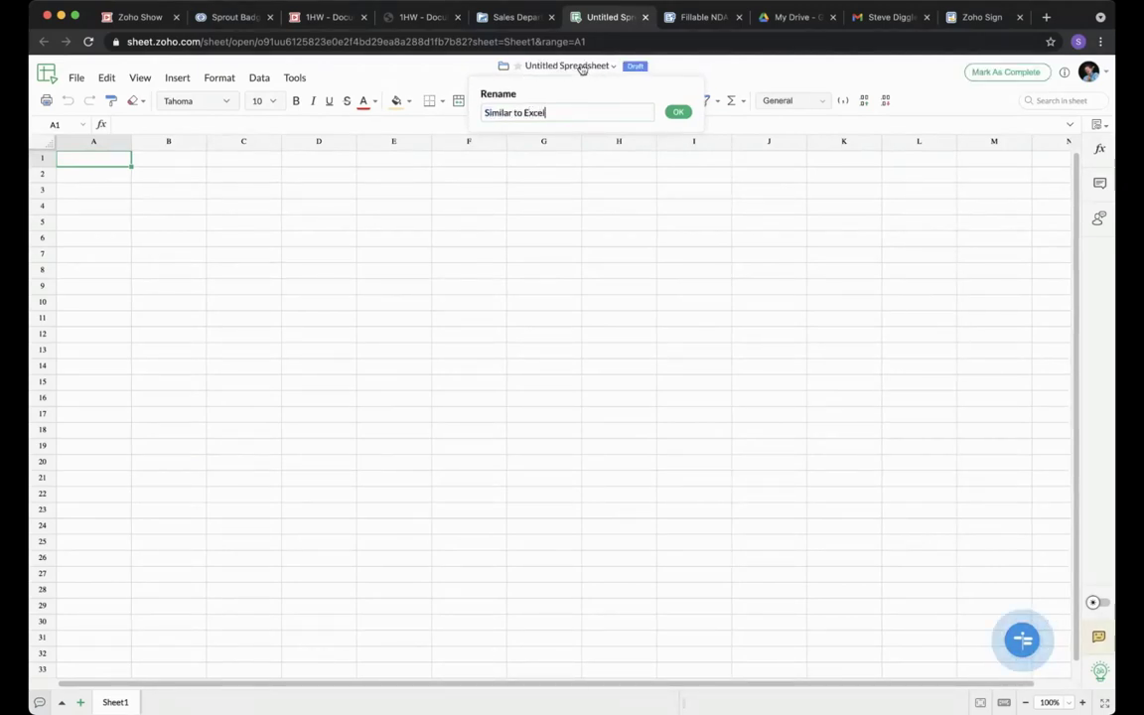
key(Return)
Fill A2:A16 with the numbers 100 to 114.
click(119, 179)
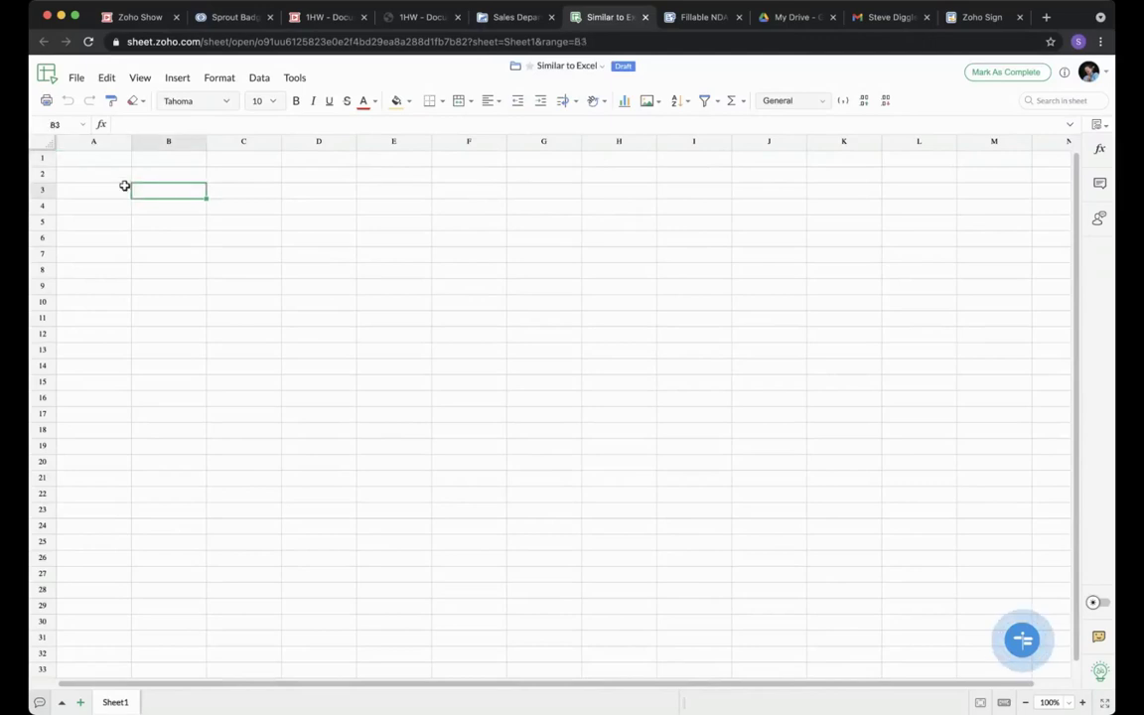
text(100)
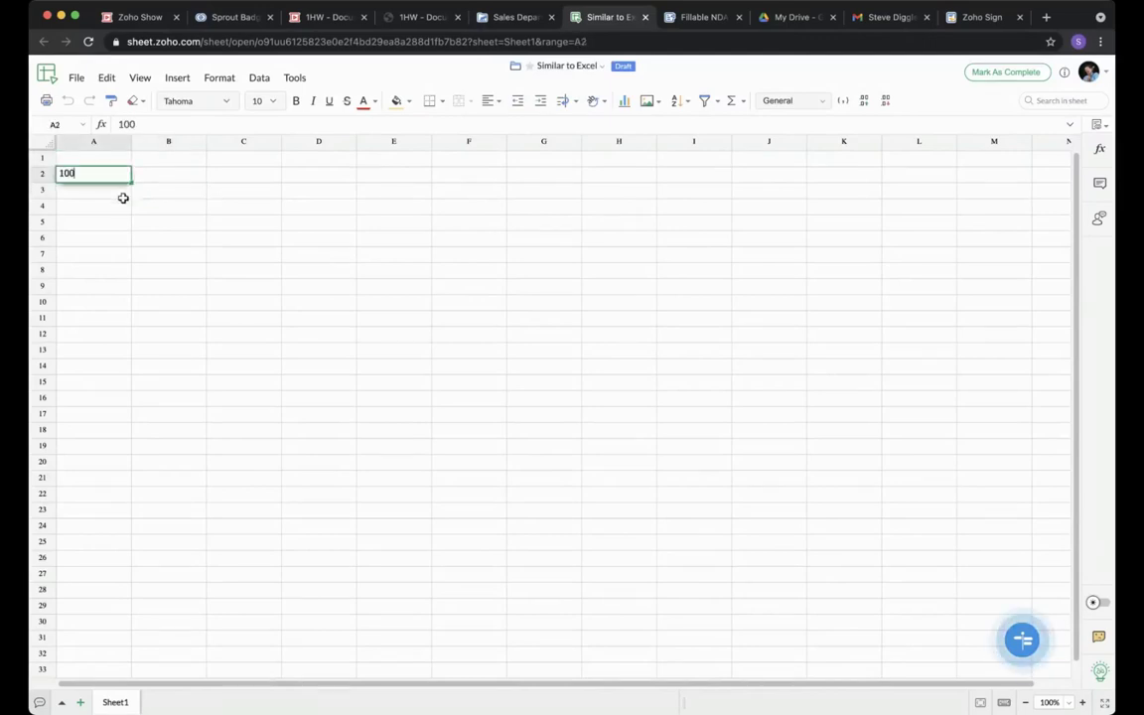
key(Return)
click(115, 176)
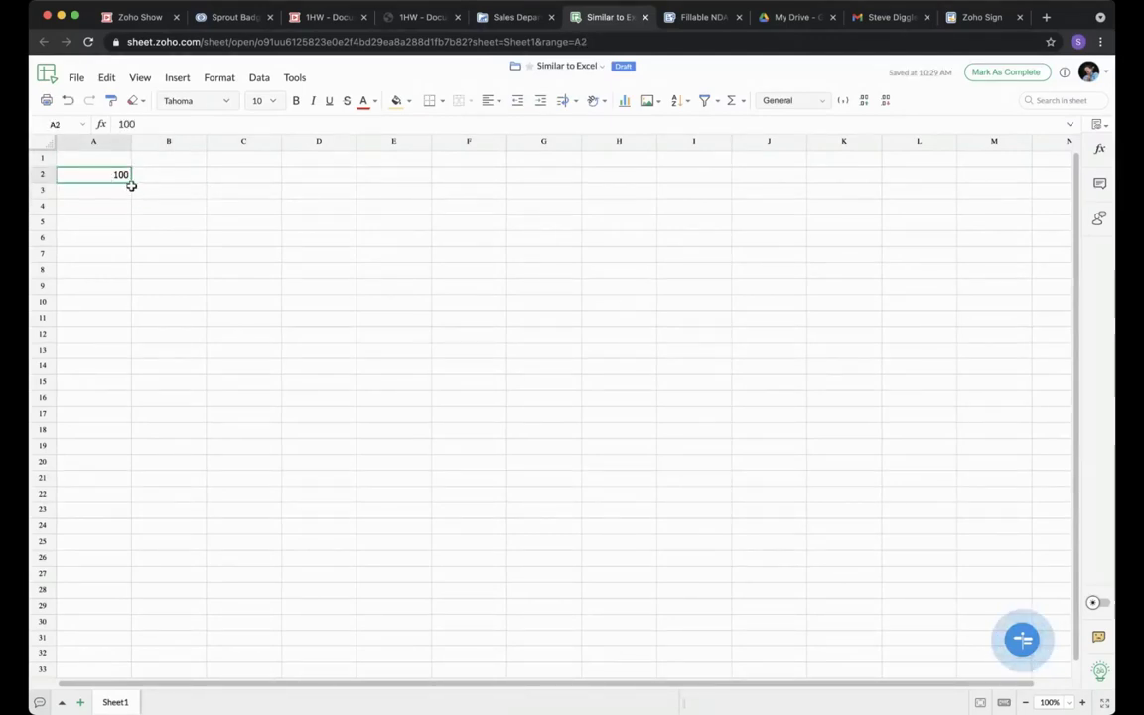
drag(133, 187, 130, 252)
click(120, 176)
drag(129, 180, 130, 403)
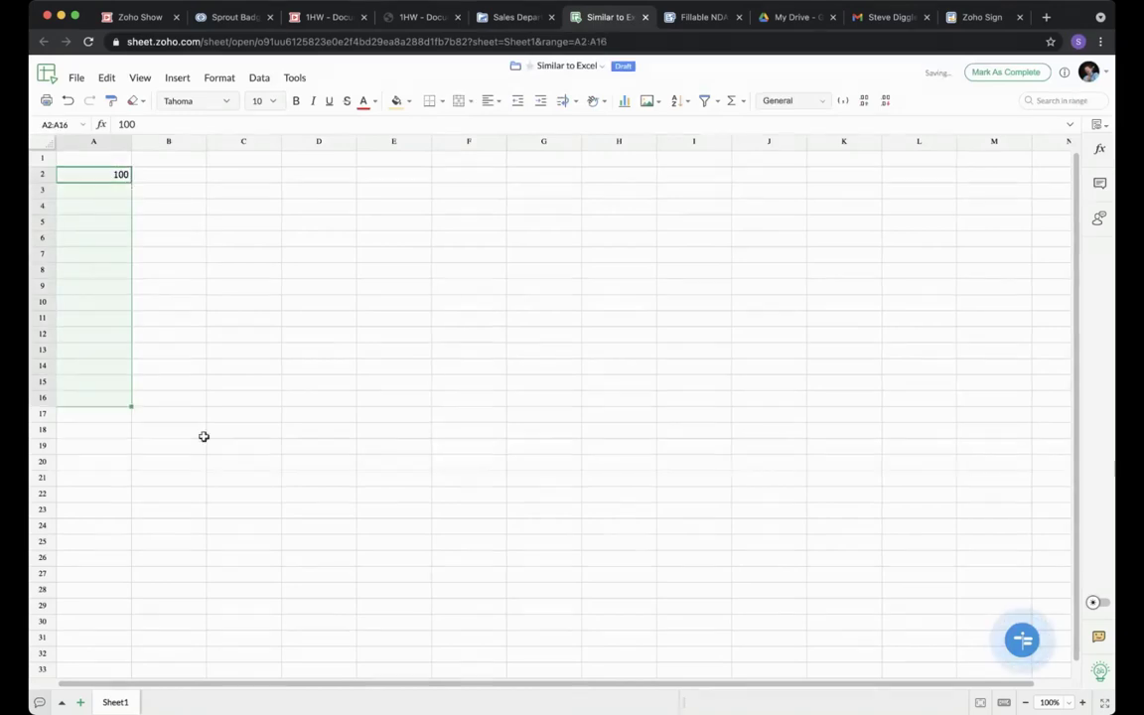
Fill B2:B16 with consecutive daily dates starting 30/4/1974.
click(170, 175)
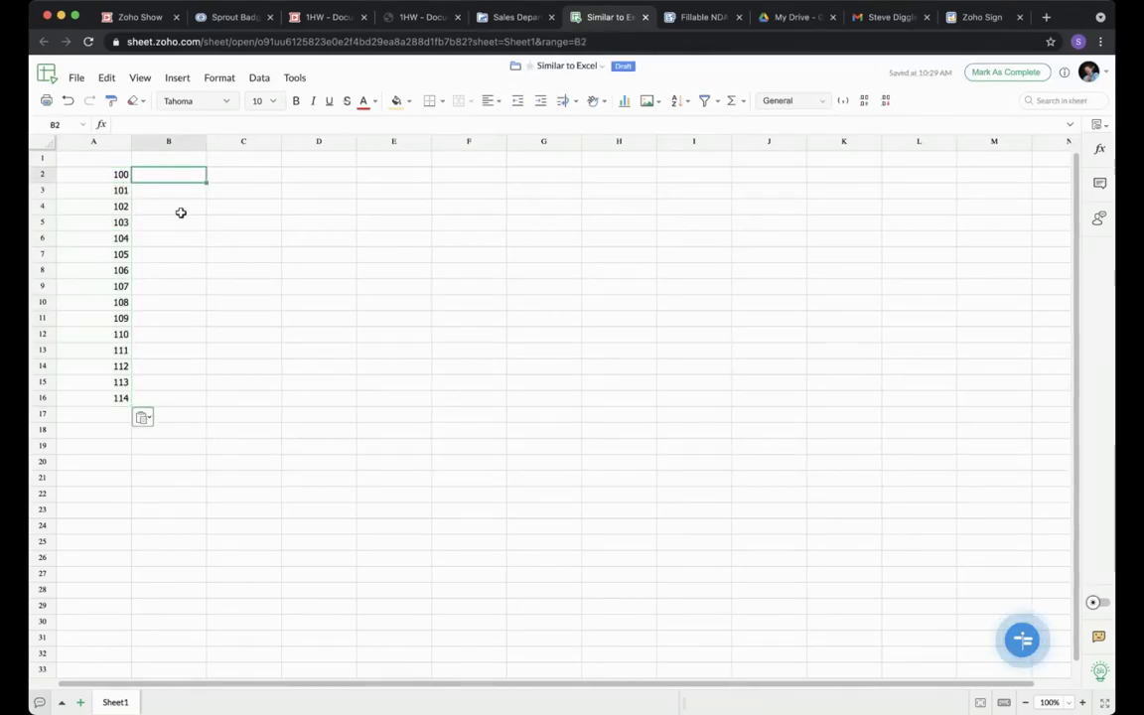
text(30/4)
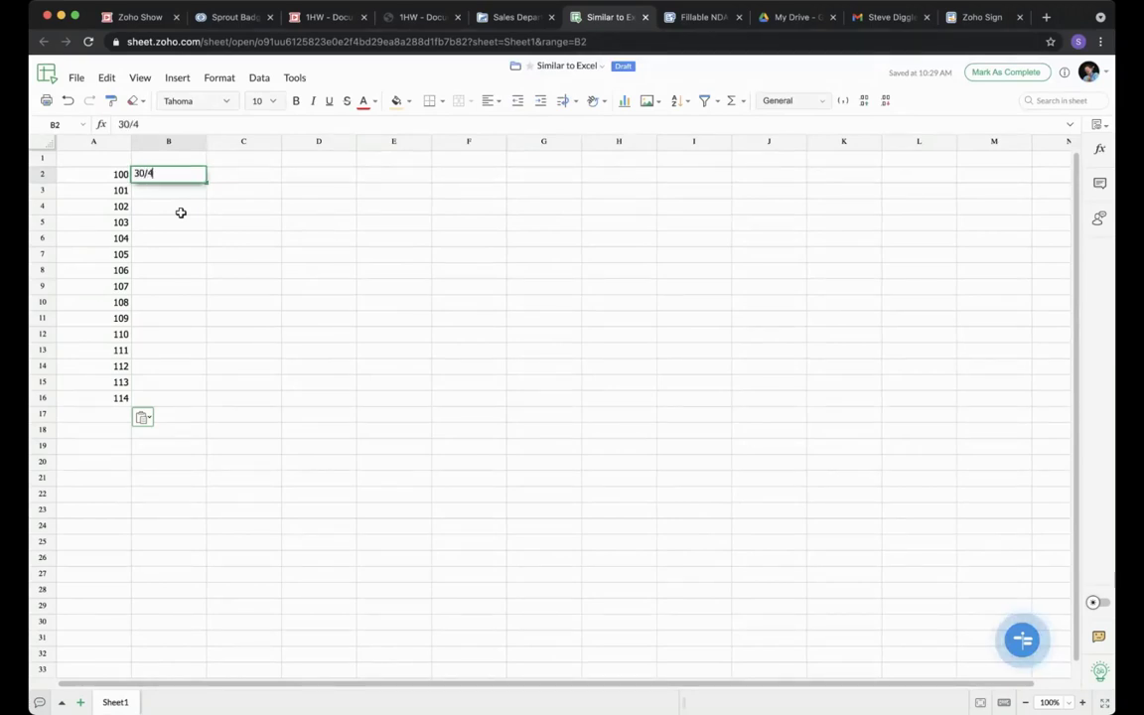
text(/1974)
key(Return)
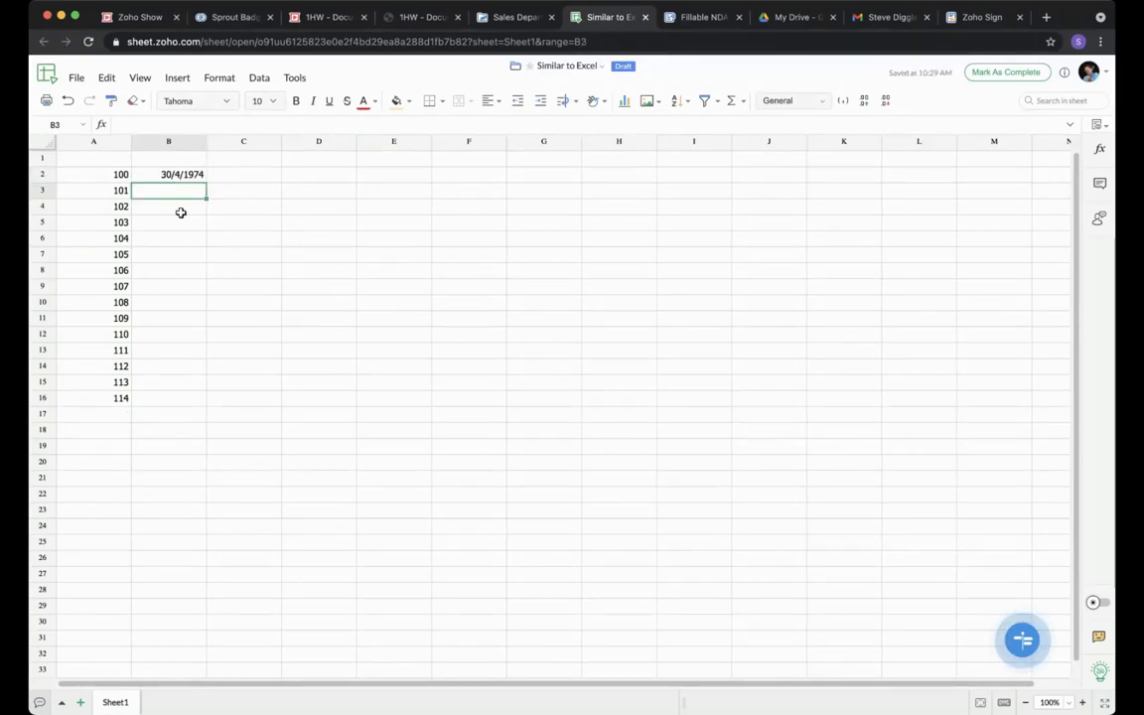
click(189, 175)
drag(204, 185, 197, 407)
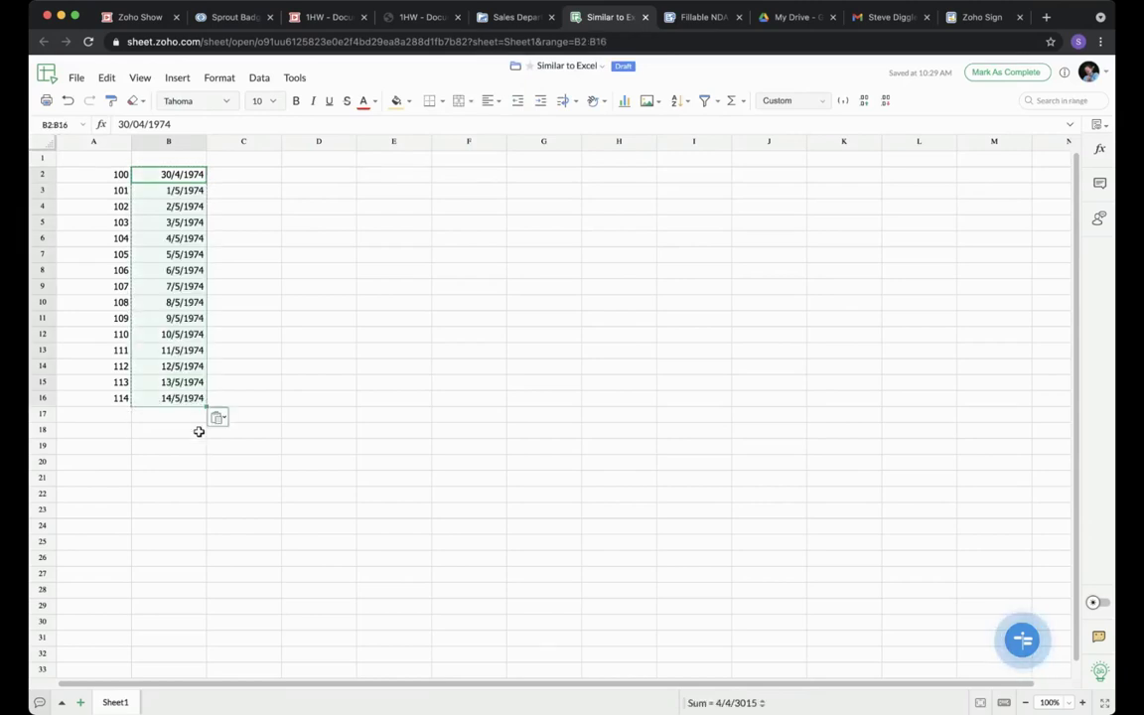
click(182, 450)
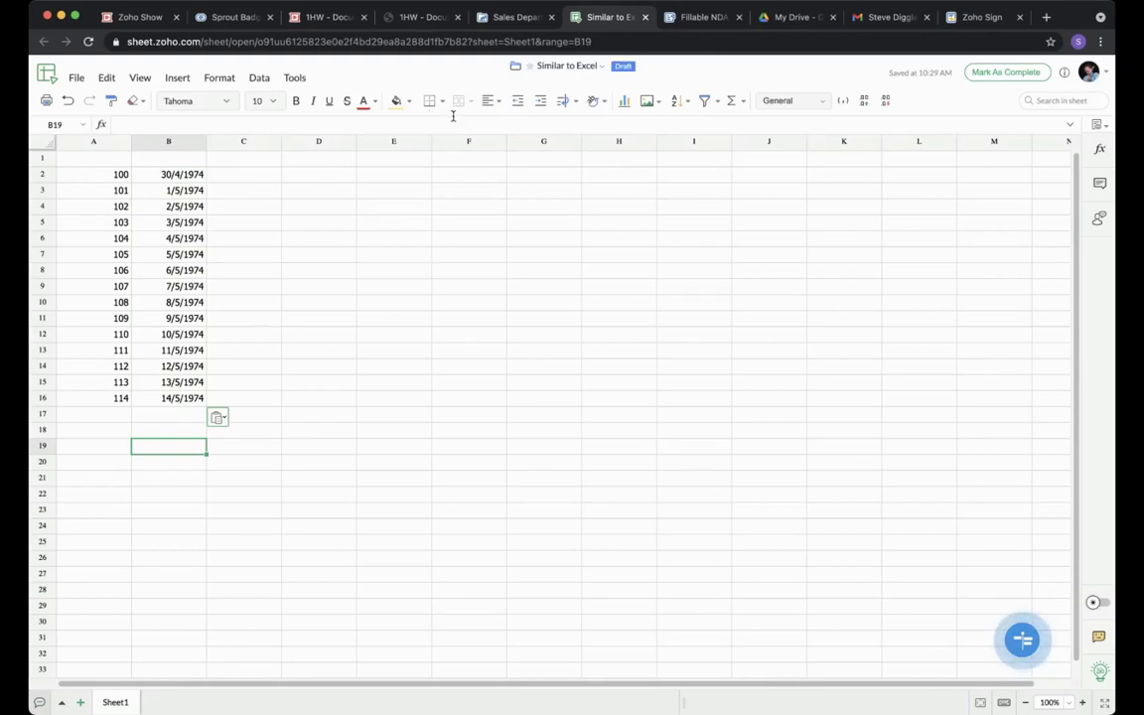
Bold the numbers and dates in A2:B16, then return to the Sales Department folder.
click(127, 176)
drag(127, 176, 179, 397)
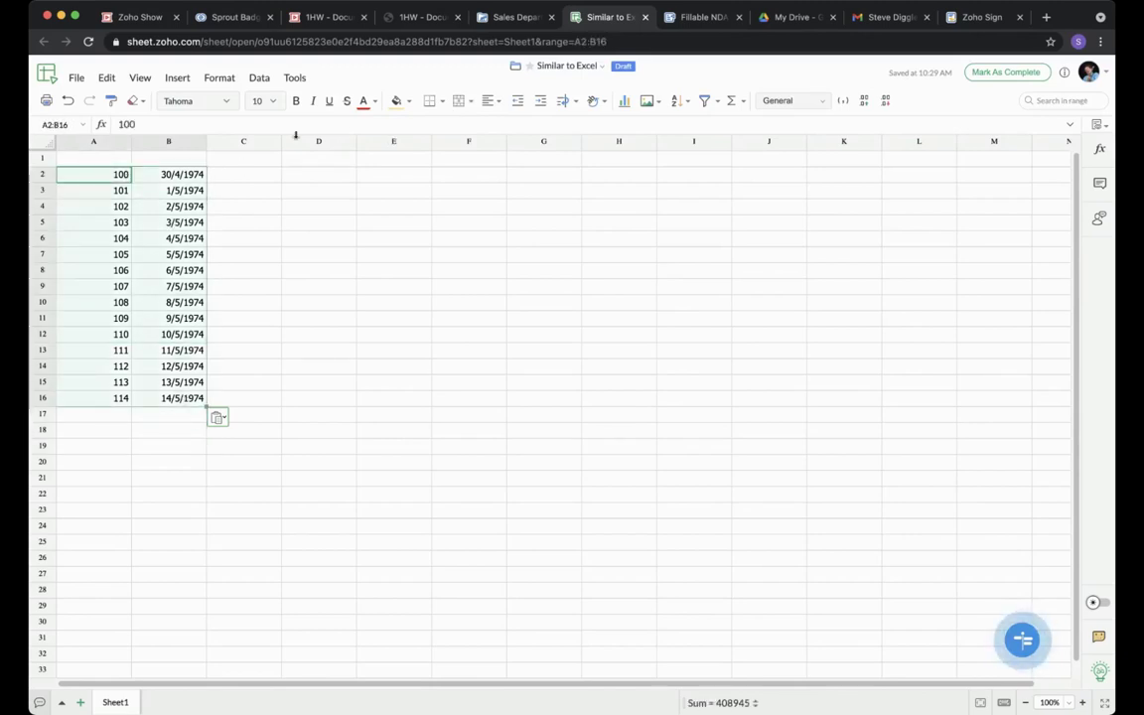
click(297, 101)
click(332, 207)
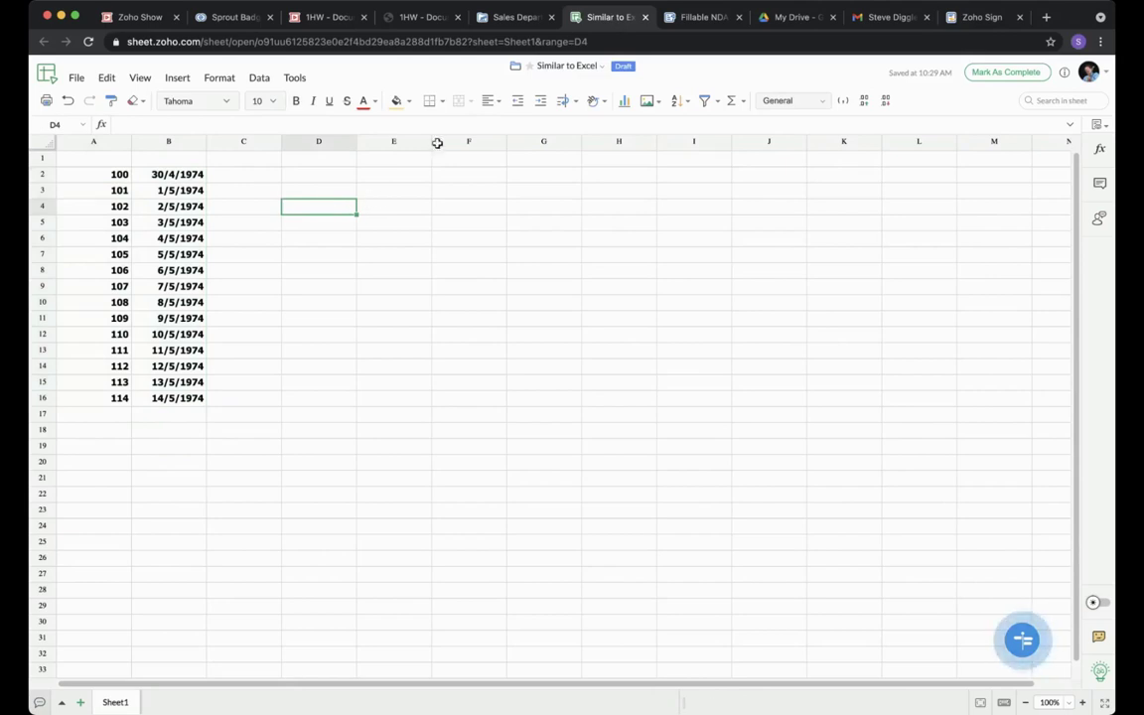
click(518, 22)
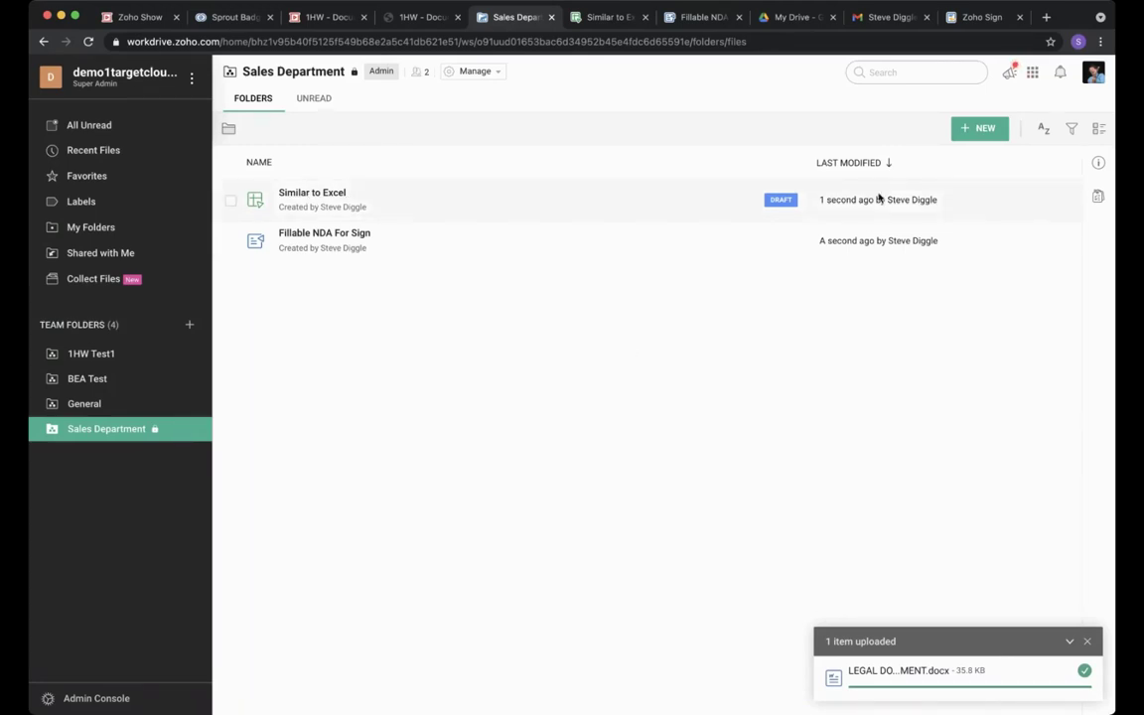
Create a new Zoho Show presentation from the NEW menu.
click(979, 130)
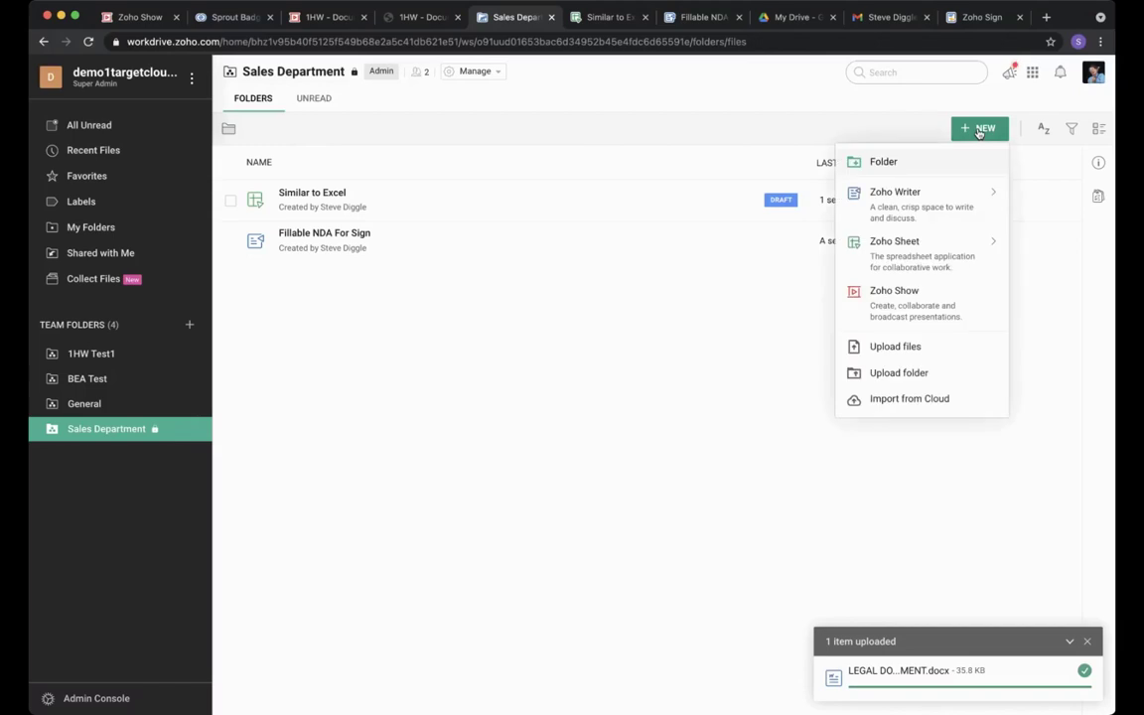
click(928, 300)
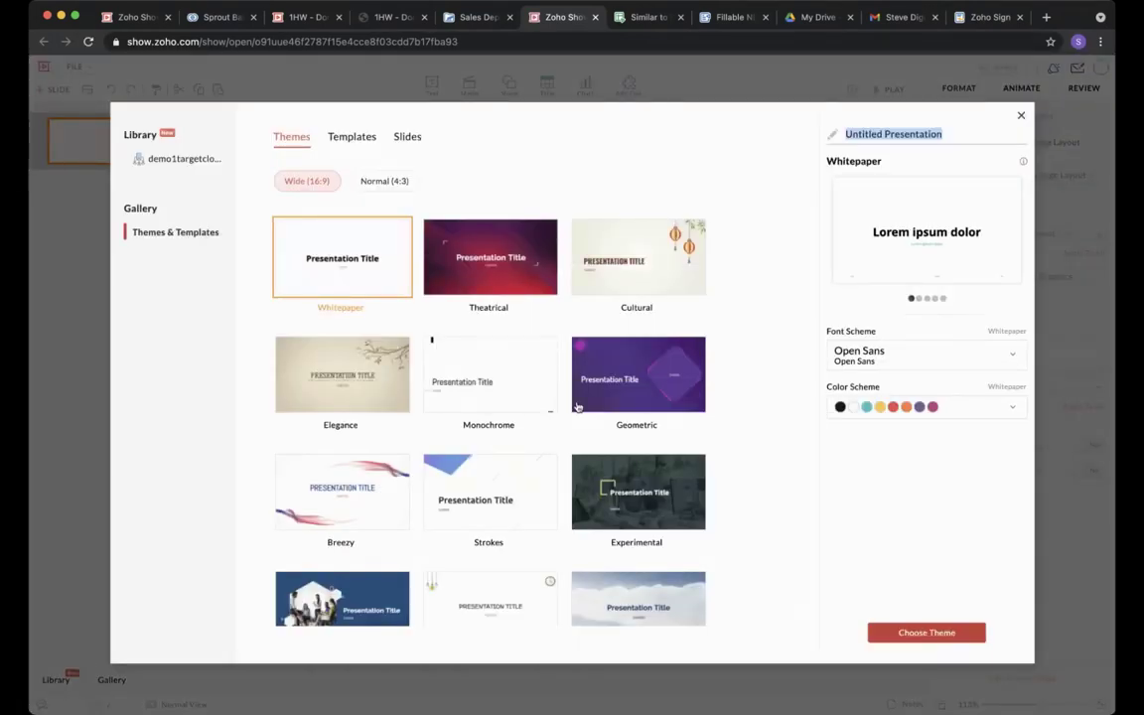
Apply the Doodles theme to the new presentation.
scroll(500, 361, down, 3)
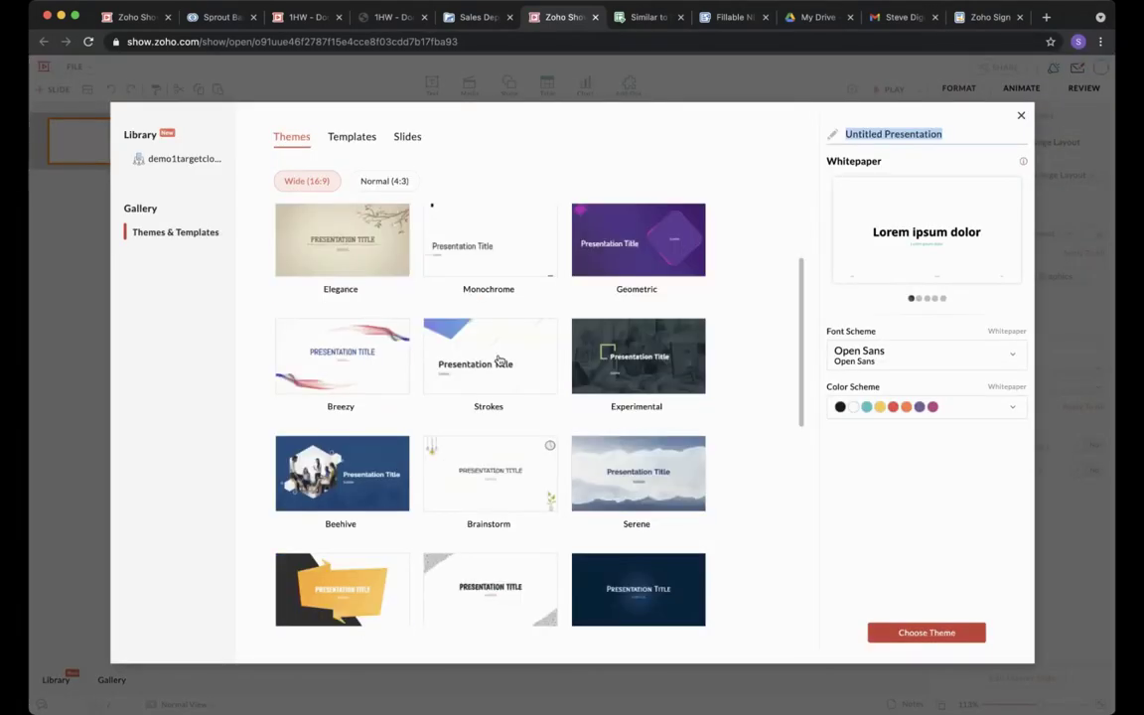
click(490, 571)
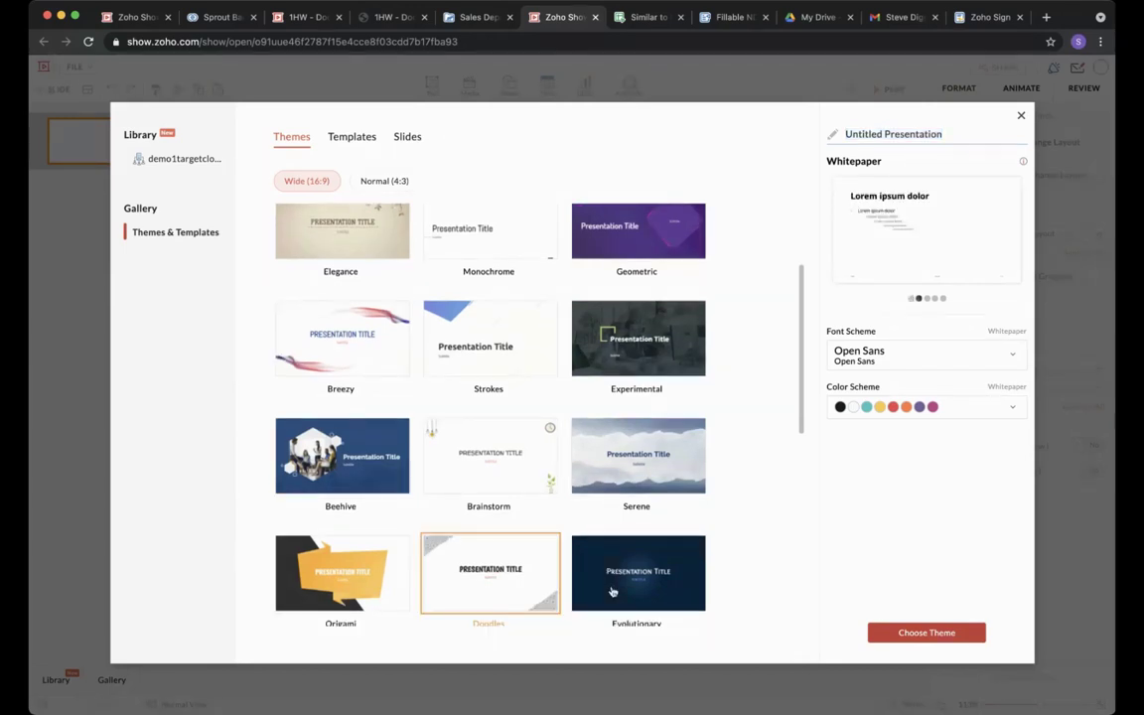
click(927, 632)
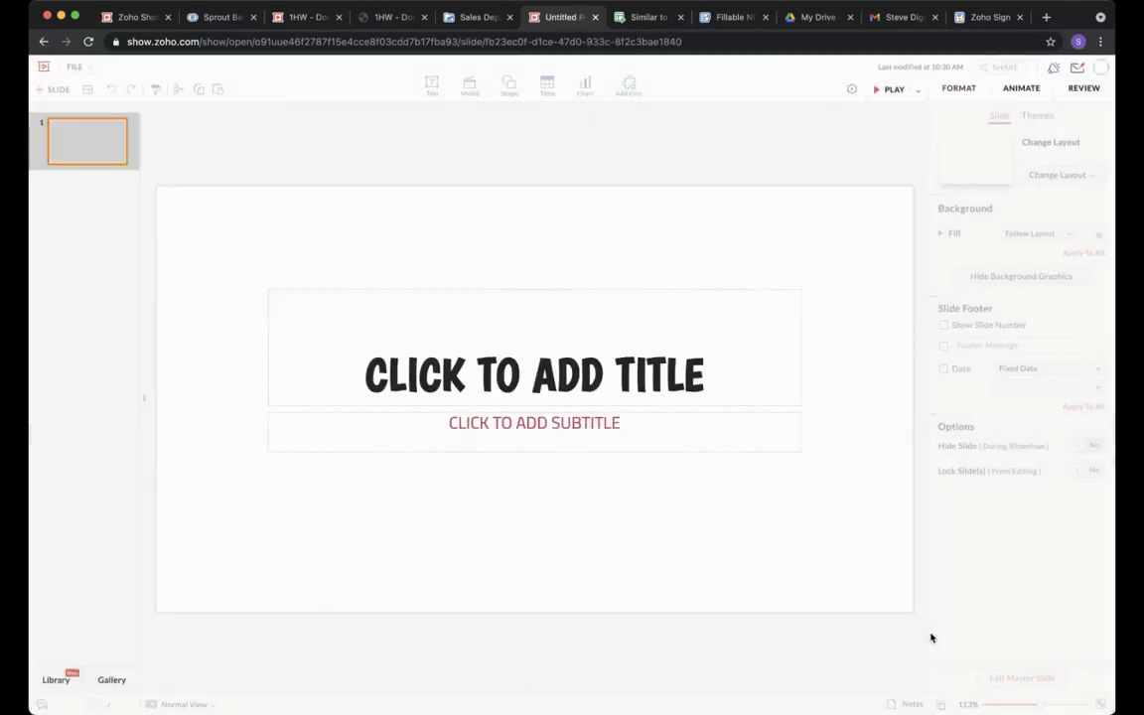
Duplicate slide 1, add a Title and Content slide reading 'Bullets', and return to WorkDrive.
right_click(93, 146)
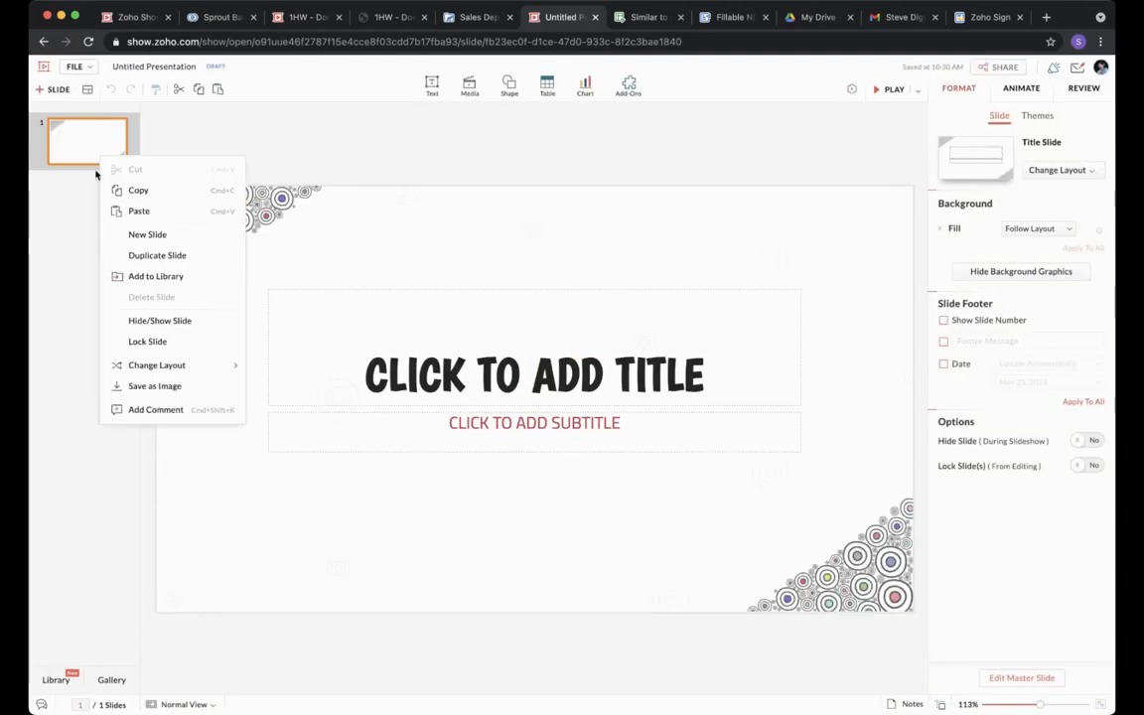
click(151, 234)
right_click(115, 218)
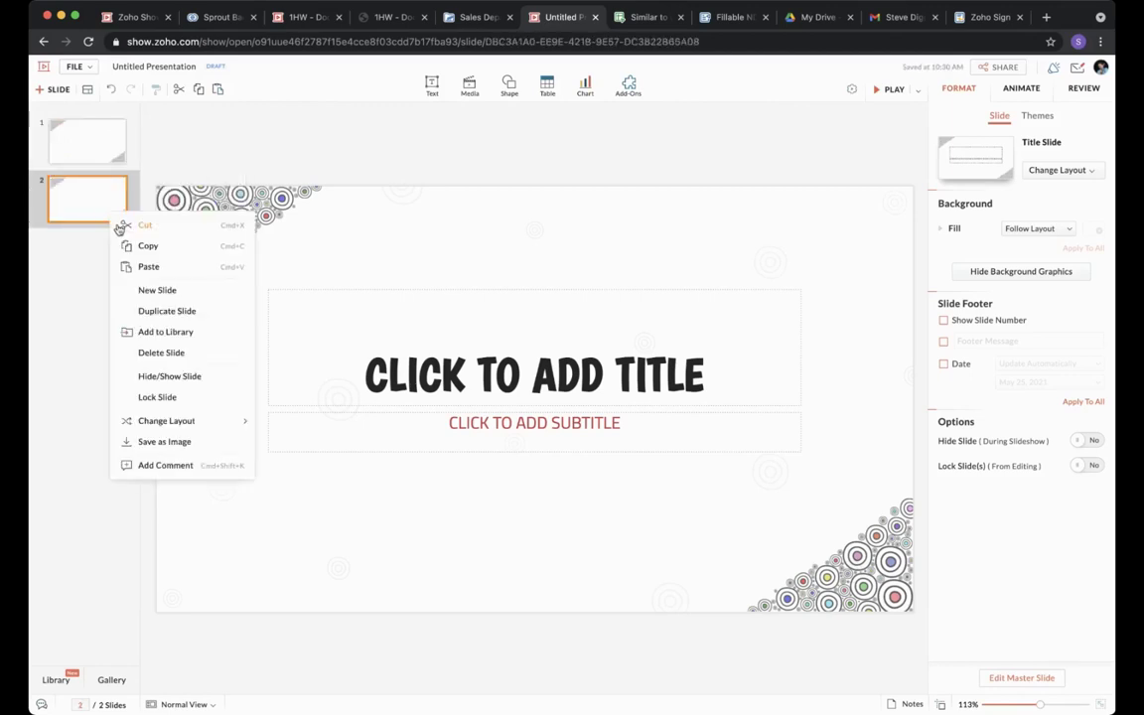
click(169, 289)
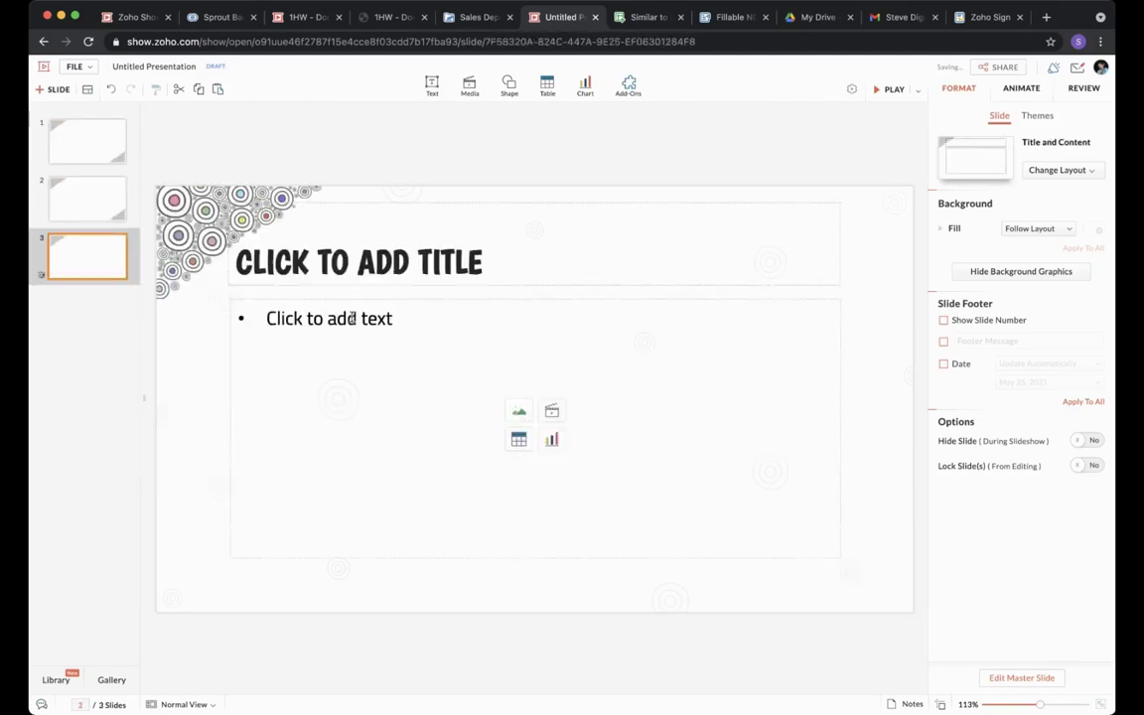
click(375, 356)
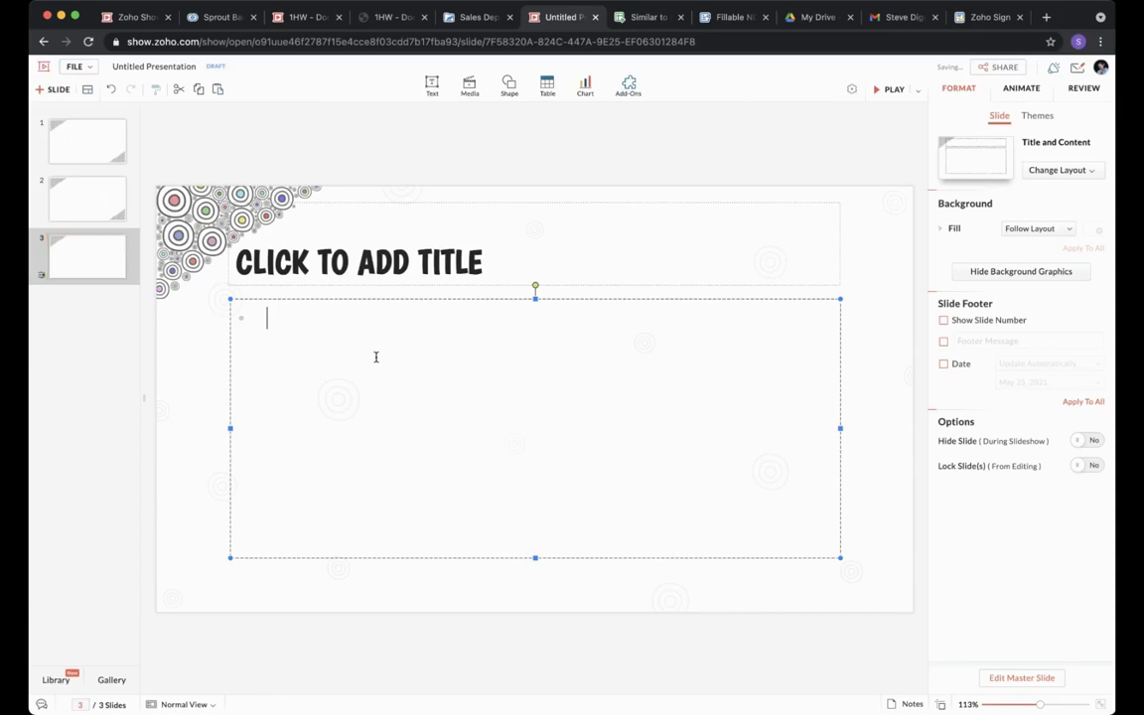
text(Bullets)
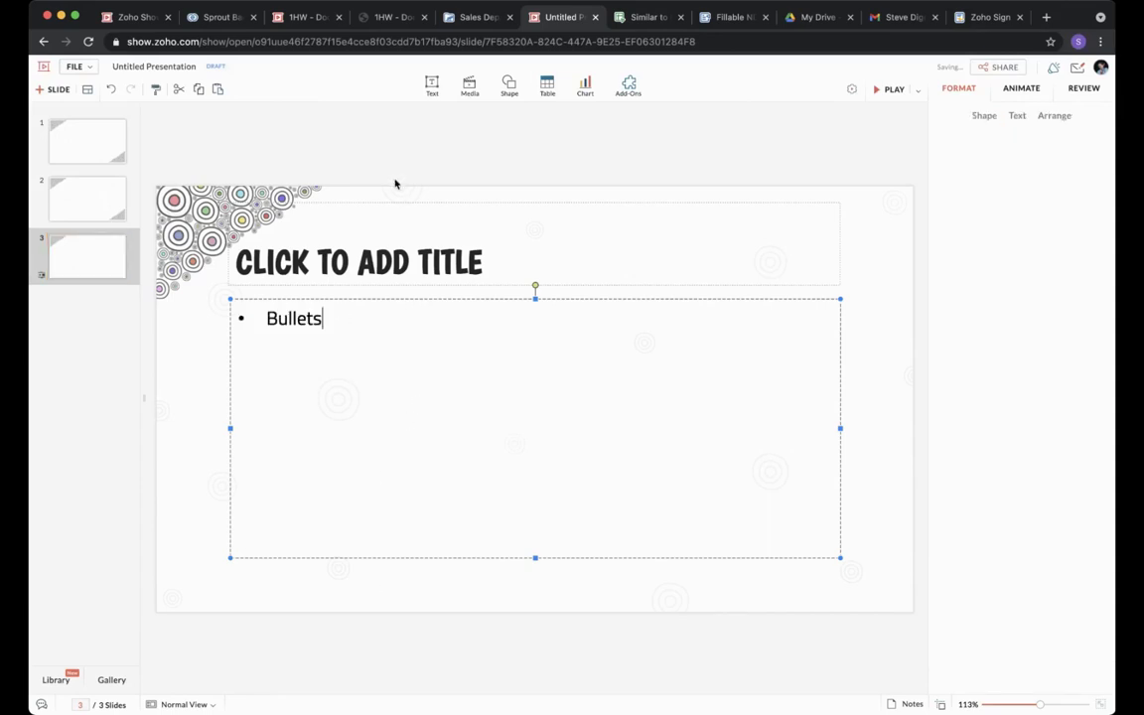
click(364, 135)
click(479, 18)
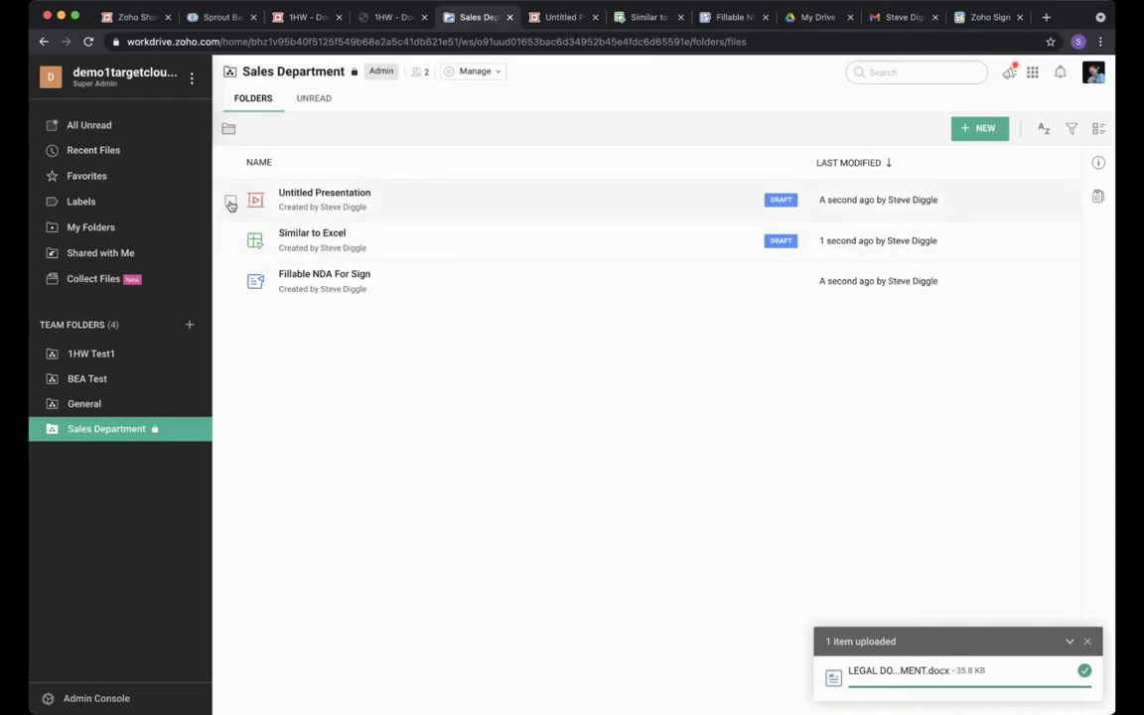
Mark Untitled Presentation and Similar to Excel as ready, then open the All Unread view.
click(231, 202)
click(230, 241)
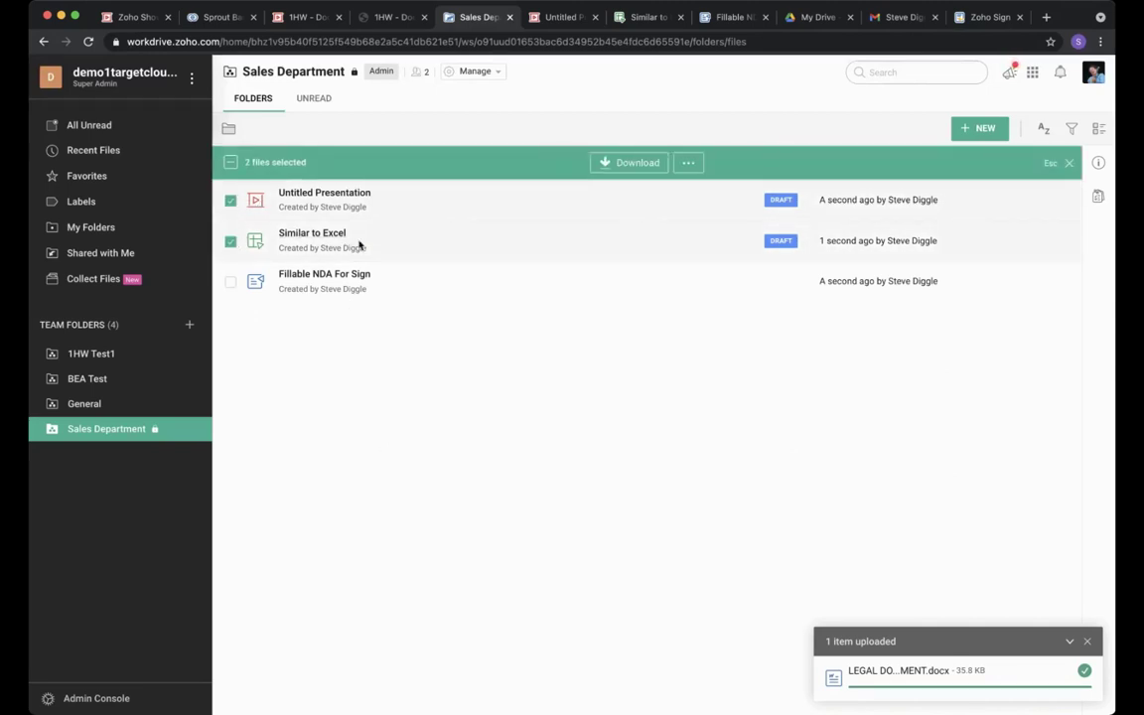
click(689, 164)
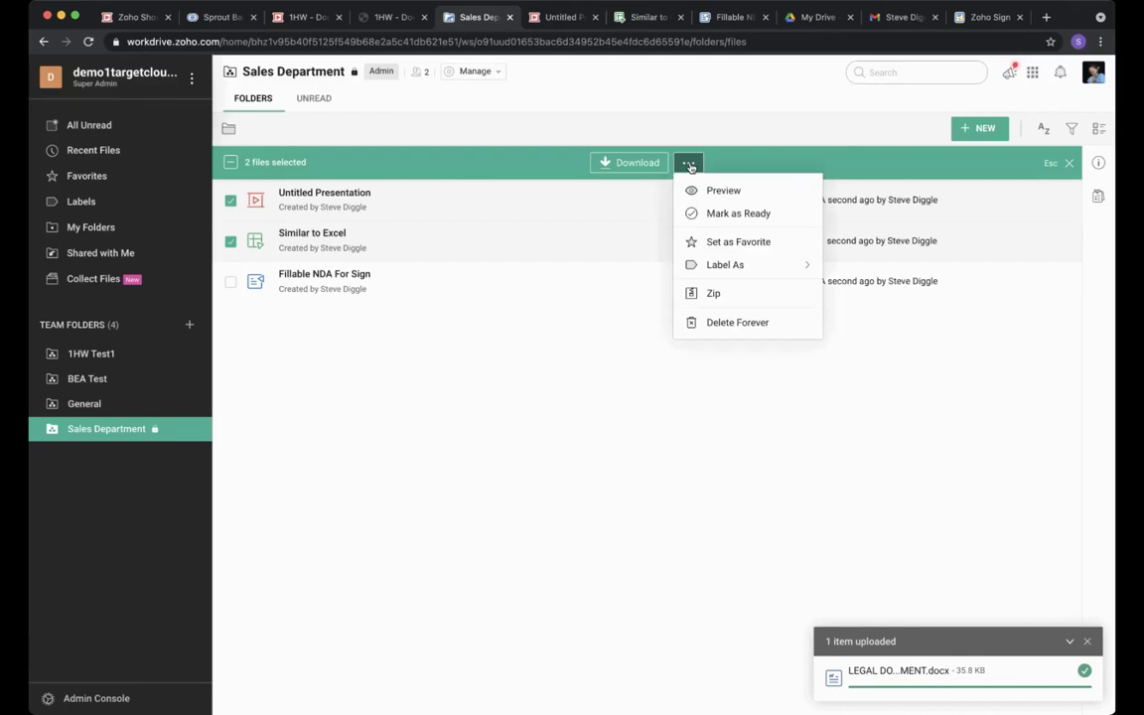
click(746, 216)
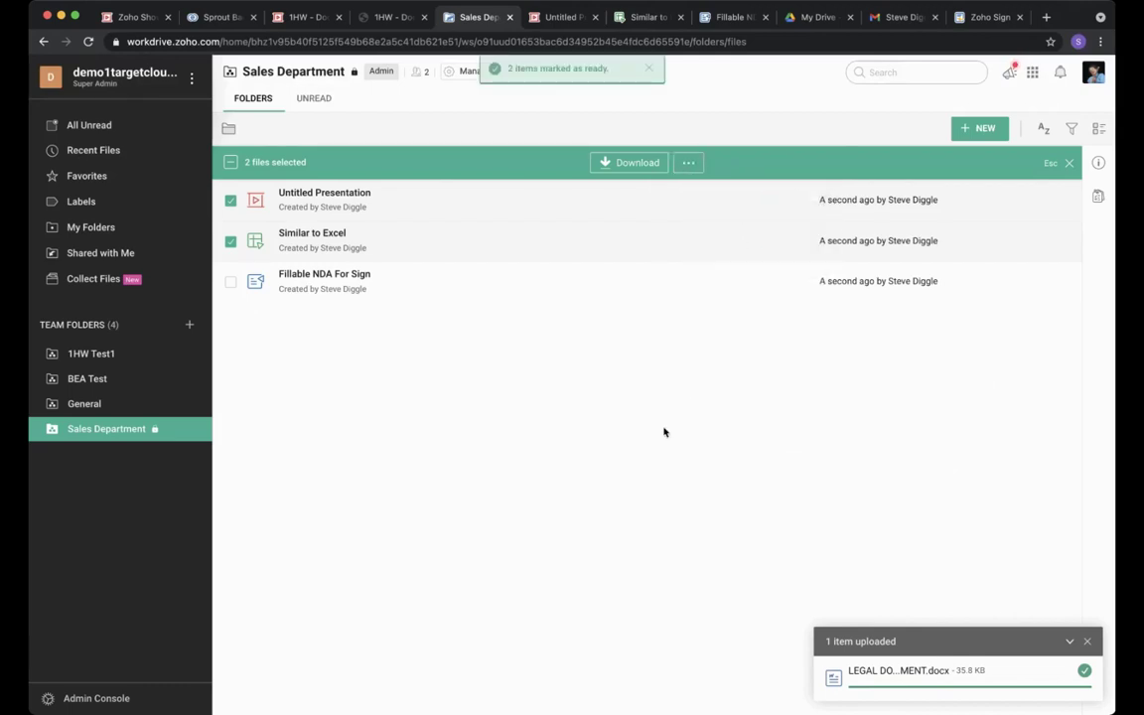
click(231, 242)
click(232, 201)
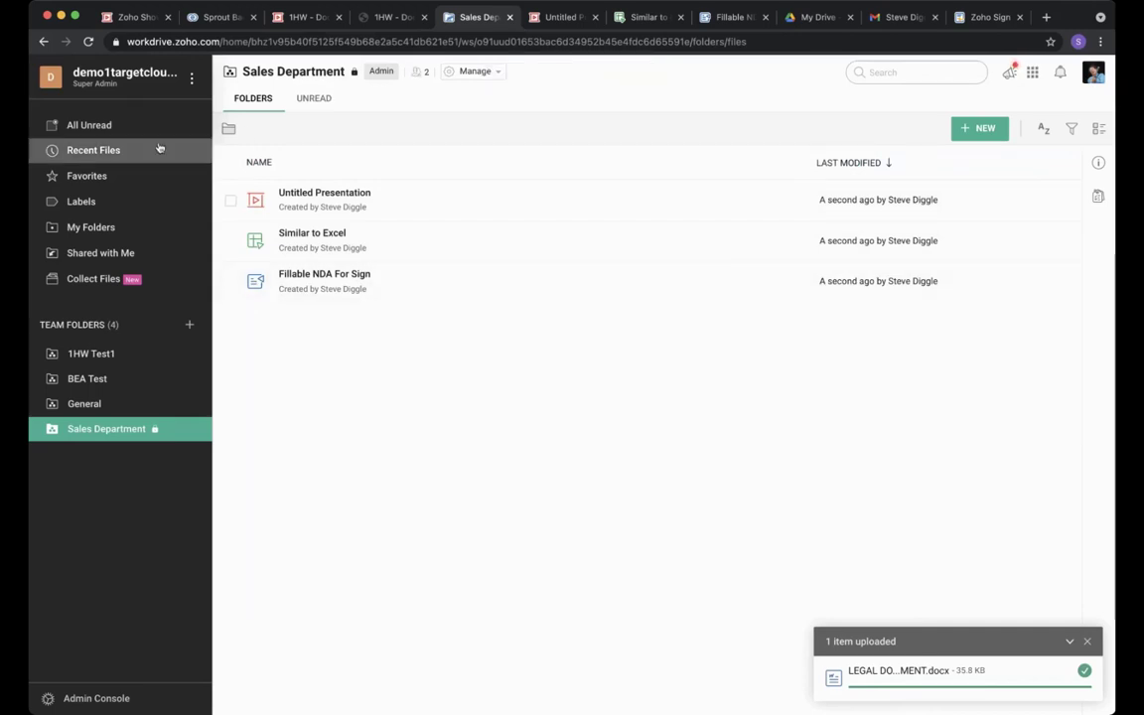
click(111, 133)
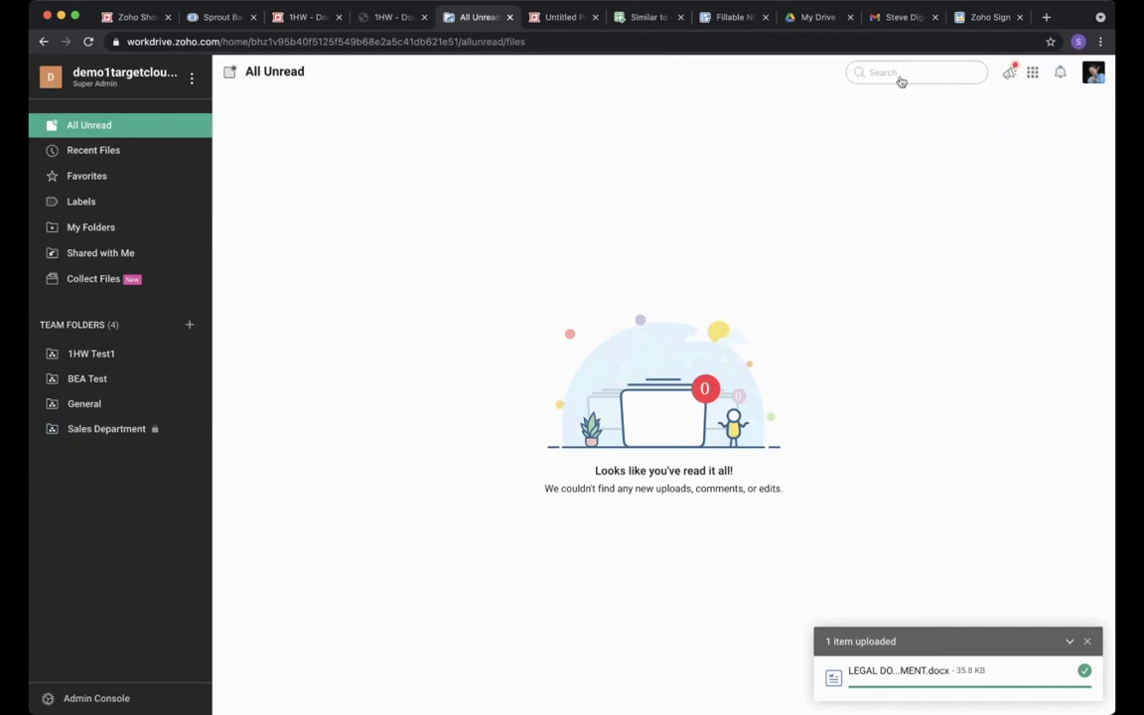
click(900, 77)
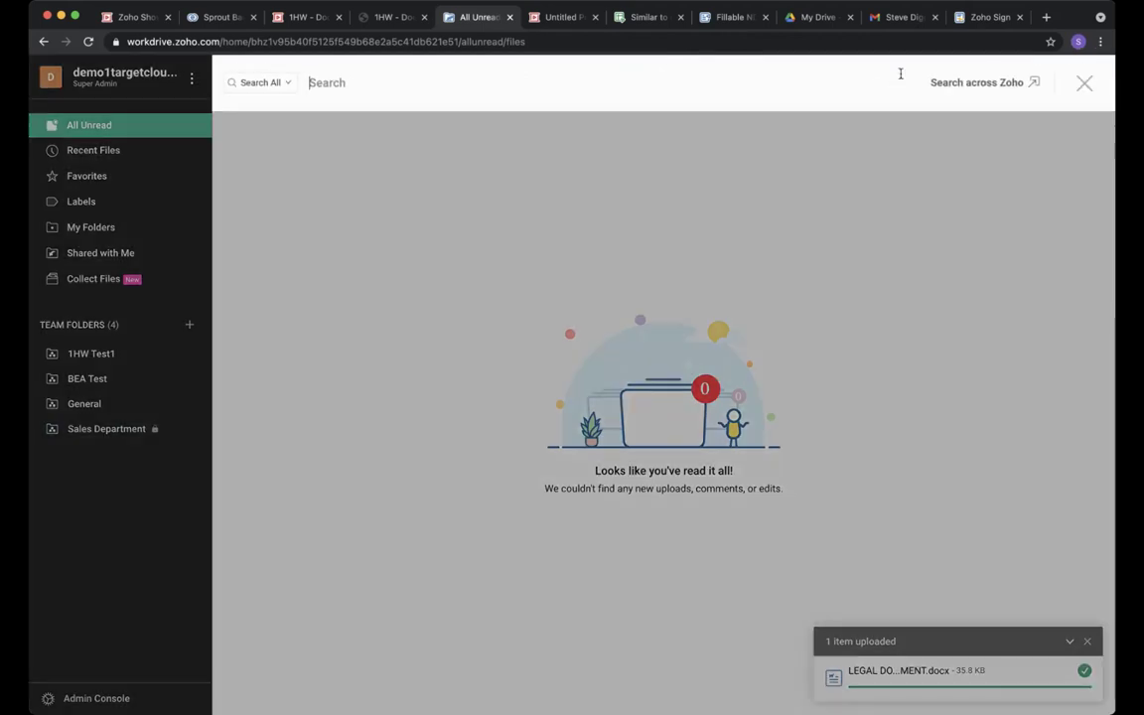
text(excel)
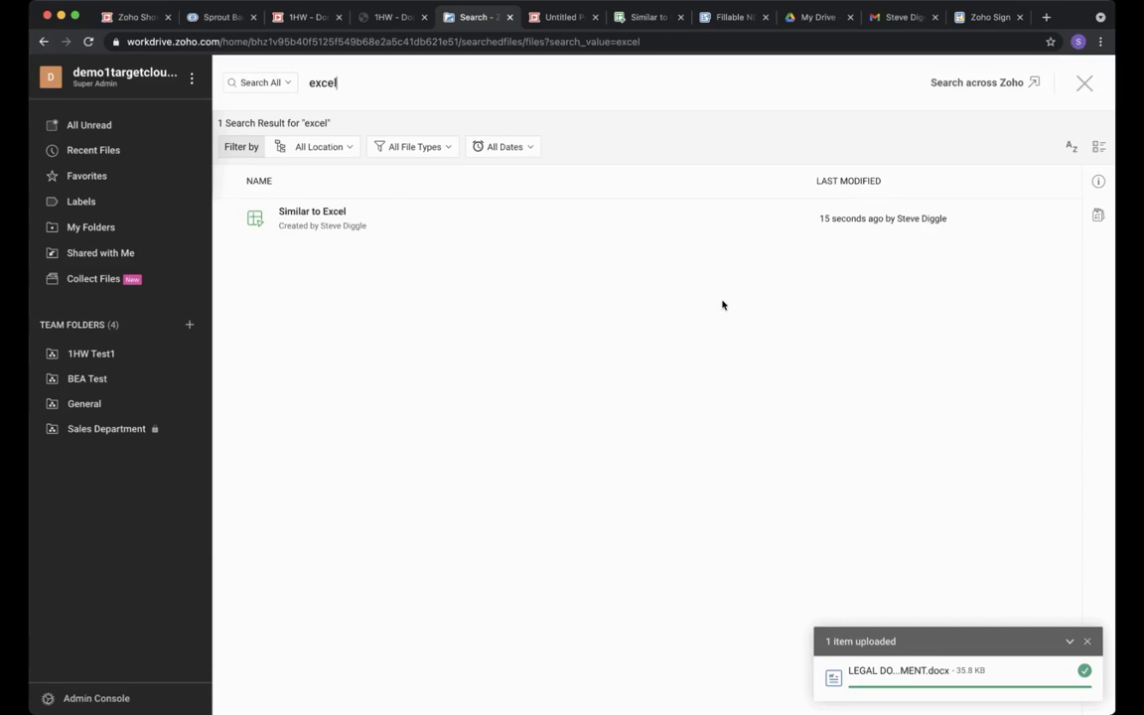
click(1086, 85)
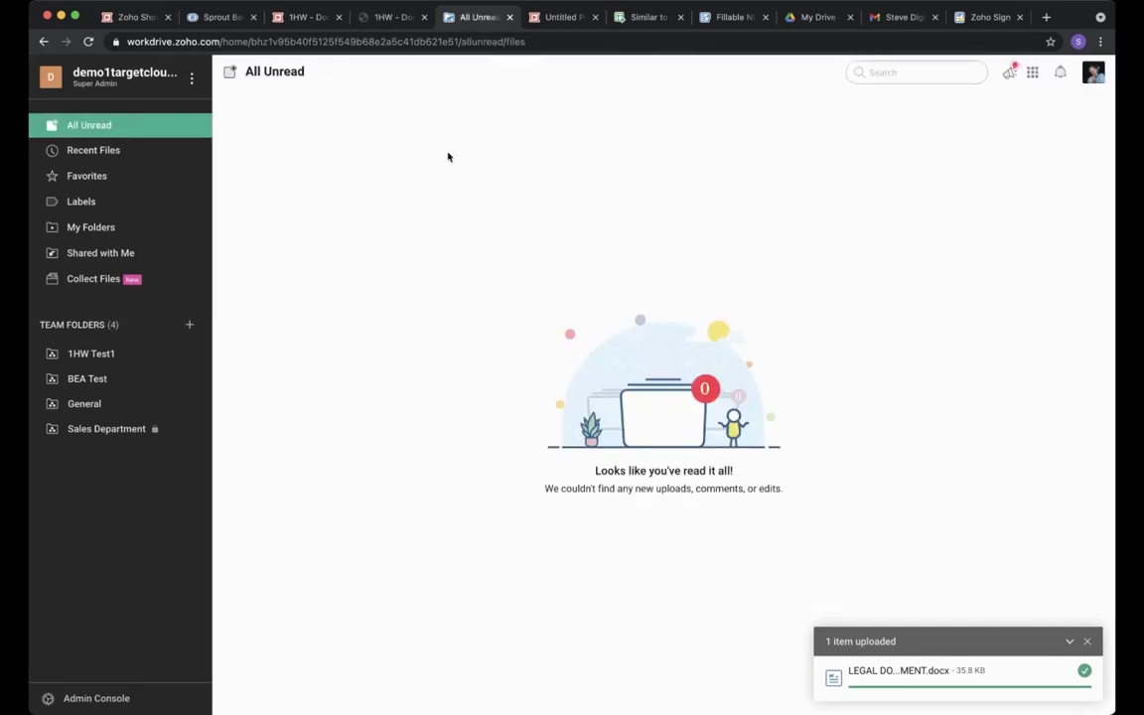
Attach Similar to Excel, Untitled Presentation and Fillable NDA For Sign from Sales Department with team view links.
click(221, 17)
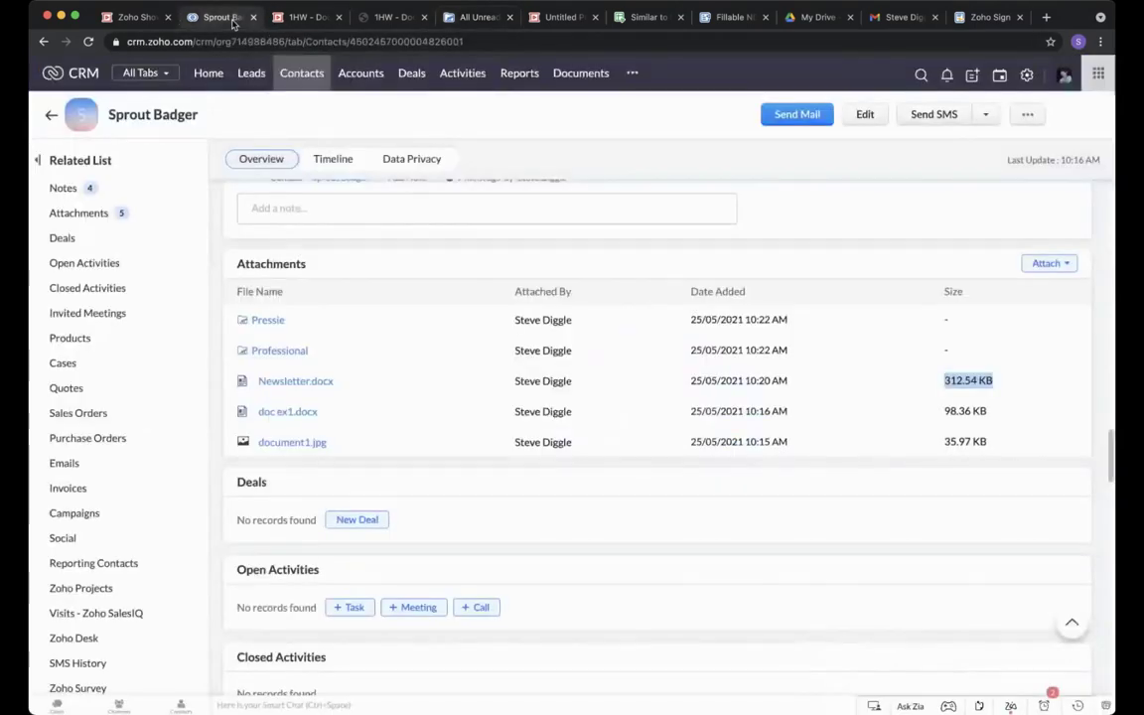
click(1051, 263)
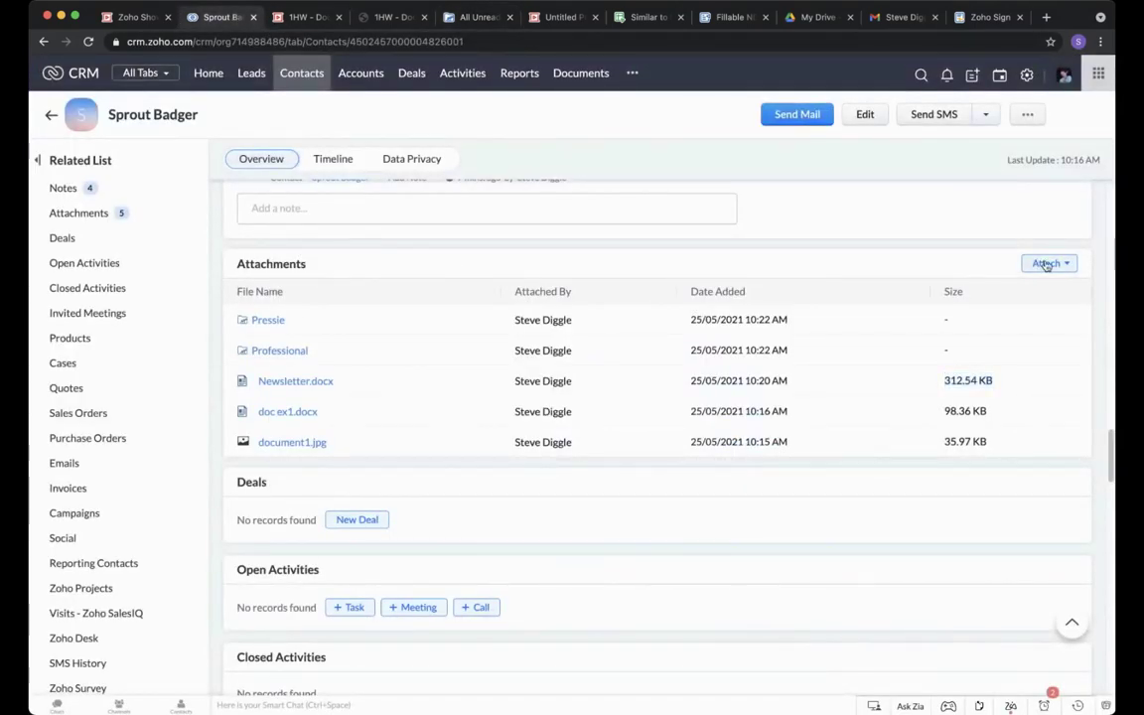
click(1033, 323)
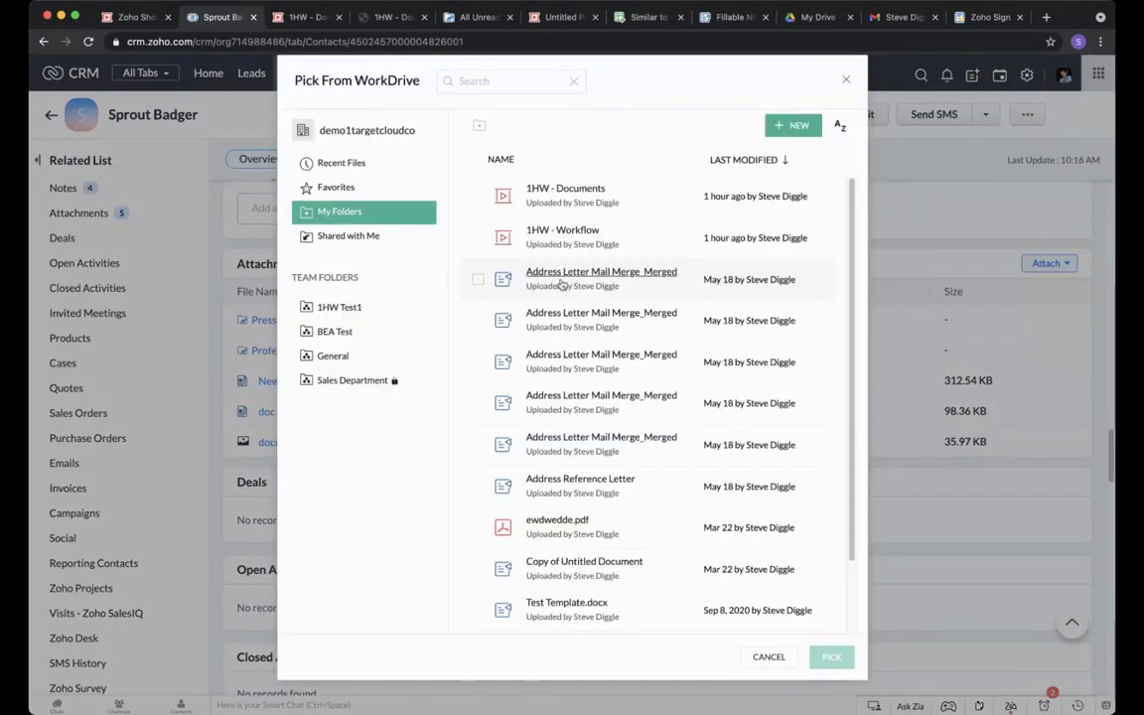
click(353, 383)
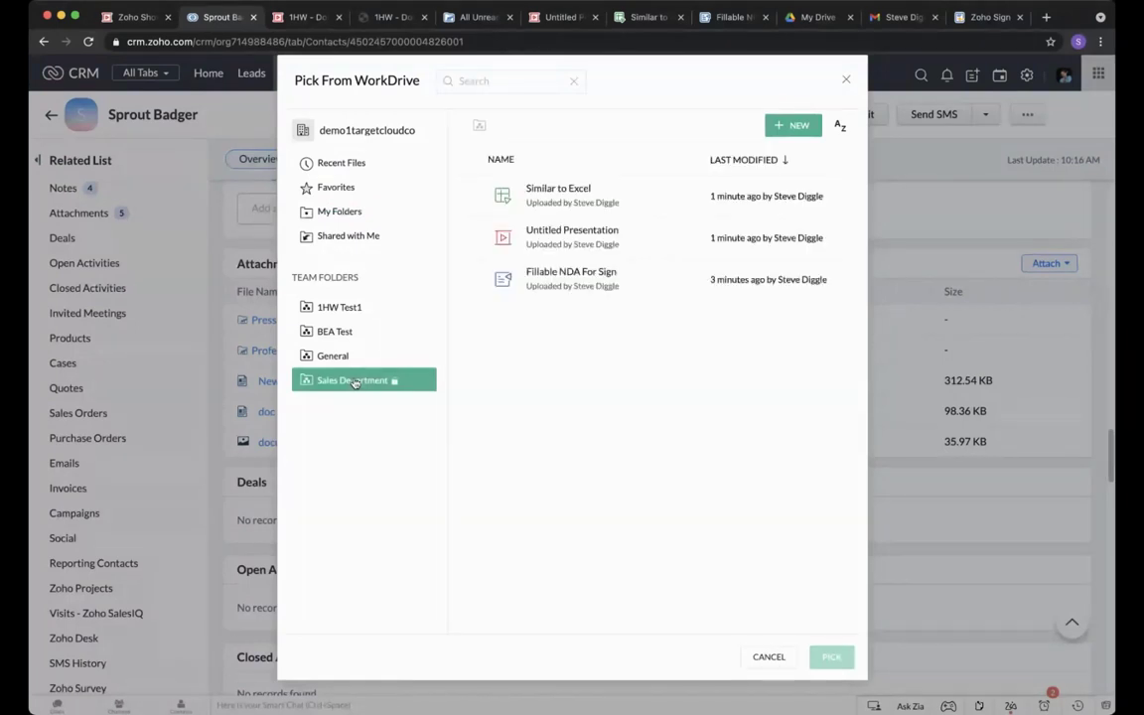
click(477, 196)
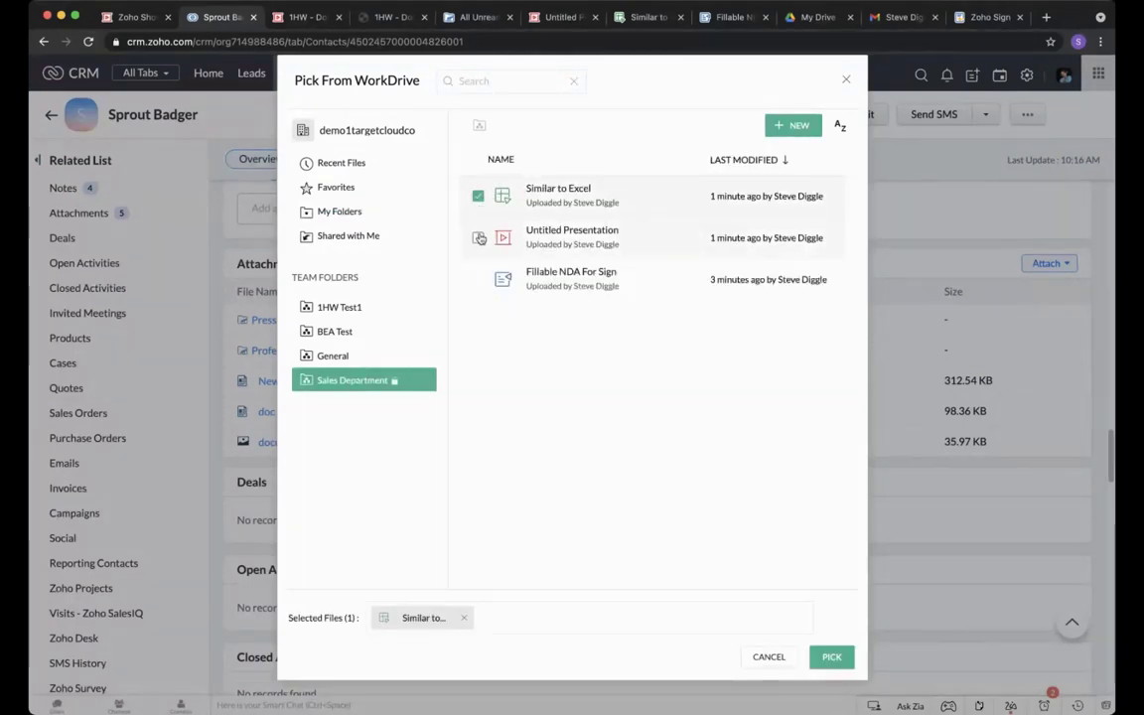
click(478, 237)
click(478, 279)
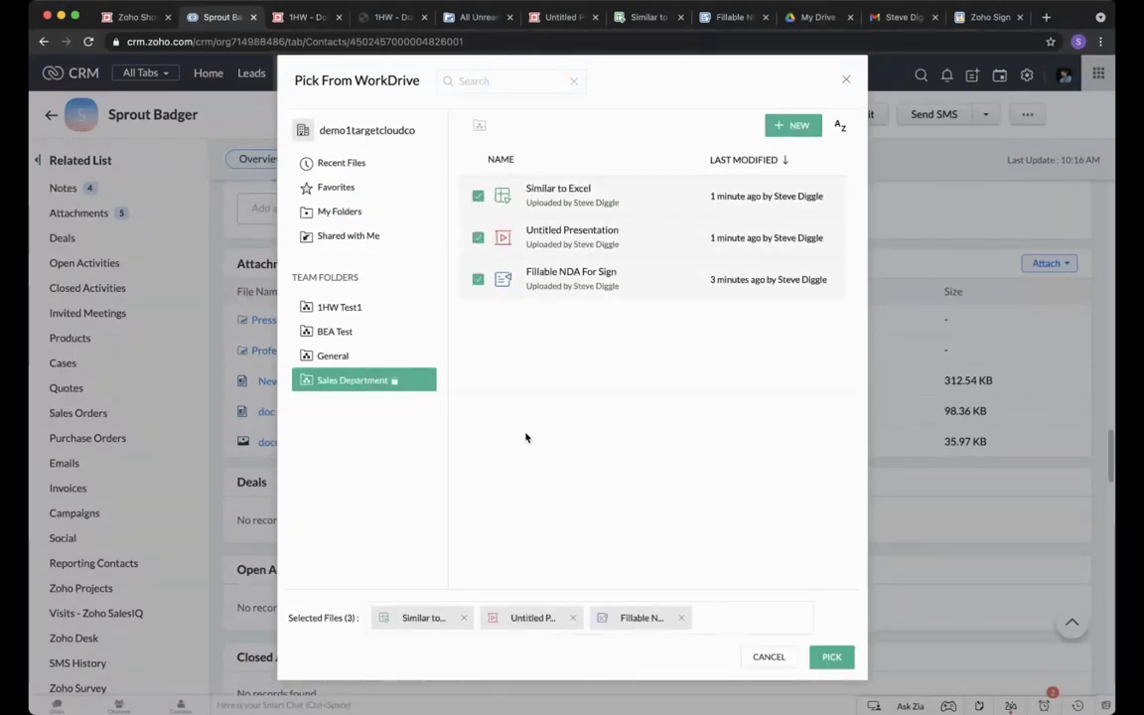
click(832, 657)
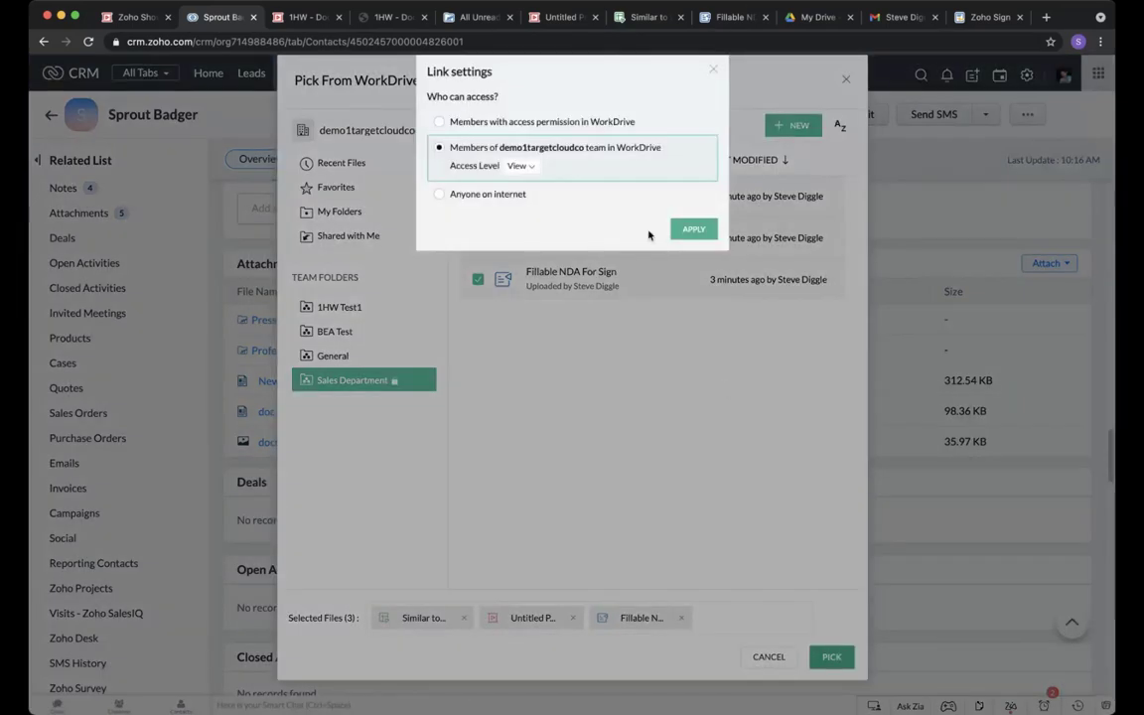
click(701, 236)
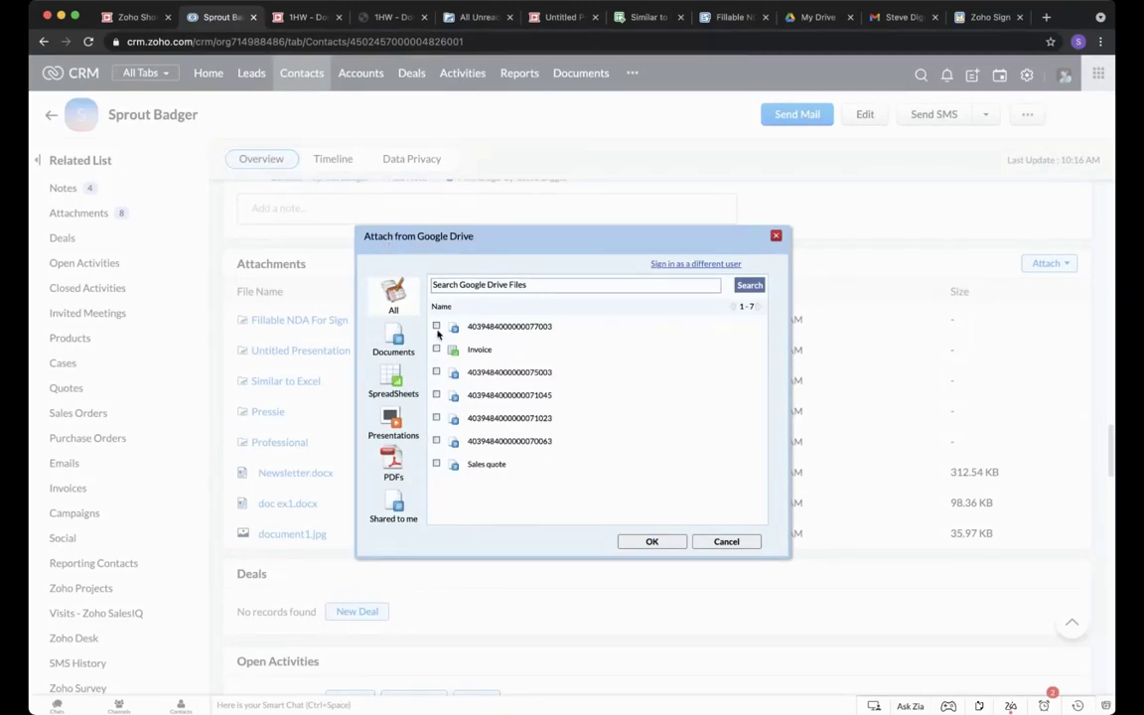
Attach the first Google Drive document (16.33 KB .doc) to the contact, then switch to All Unread.
click(436, 326)
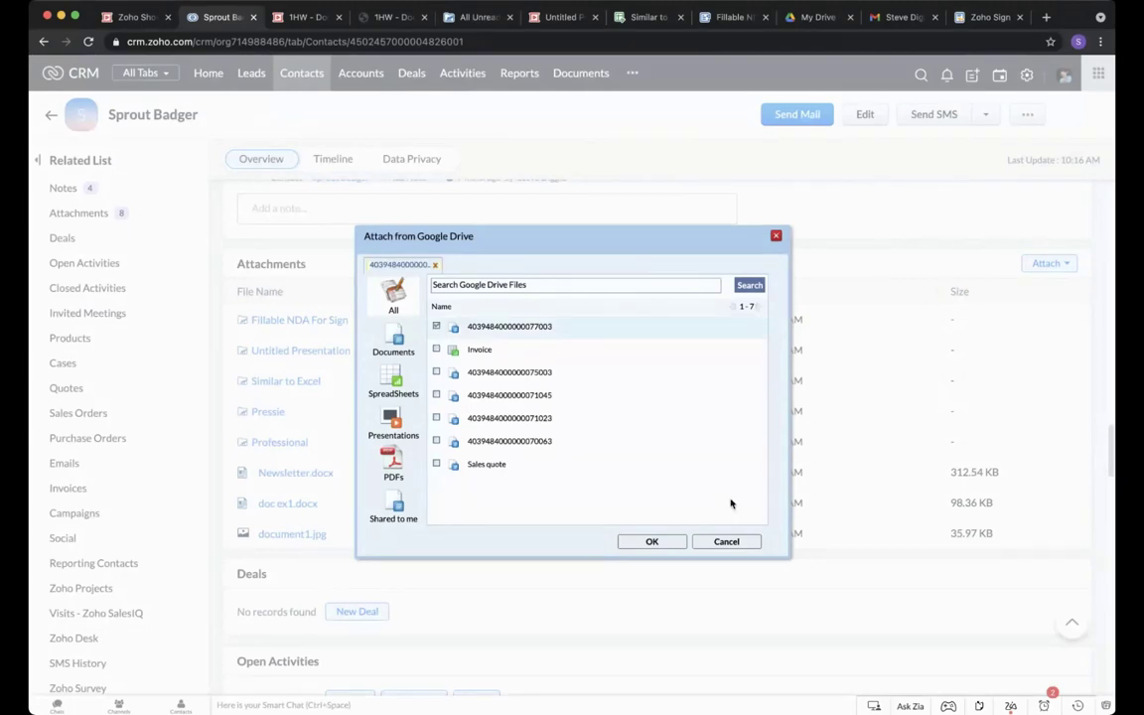
click(664, 542)
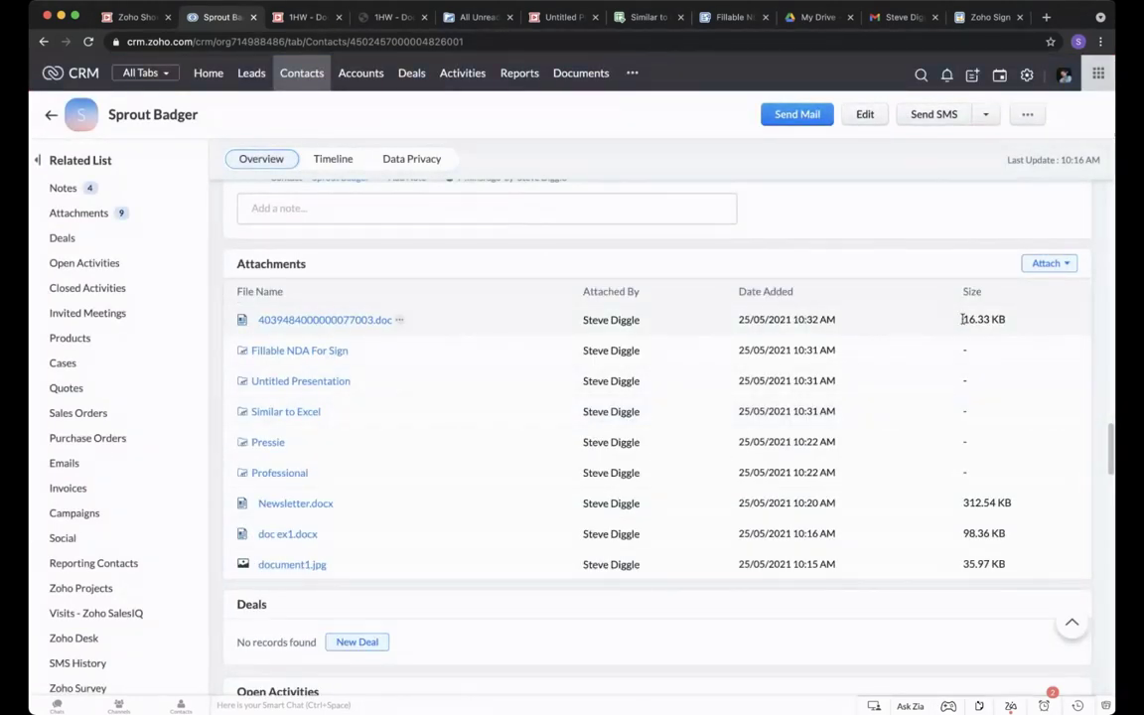
drag(957, 319, 1007, 320)
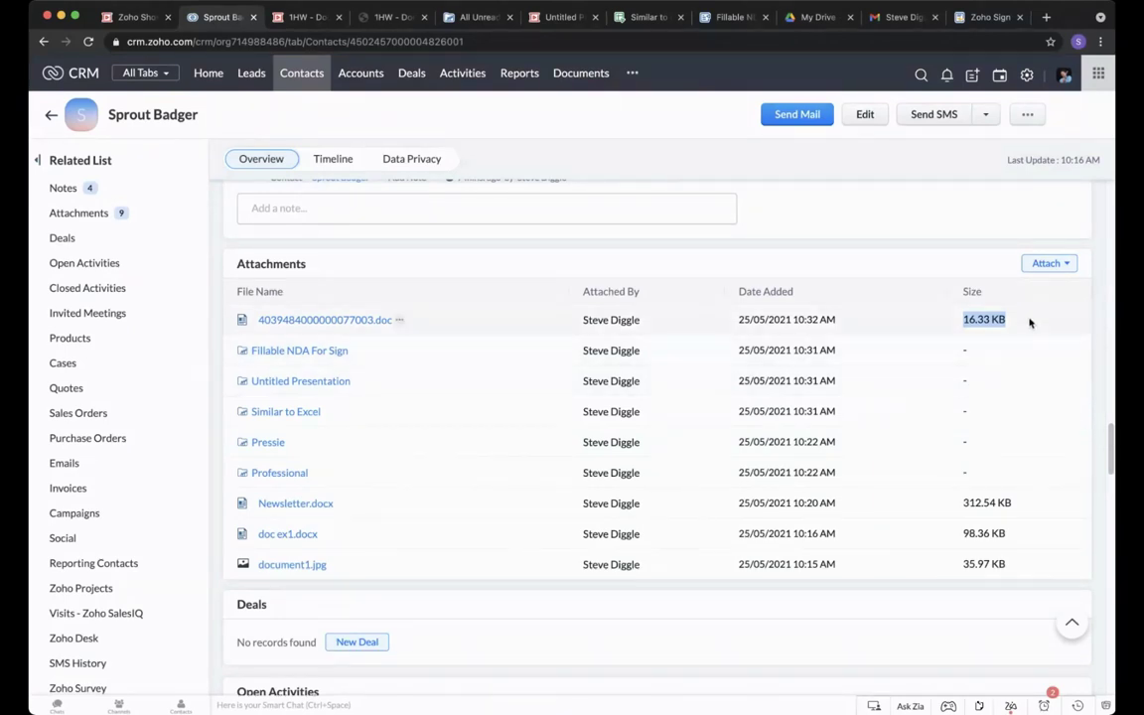
click(1062, 264)
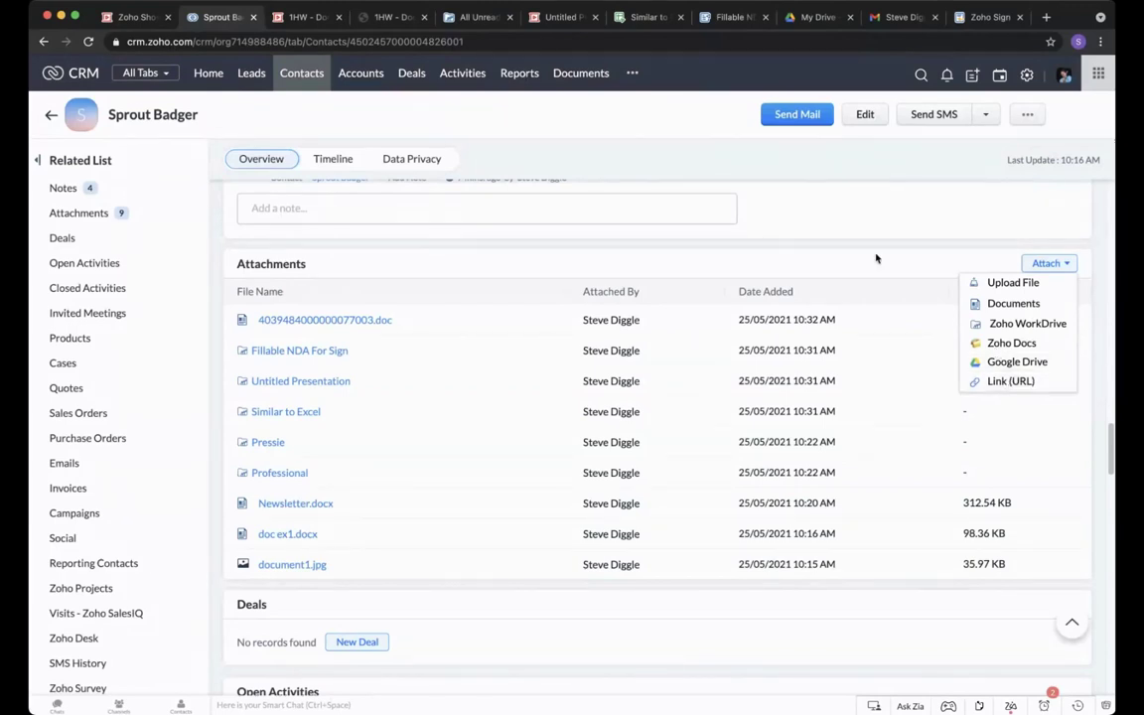
click(470, 17)
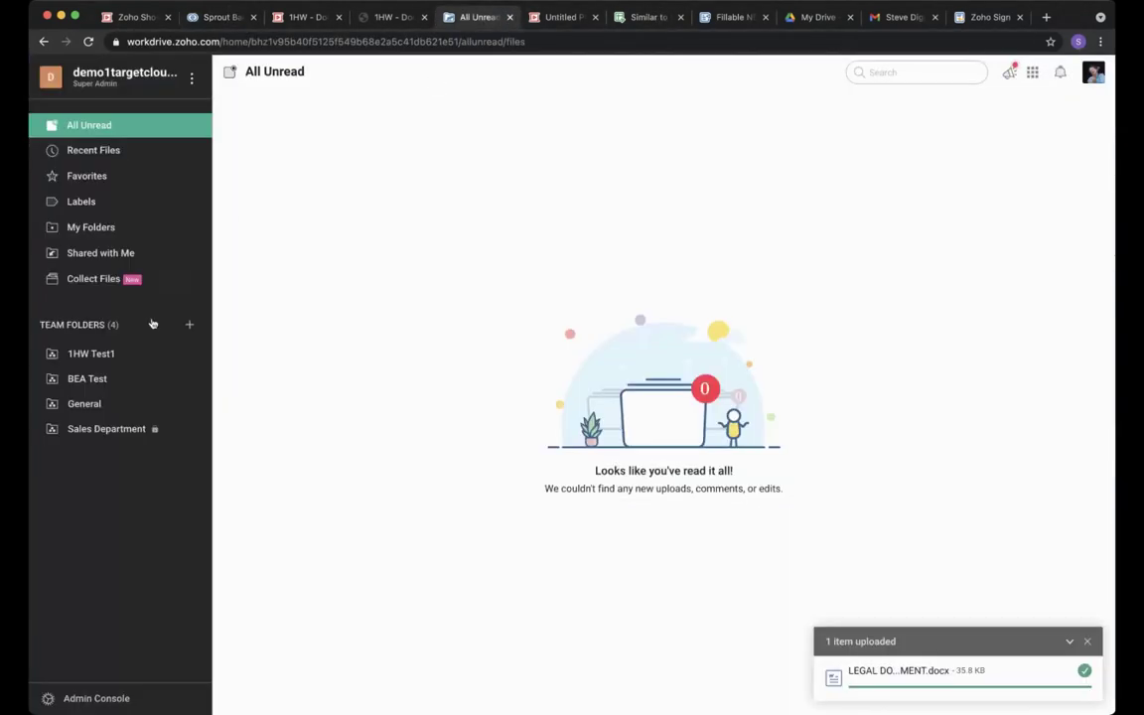
Set Similar to Excel's permalink access to Anyone on internet, copy the link, and return to CRM.
click(127, 430)
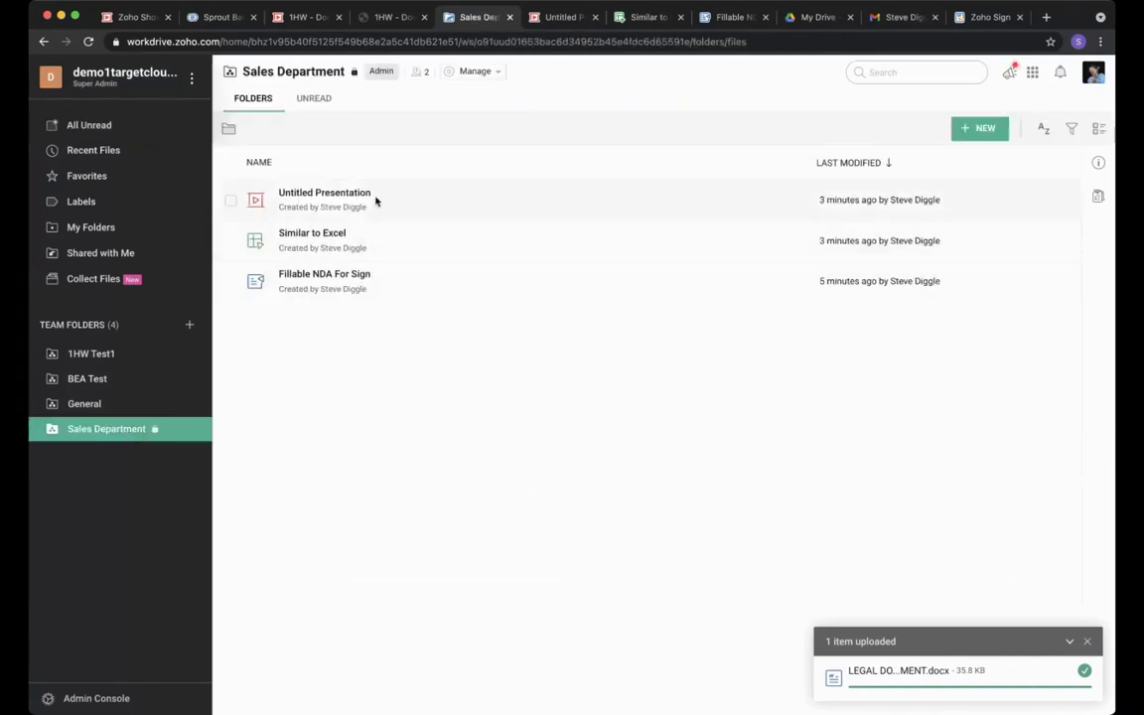
click(230, 241)
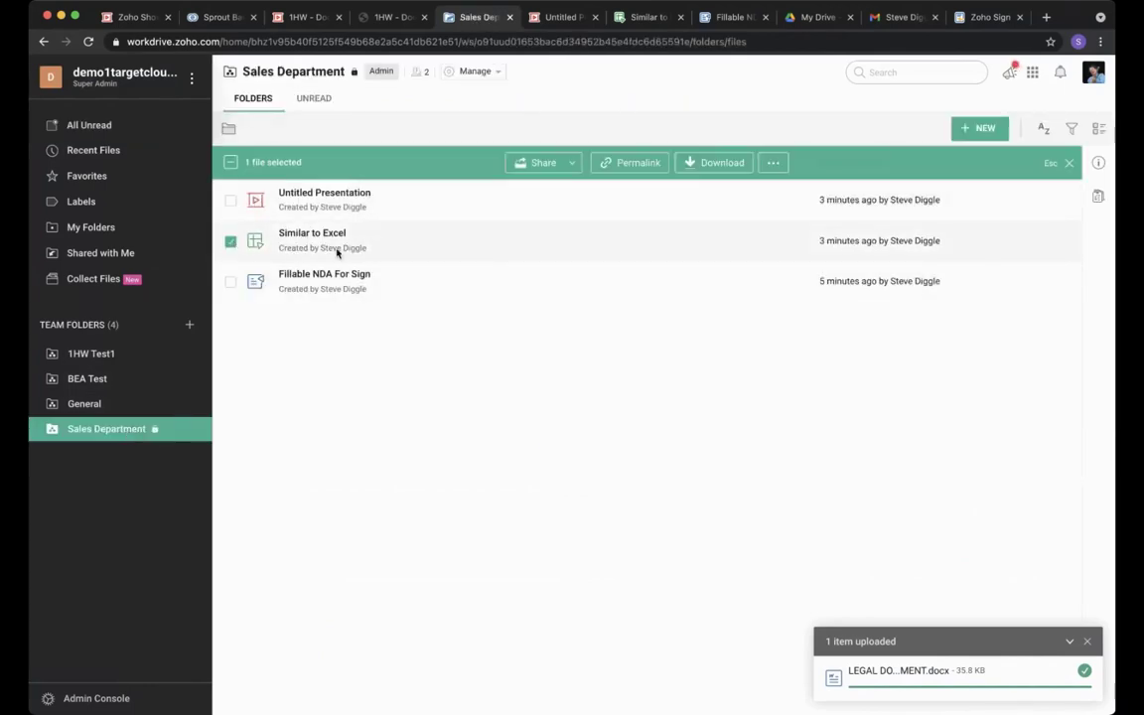
click(637, 165)
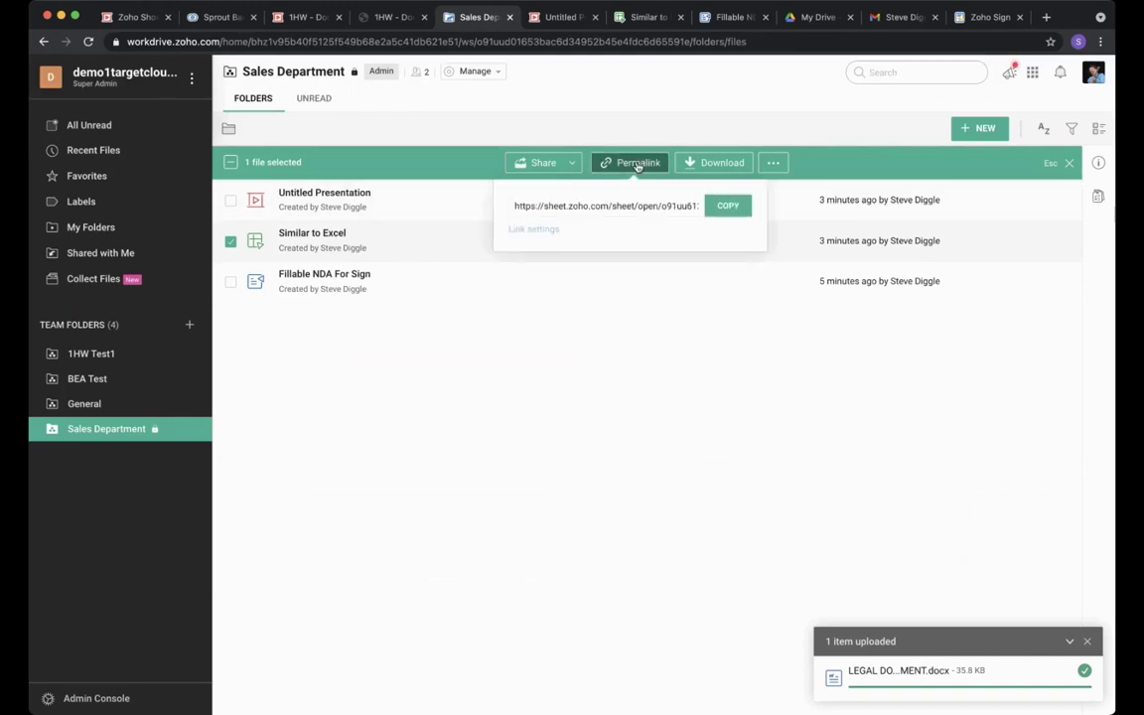
click(725, 207)
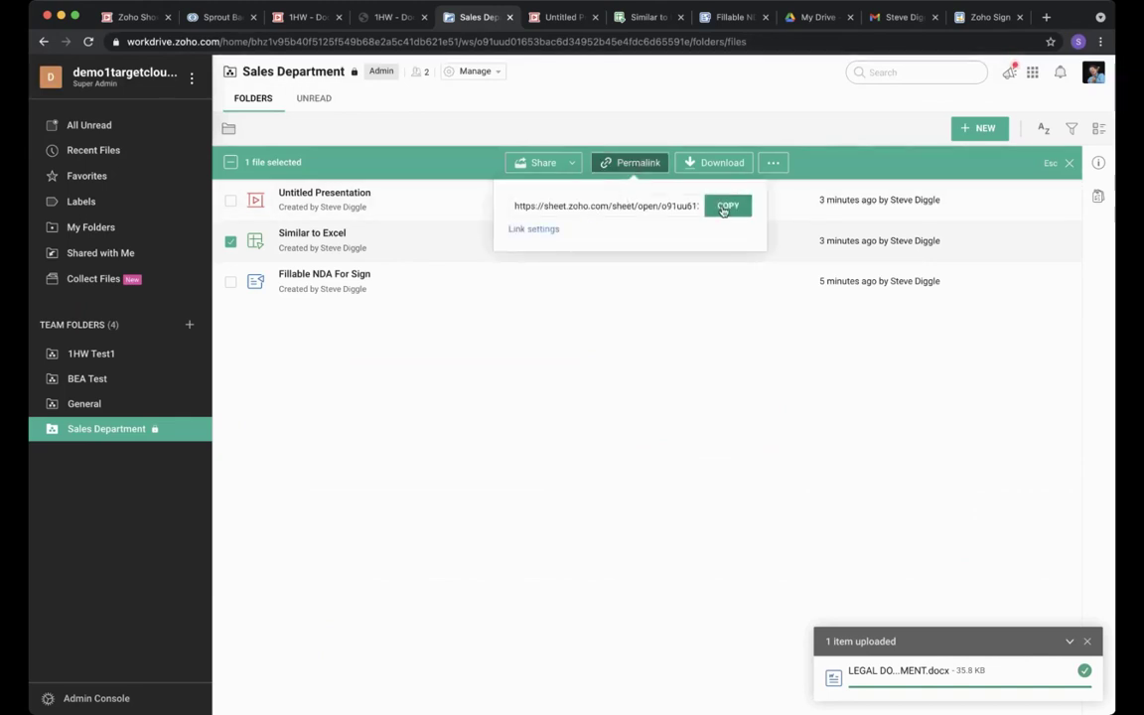
click(527, 238)
click(536, 342)
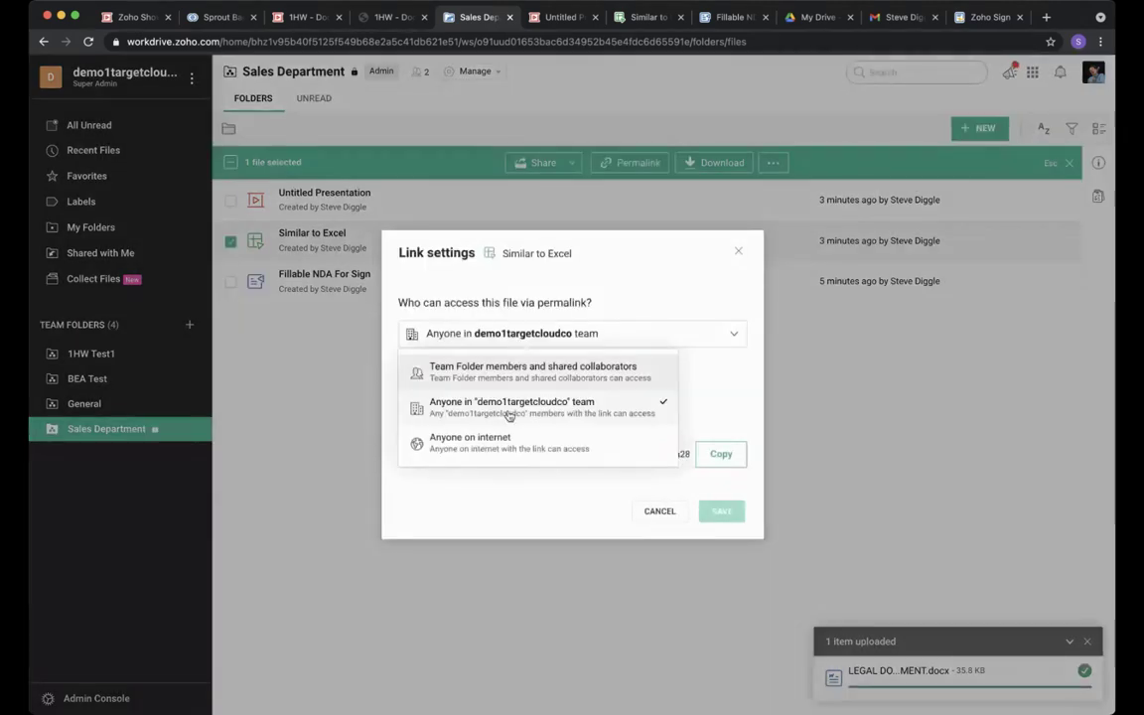
click(502, 440)
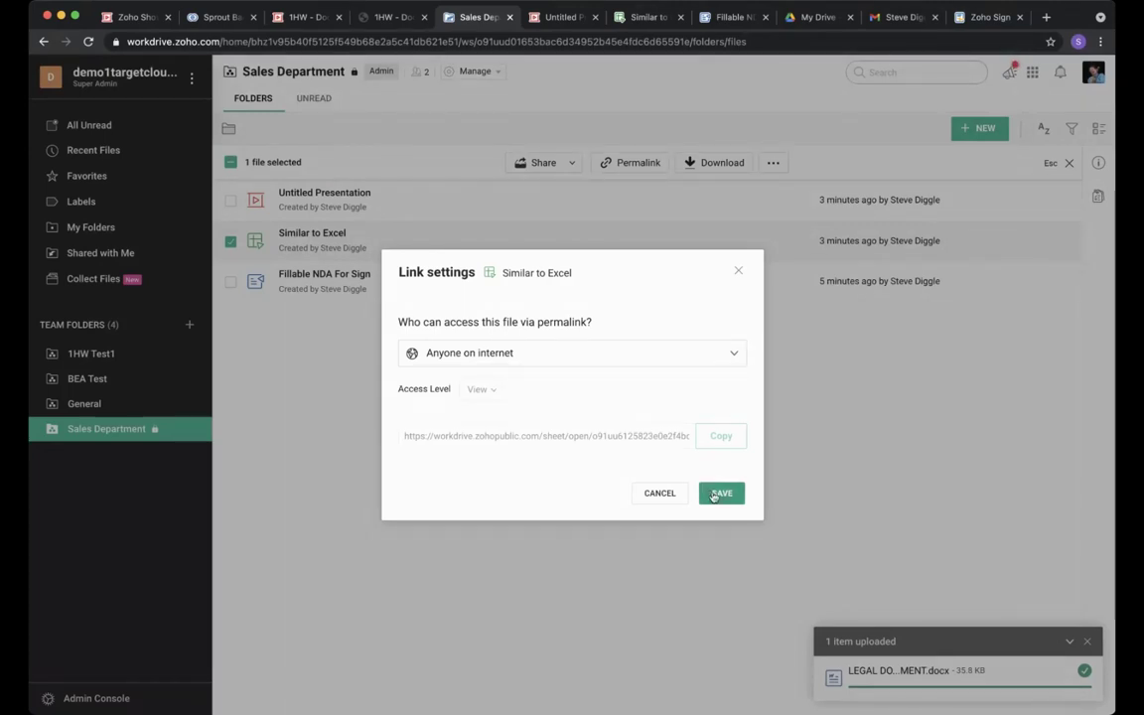
click(717, 493)
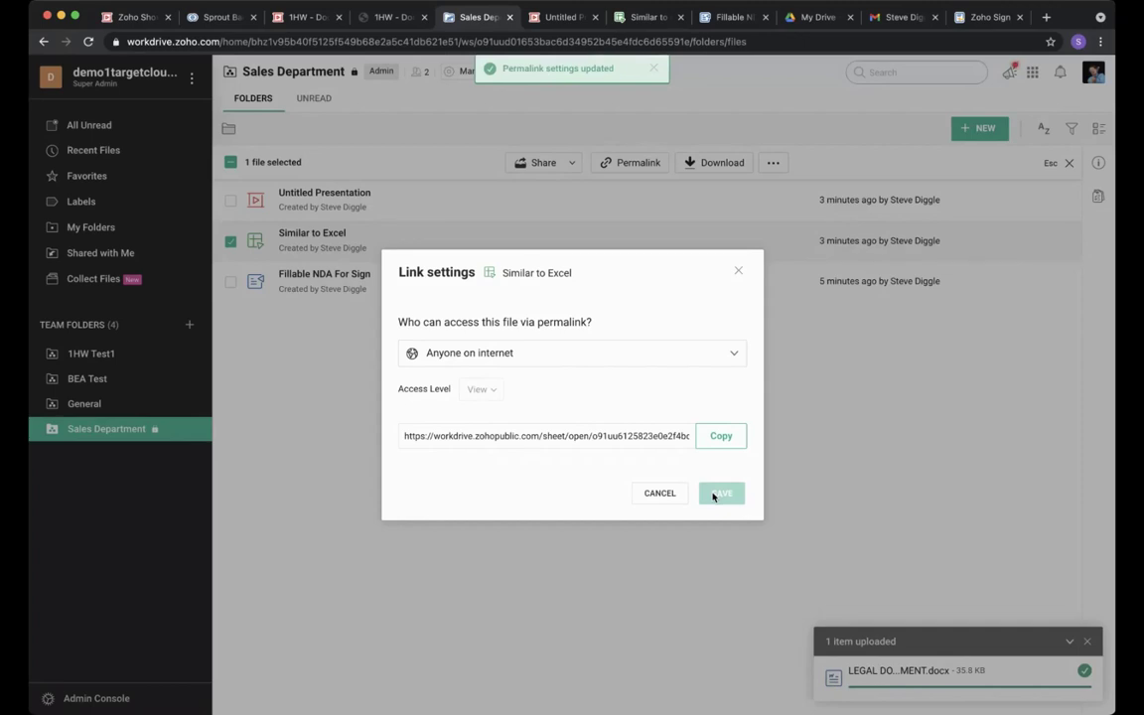
click(720, 436)
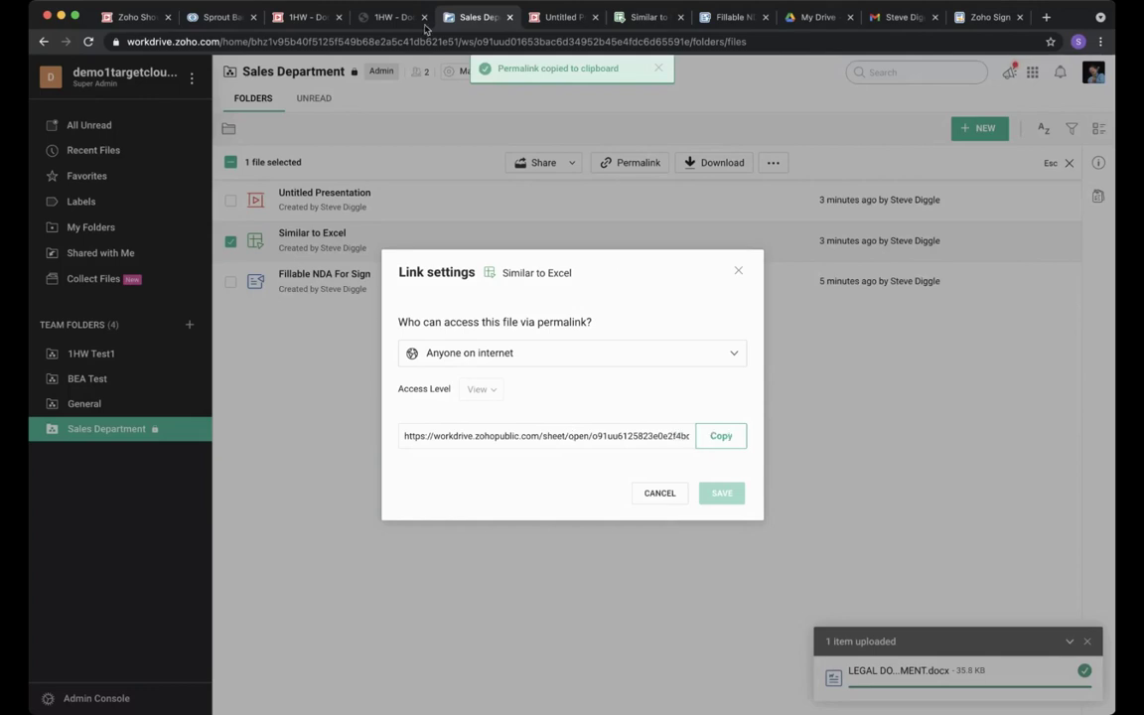
click(236, 19)
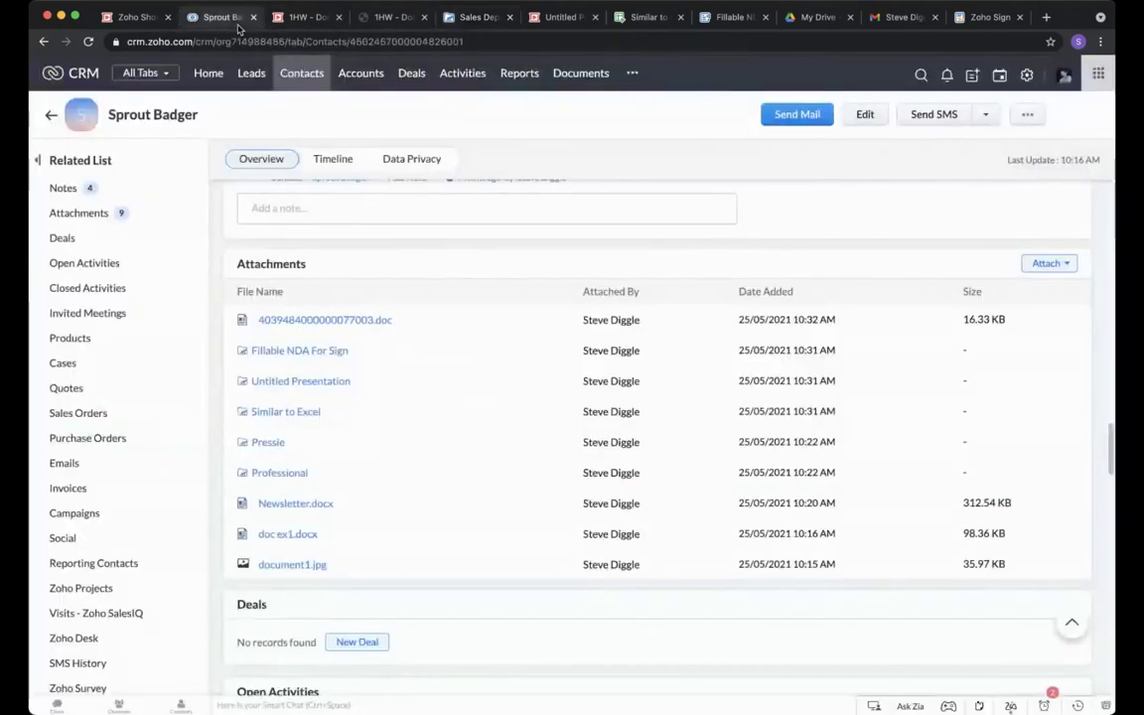
Paste the Similar to Excel link as a URL attachment and open the new Untitled attachment.
click(1055, 264)
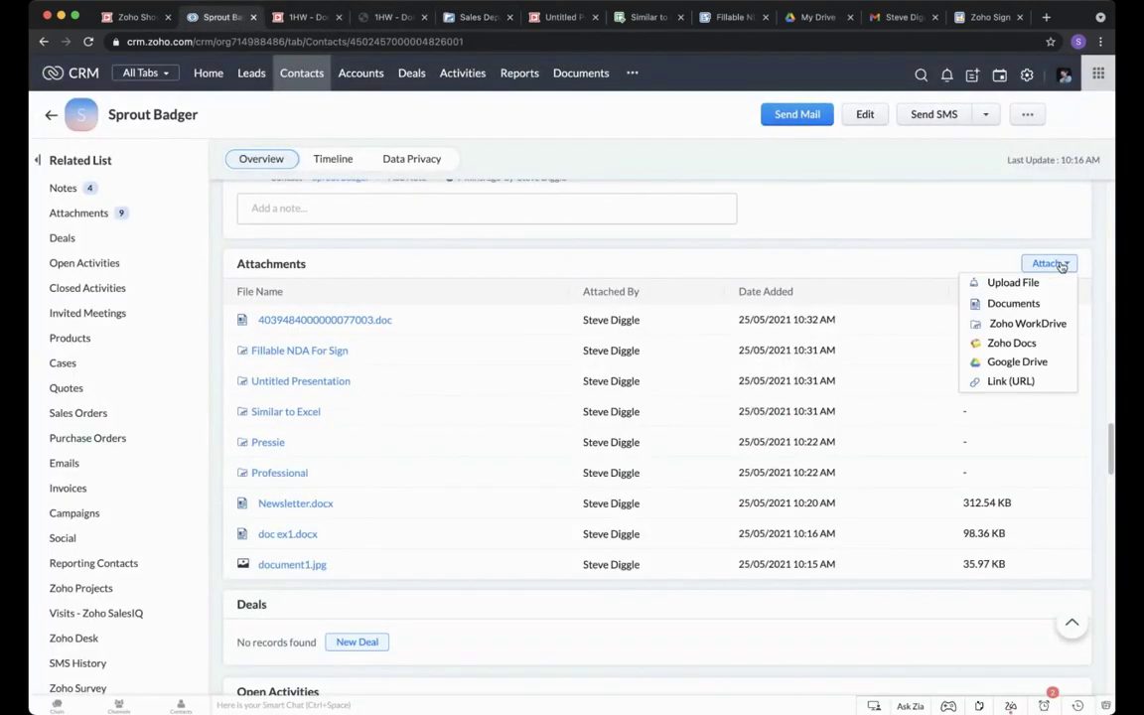
click(1008, 383)
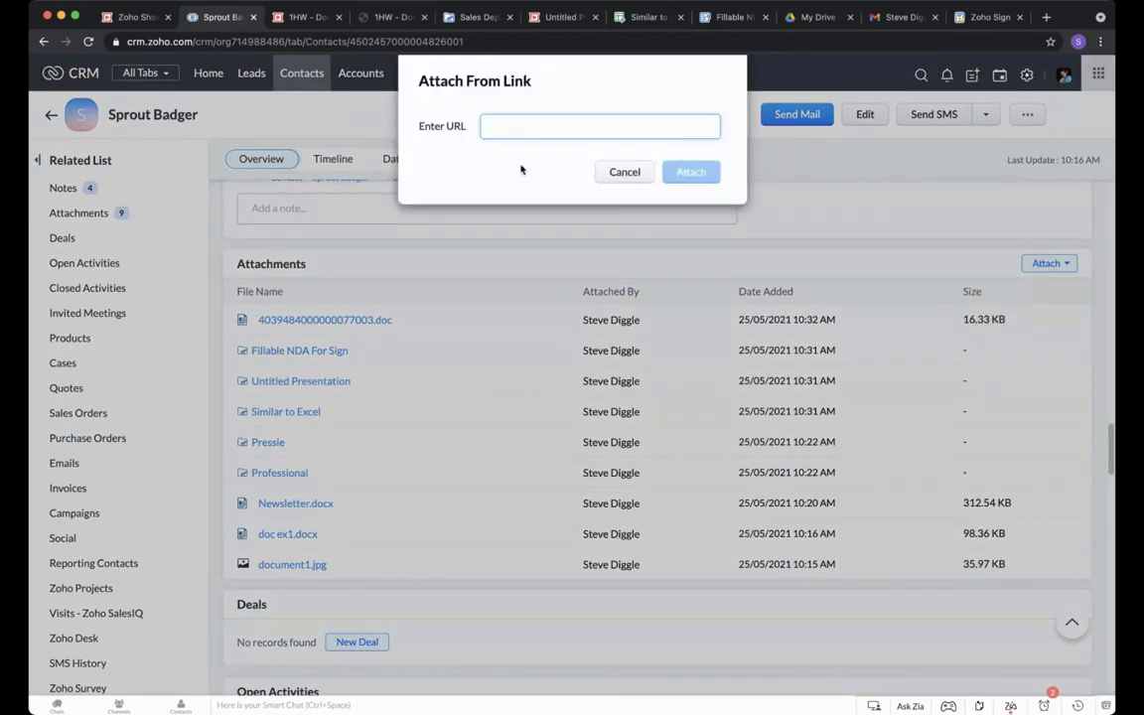
key(super+v)
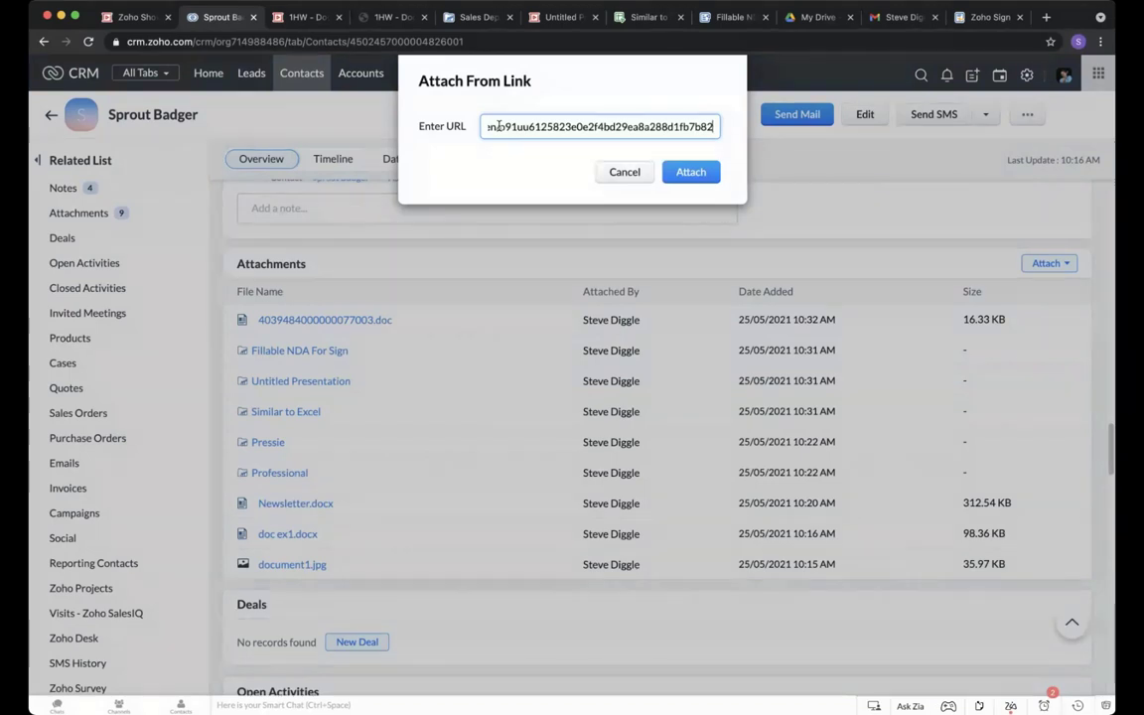
click(704, 175)
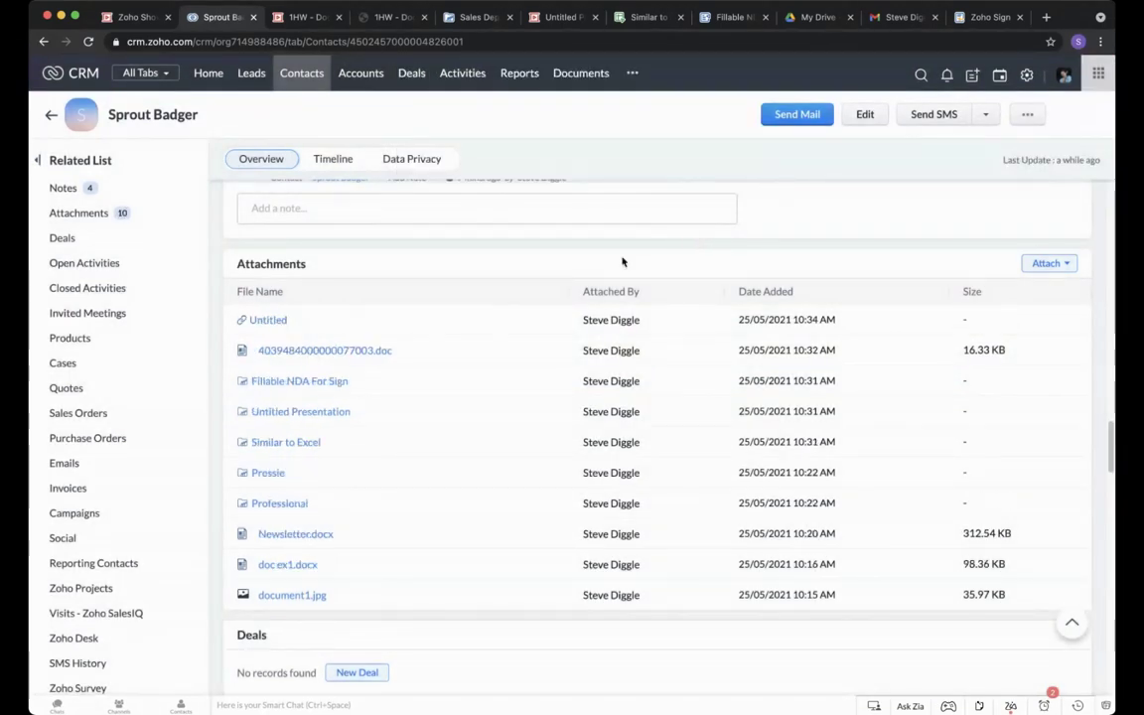
click(270, 321)
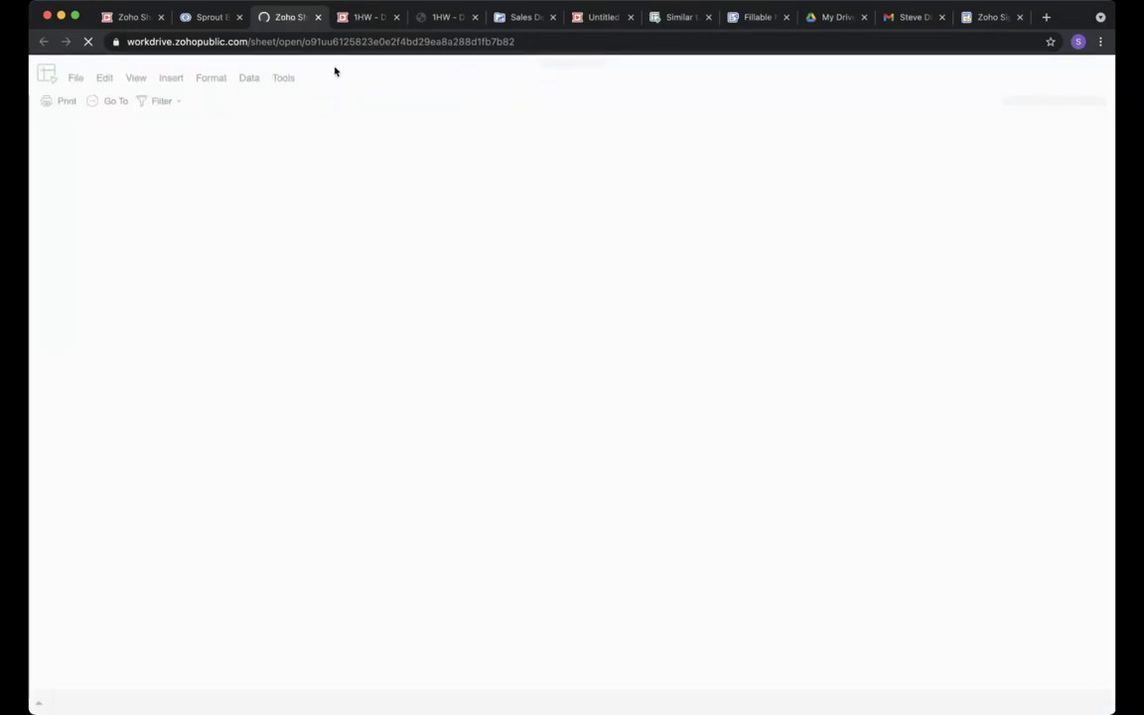
Return to the Zoho CRM contact record tab.
click(204, 18)
mouse_move(294, 327)
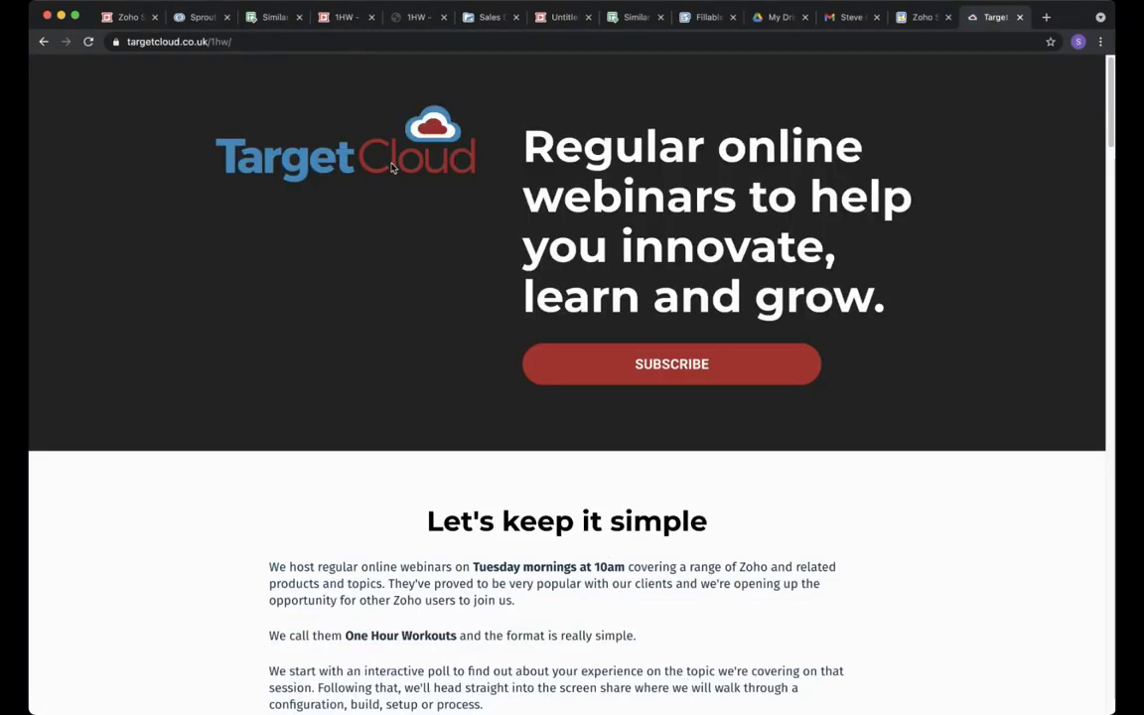
Search 'zoho sign' in a new Chrome tab and open the Zoho Sign product page.
click(204, 20)
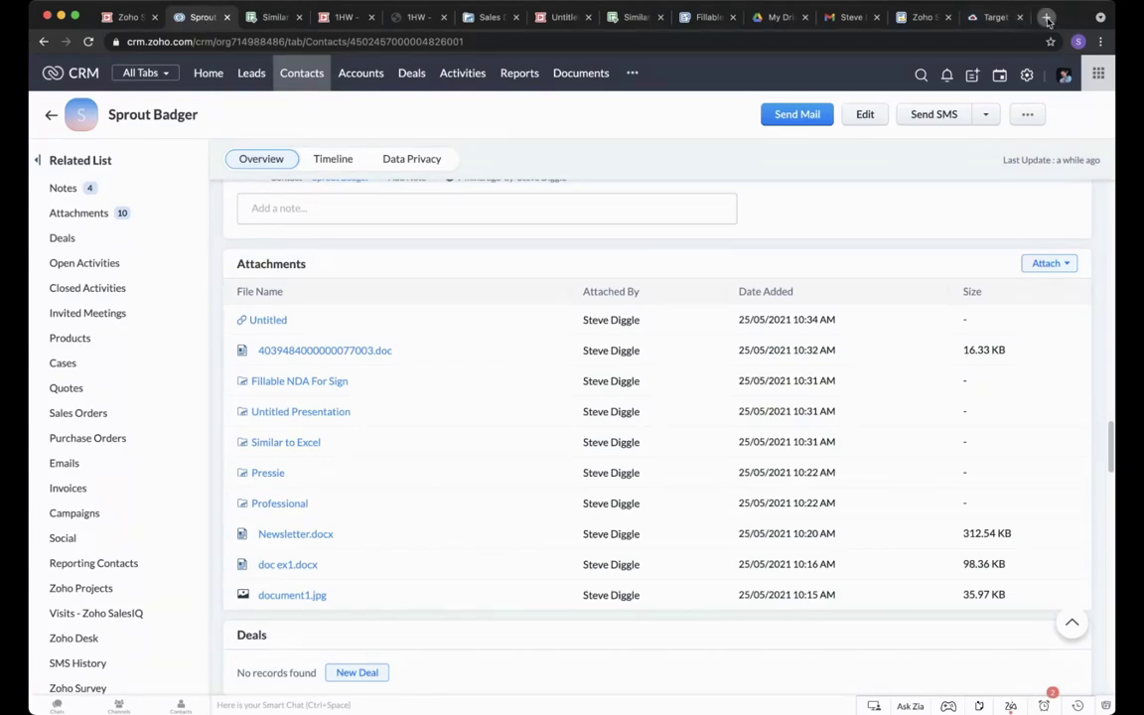
key(super+t)
text(zoho sign)
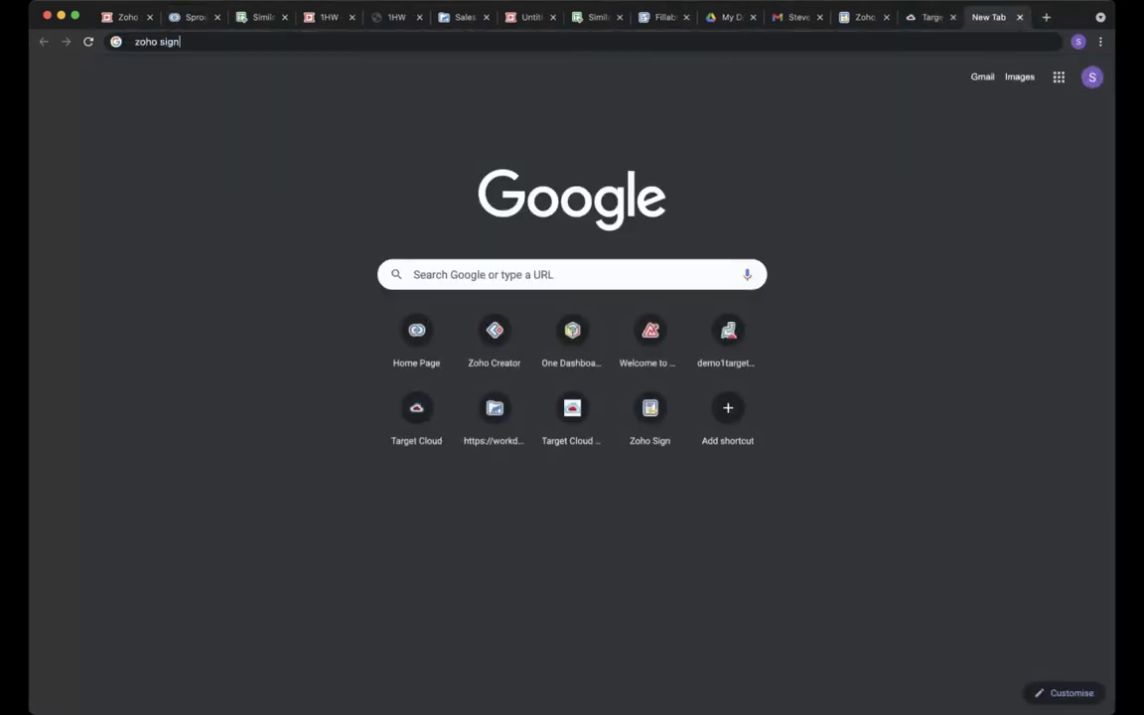
key(Return)
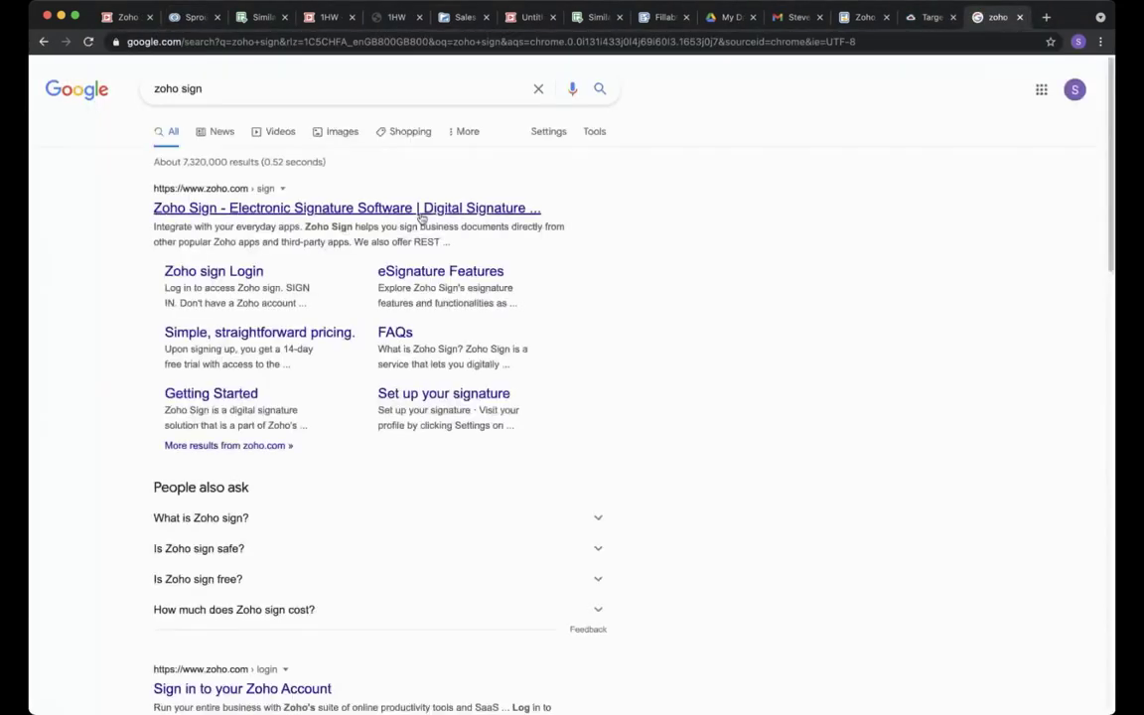
click(417, 211)
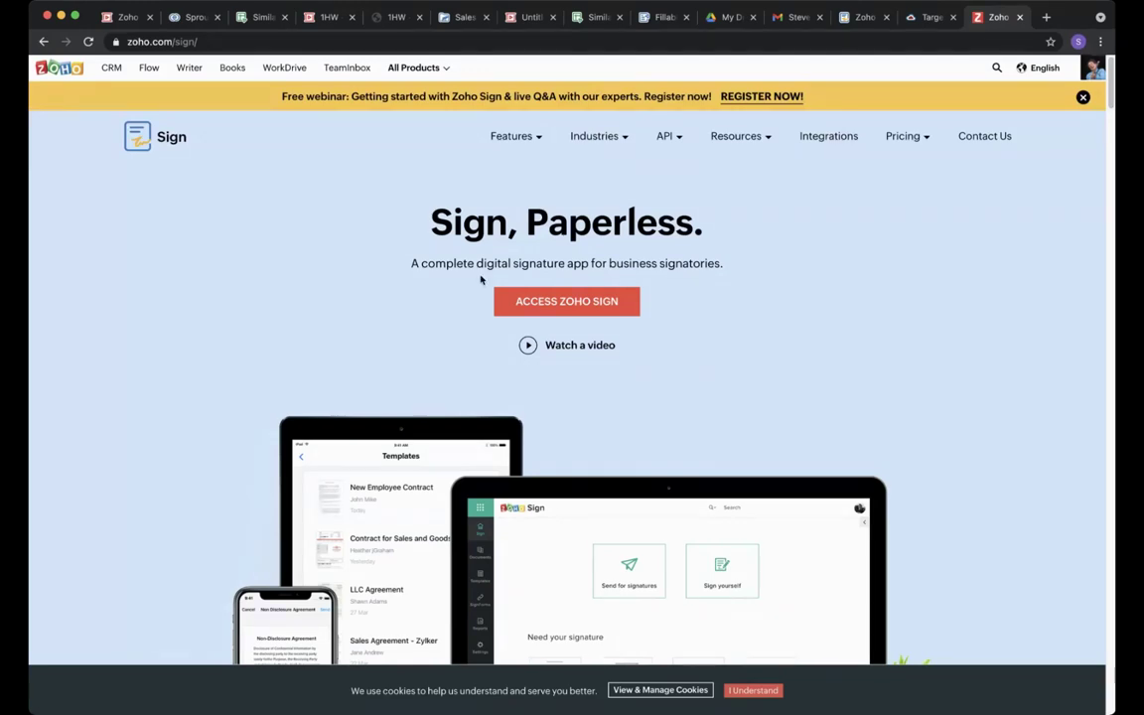
Start a new Send for signatures request from the Zoho Sign dashboard.
scroll(420, 340, down, 1)
scroll(420, 341, down, 3)
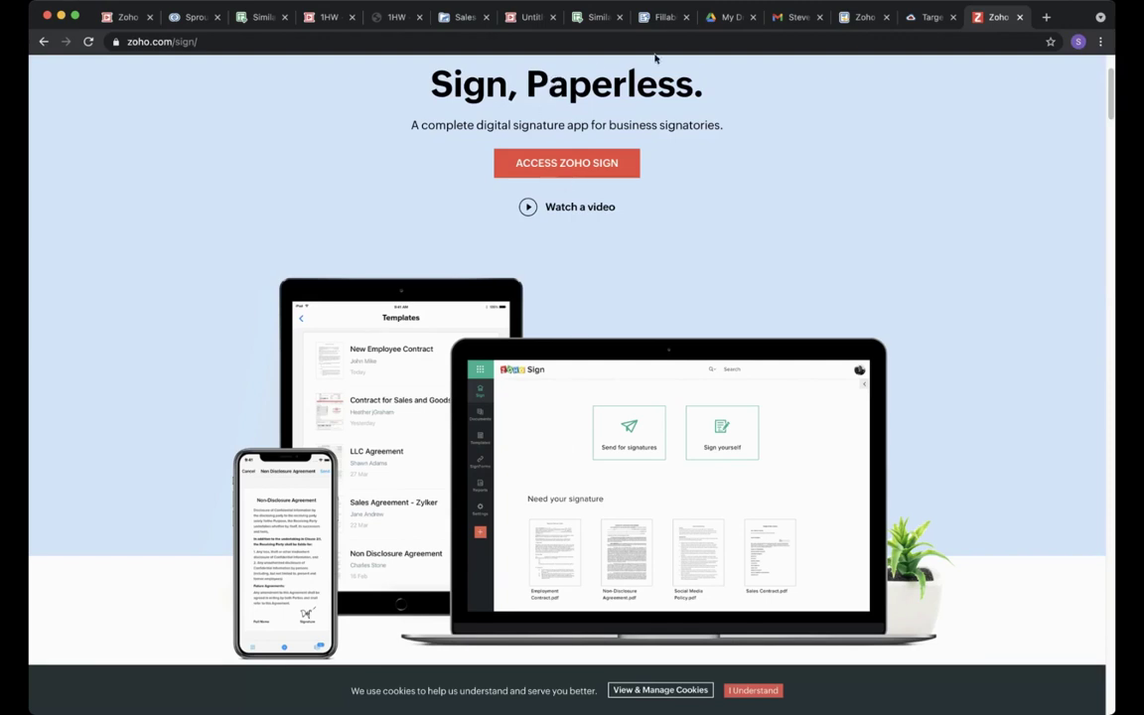
click(856, 19)
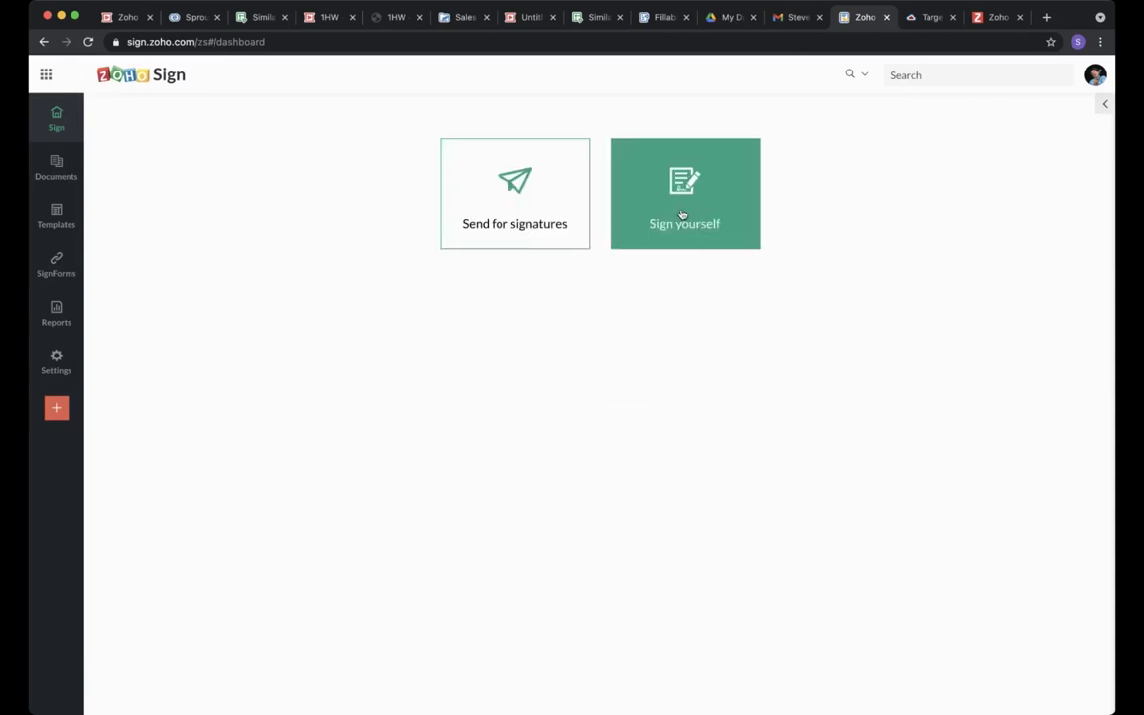
click(514, 200)
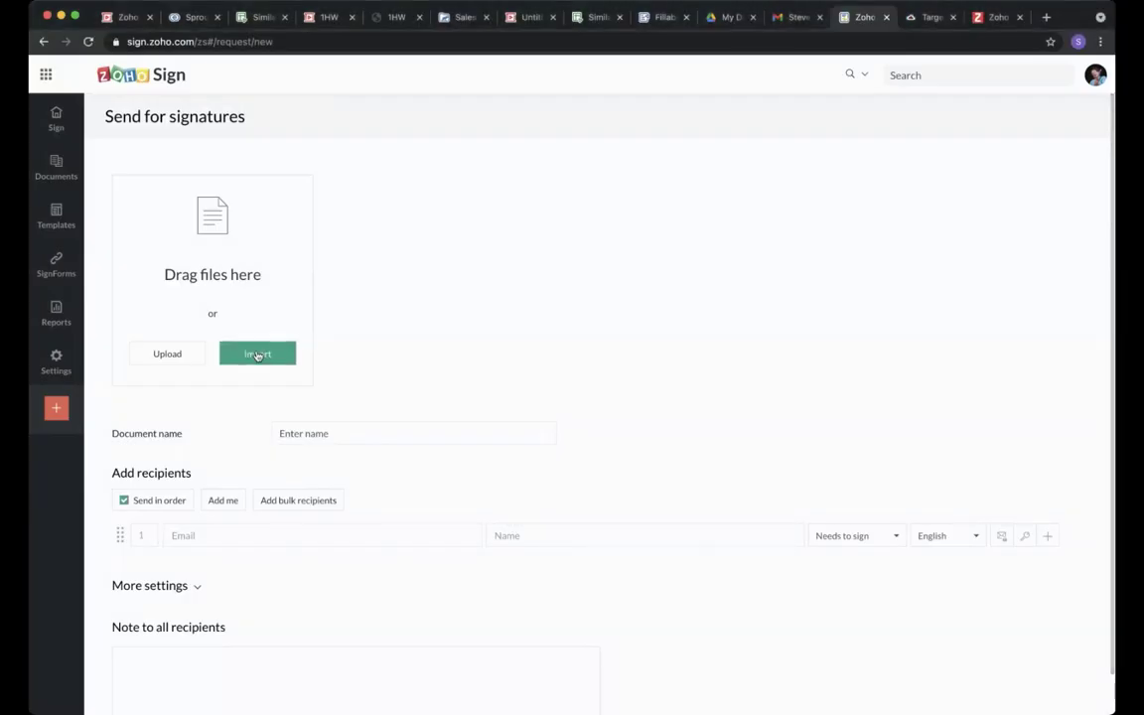
Import Fillable NDA For Sign from WorkDrive's Sales Department folder and attach it.
click(257, 353)
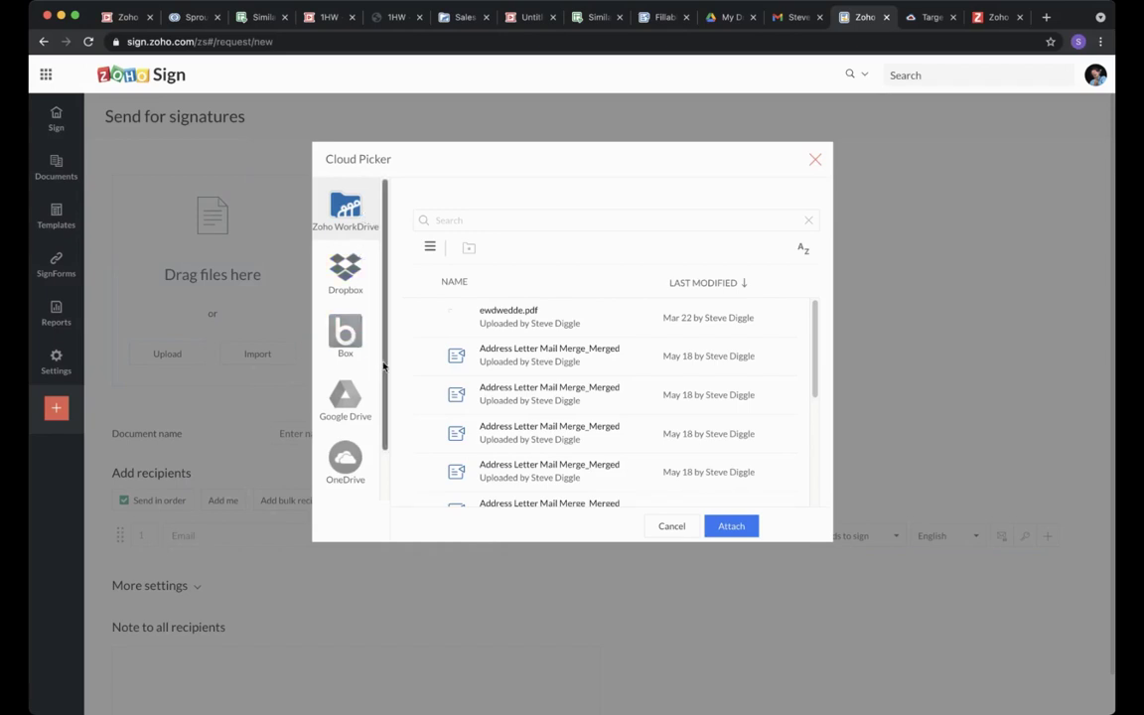
scroll(355, 388, down, 2)
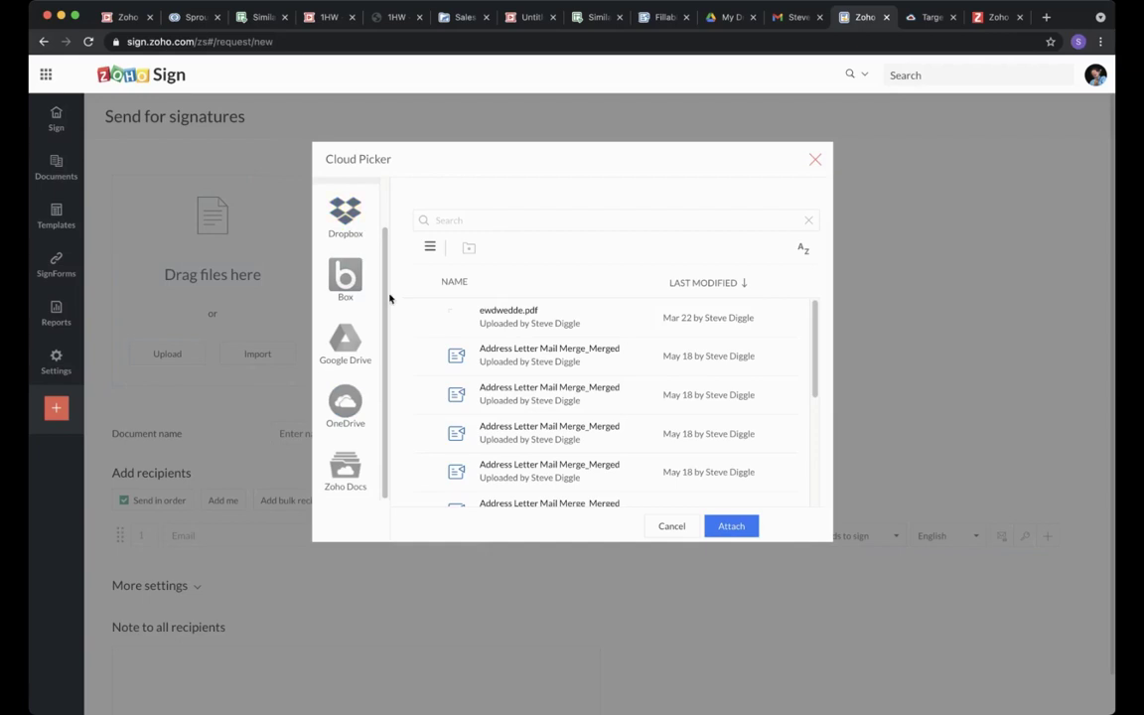
drag(388, 295, 385, 256)
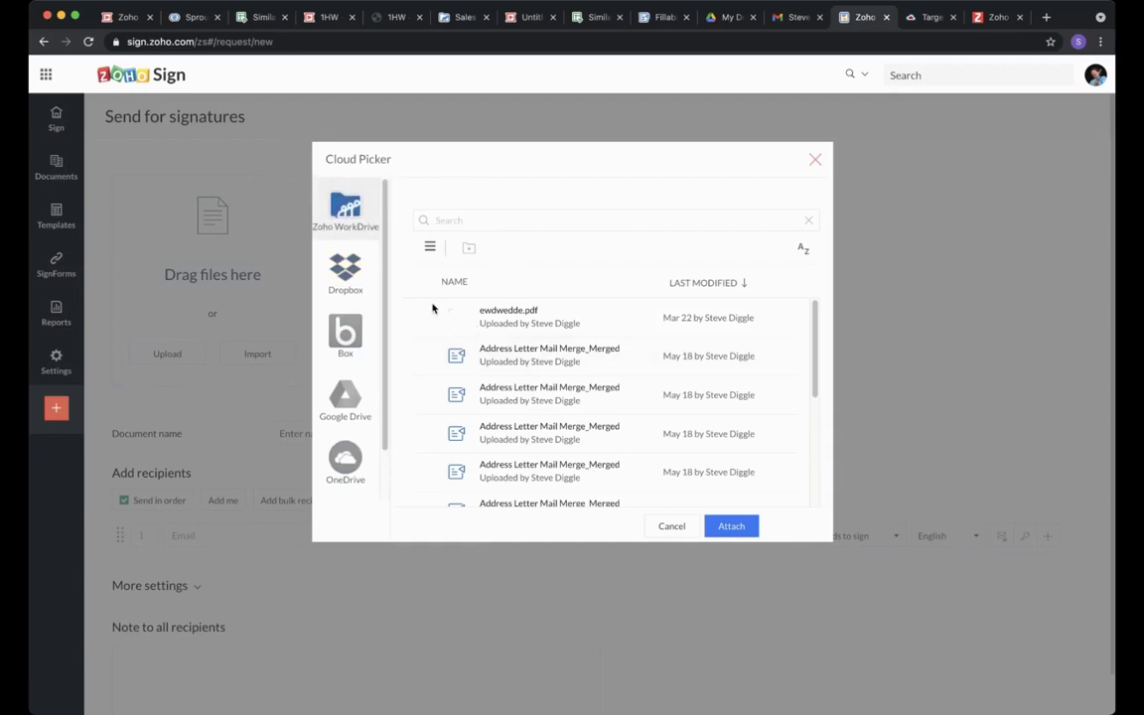
click(430, 248)
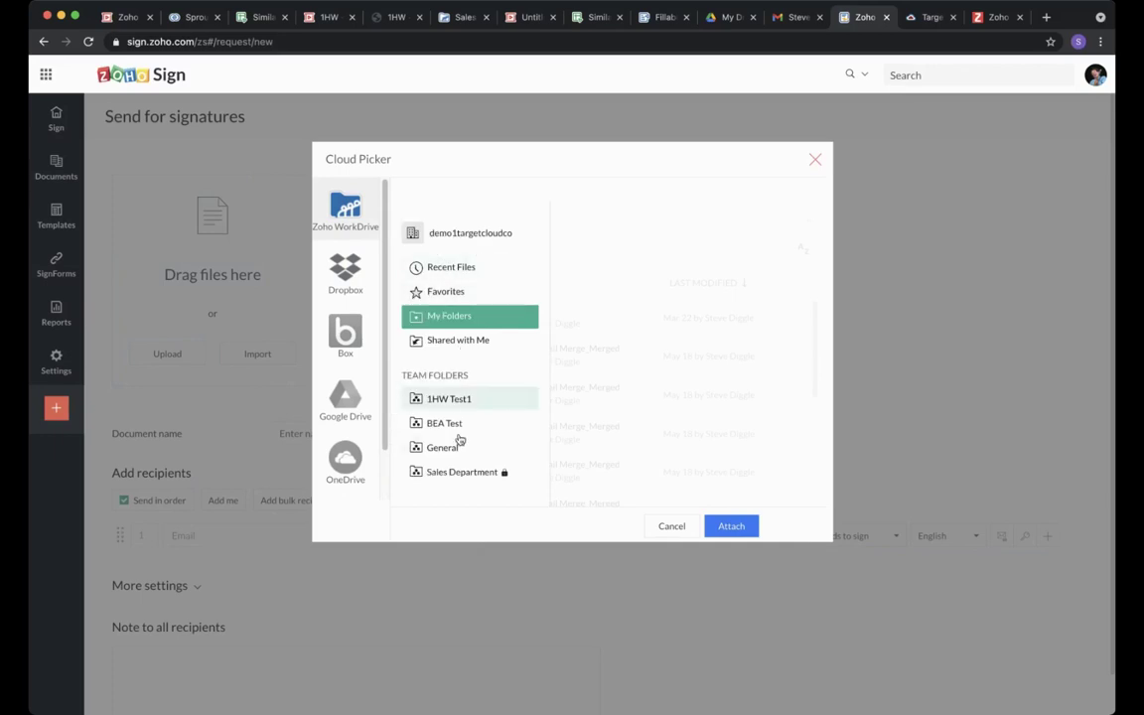
click(815, 161)
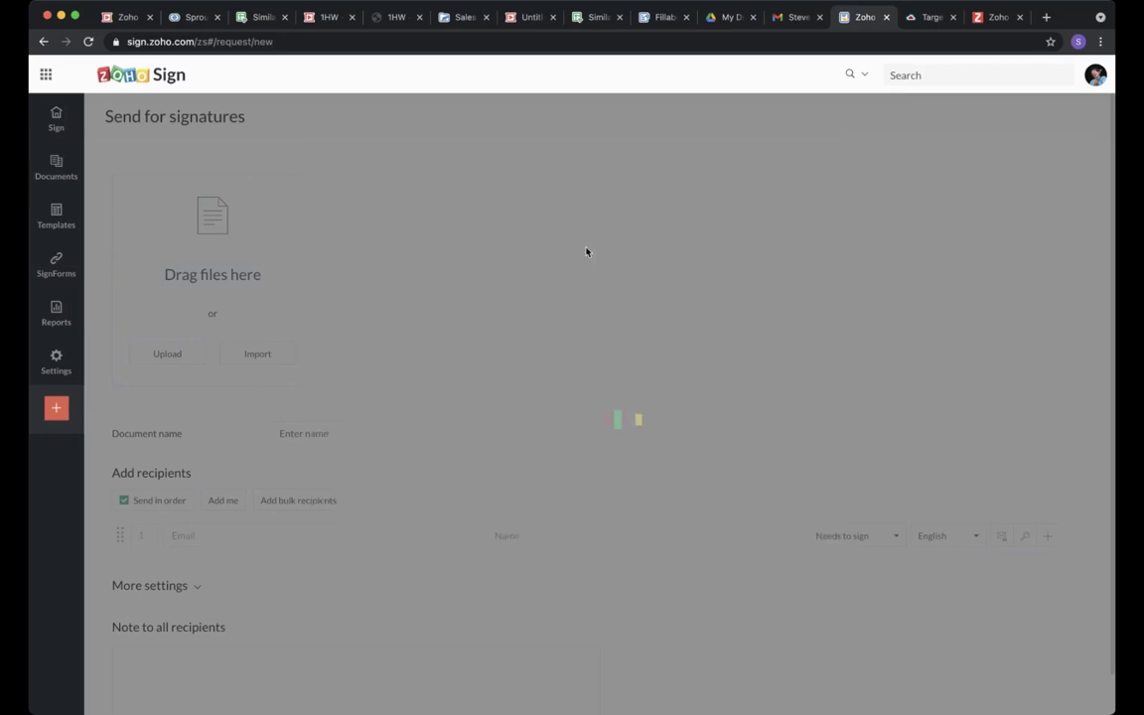
click(250, 359)
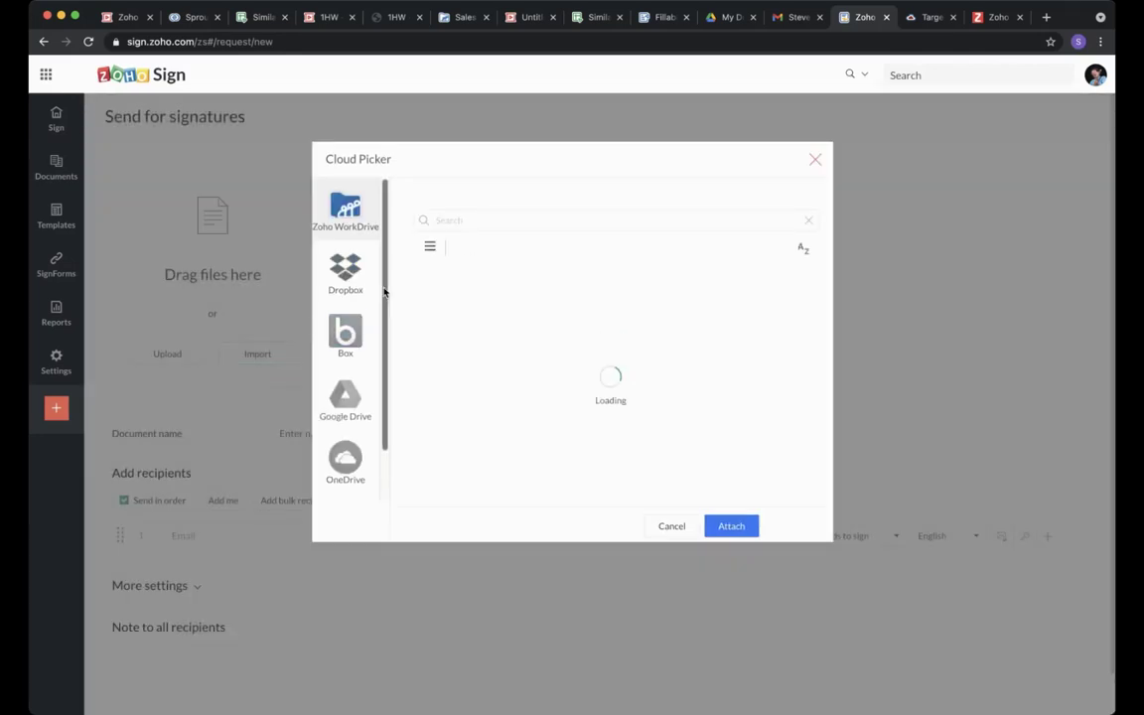
click(436, 247)
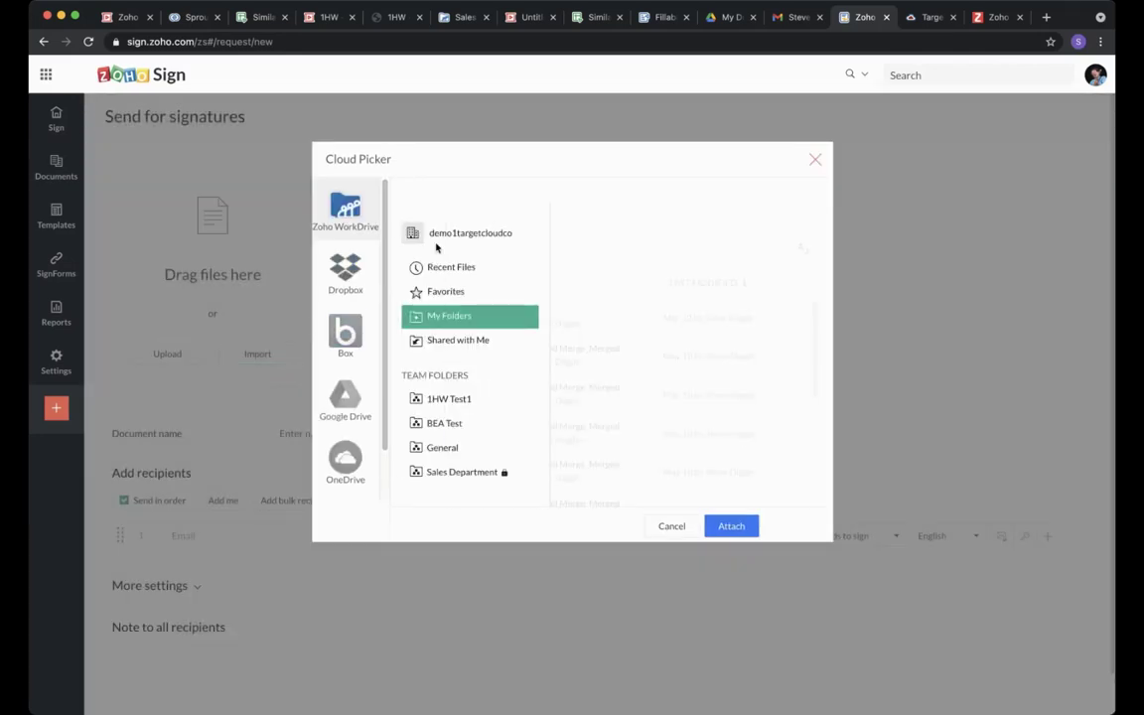
click(459, 473)
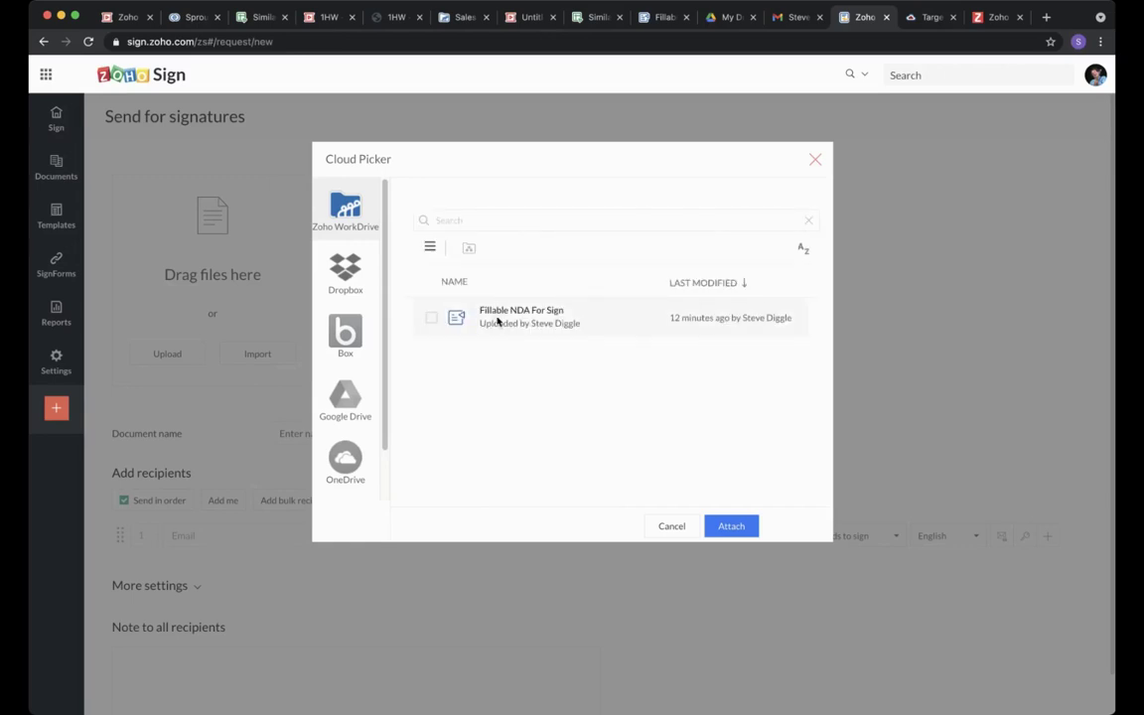
click(431, 318)
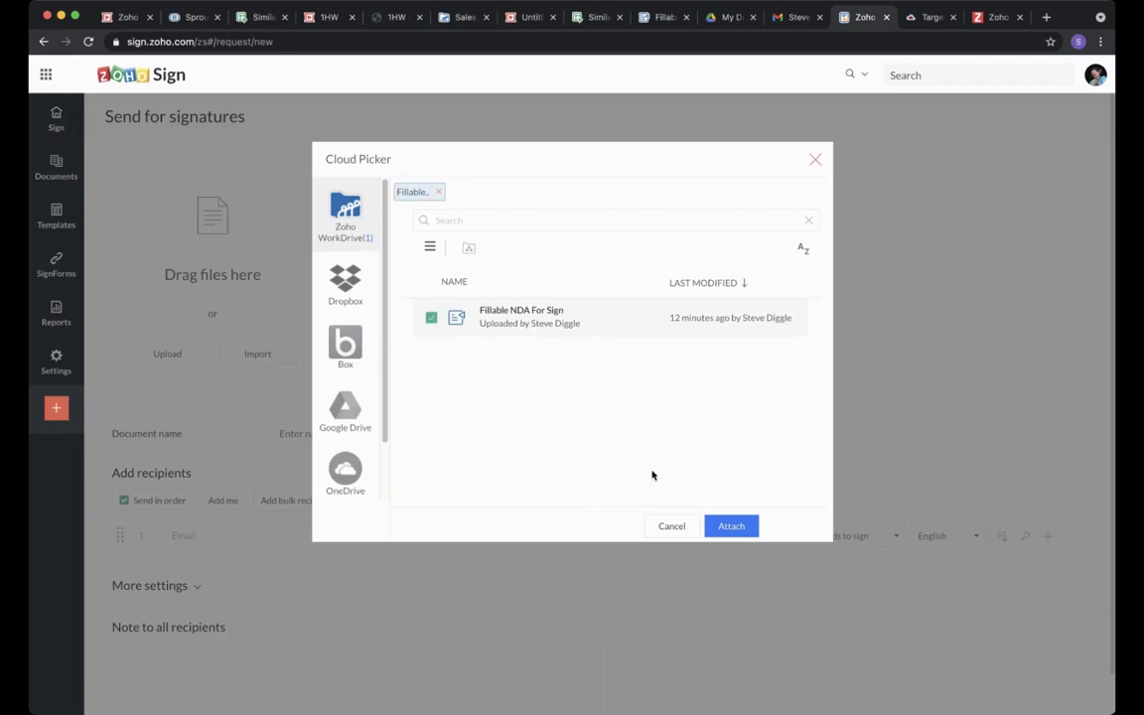
click(731, 525)
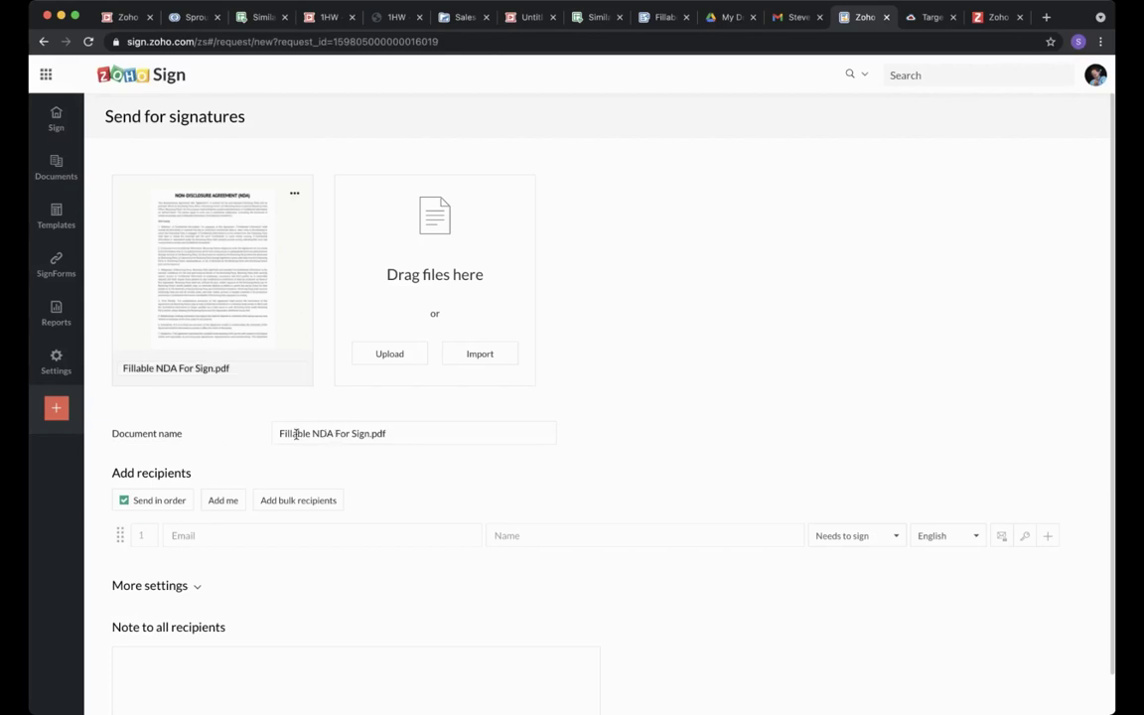
drag(418, 434, 235, 439)
click(423, 437)
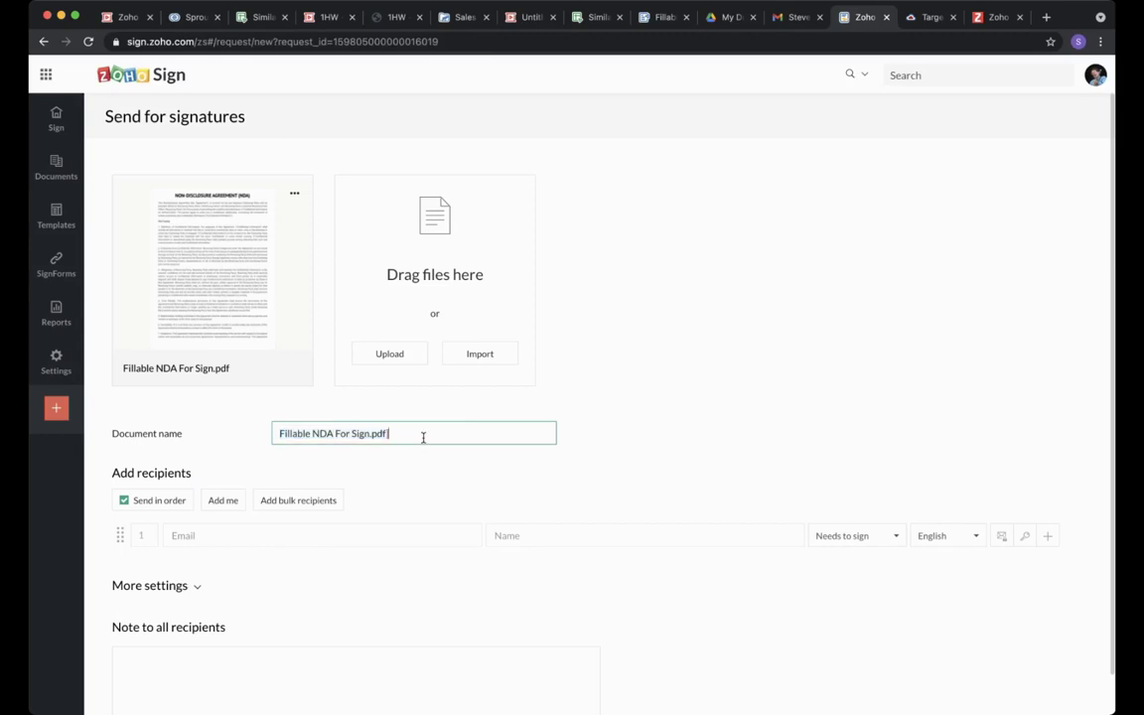
key(BackSpace)
key(BackSpace)
key(BackSpace)
text(Doc v1)
click(477, 465)
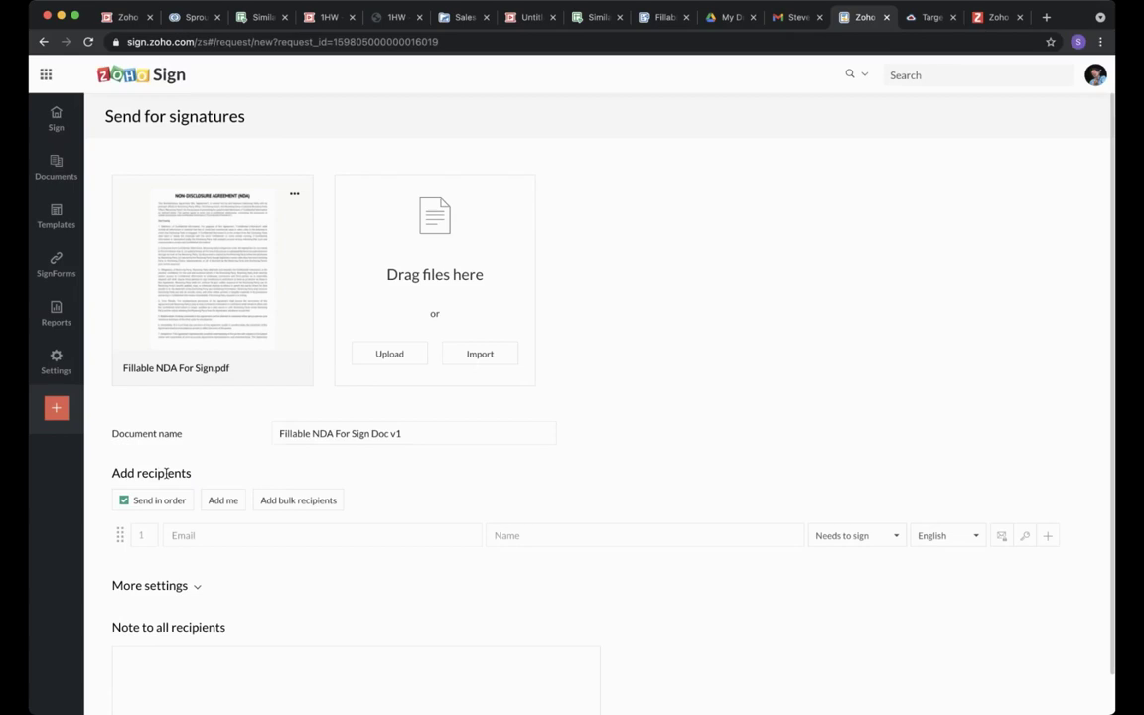
click(124, 500)
click(124, 500)
Add the saved contact as recipient 1 by e-mail, keeping Needs to sign and English.
click(196, 535)
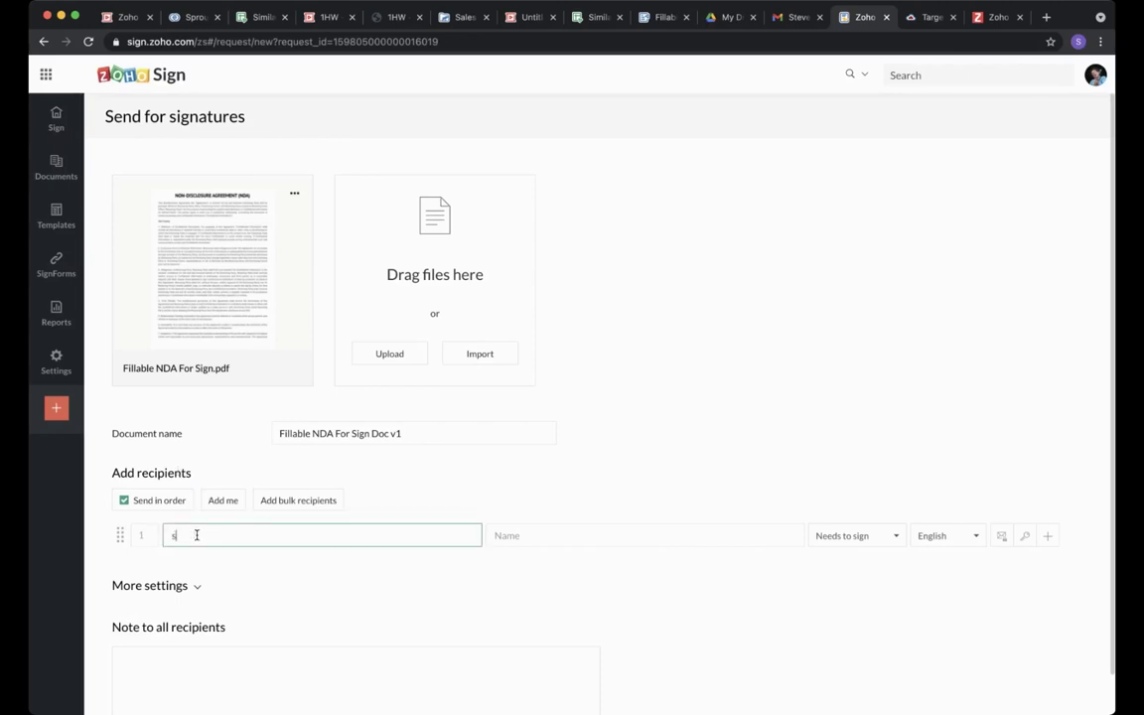
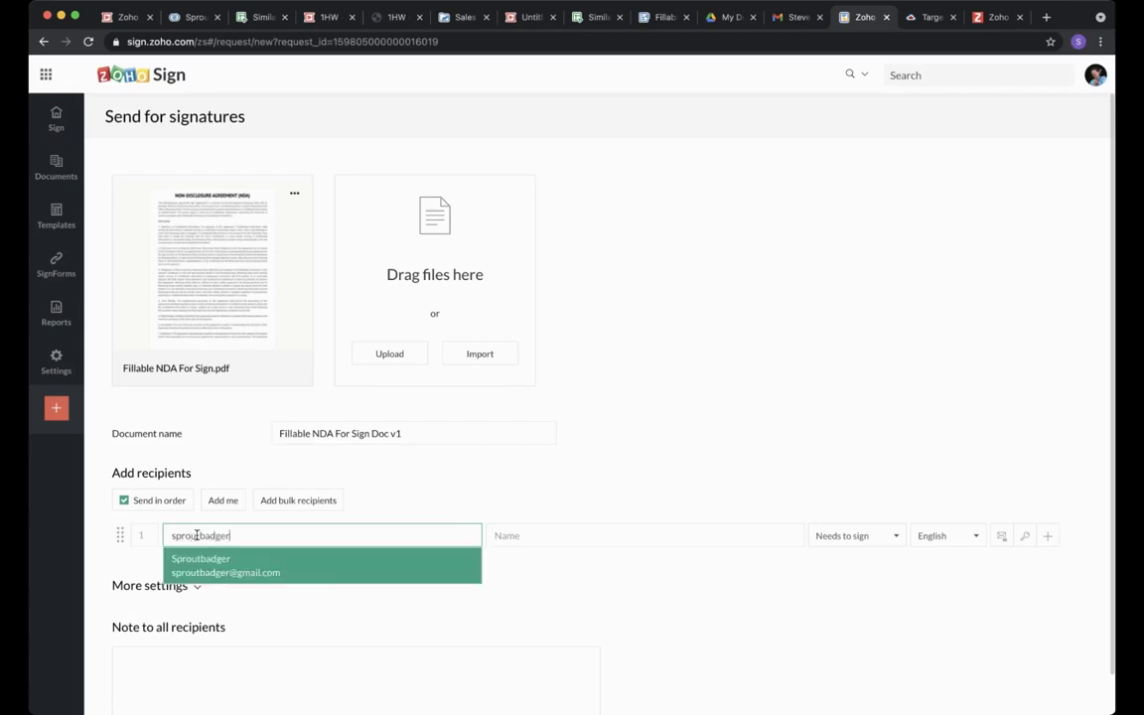
click(219, 568)
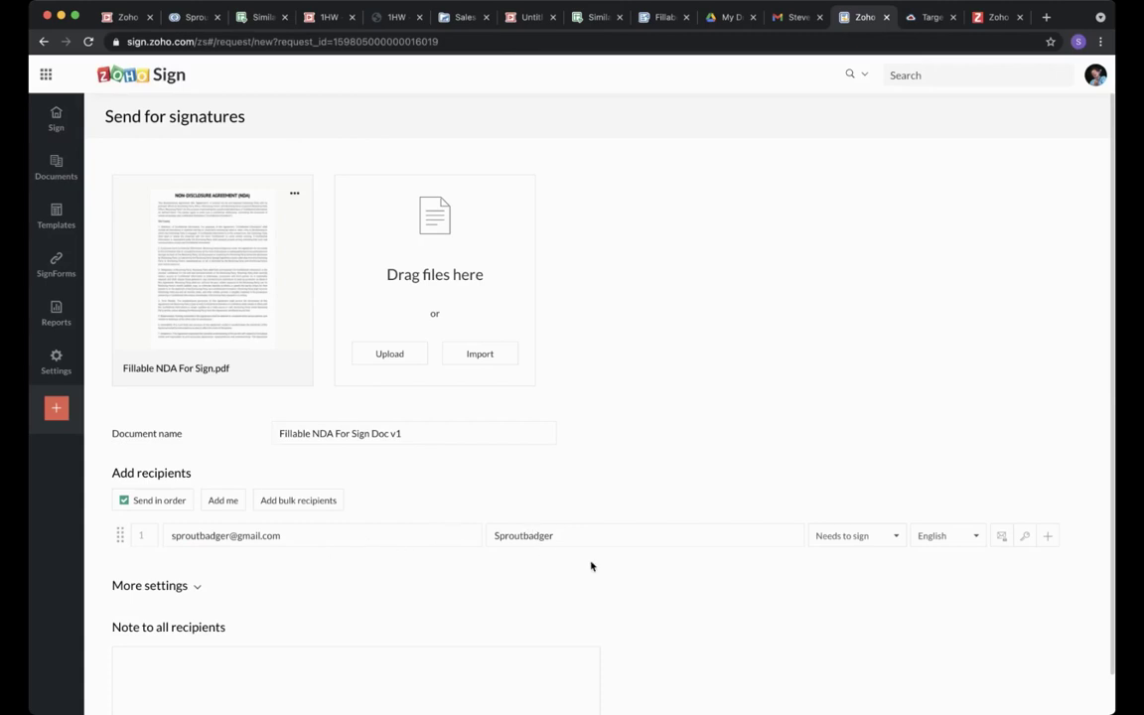
click(873, 538)
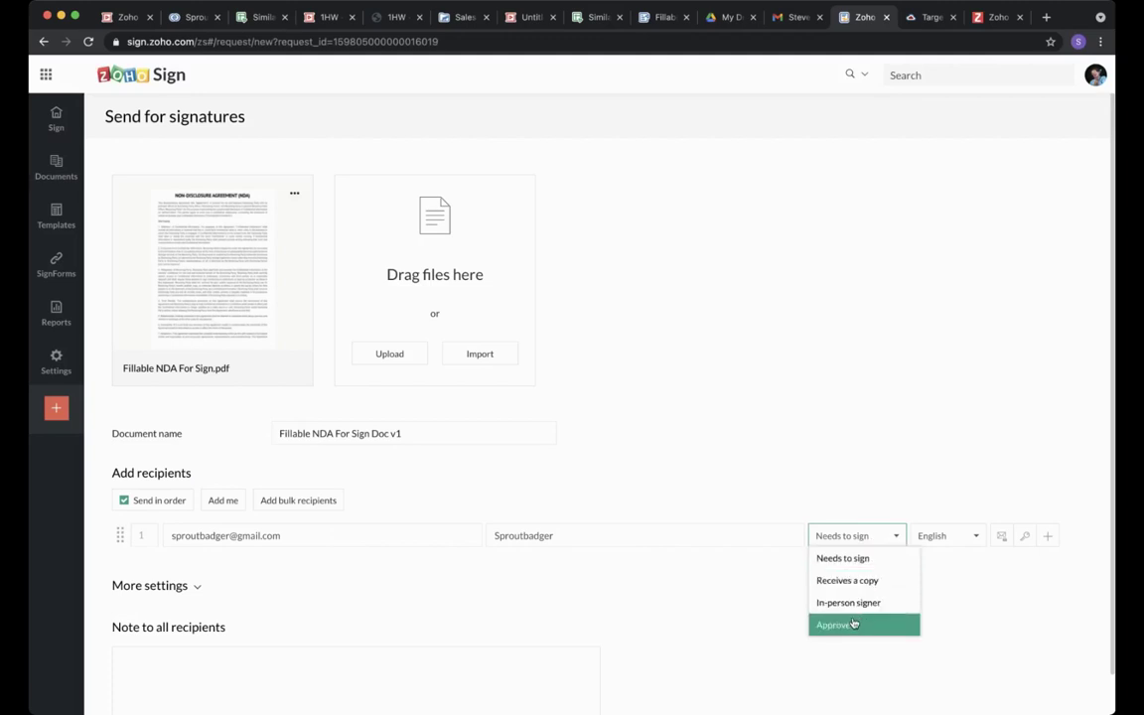
click(835, 544)
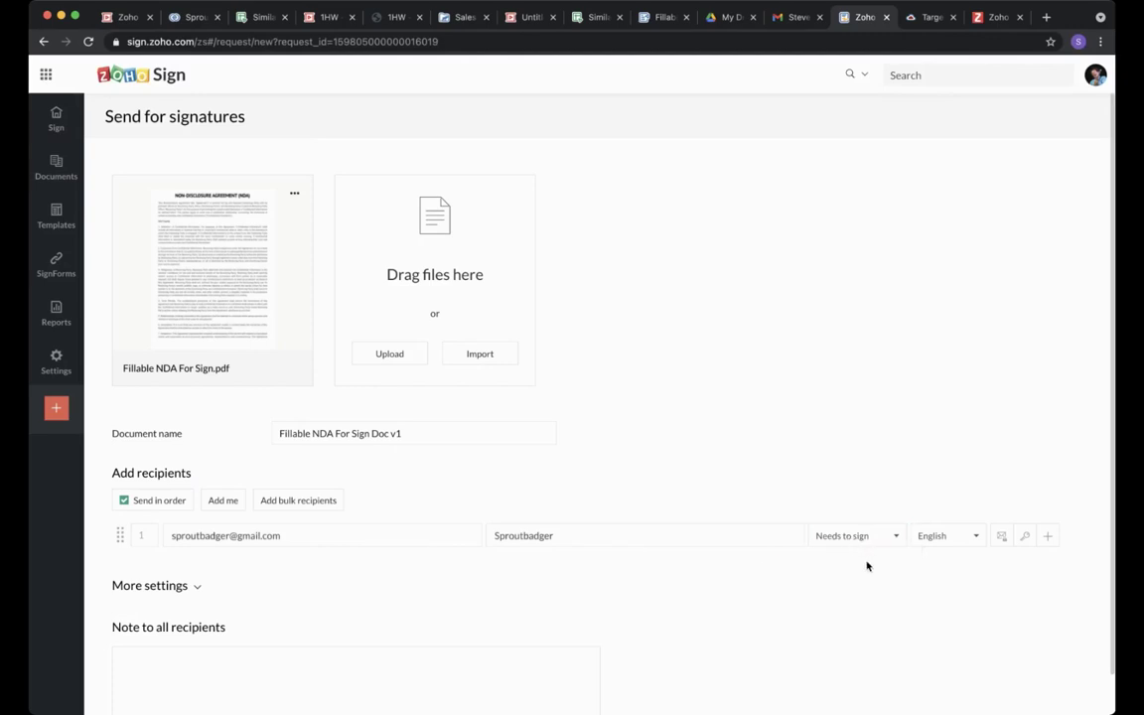
click(973, 543)
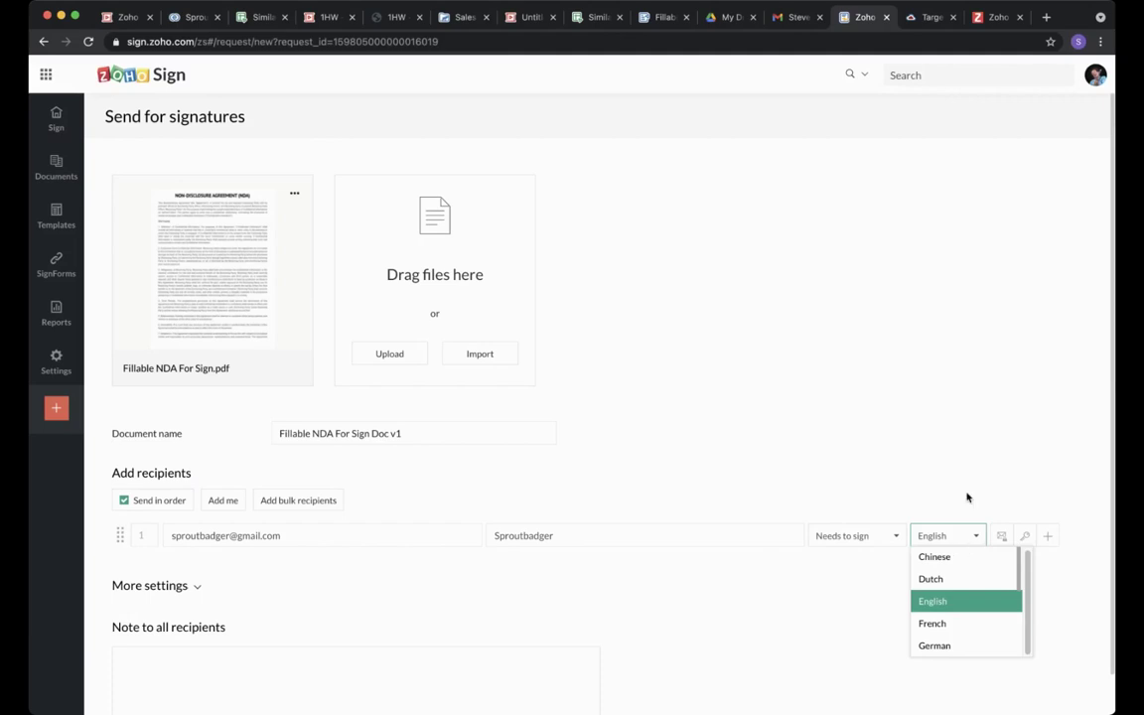
click(967, 496)
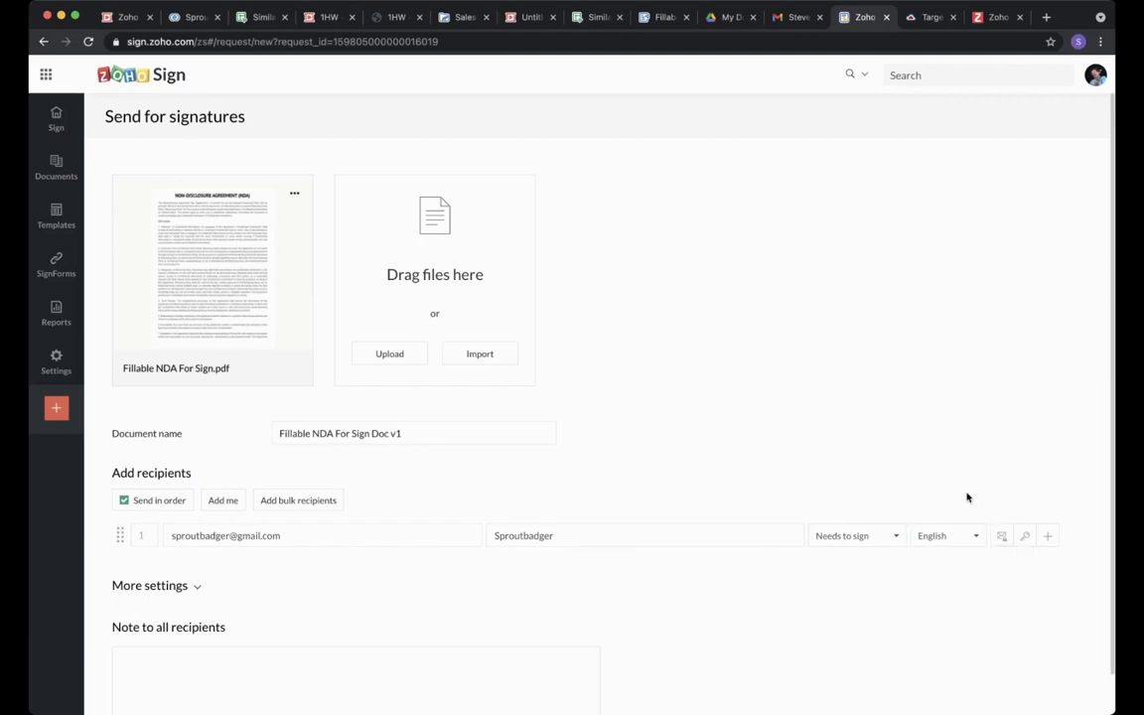
Add yourself as the second signer with Add me.
click(1049, 537)
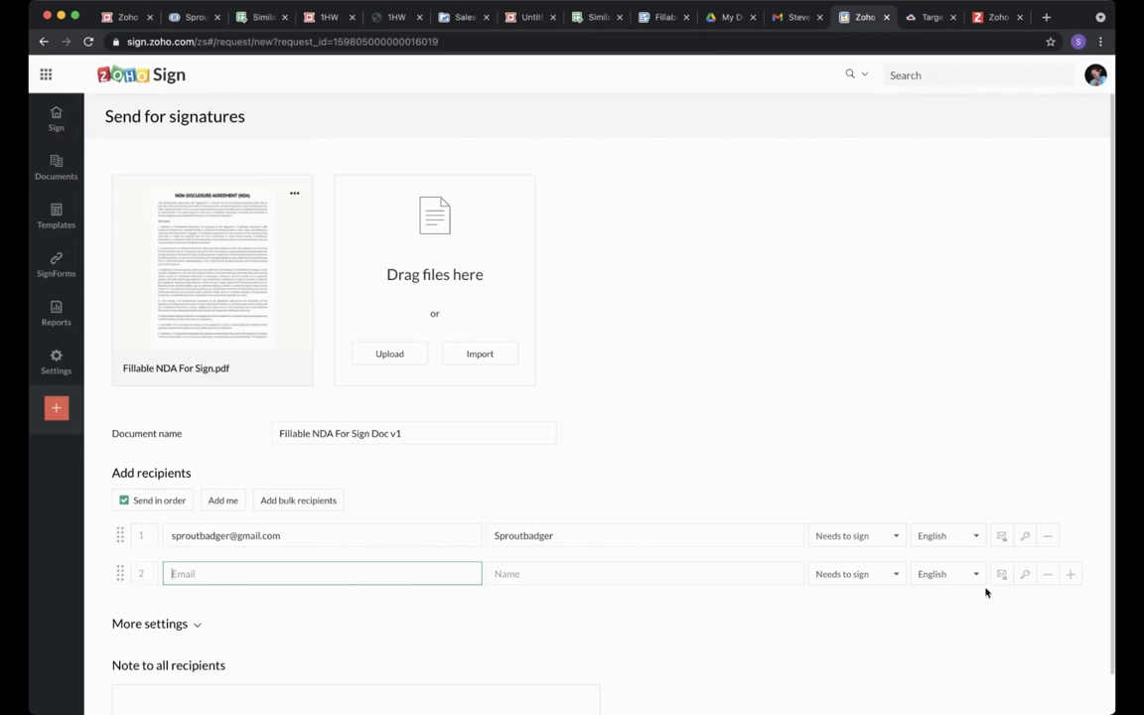
click(1047, 575)
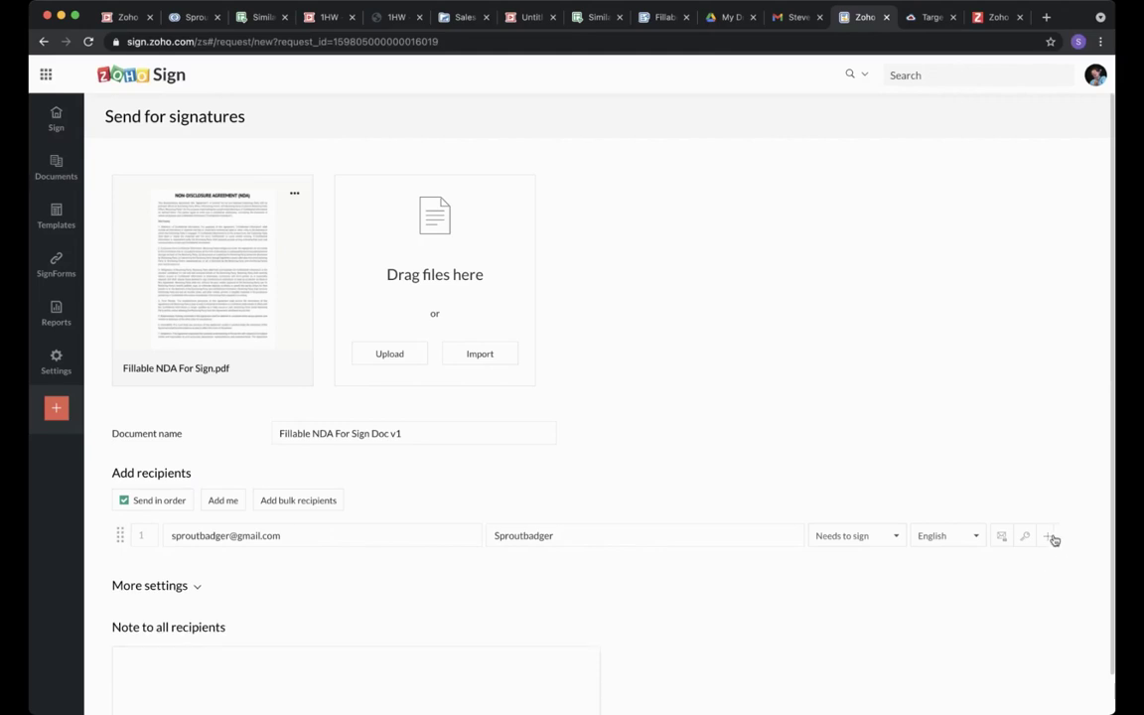
click(1055, 539)
click(1043, 574)
click(230, 502)
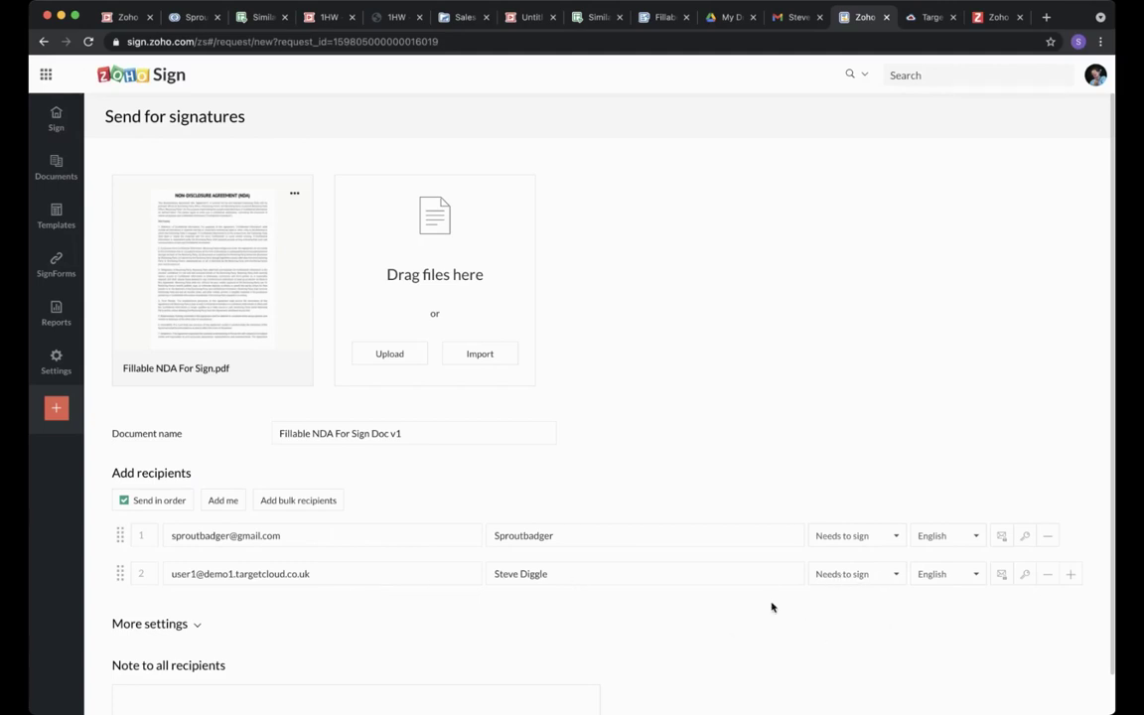
scroll(503, 593, down, 2)
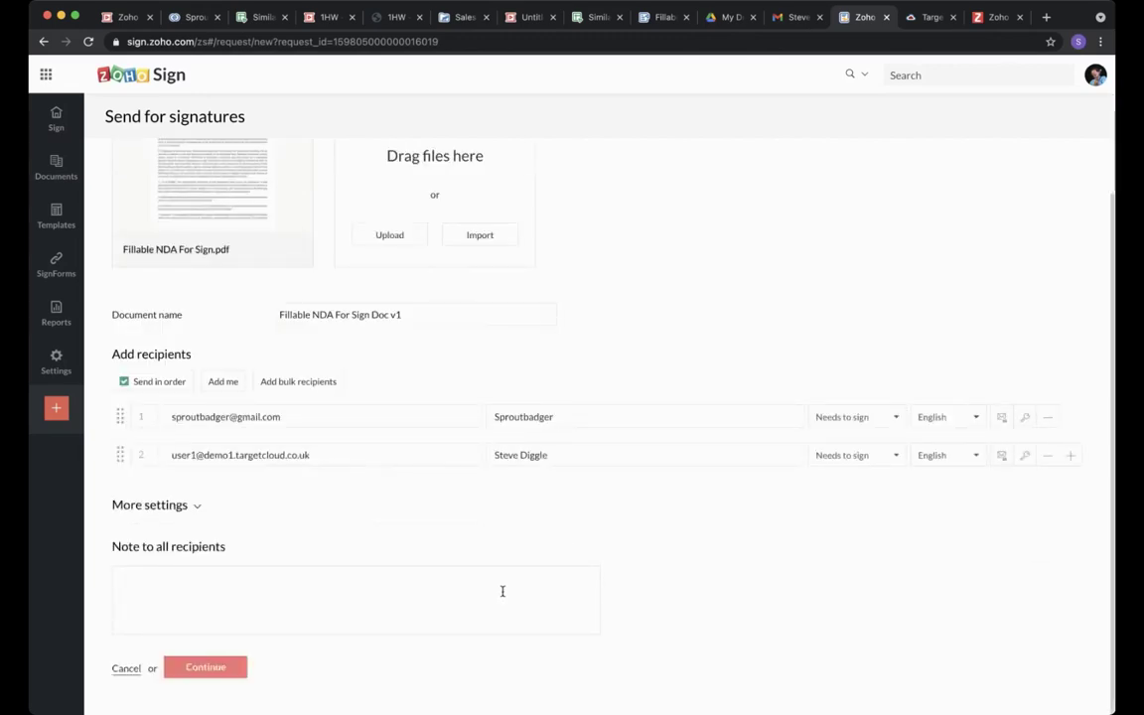
In More settings, set 2 days to complete and validity until Jun 01, 2021.
click(327, 503)
scroll(327, 503, down, 2)
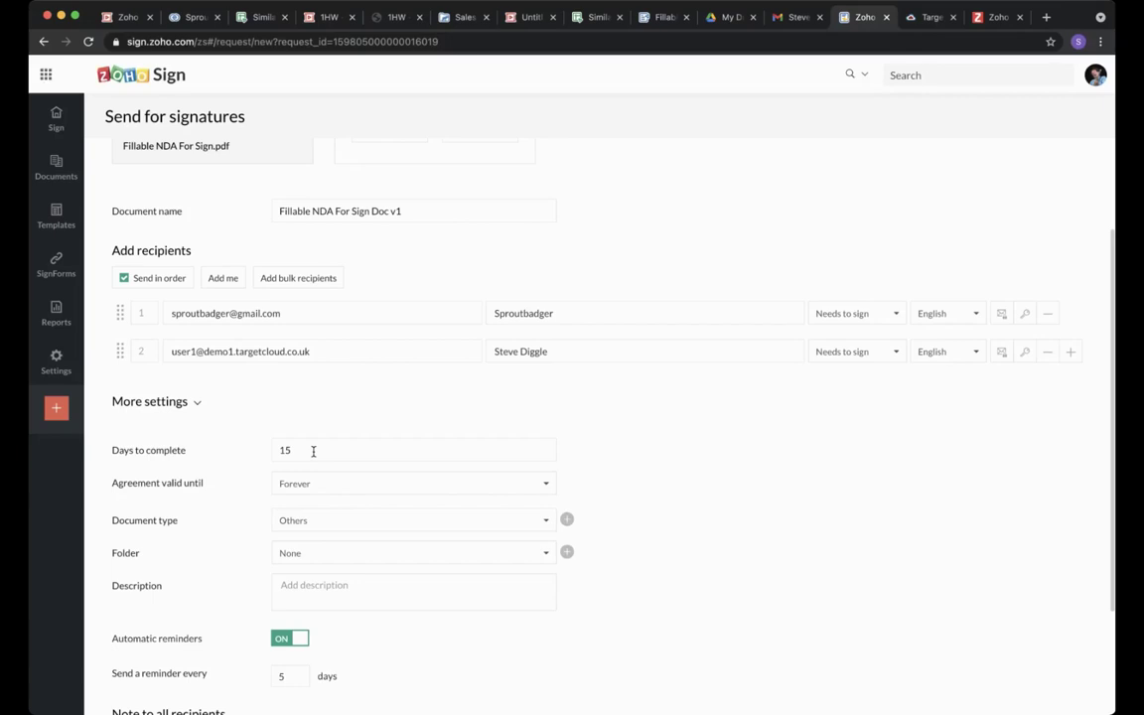
drag(313, 451, 261, 454)
text(2)
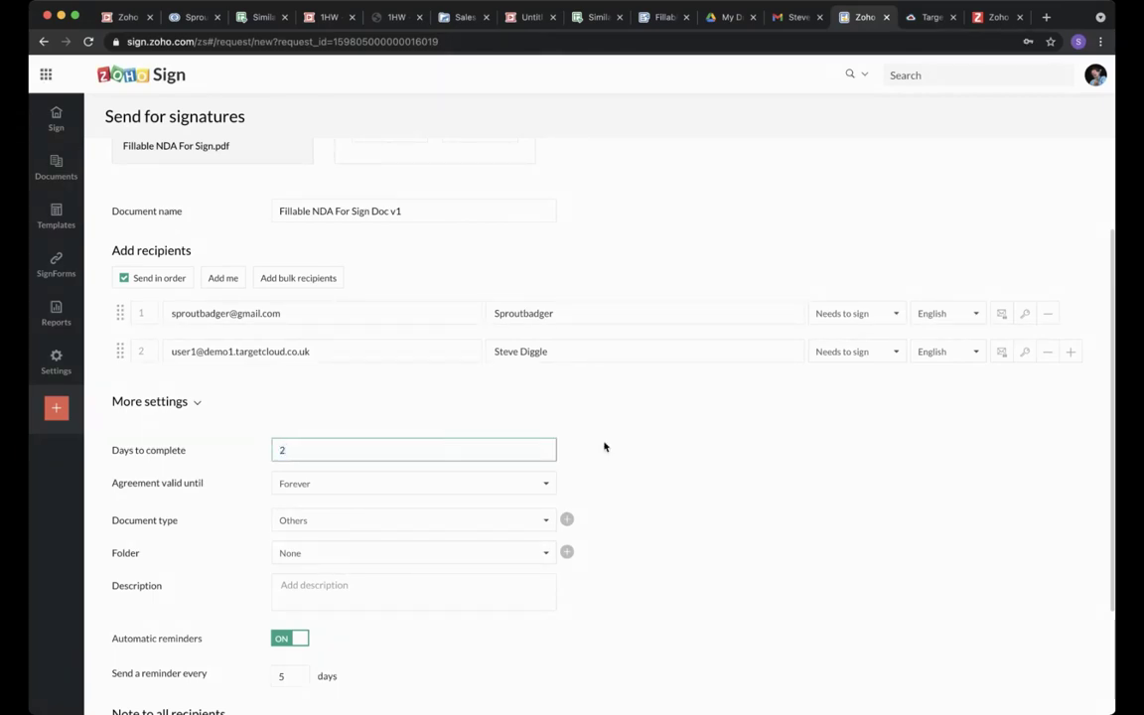
click(604, 444)
click(541, 482)
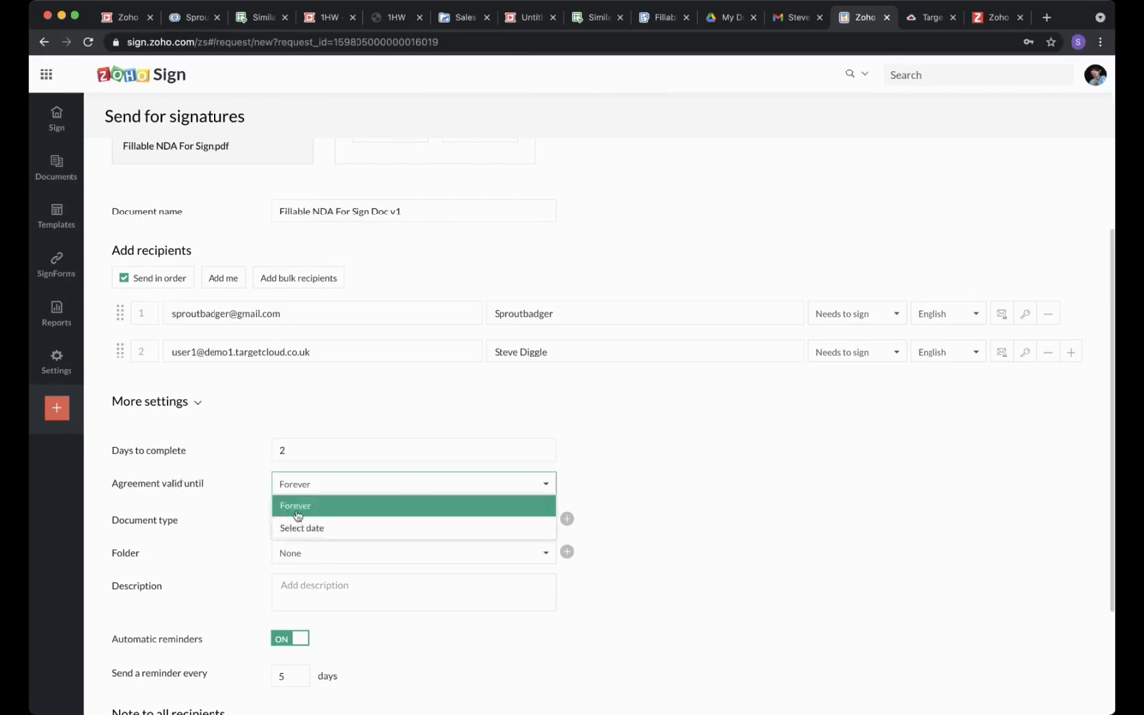
click(300, 529)
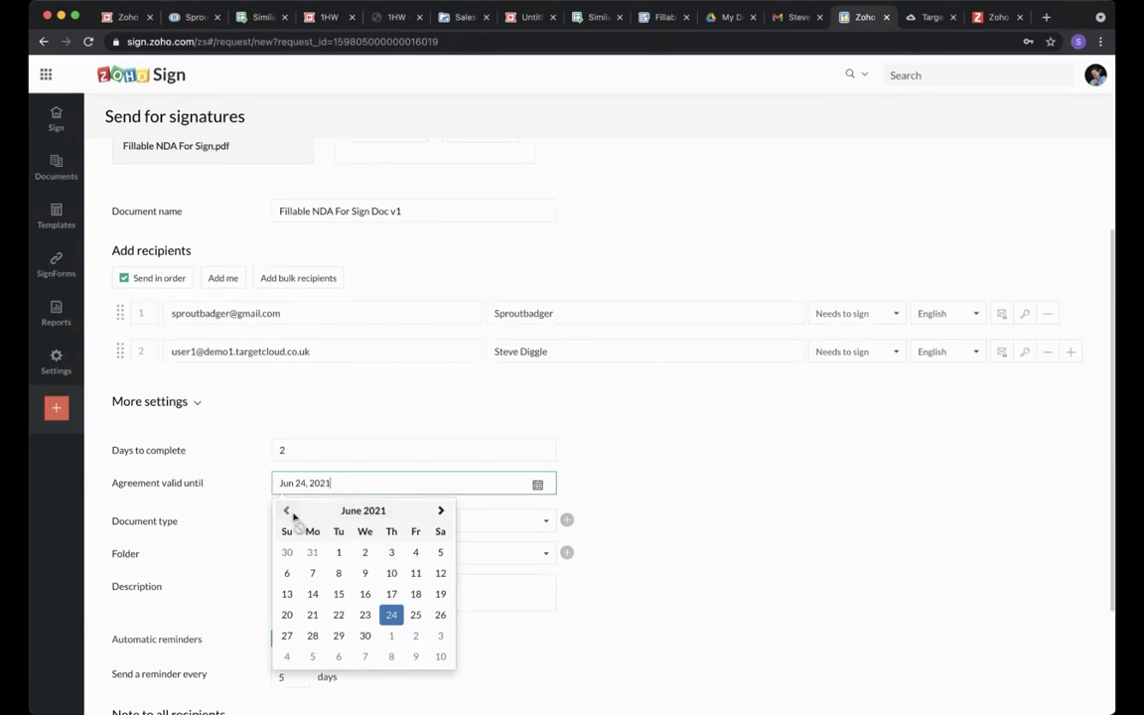
click(338, 552)
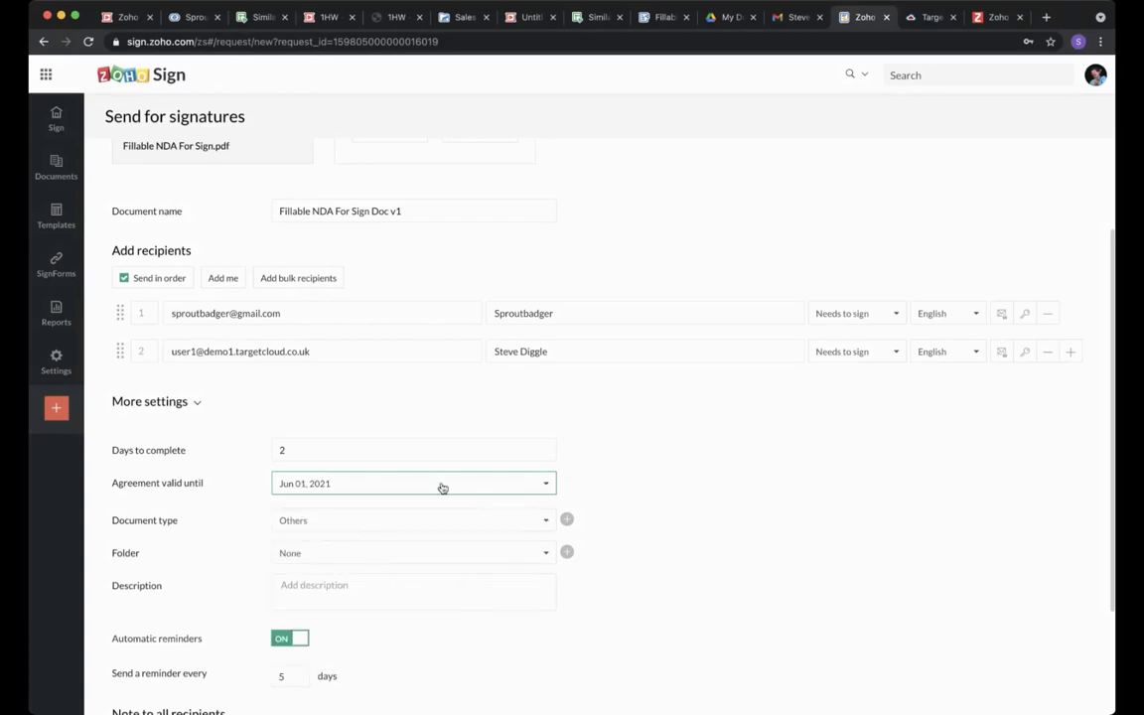
Create and apply a new document type 'Legal document'.
click(314, 522)
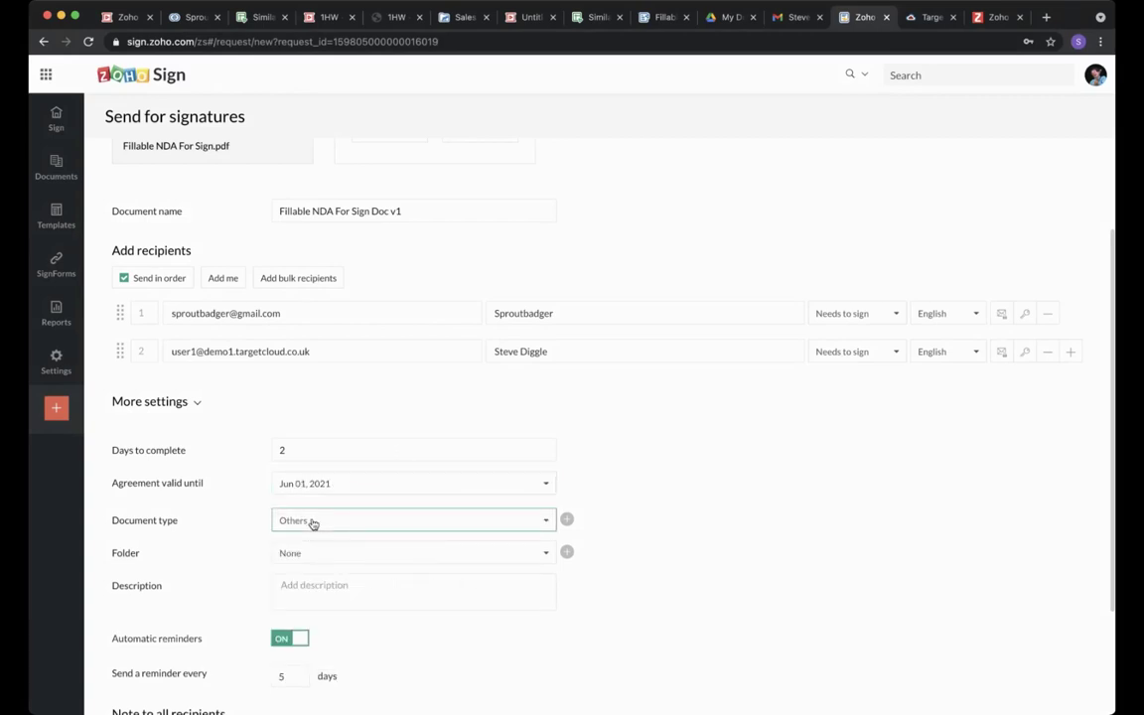
click(592, 508)
click(567, 520)
text(Legal document)
key(Return)
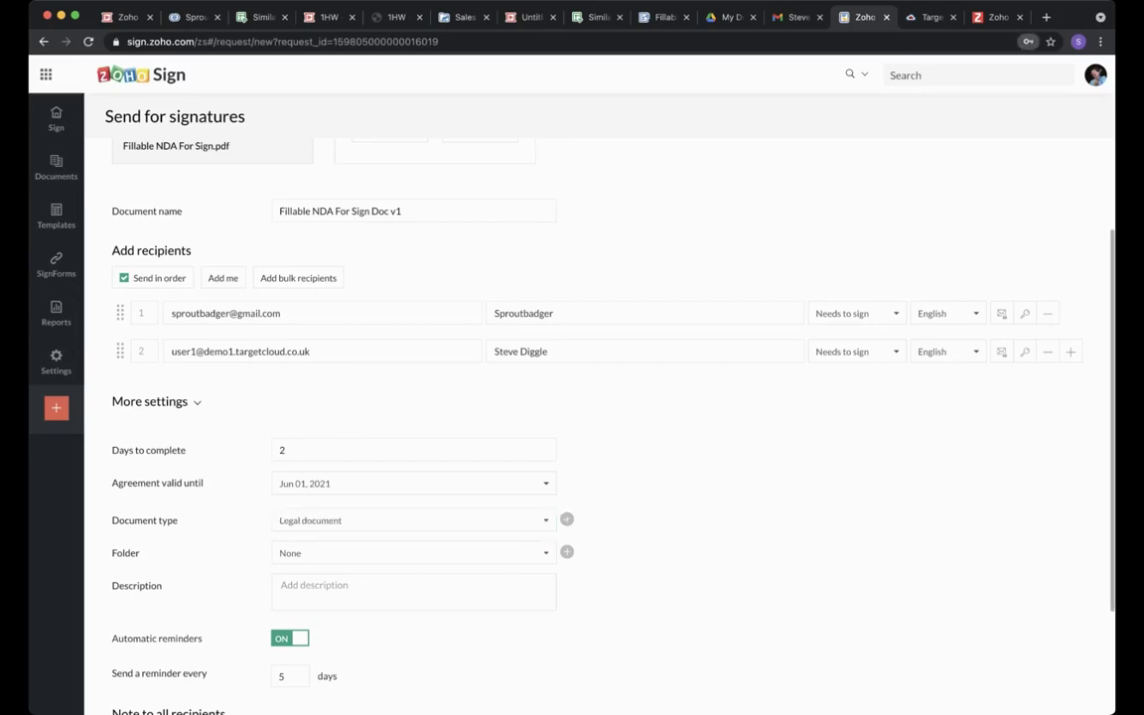
click(536, 552)
click(535, 552)
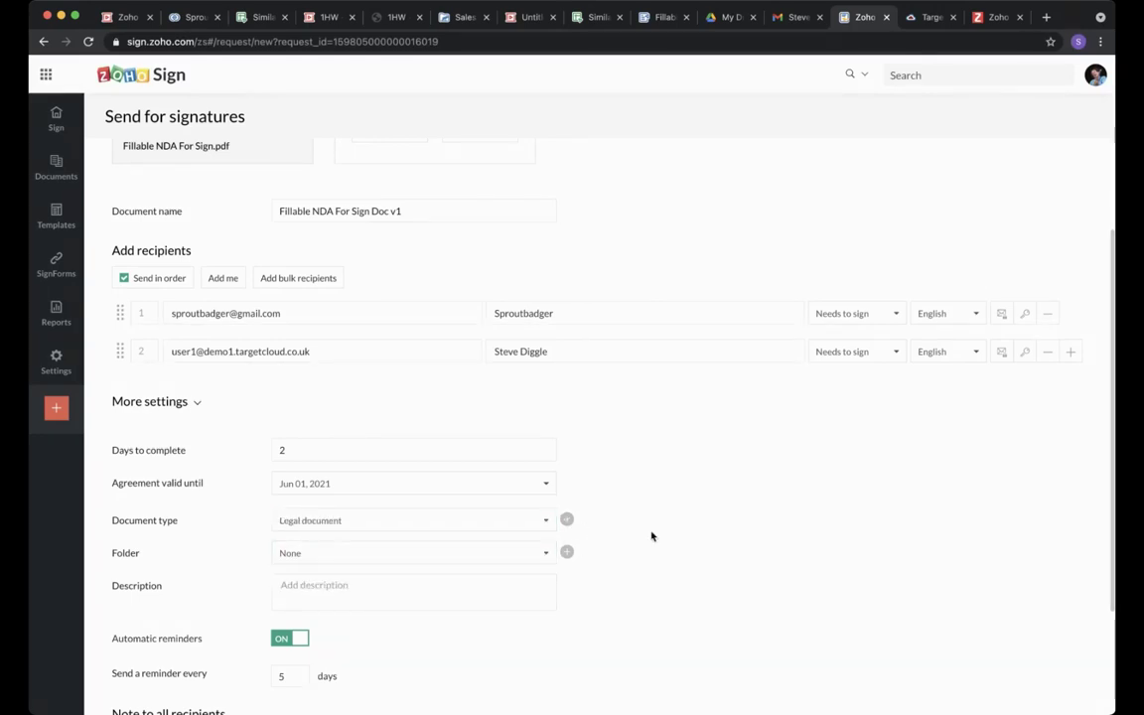
click(567, 551)
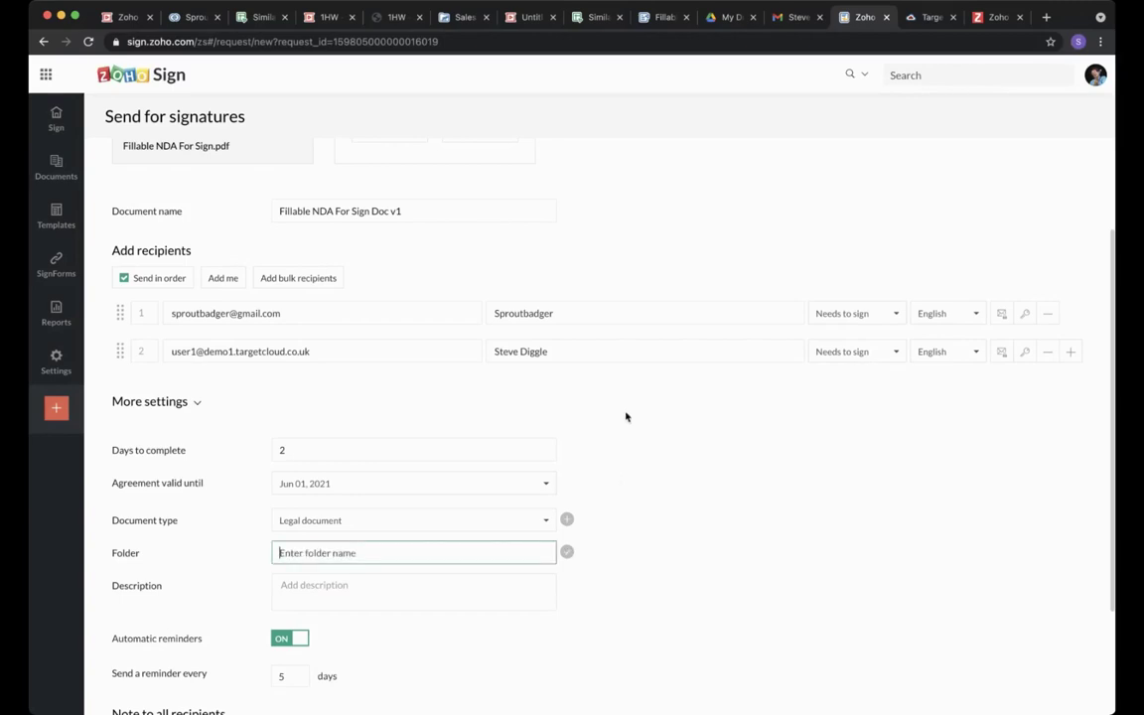
click(633, 492)
Enter the description 'Document is for NDA' and set reminders every 5 days.
click(342, 593)
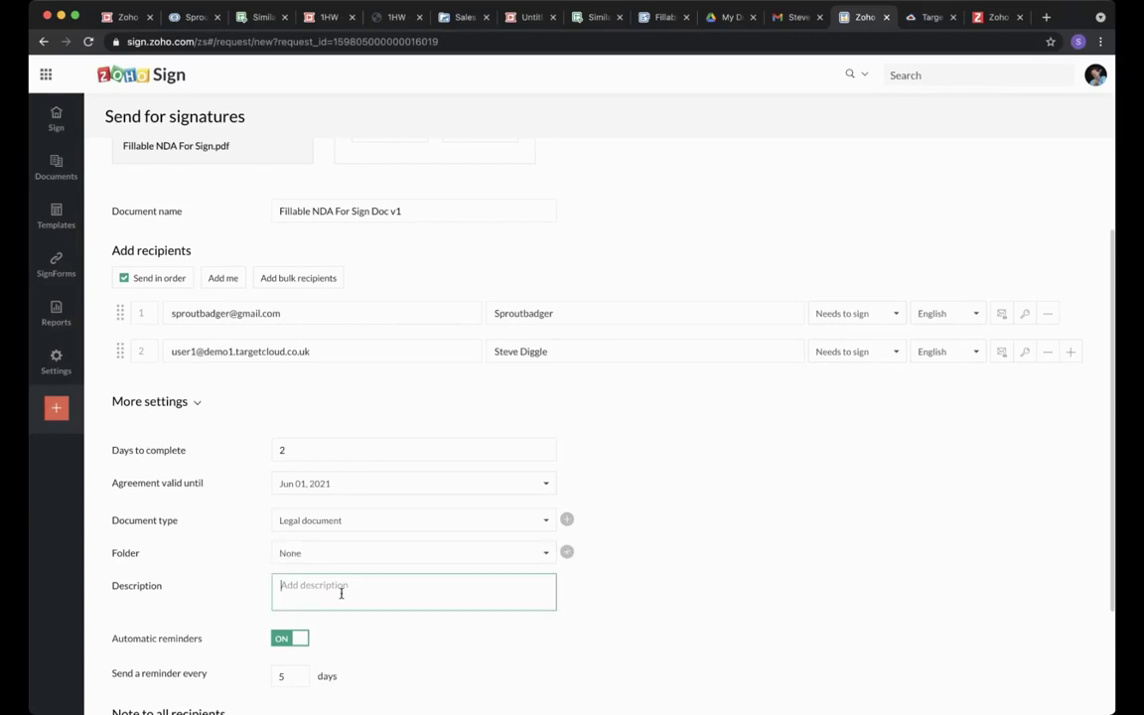
text(Document is for NDA)
click(414, 623)
scroll(407, 616, down, 3)
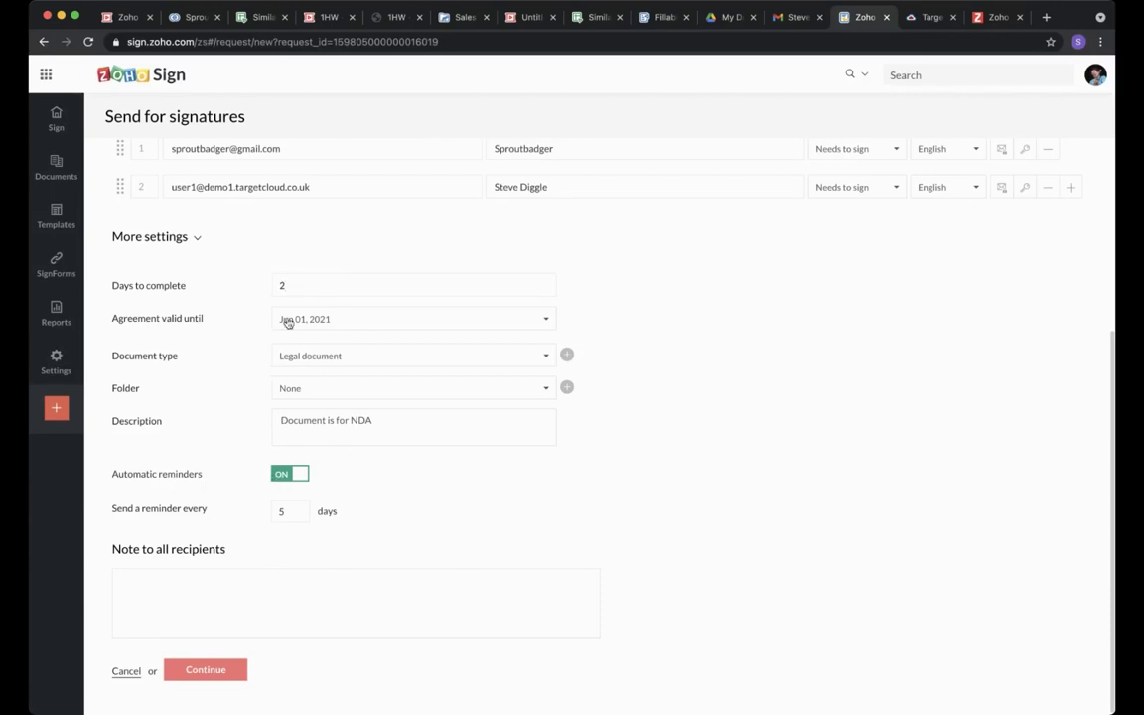
double_click(296, 514)
text(1)
drag(290, 512, 270, 510)
text(5)
click(328, 469)
Add the note 'Please complete the NDA' for all recipients and continue to field placement.
text(lease complete the )
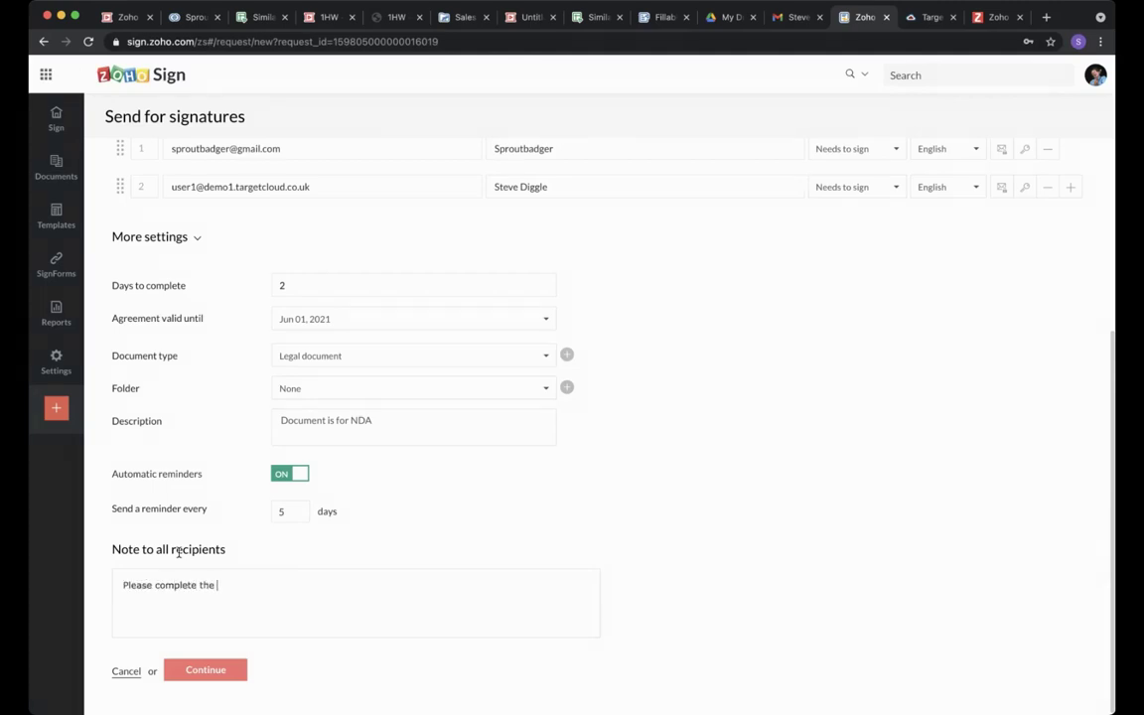
text(NDA)
scroll(674, 419, up, 8)
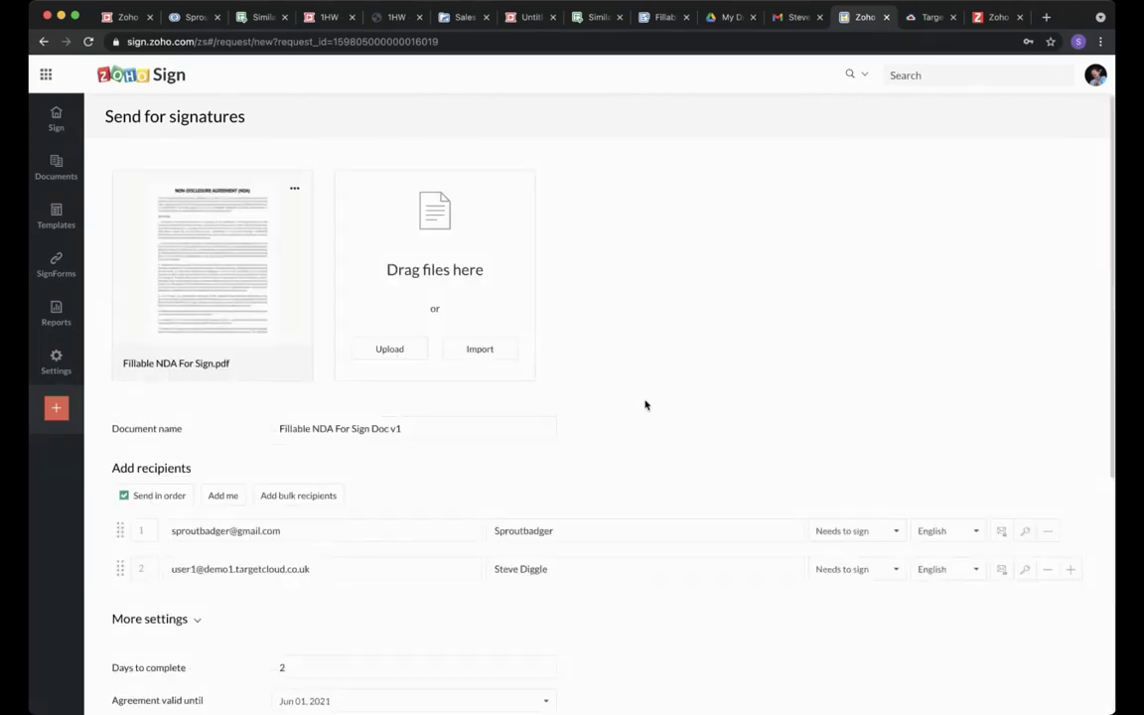
scroll(590, 358, down, 8)
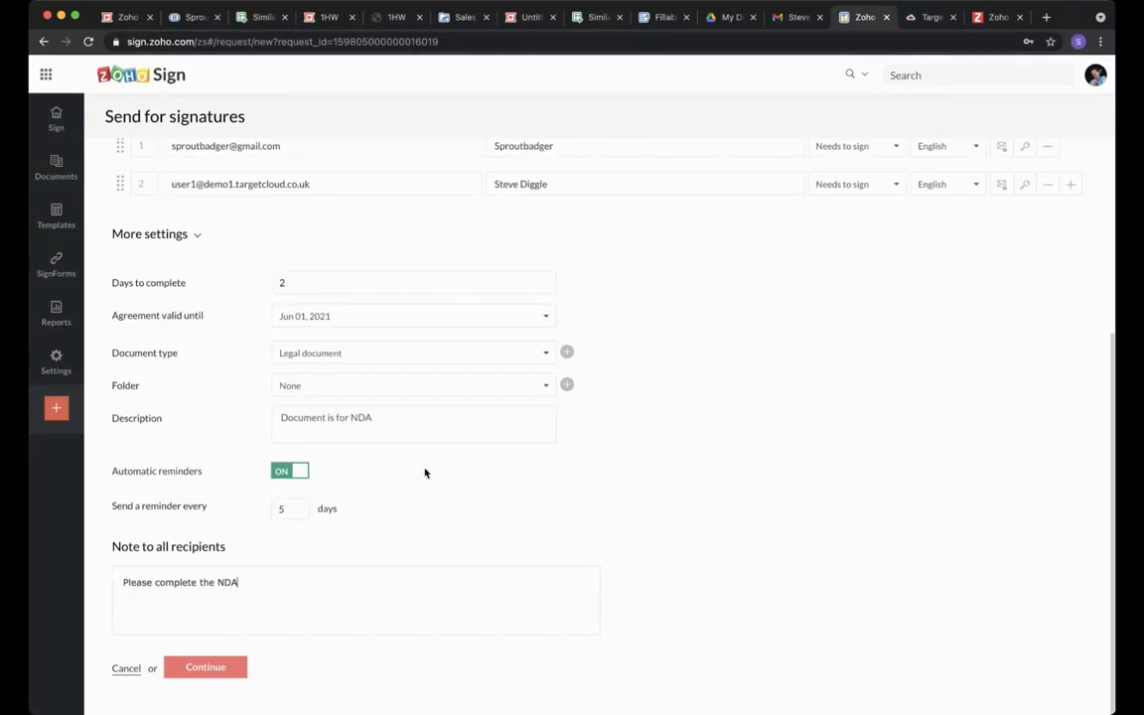
click(228, 668)
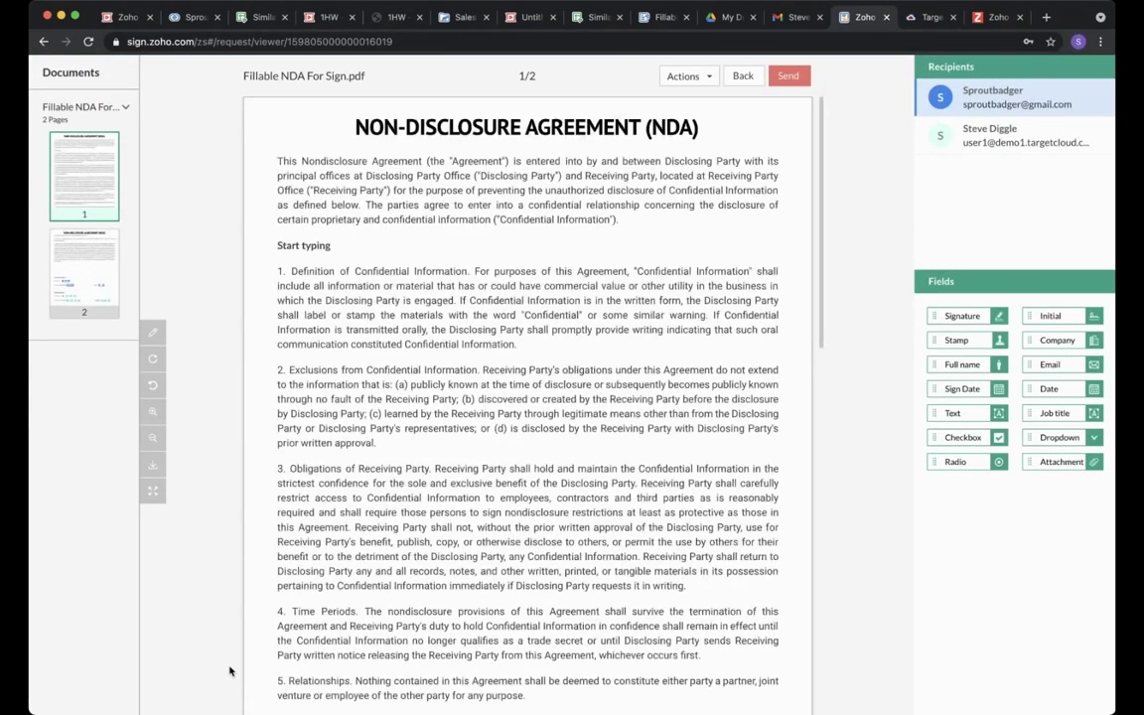
Scroll the NDA viewer down to the page 2 signature, full name and date fields.
scroll(401, 273, down, 15)
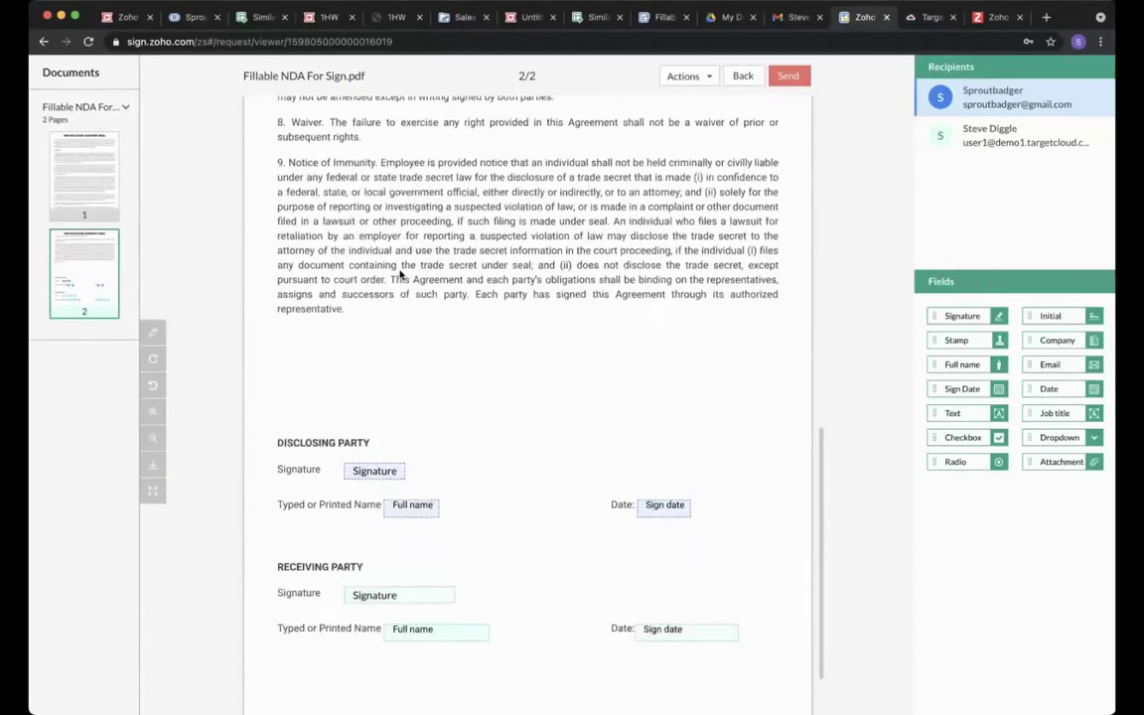
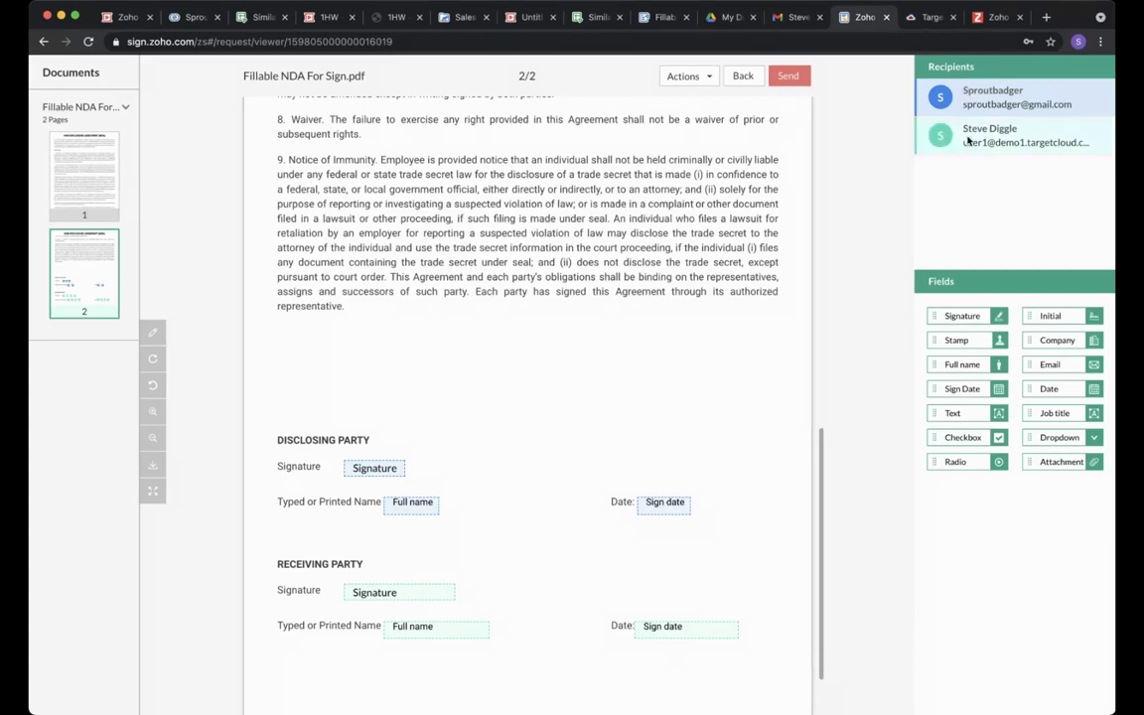
Add a checkbox beside the Disclosing Party signature and Initial and Job title fields for the Receiving Party.
scroll(358, 439, down, 3)
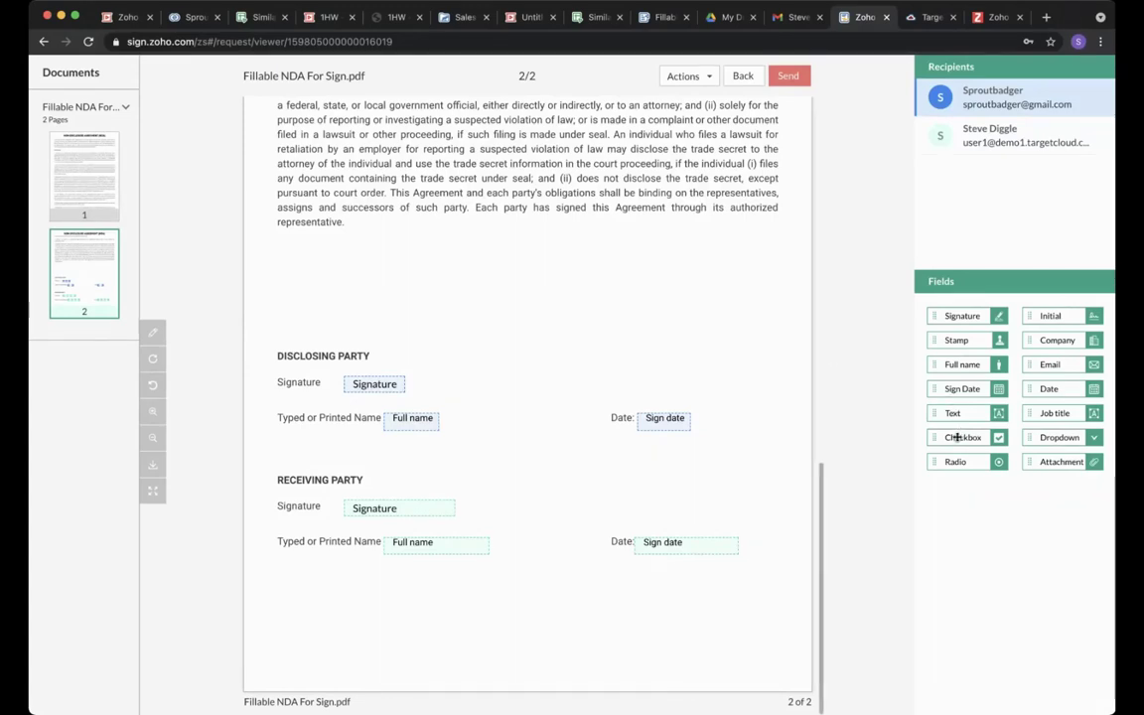
mouse_move(957, 437)
mouse_down()
mouse_move(898, 447)
mouse_move(443, 391)
mouse_up()
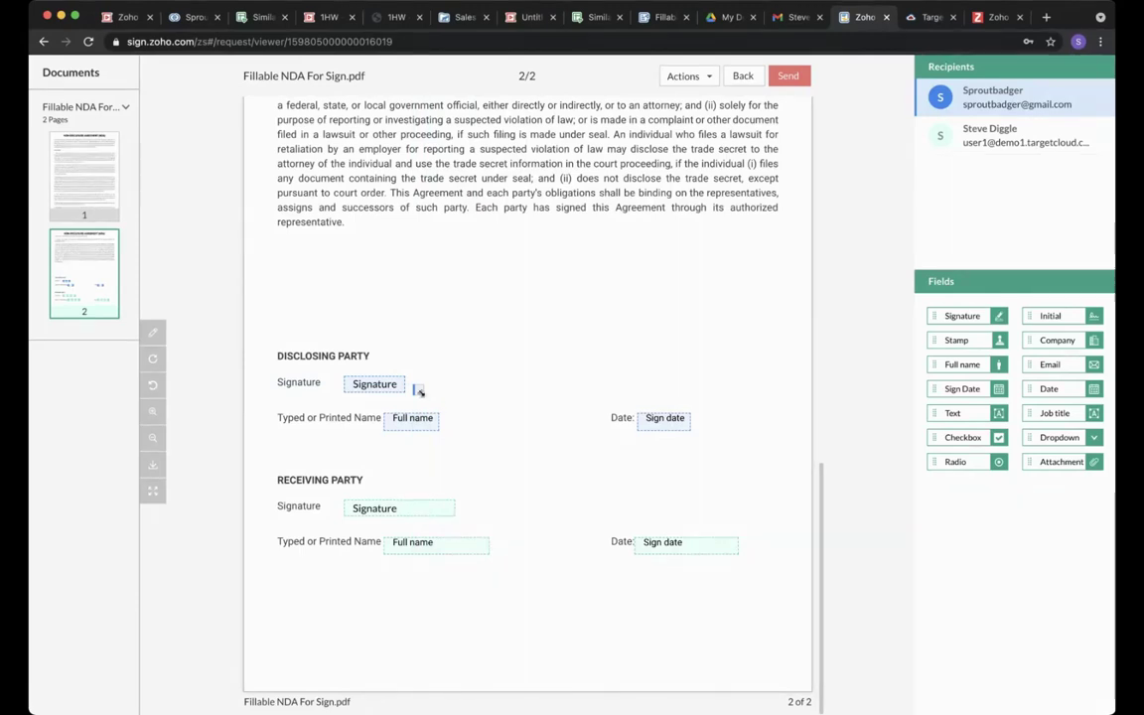
click(1014, 141)
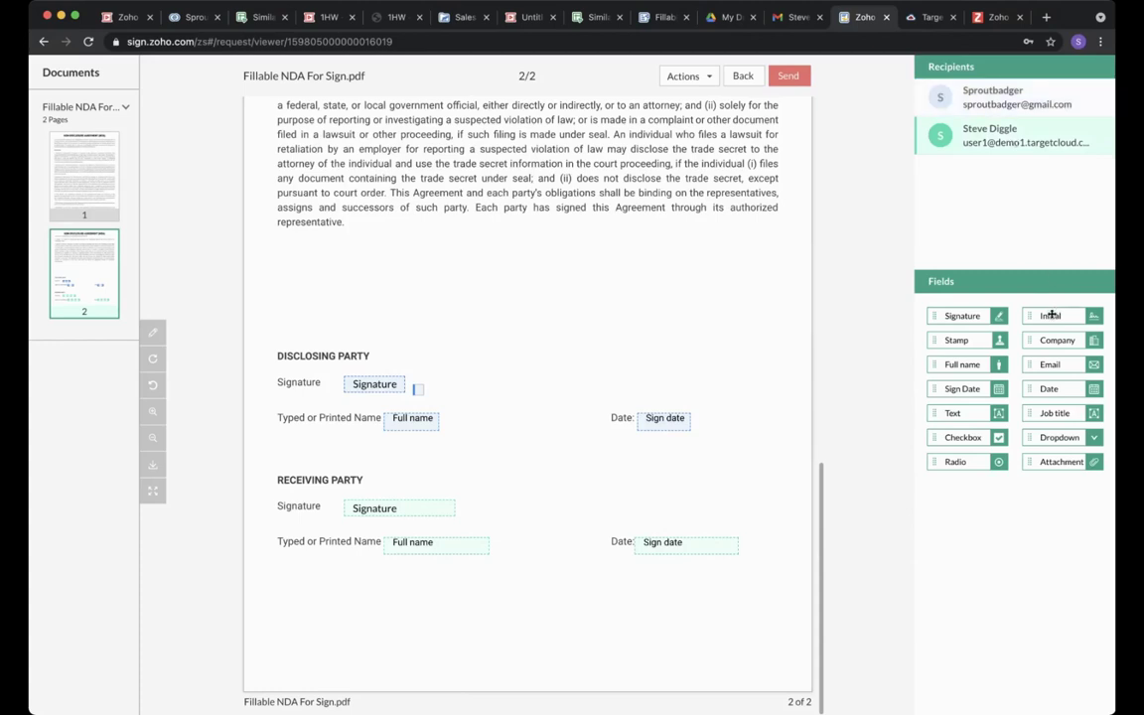
drag(1052, 315, 413, 576)
drag(1057, 413, 502, 621)
Enlarge the Receiving Party name, Initial and Signature fields and the Disclosing Party Full name field.
drag(486, 551, 501, 555)
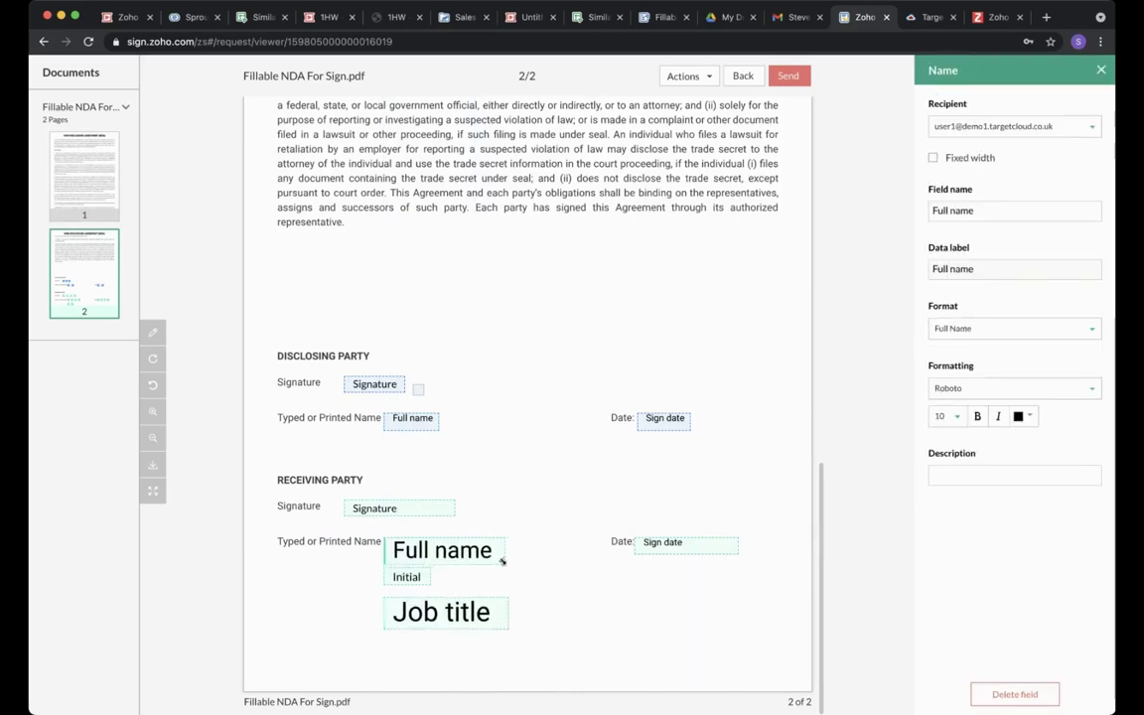
drag(439, 611, 435, 629)
click(427, 578)
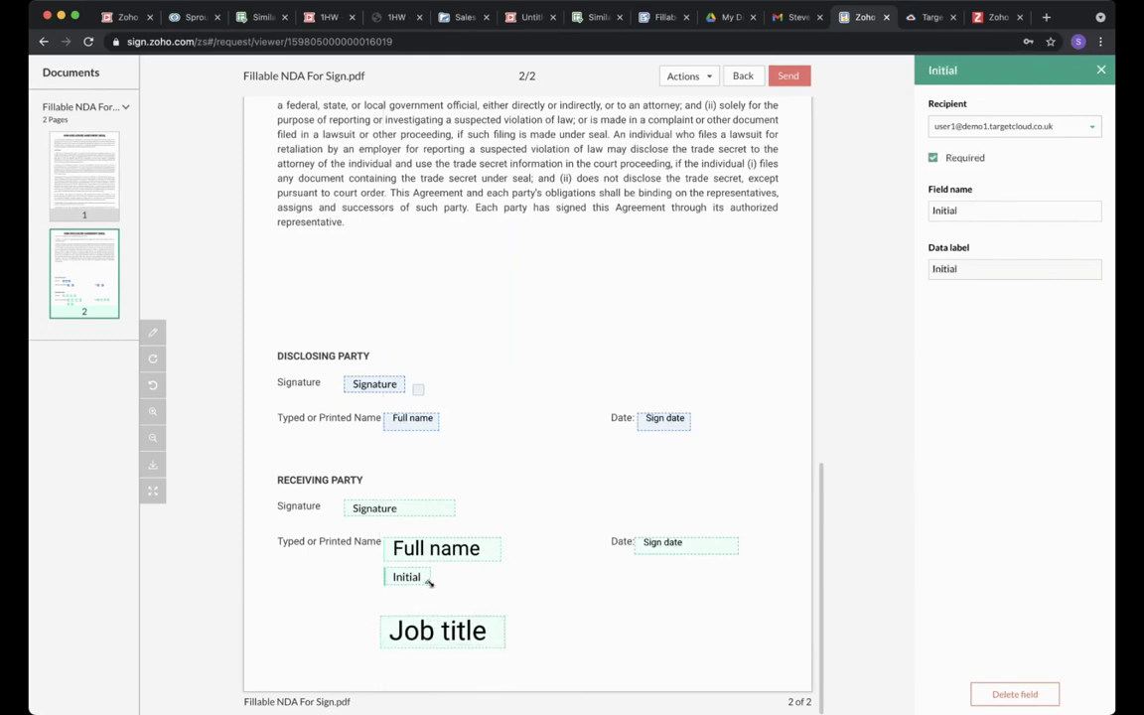
drag(429, 582, 480, 603)
click(599, 576)
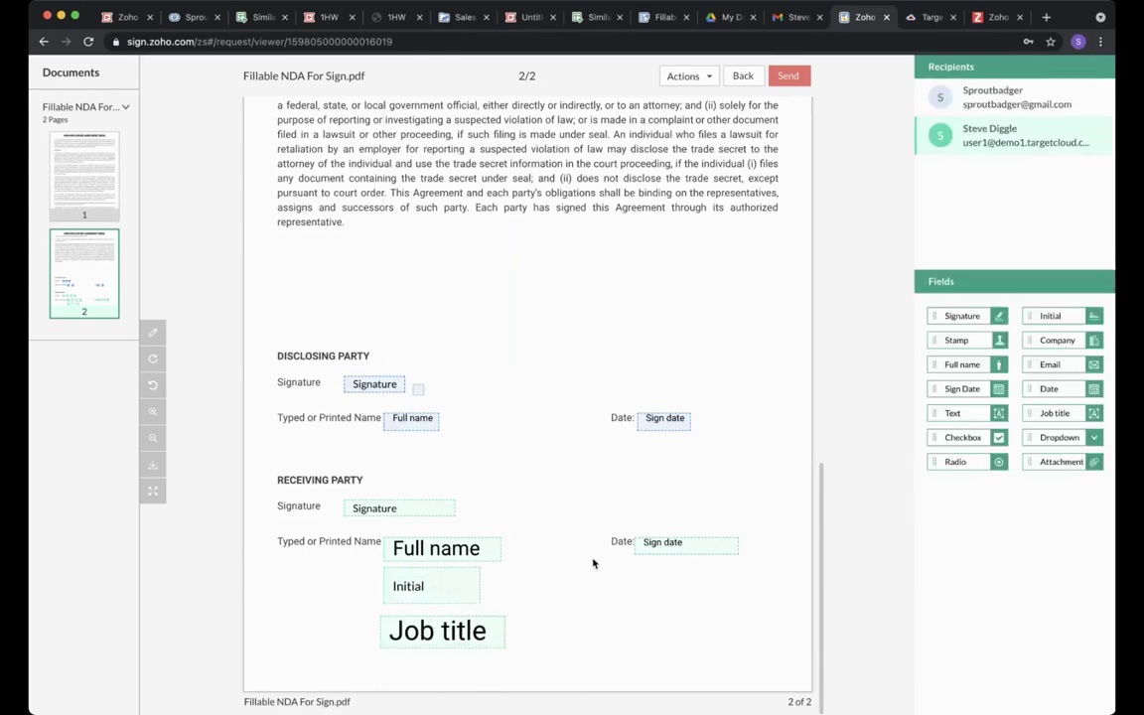
click(448, 510)
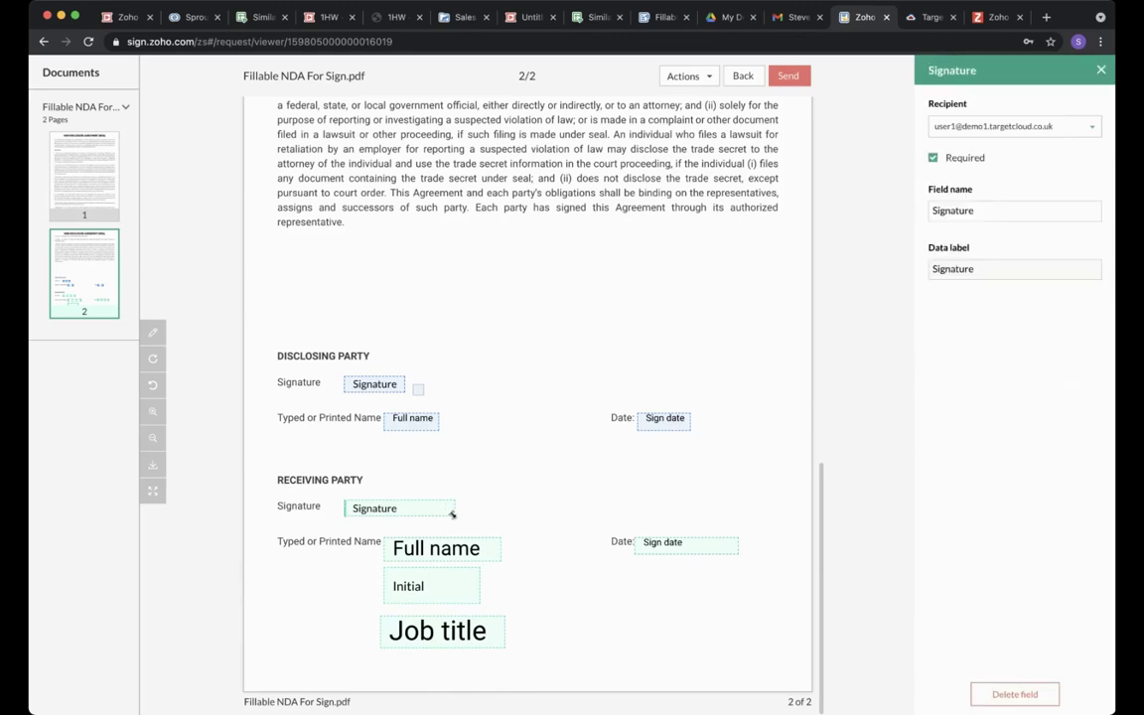
mouse_move(452, 513)
mouse_down()
mouse_move(439, 508)
mouse_move(519, 522)
mouse_move(447, 513)
mouse_move(469, 520)
mouse_up()
click(434, 425)
drag(434, 429, 480, 452)
click(545, 459)
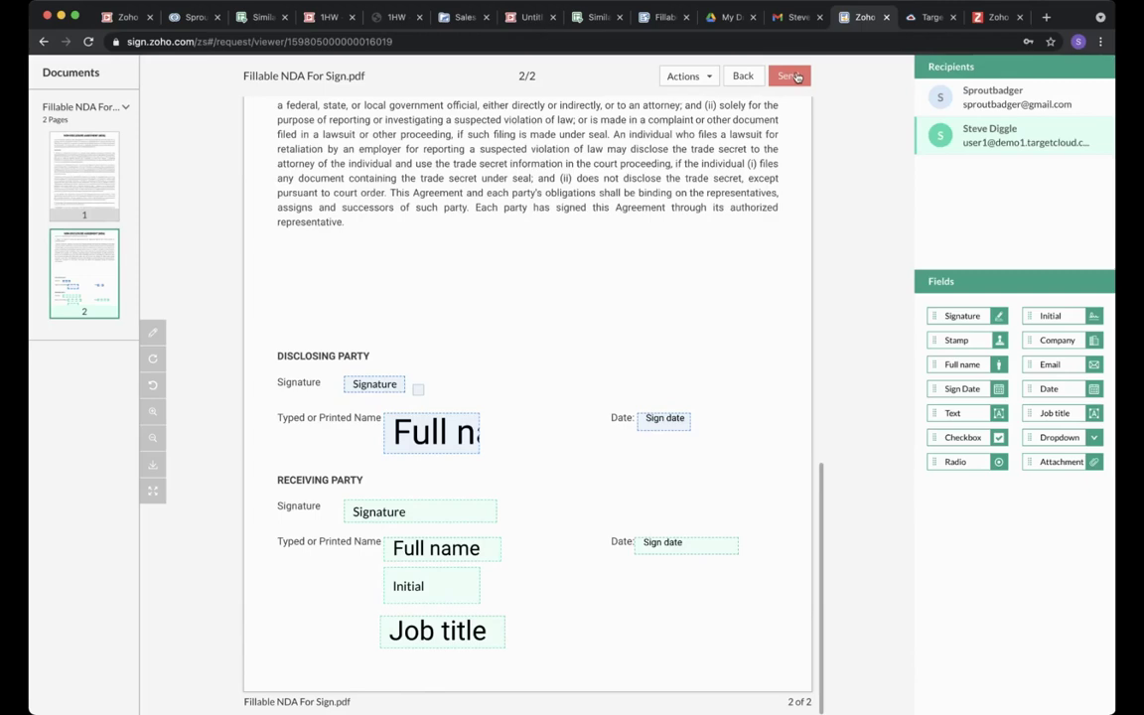
Send the NDA to both recipients and view the Completed documents list.
click(796, 78)
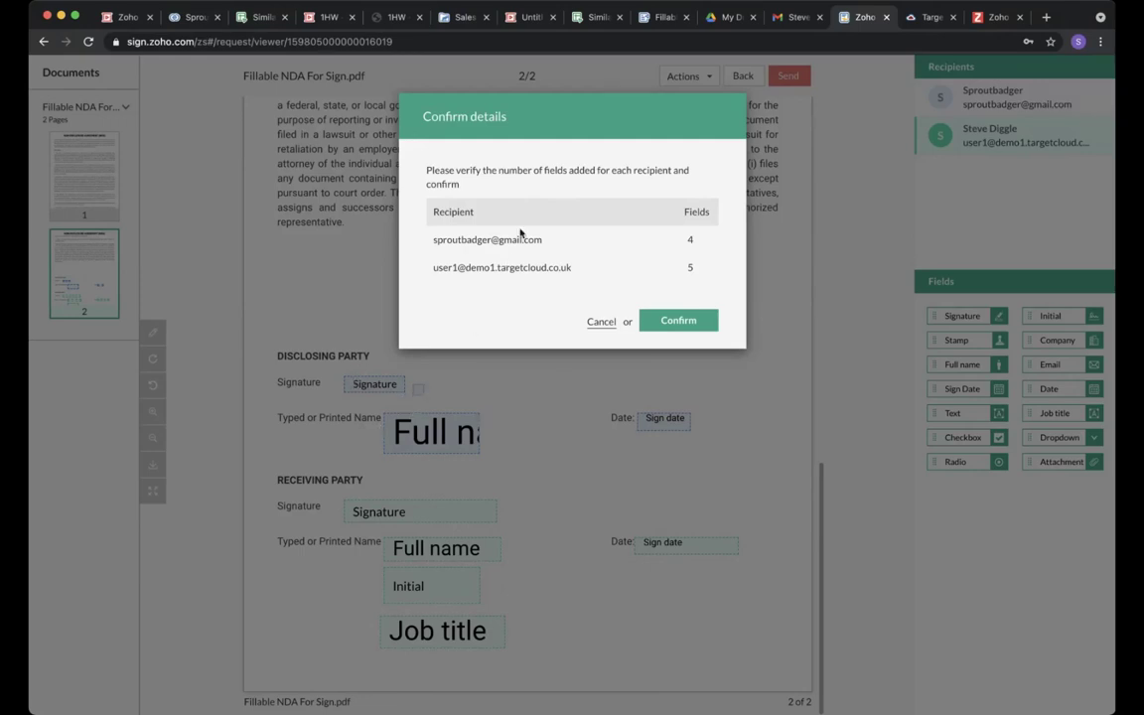
click(681, 322)
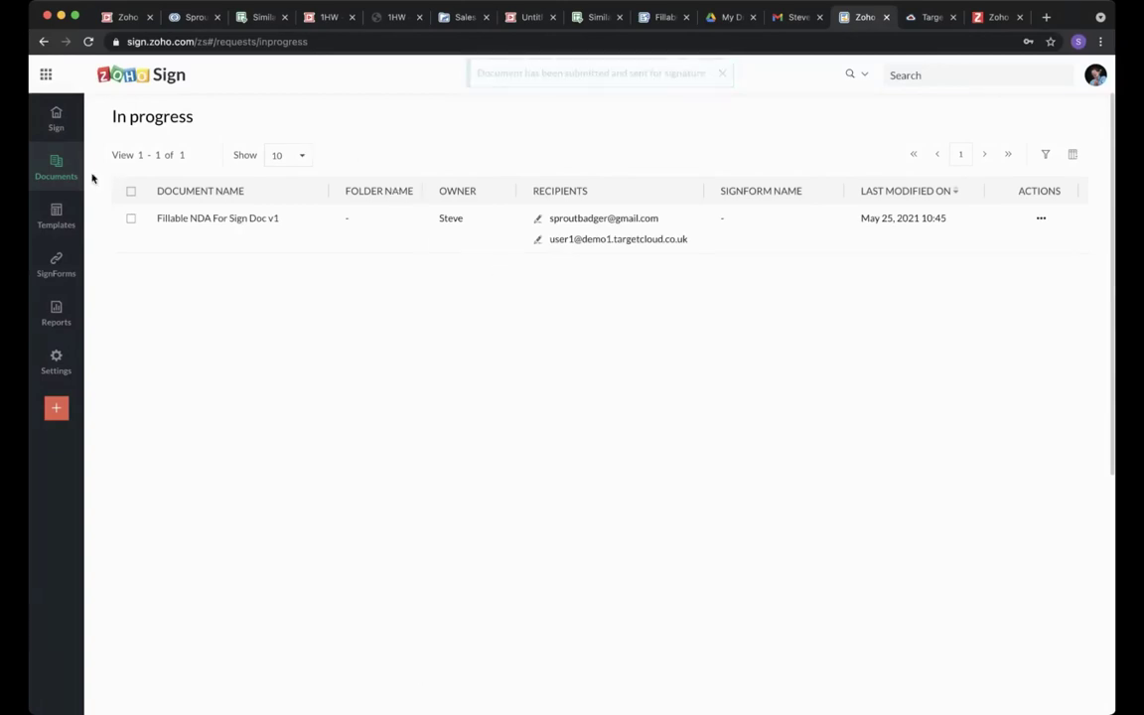
mouse_move(70, 177)
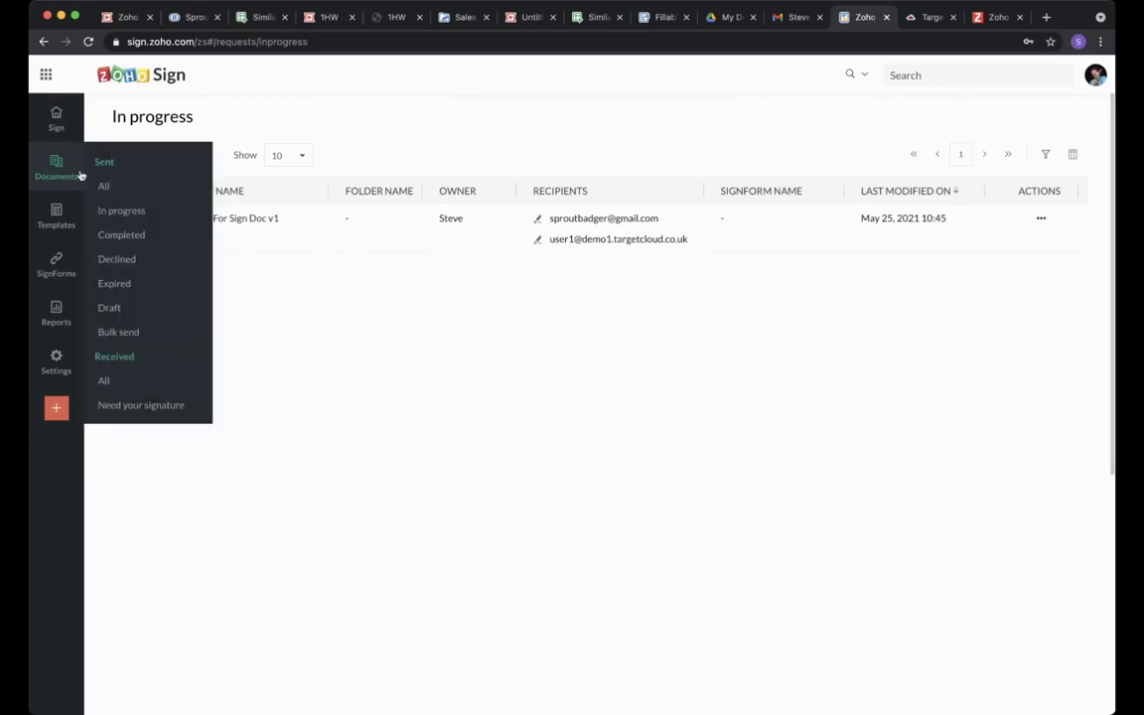
click(121, 234)
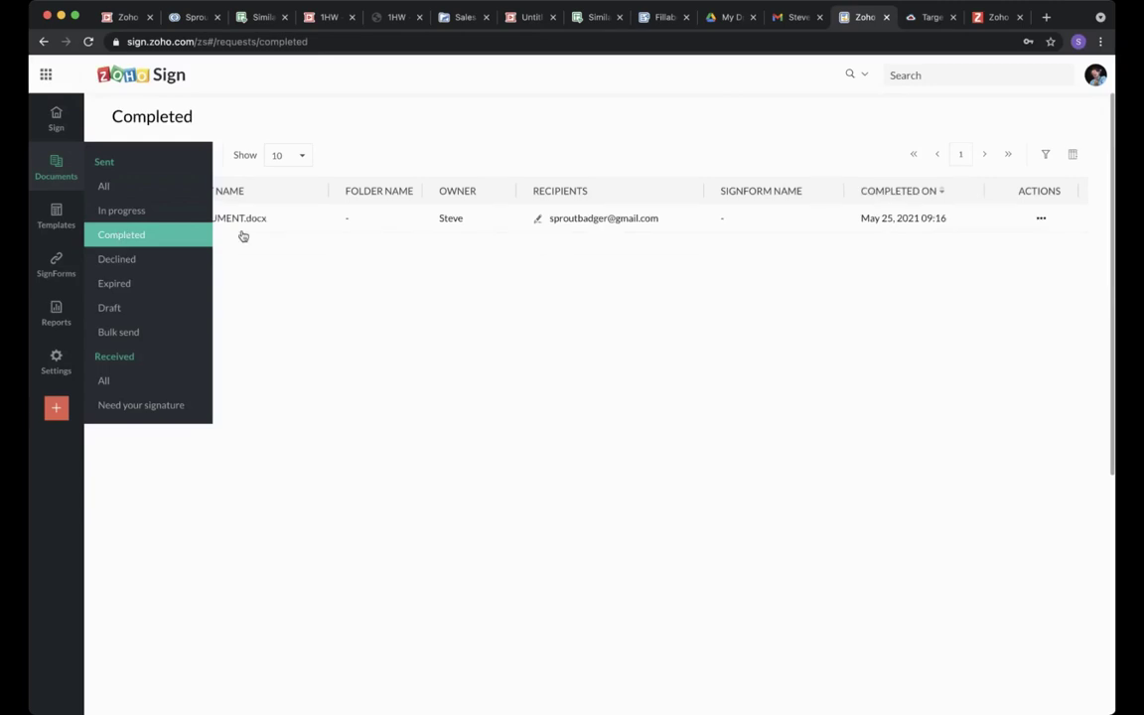
Check the Declined and then the empty Expired document lists.
mouse_move(62, 175)
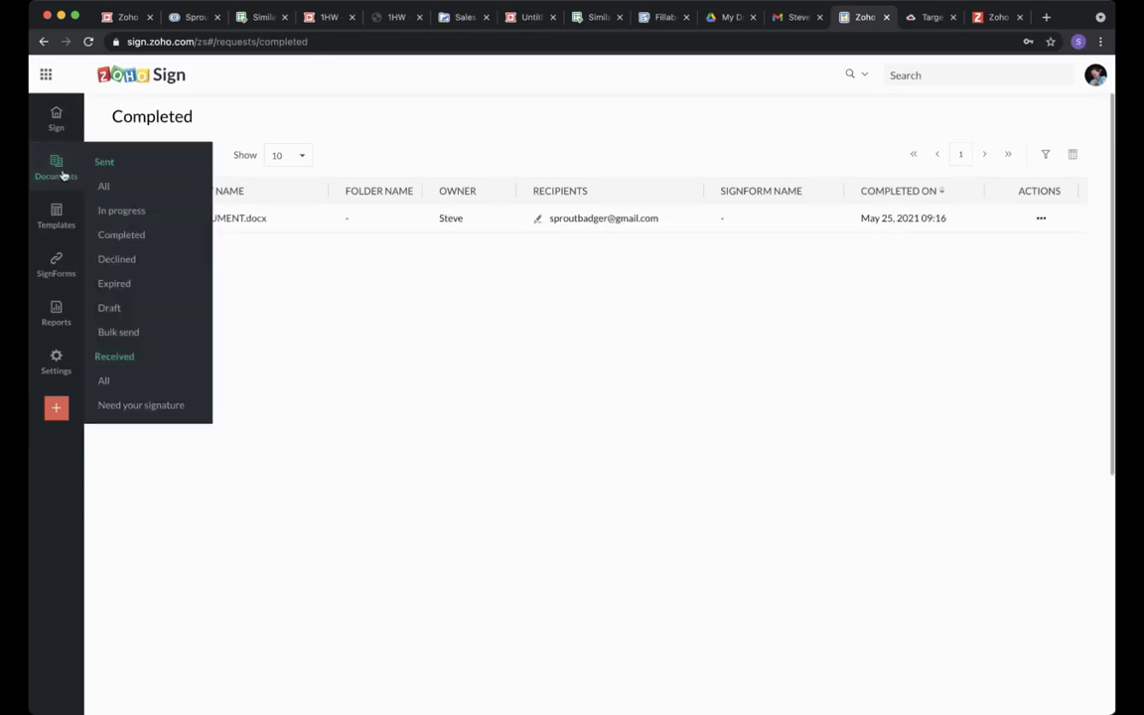
click(117, 258)
mouse_move(76, 182)
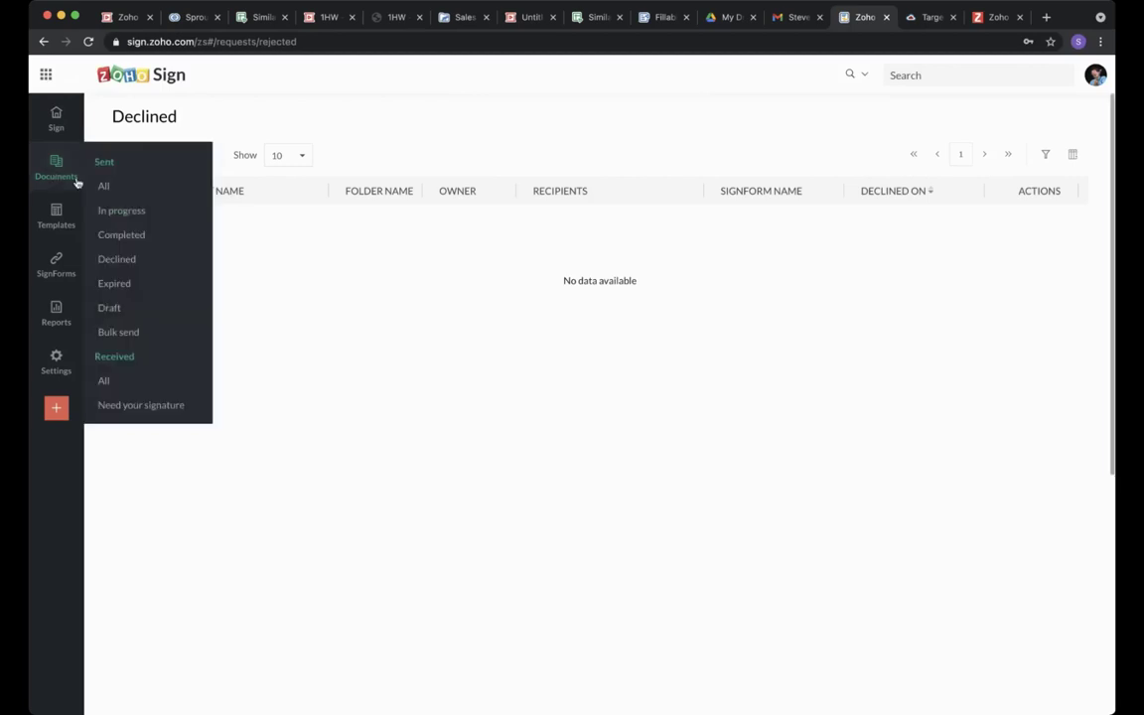
click(118, 283)
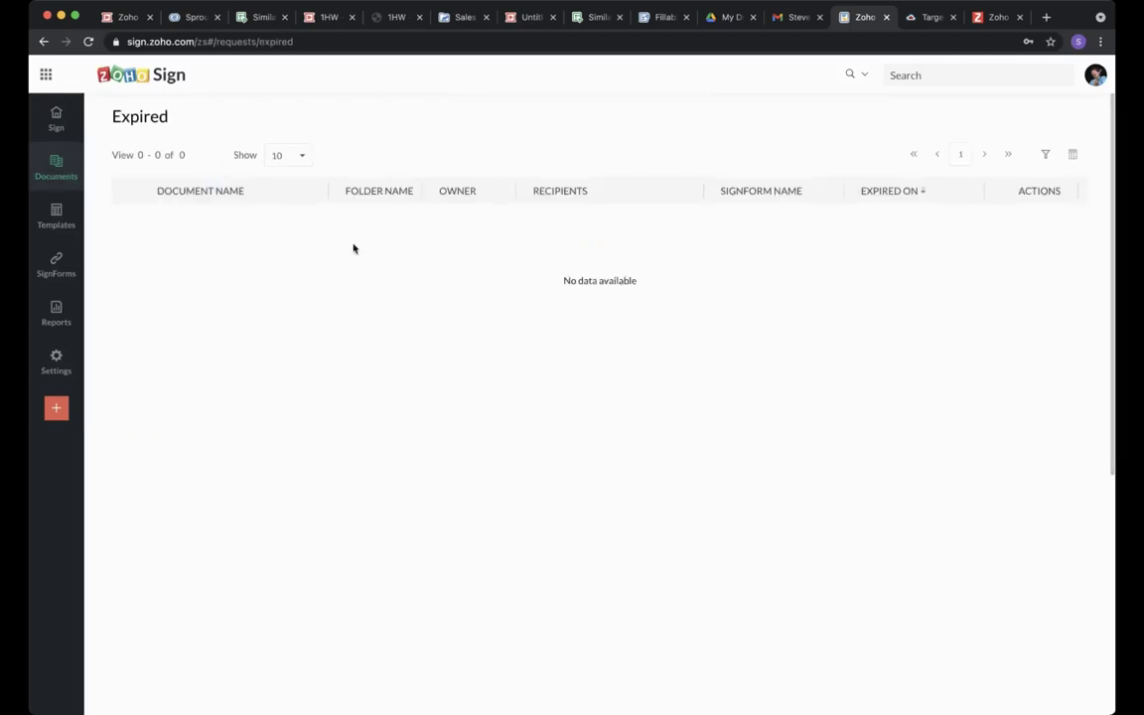
mouse_move(76, 186)
From the Gmail inbox, open the Fillable NDA For Sign Doc v1 request and start signing.
click(794, 20)
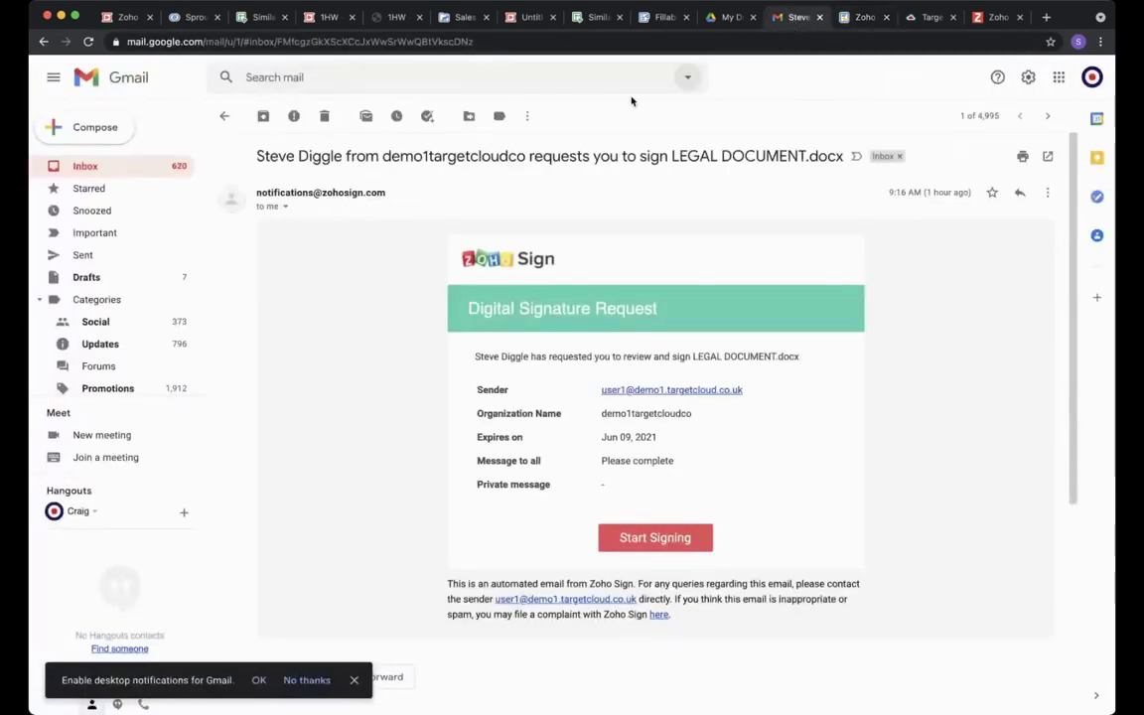
click(124, 170)
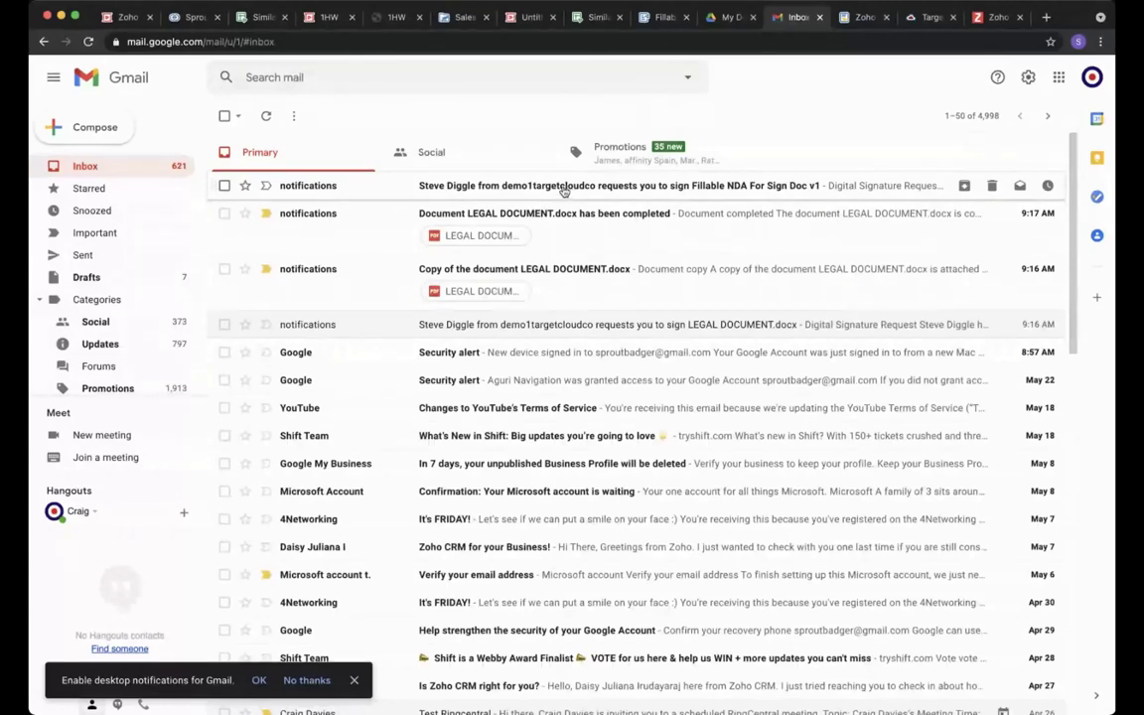
click(563, 189)
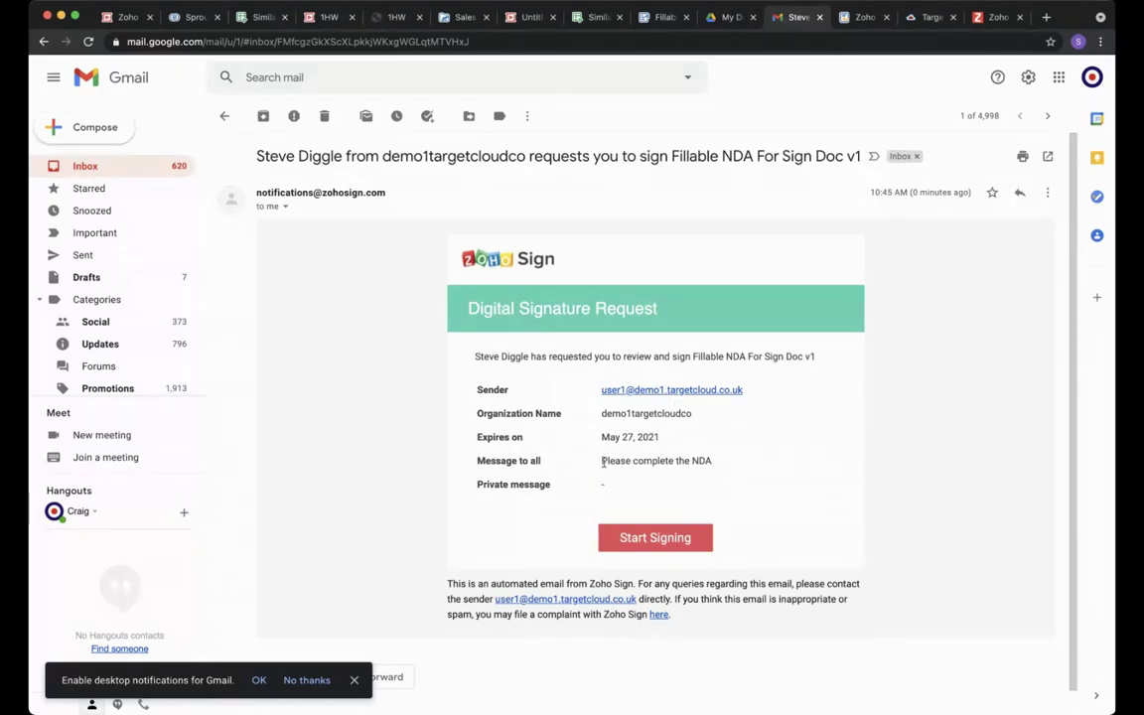
drag(599, 460, 711, 465)
click(749, 481)
click(678, 540)
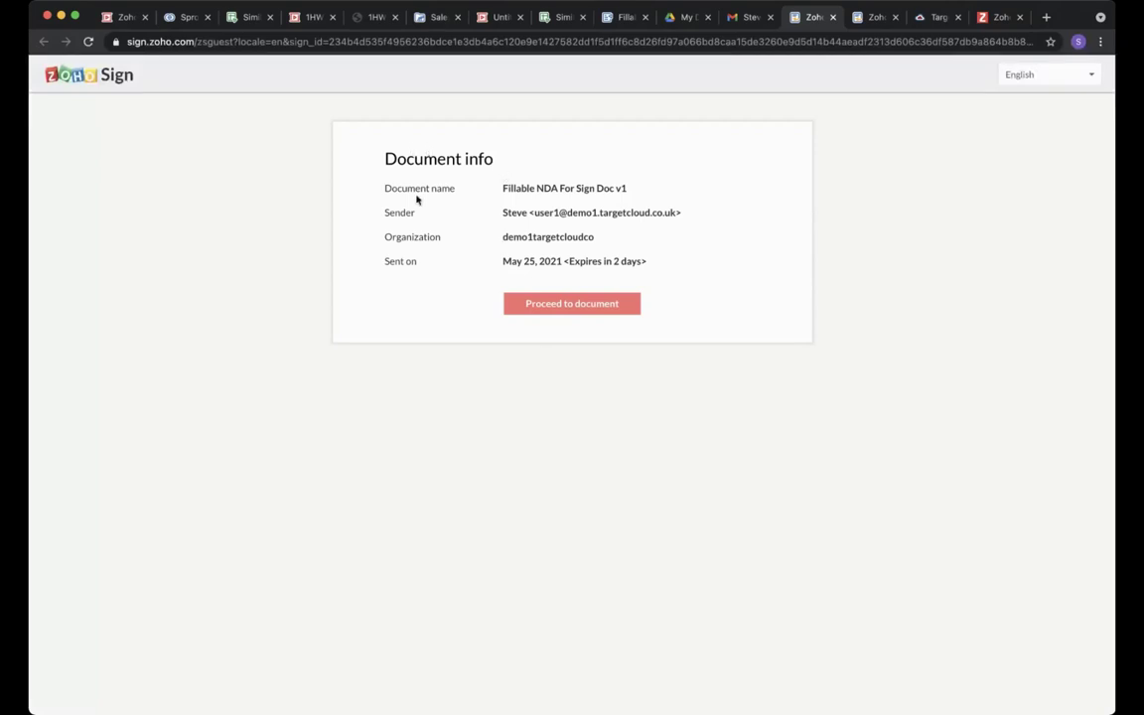
Consent to electronic records, continue to the NDA, and select the Disclosing Party Signature field.
click(563, 308)
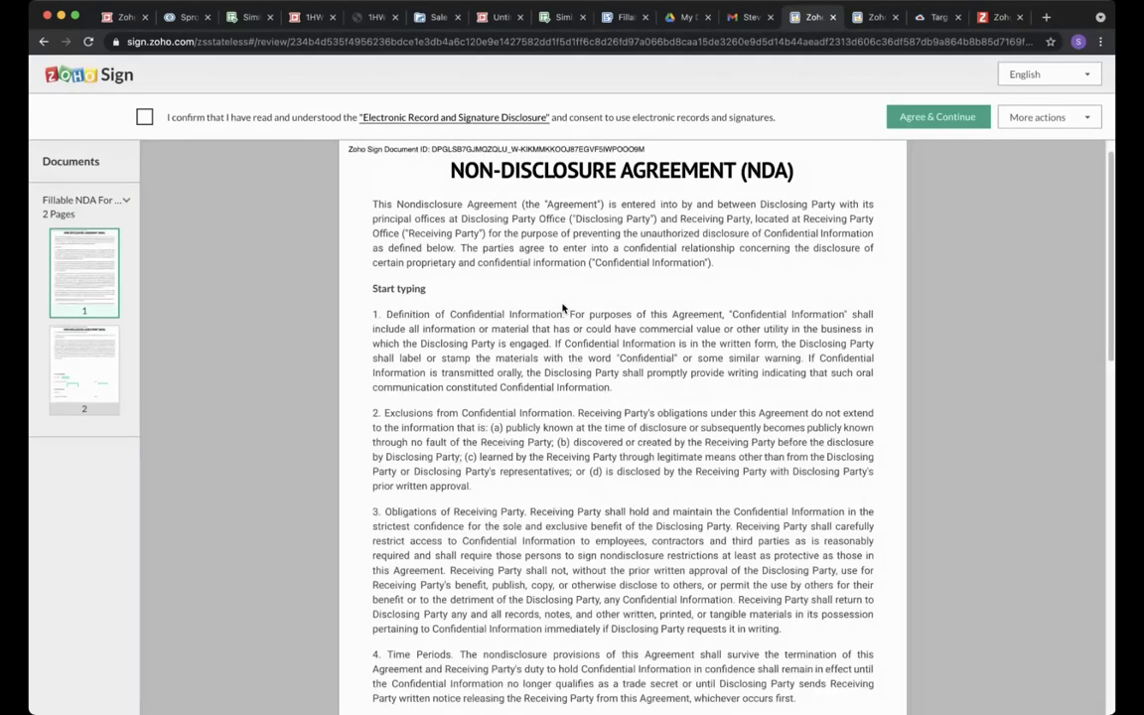
click(145, 118)
click(938, 117)
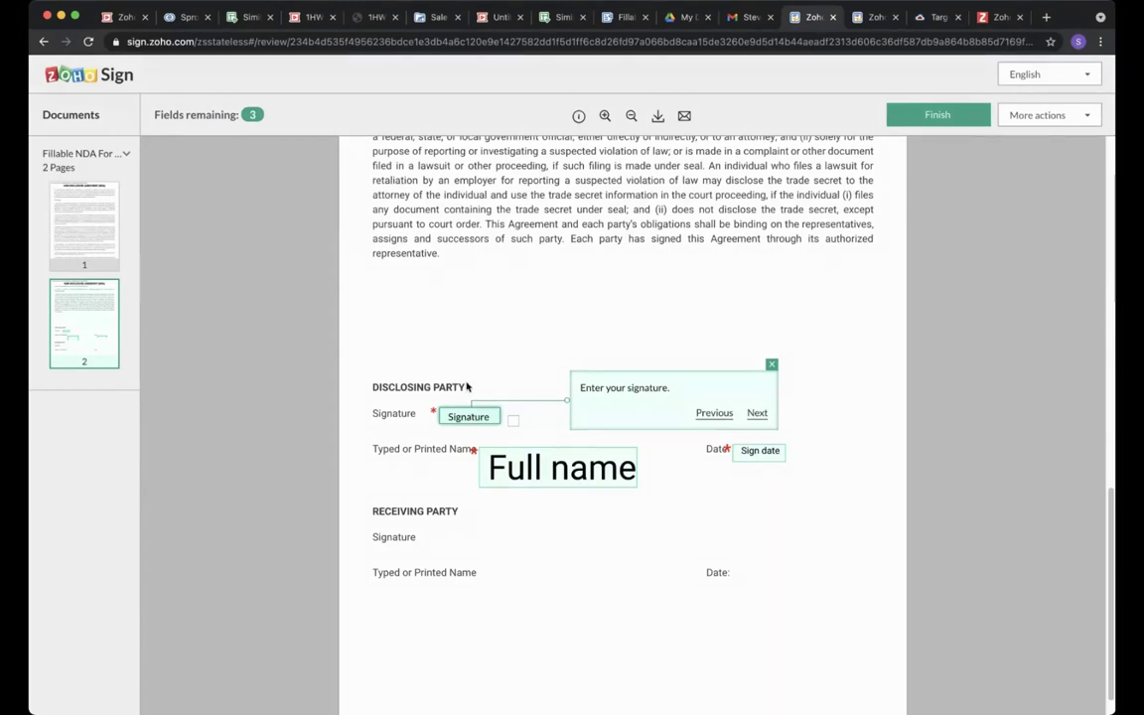
click(464, 418)
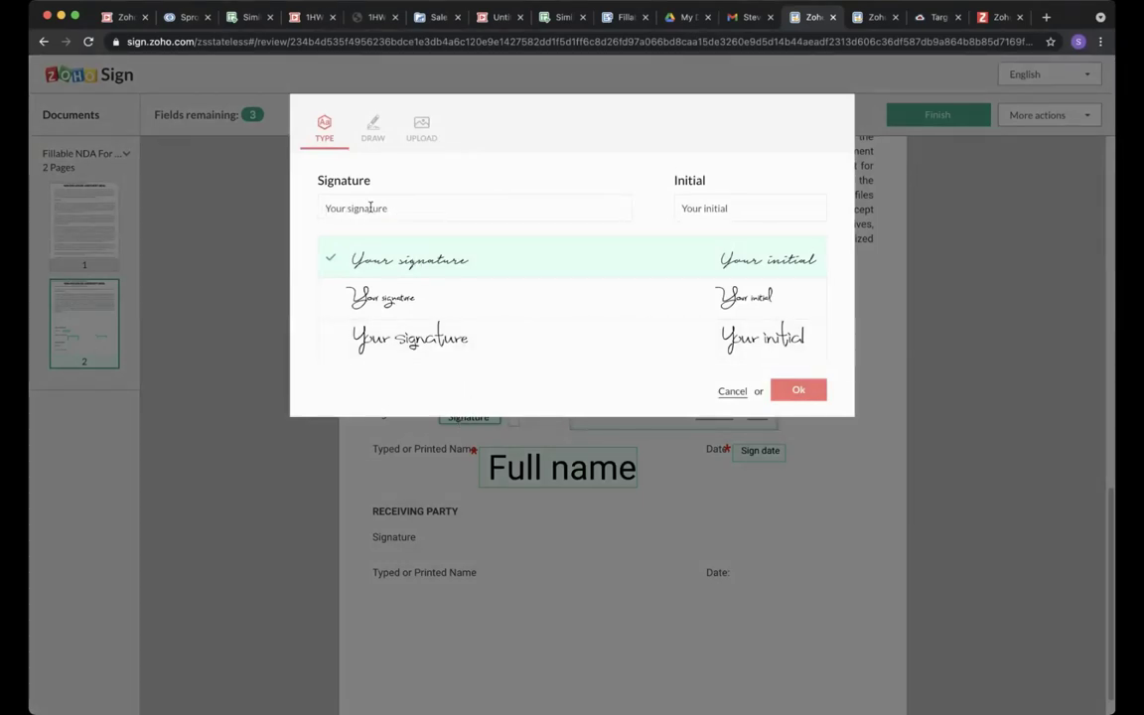
Apply a typed-style signature in the signer's name to the Disclosing Party signature field.
click(392, 209)
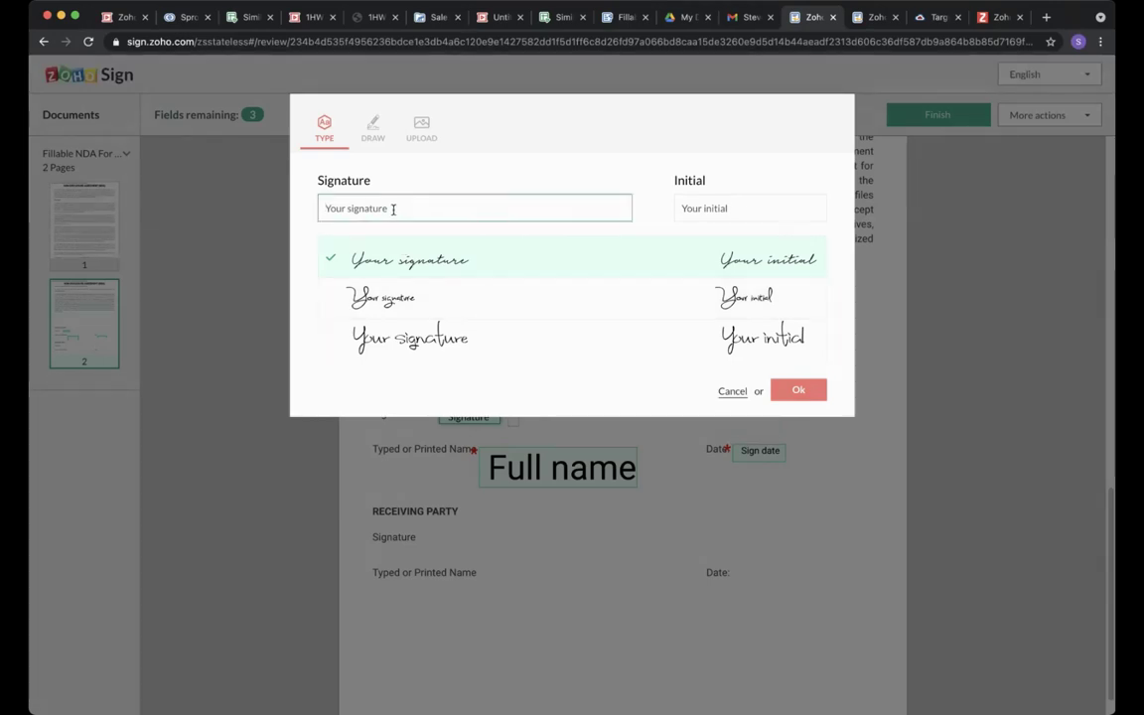
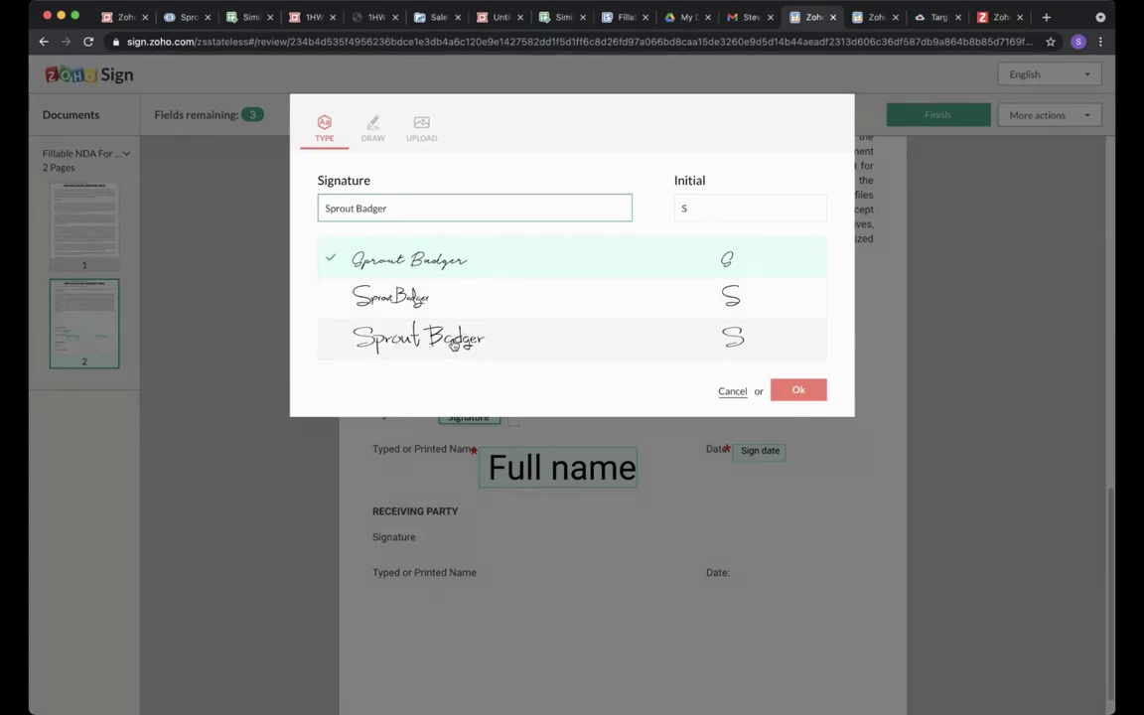
click(376, 133)
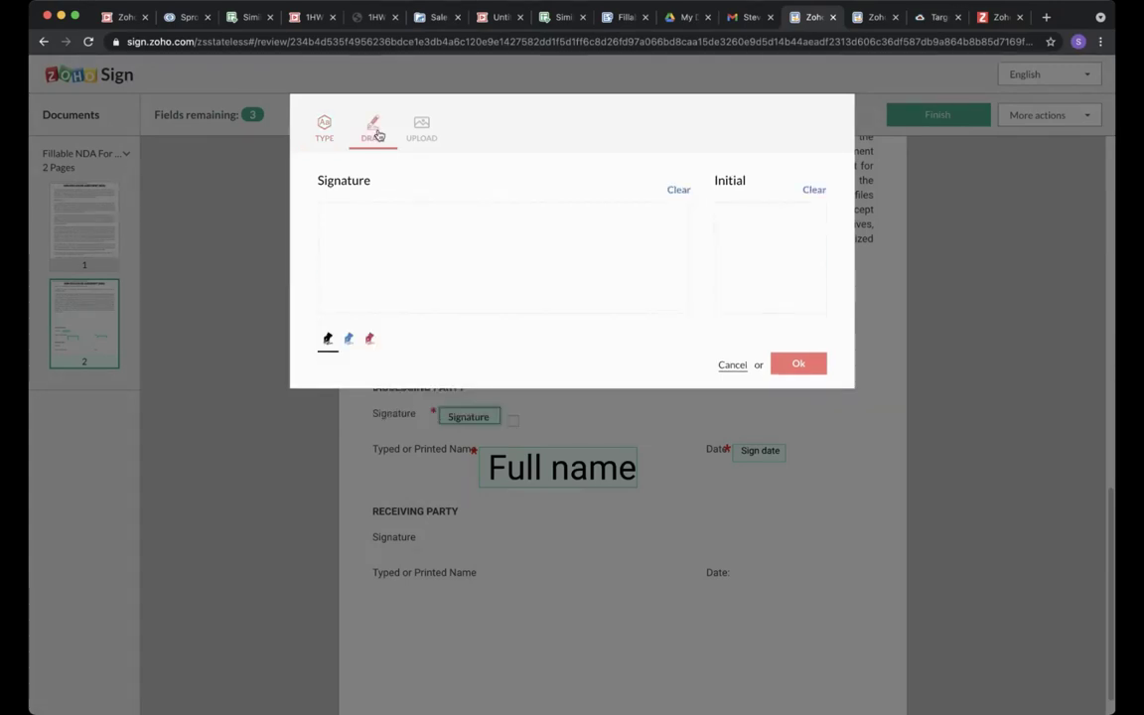
mouse_move(371, 231)
mouse_down()
mouse_move(326, 250)
mouse_move(388, 276)
mouse_move(442, 240)
mouse_move(477, 237)
mouse_move(630, 275)
mouse_move(632, 258)
mouse_up()
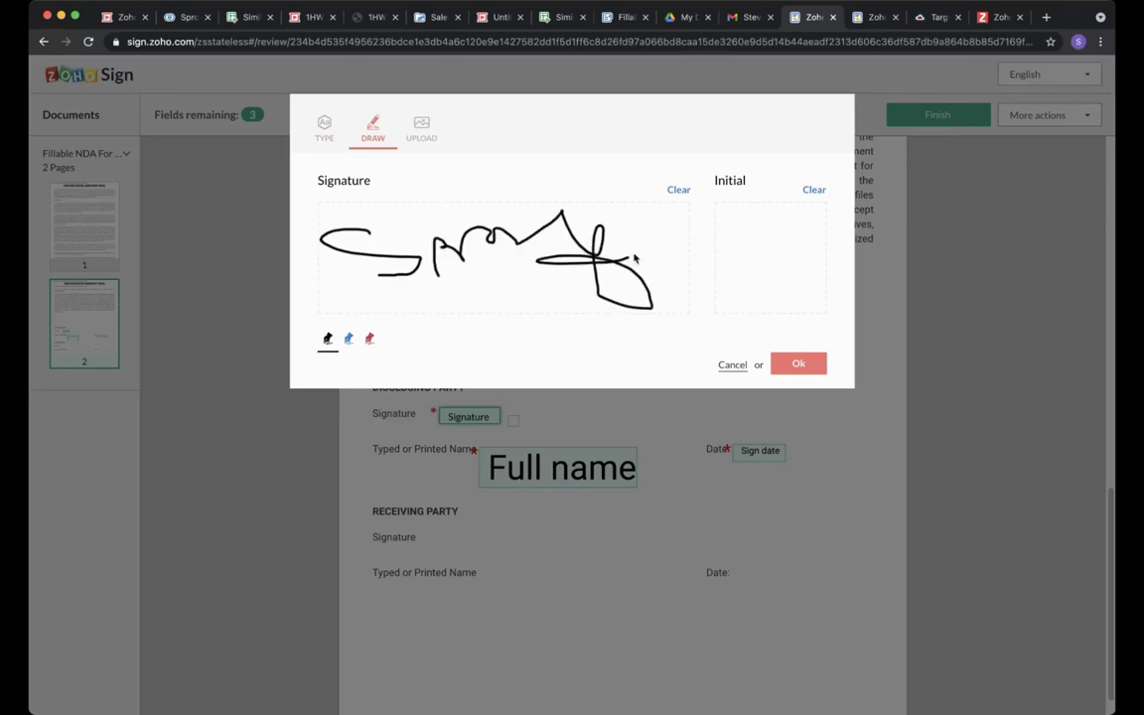
drag(755, 235, 778, 266)
click(798, 363)
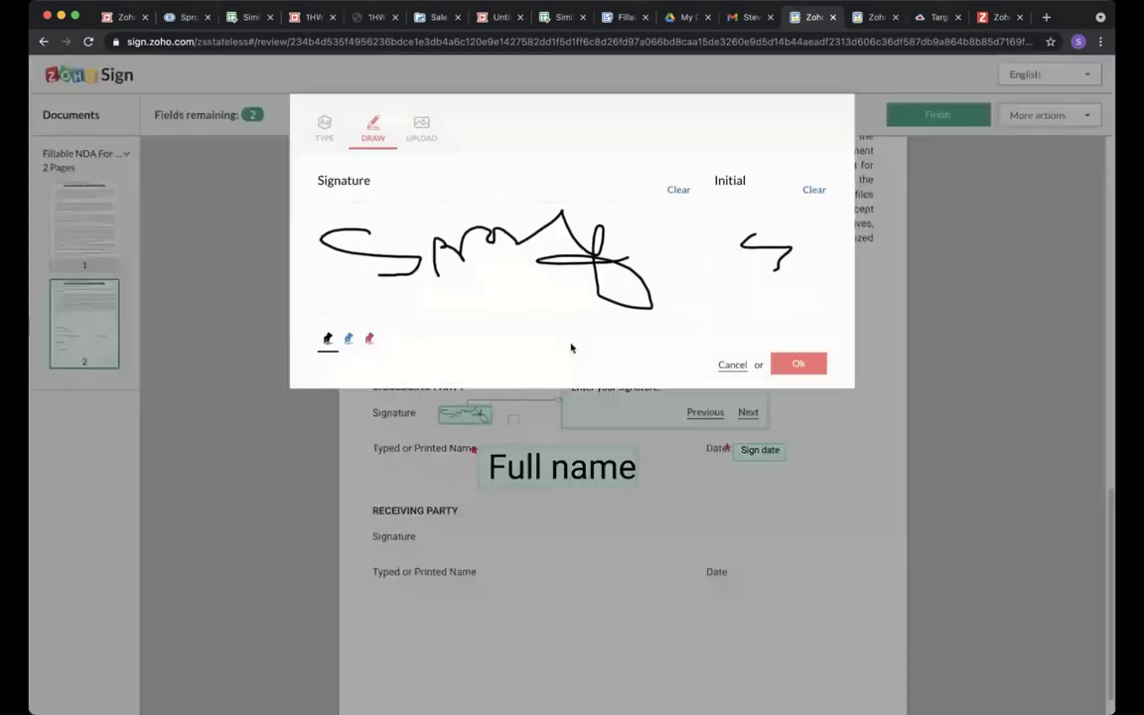
click(421, 127)
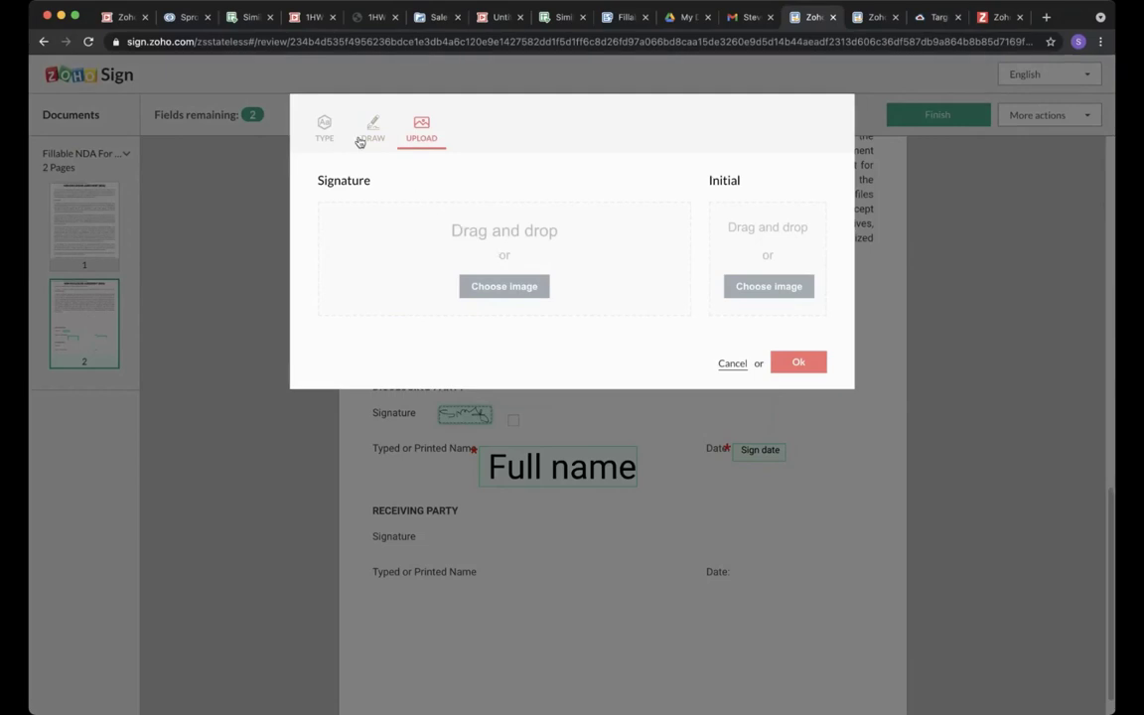
click(324, 127)
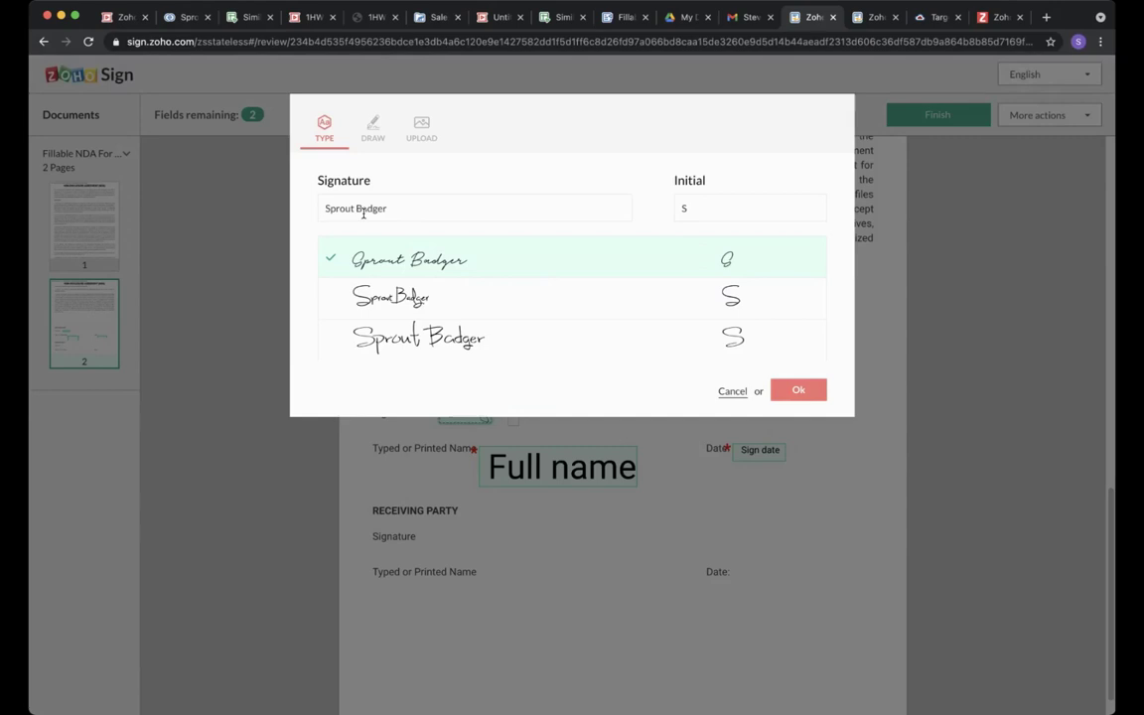
click(783, 392)
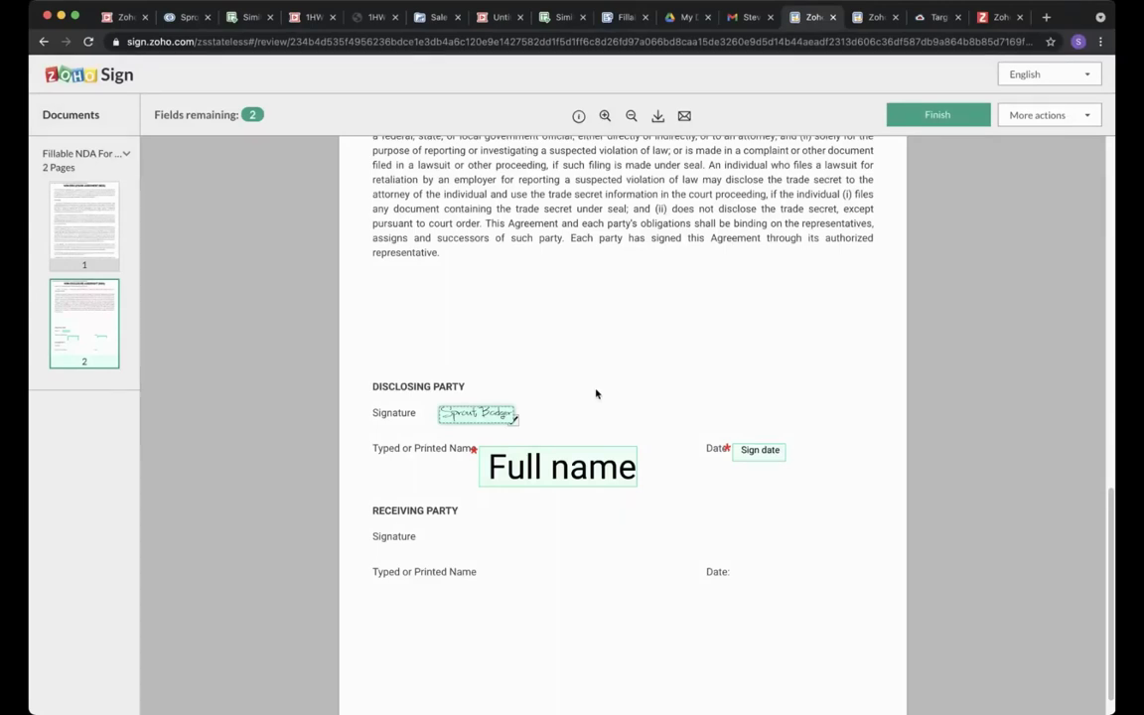
Enter the signer's full name, add the 25 May 2021 sign date, and finish signing.
click(526, 475)
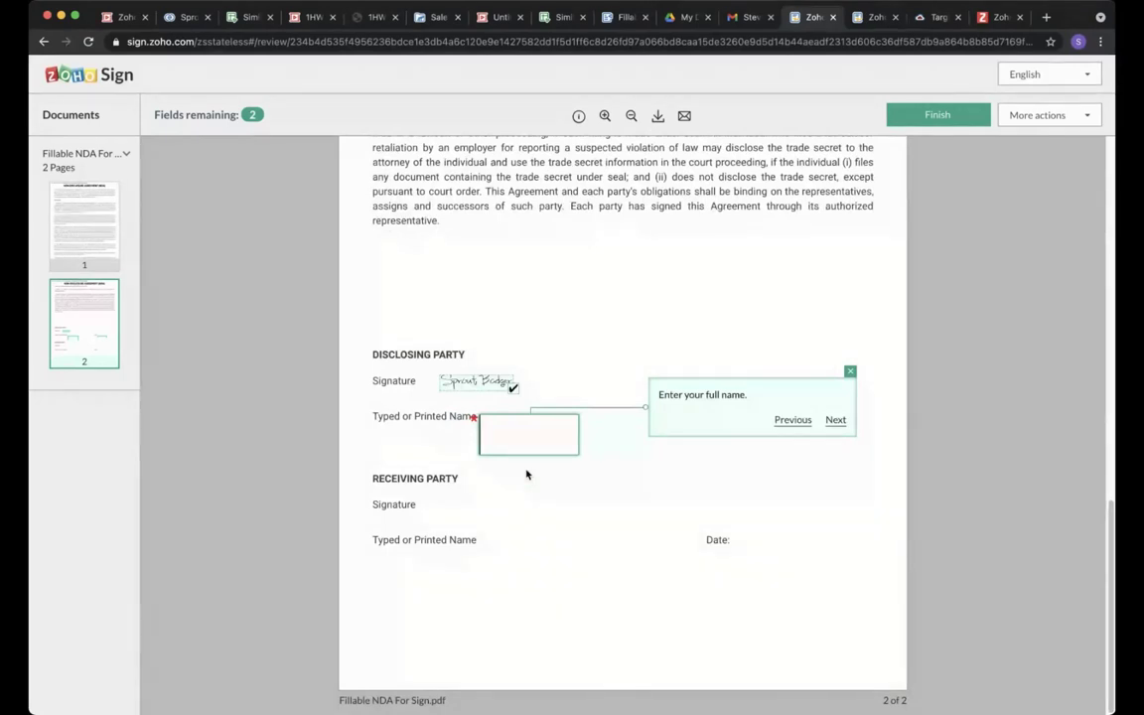
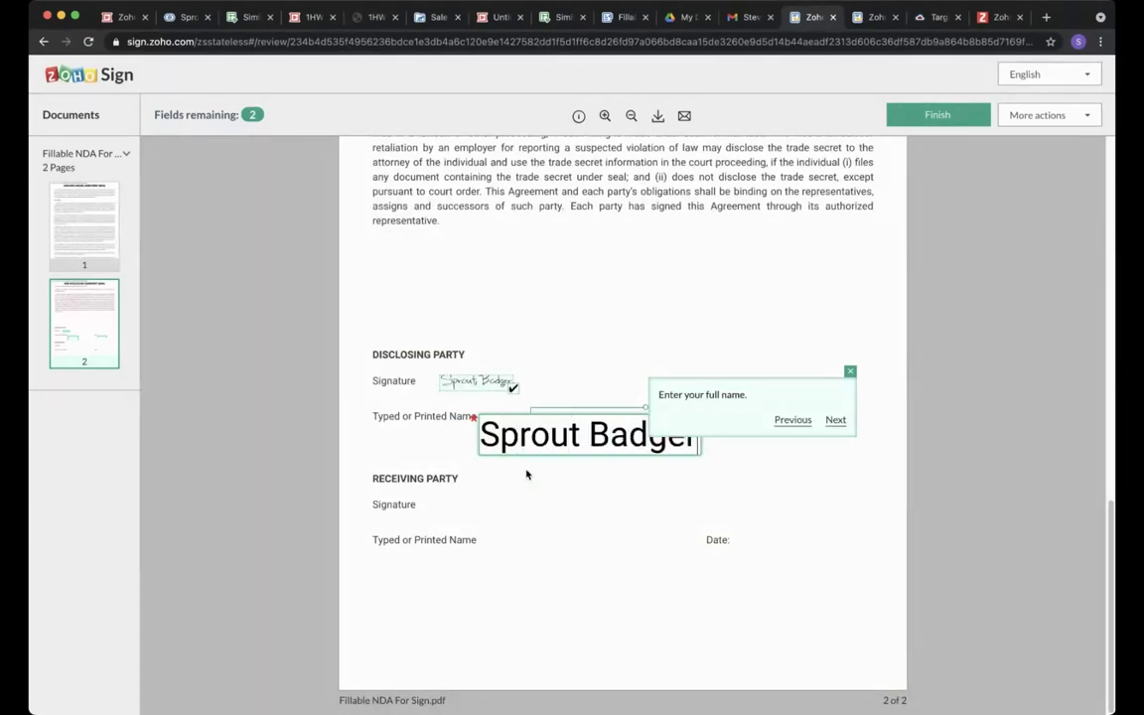
key(Tab)
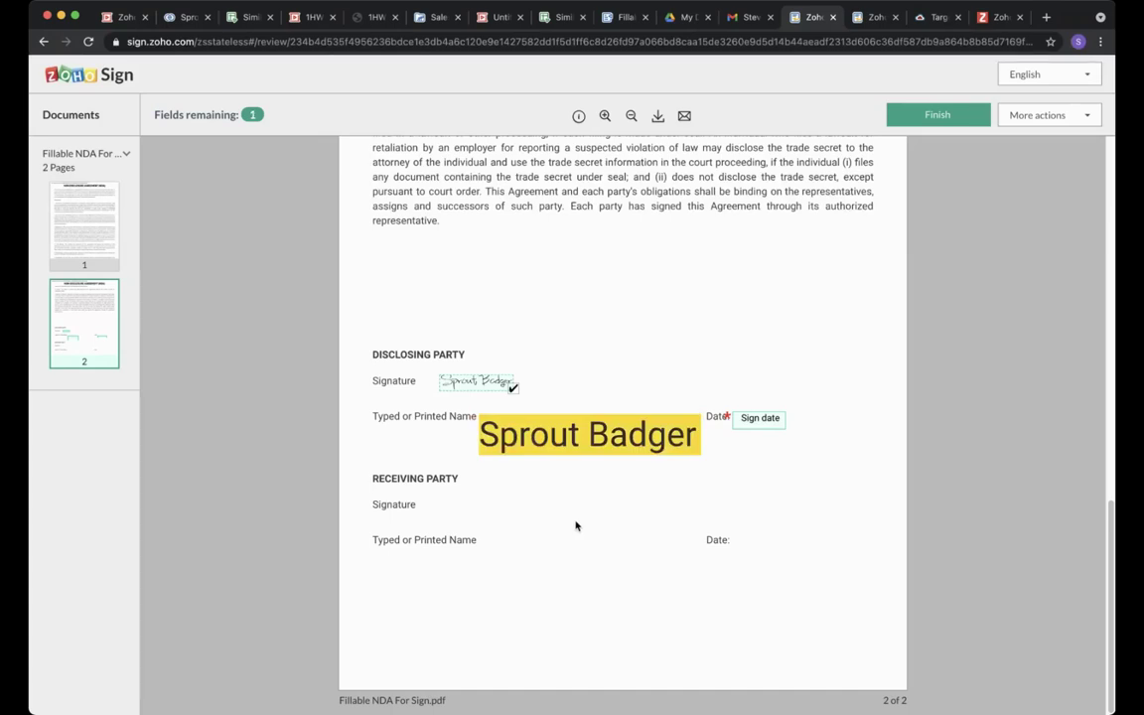
click(759, 417)
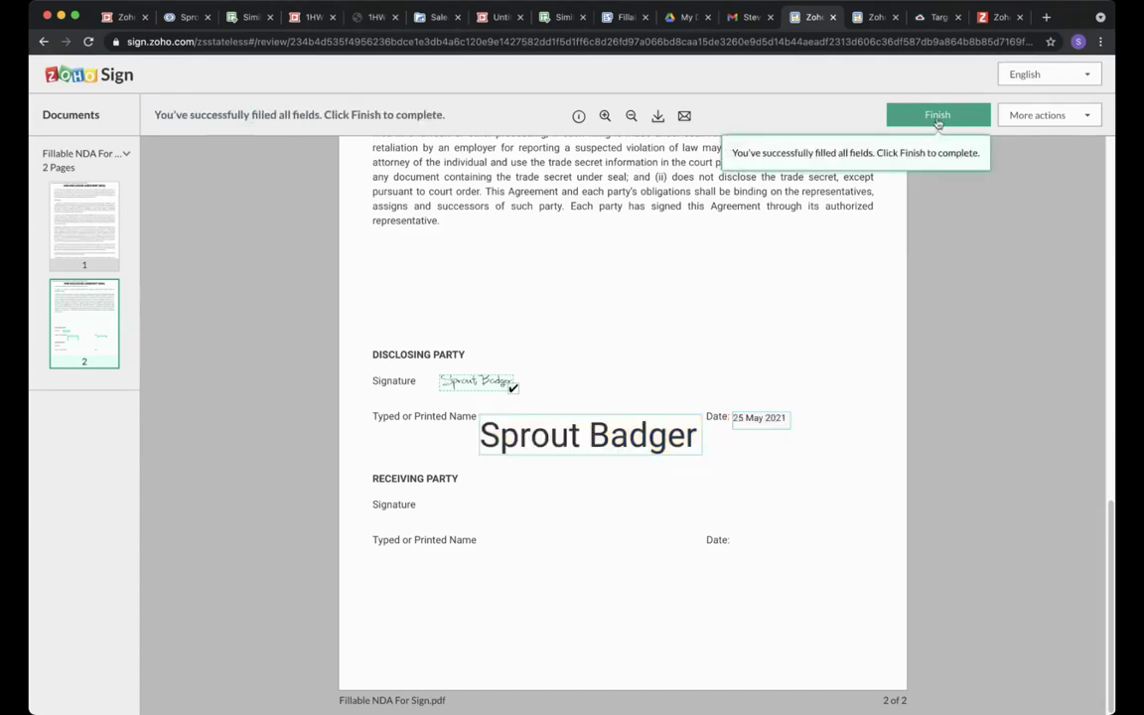
click(937, 114)
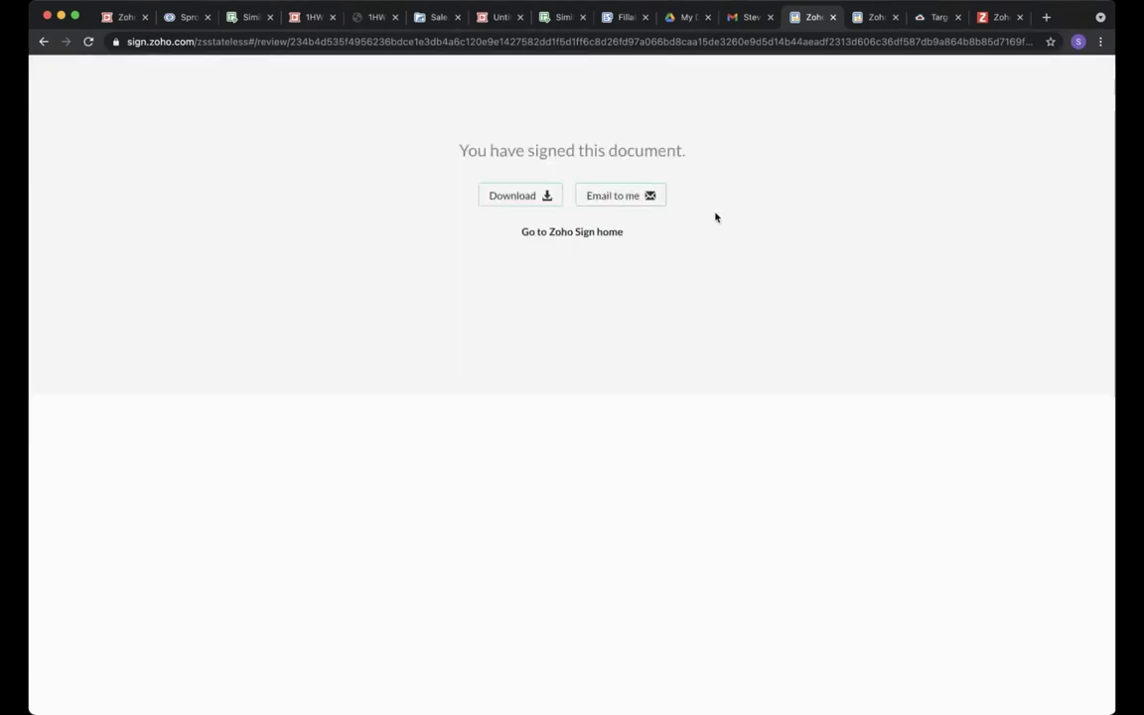
Email the signed NDA copy to yourself.
click(613, 197)
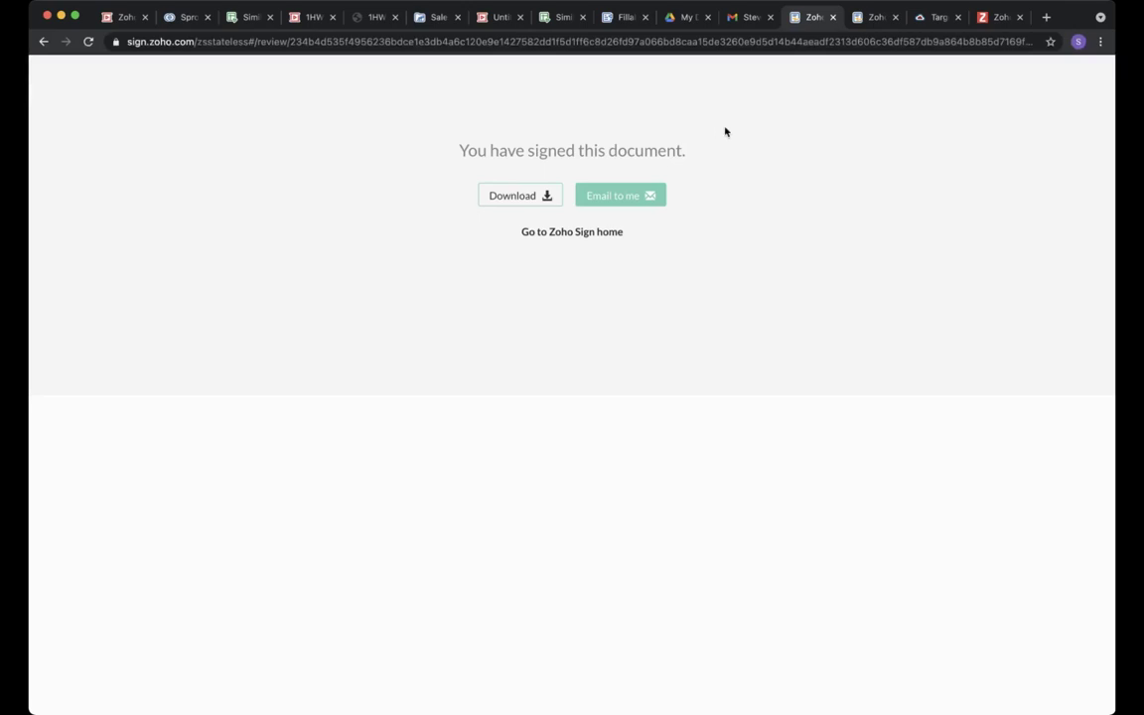
View the in-progress NDA's details (66%, one signer done), then return to the home dashboard.
click(868, 17)
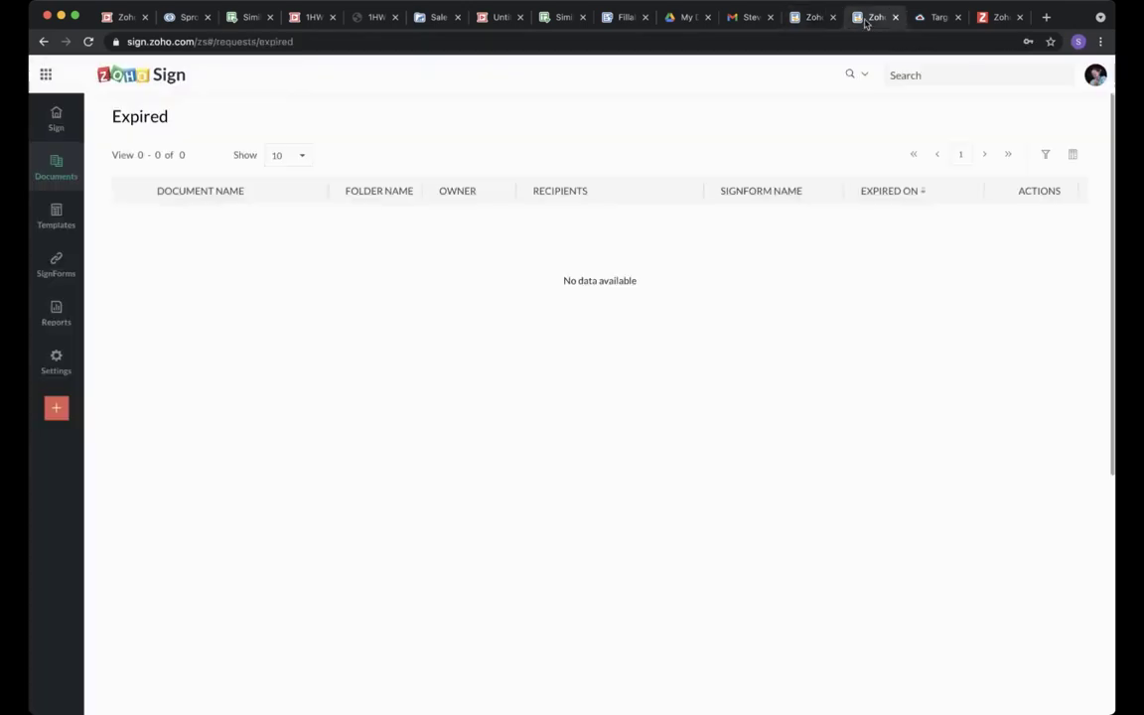
mouse_move(54, 159)
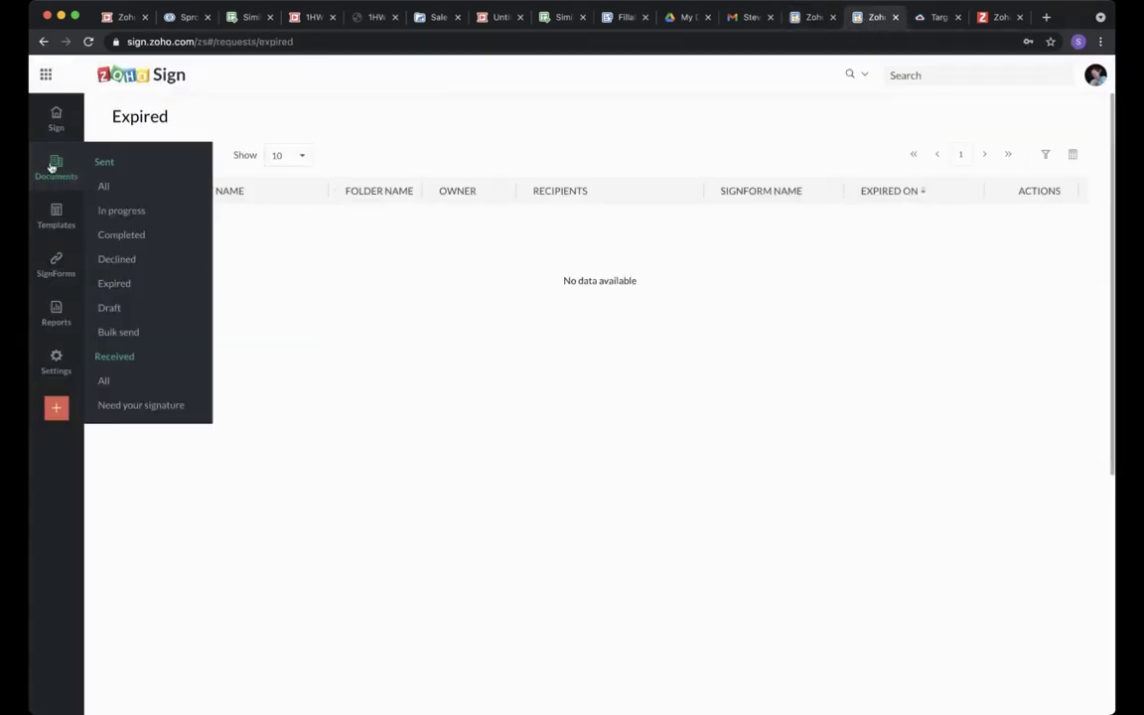
click(139, 211)
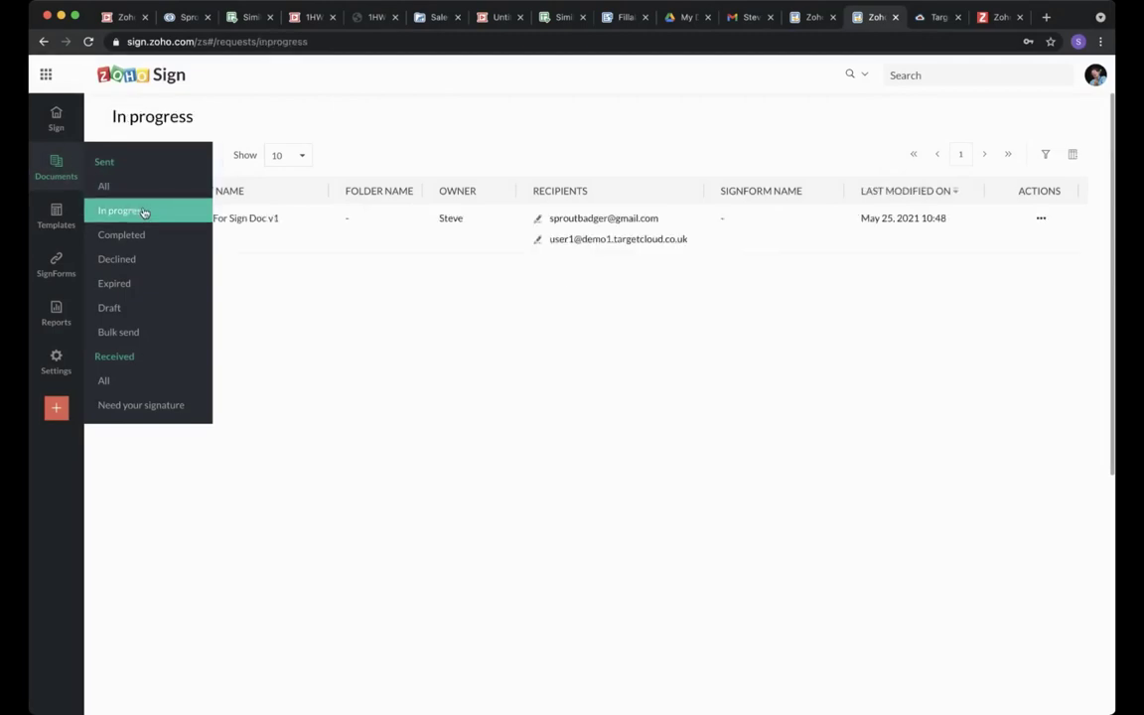
click(226, 219)
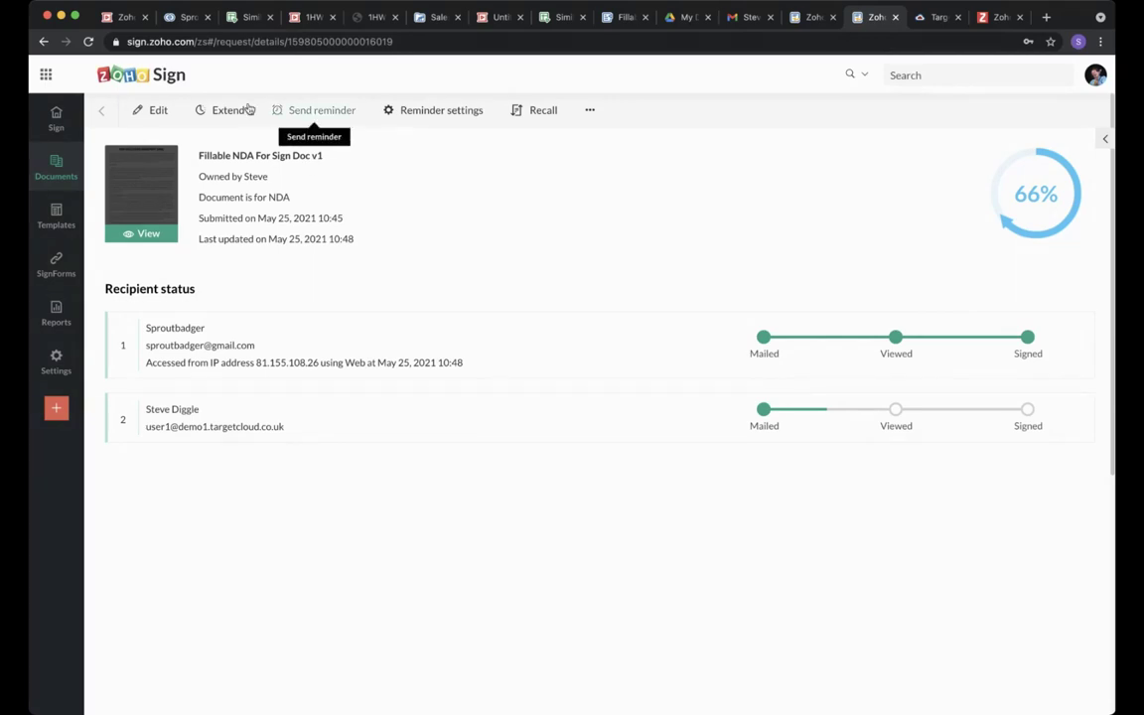
mouse_move(67, 170)
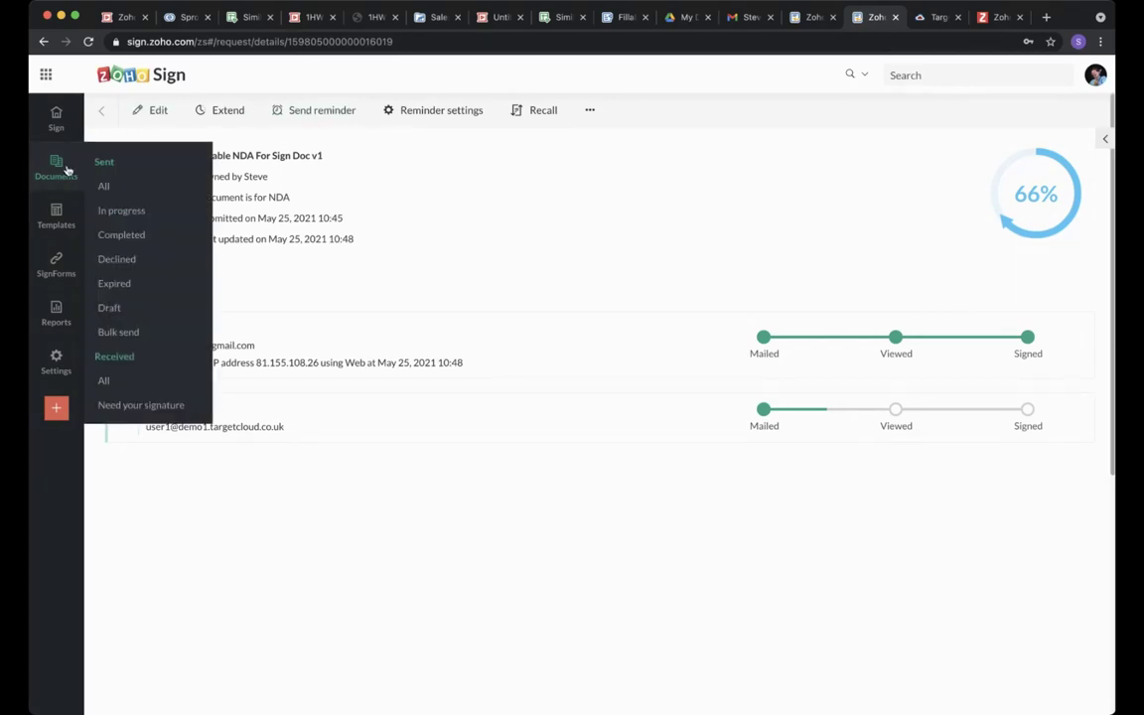
click(56, 117)
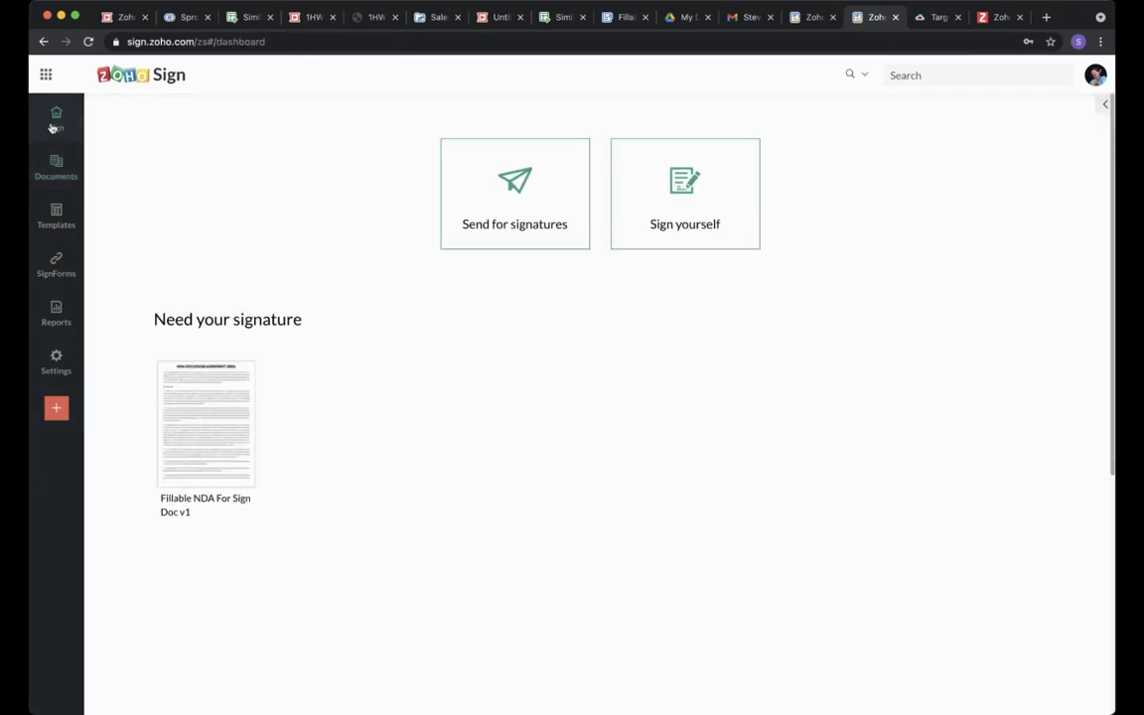
Open the waiting NDA, accept the disclosure, and apply the third signature style.
click(201, 418)
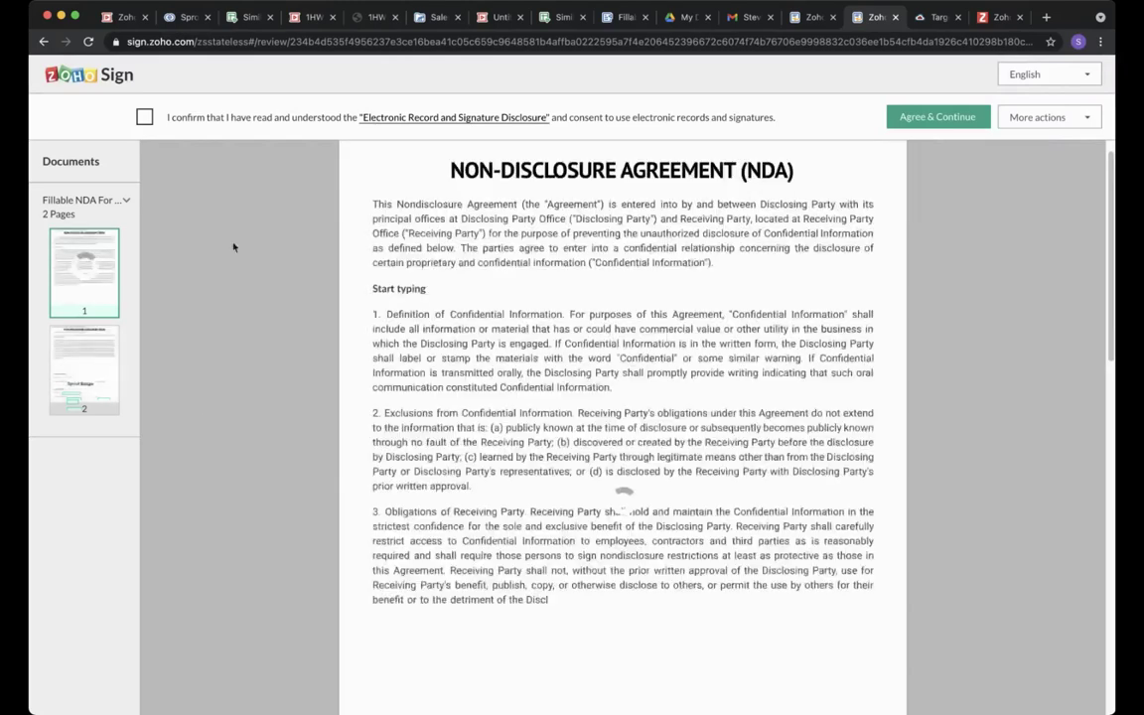
click(145, 118)
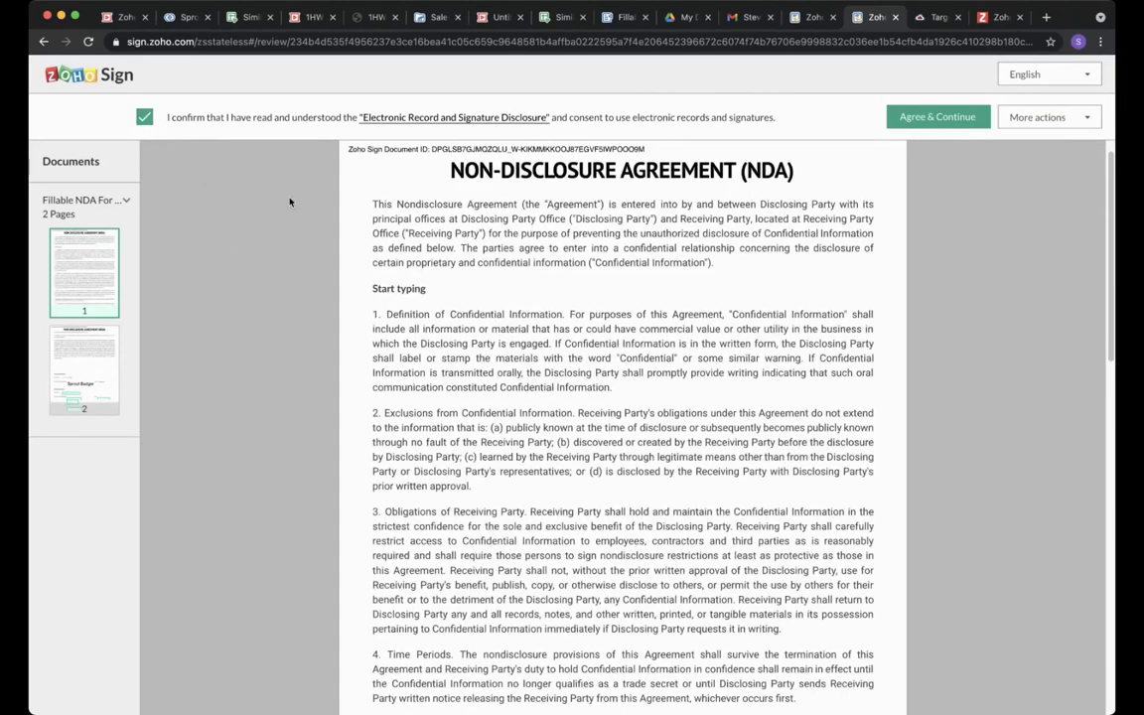
click(910, 118)
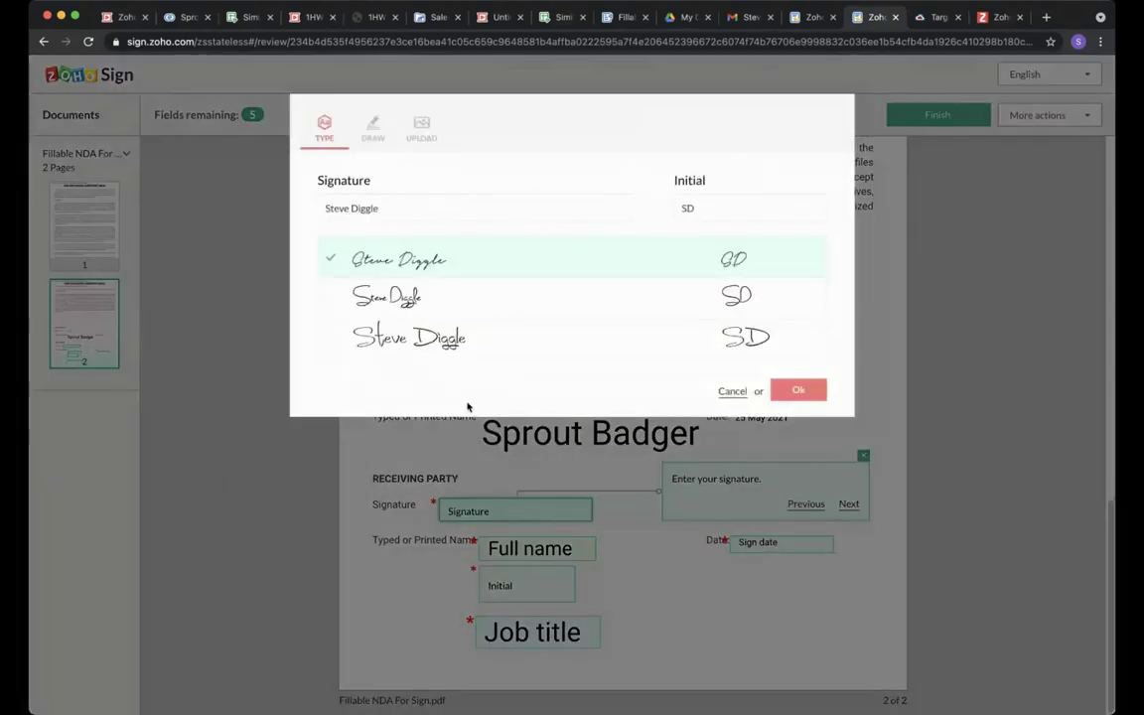
click(434, 343)
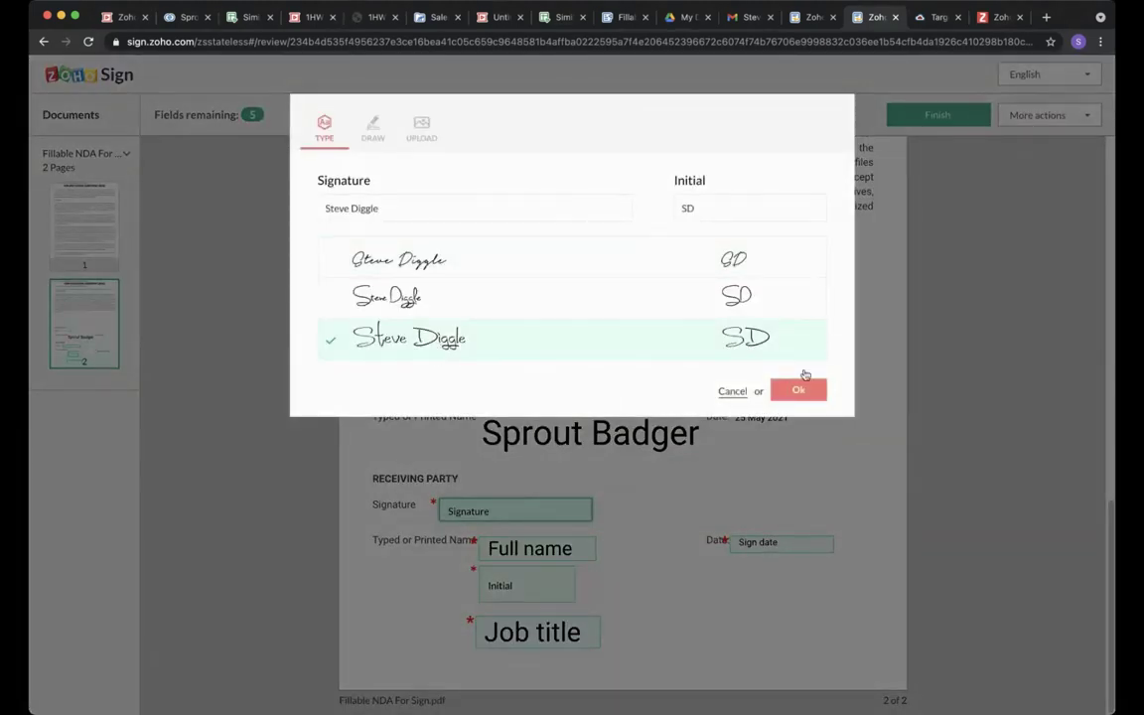
click(813, 392)
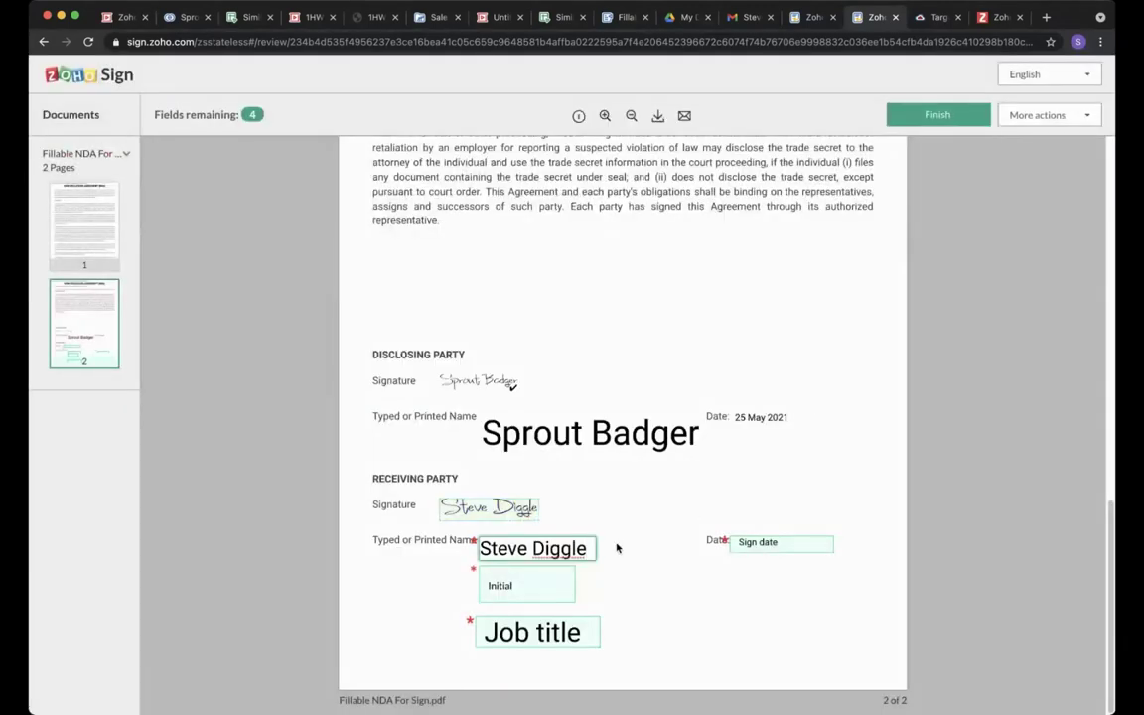
Fill the initials, sign date and job title MD, then finish signing.
click(533, 586)
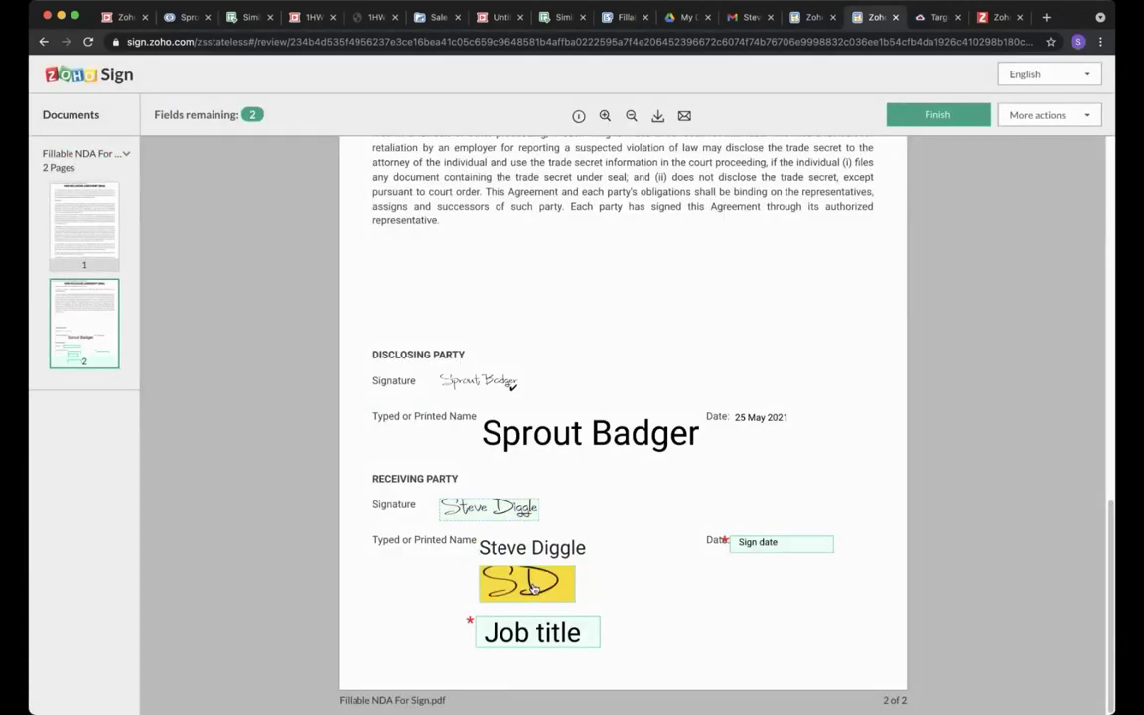
click(761, 546)
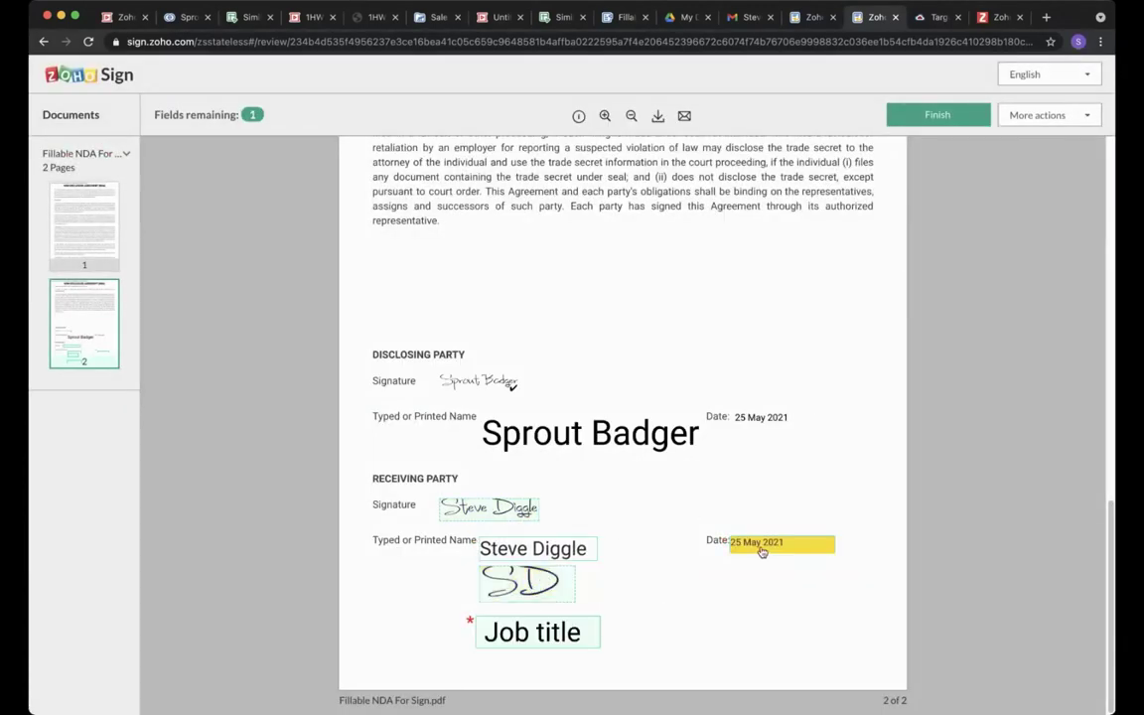
click(540, 626)
text(MD)
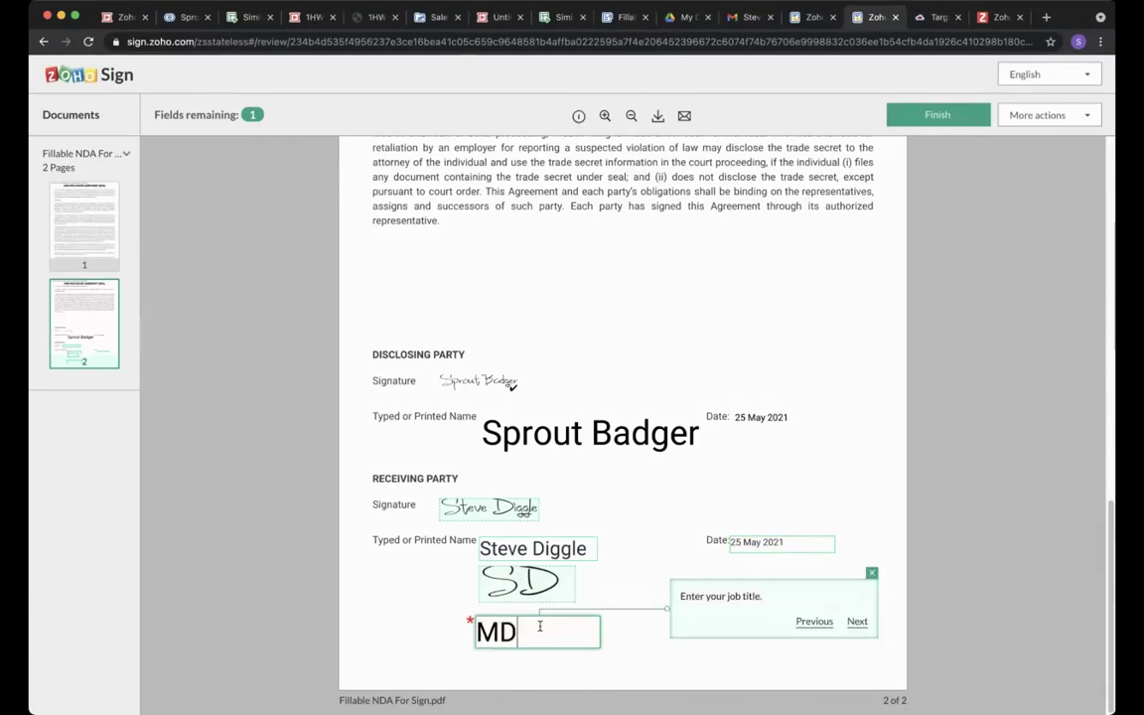
click(604, 641)
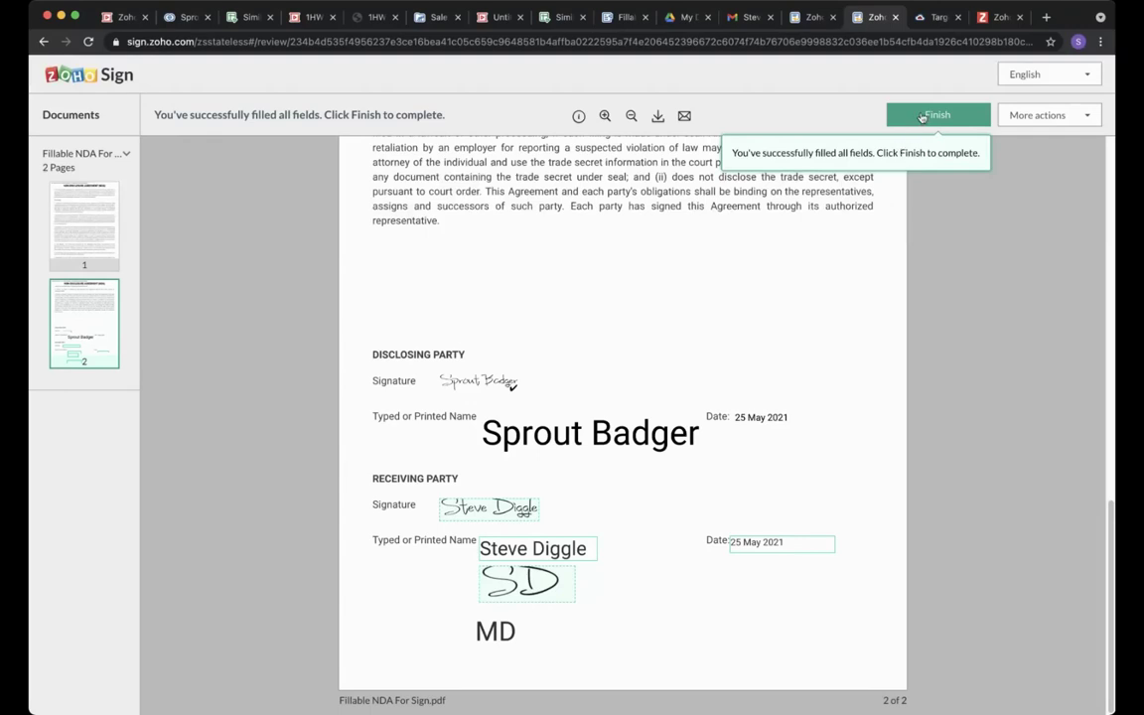
click(922, 118)
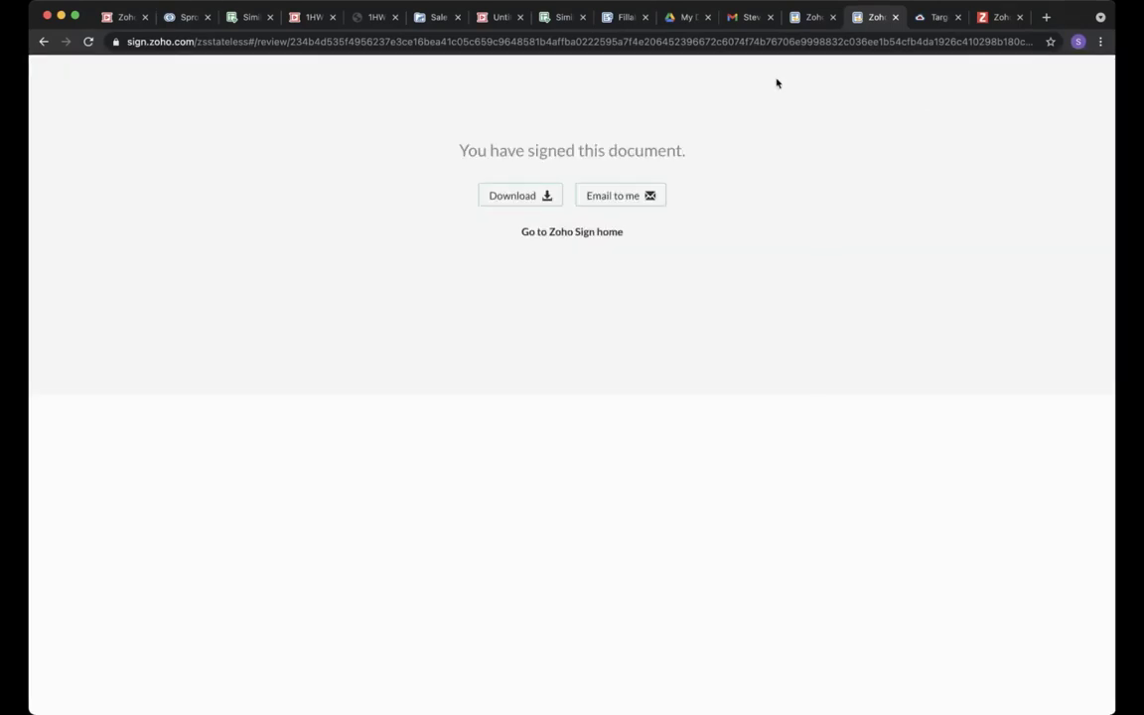
Open Fillable NDA For Sign Doc v1 from All documents to see it Completed by both recipients.
click(807, 22)
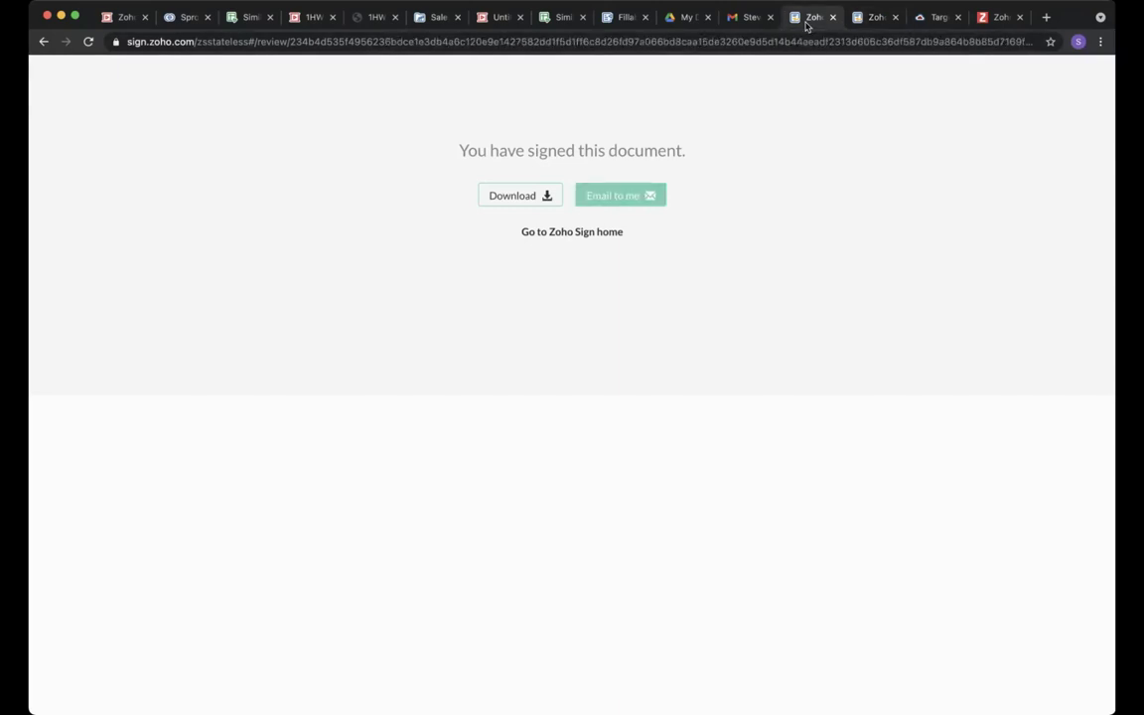
click(586, 236)
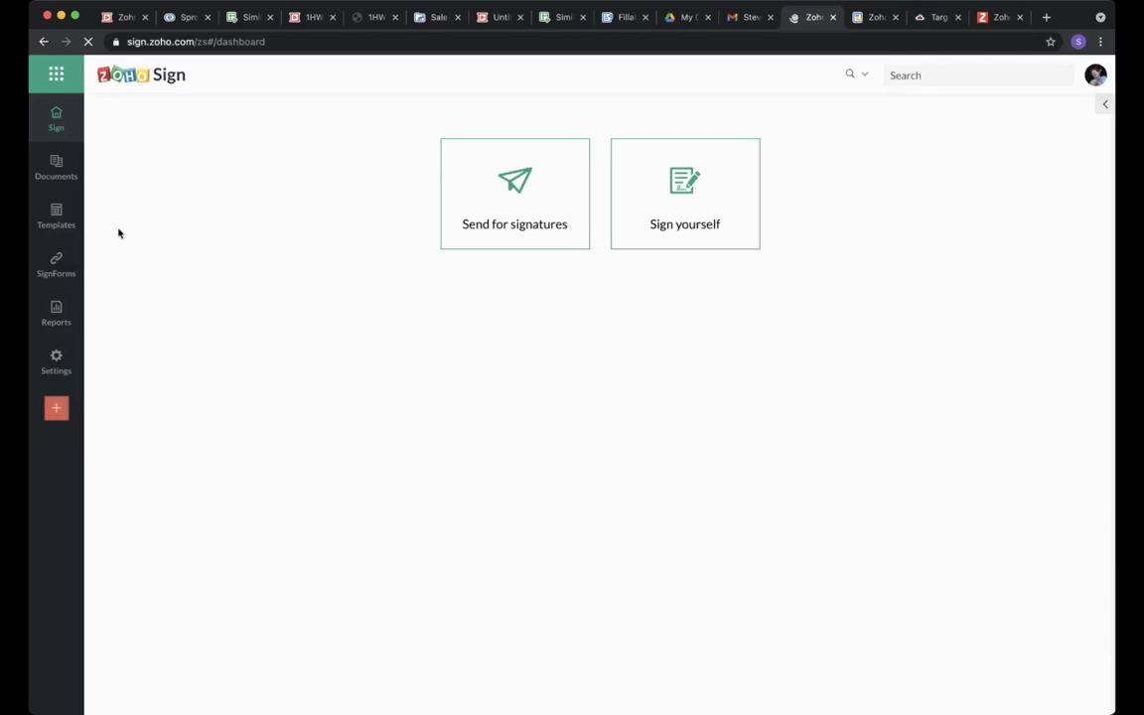
click(57, 168)
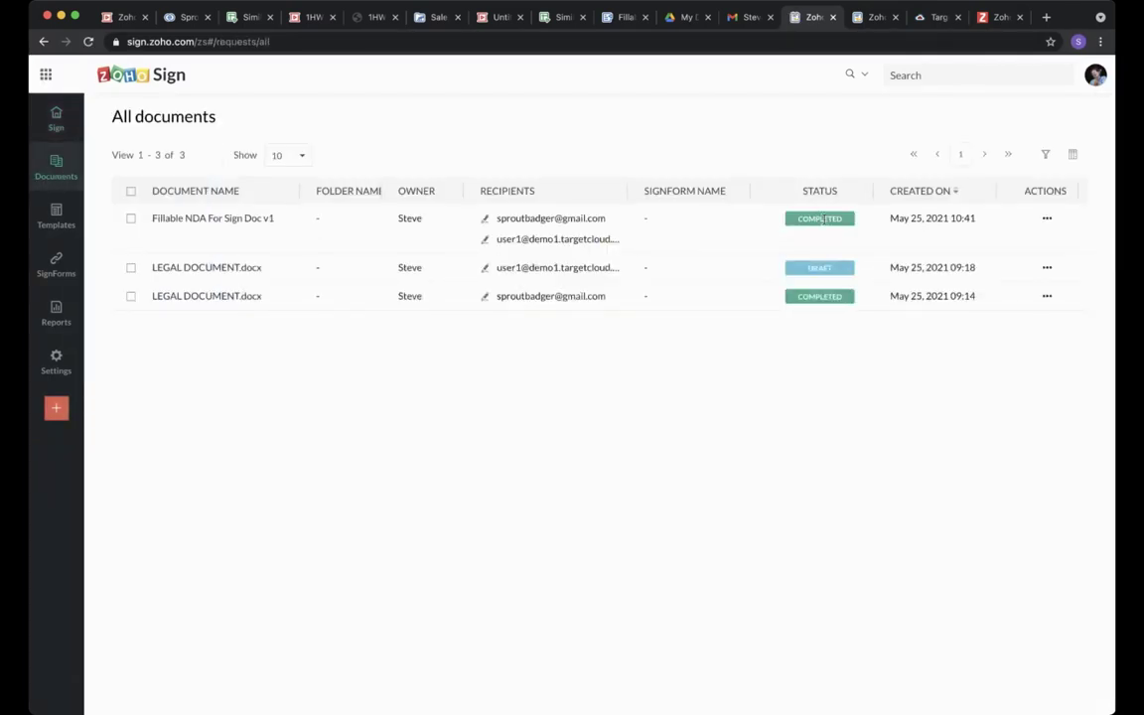
mouse_move(824, 221)
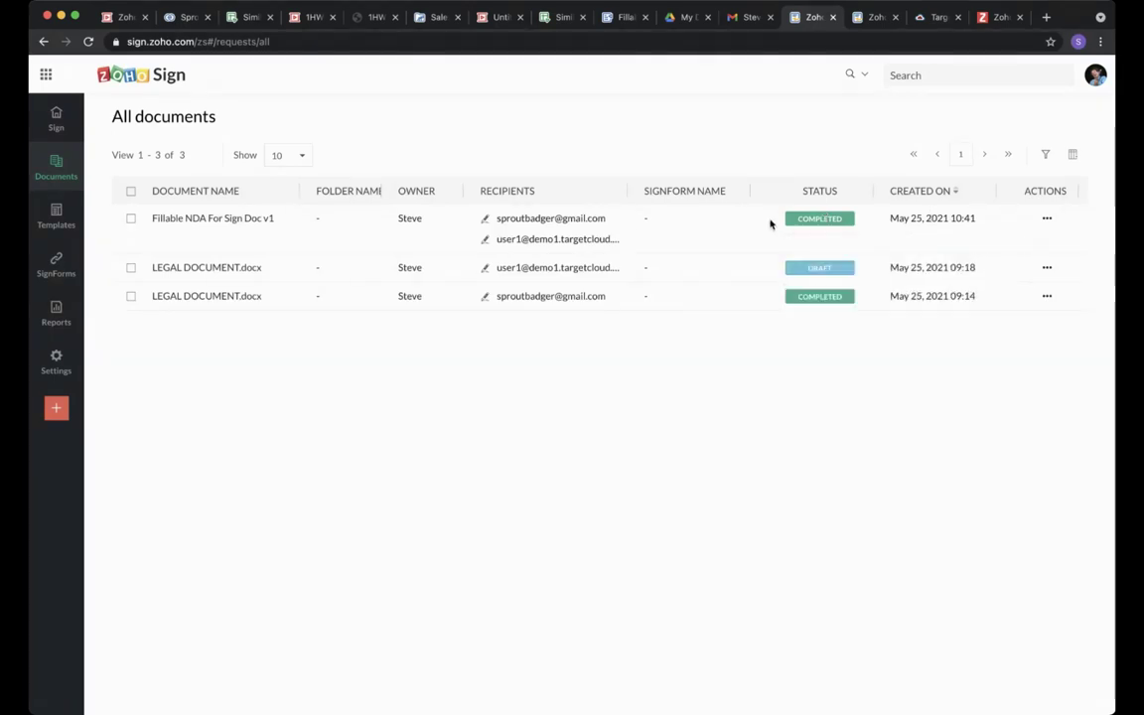
click(265, 219)
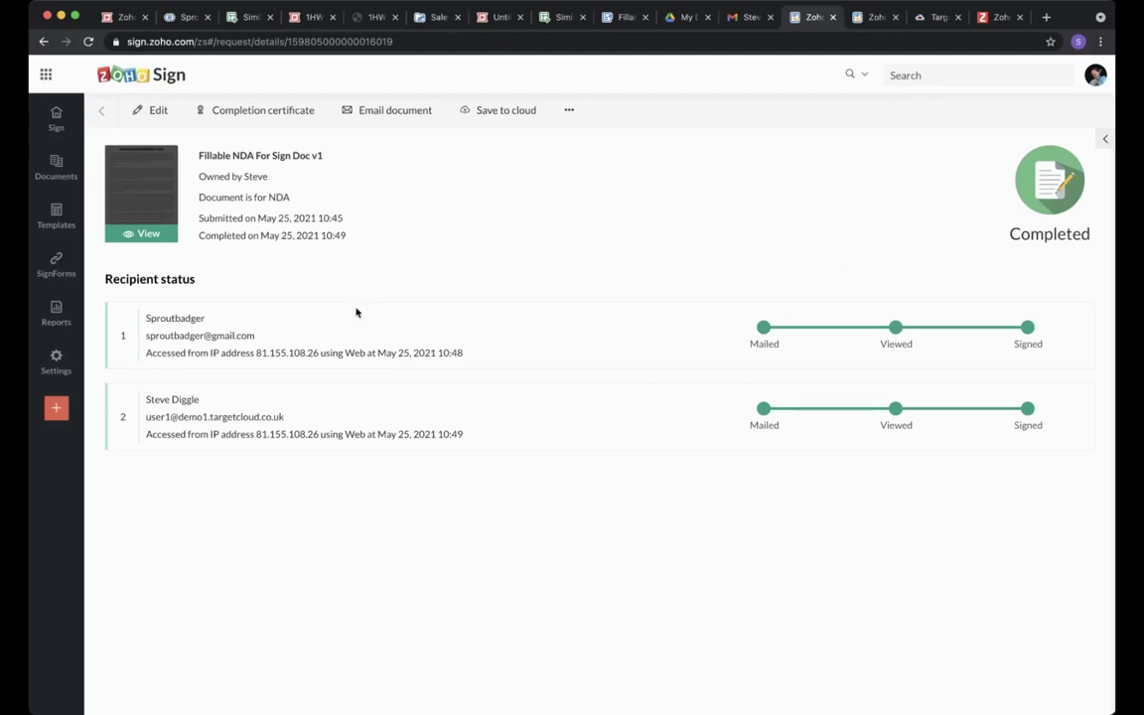
Download the NDA's completion certificate and review the signatures on the signed pages.
click(268, 117)
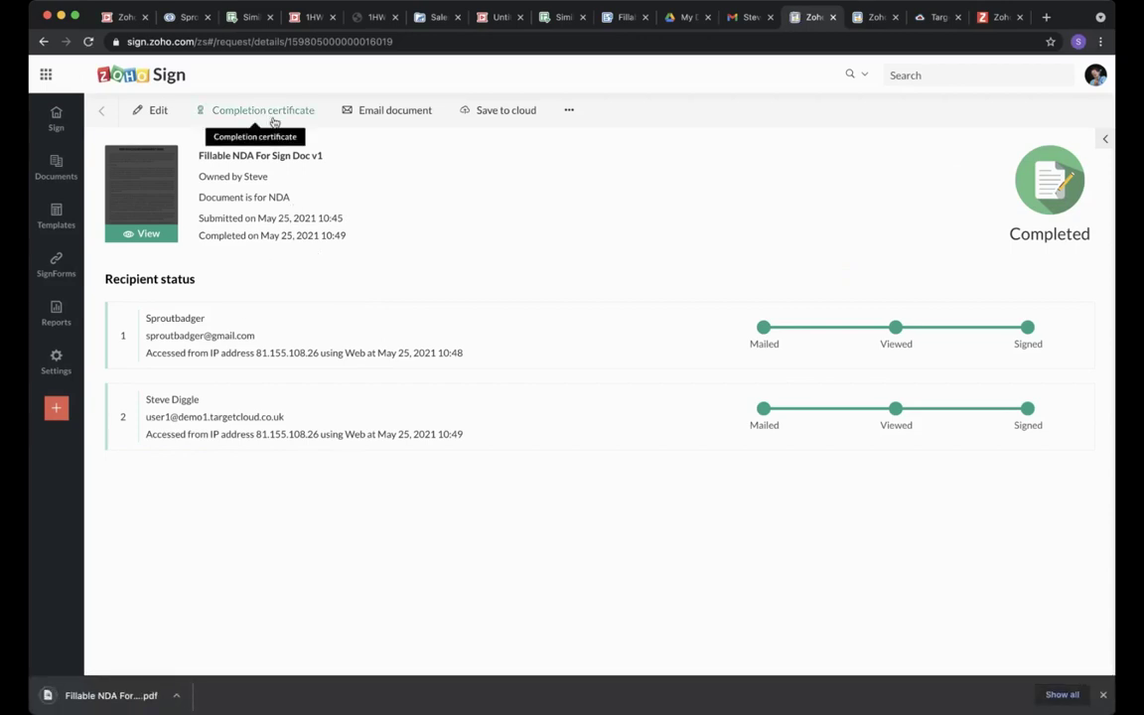
click(135, 234)
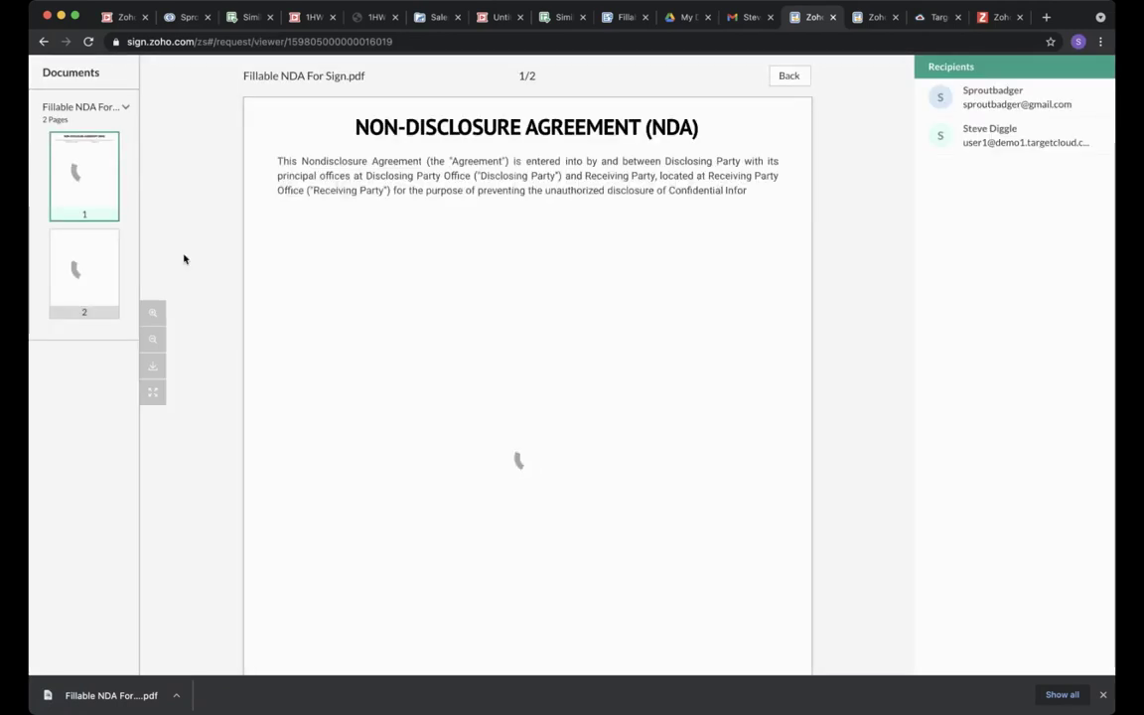
scroll(184, 259, down, 15)
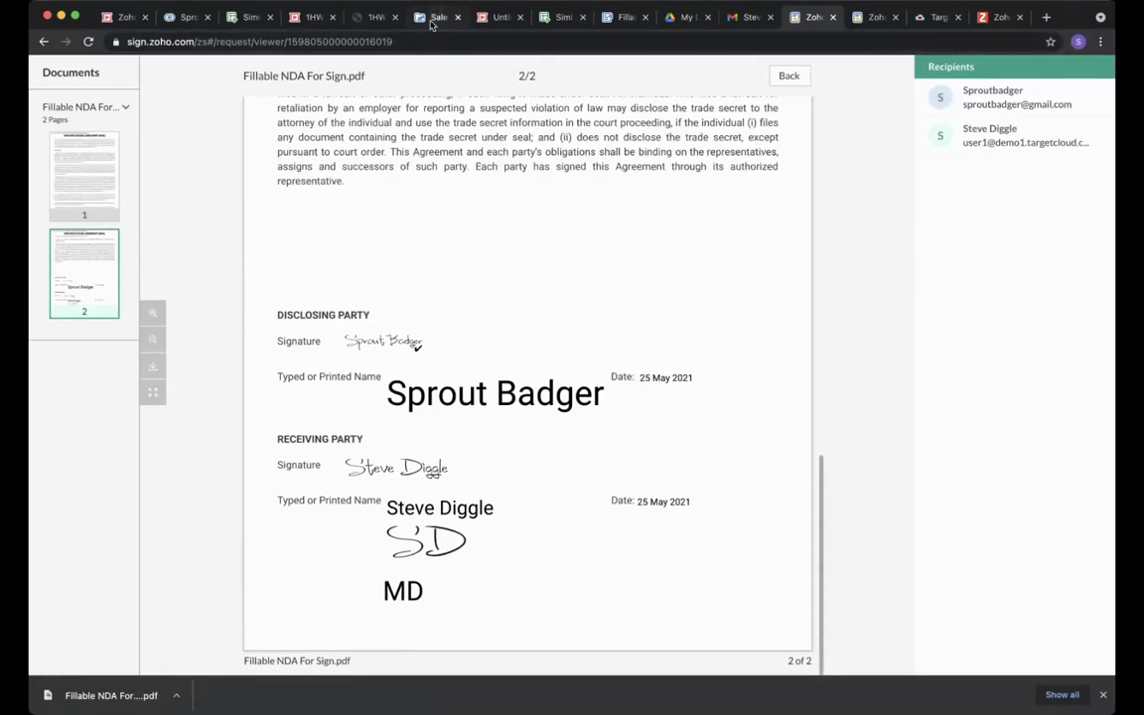
Go back to the contact's Zoho CRM record and bring up the Setup settings.
click(182, 18)
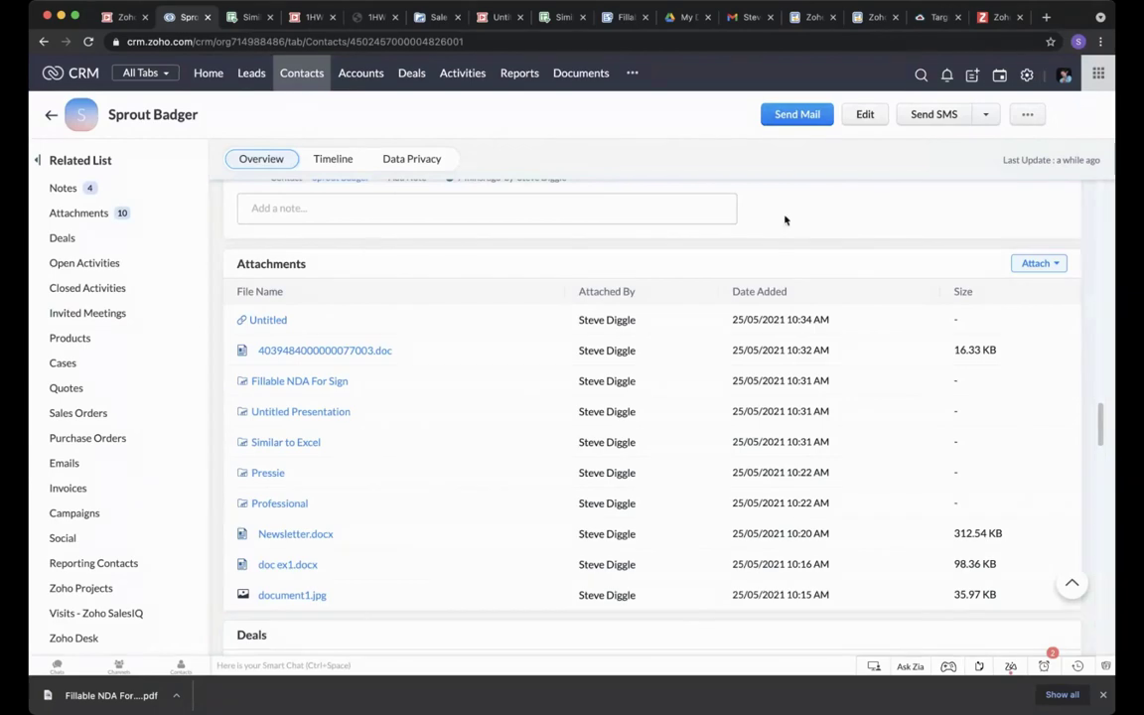
scroll(786, 220, up, 1)
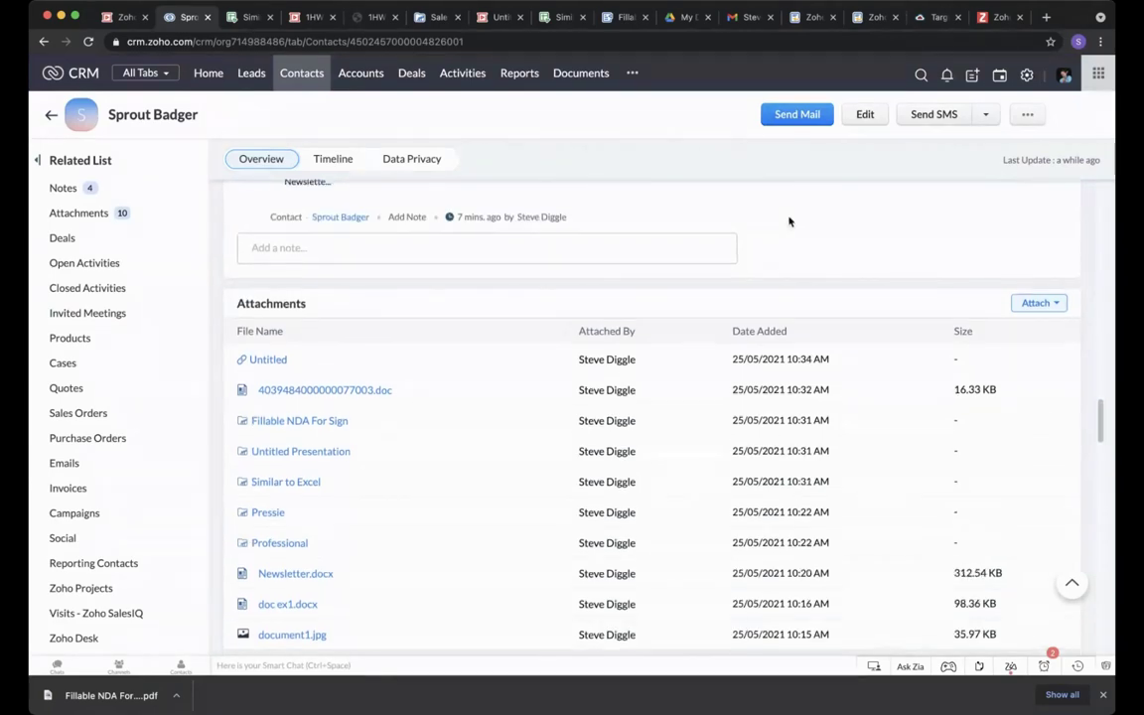
click(1027, 75)
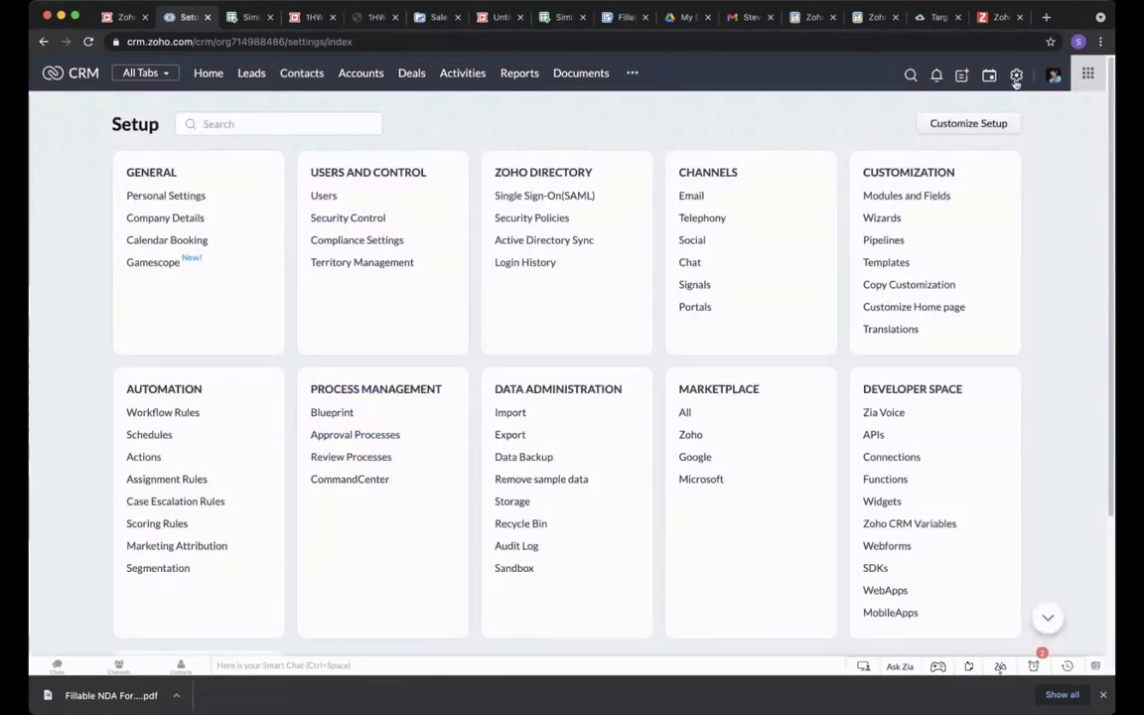
Search all Marketplace apps for 'zoho sign' and open the Zoho Sign for Zoho CRM extension.
click(686, 411)
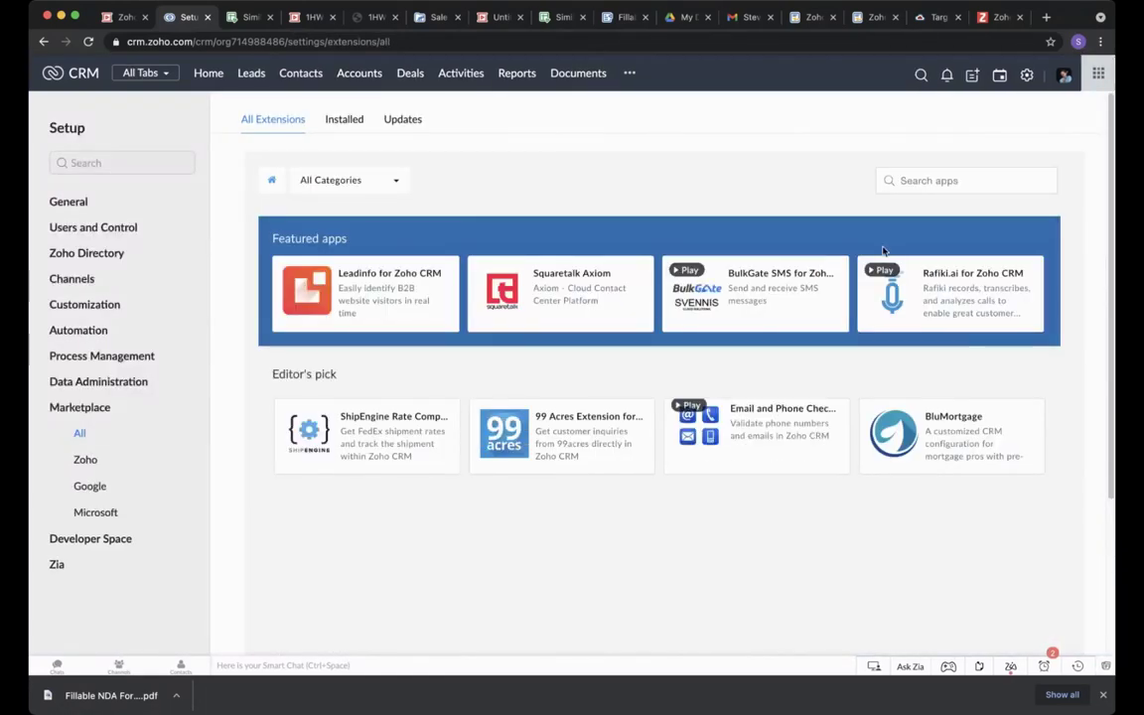
click(935, 182)
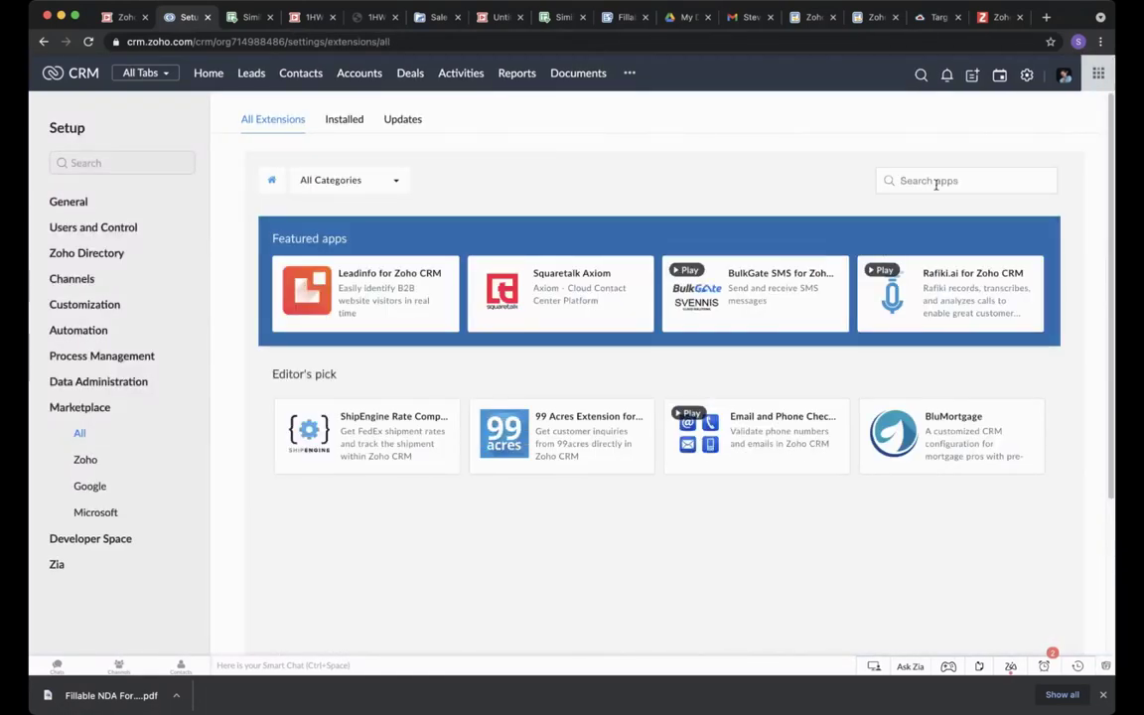
text(zoho sign)
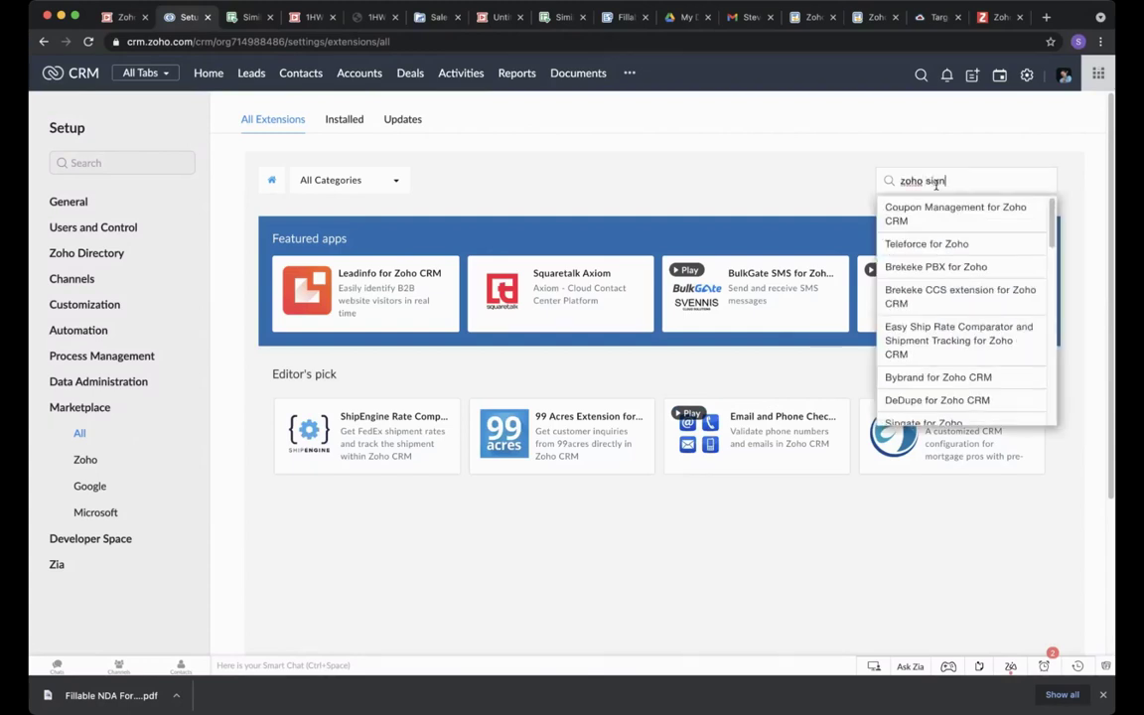
key(Return)
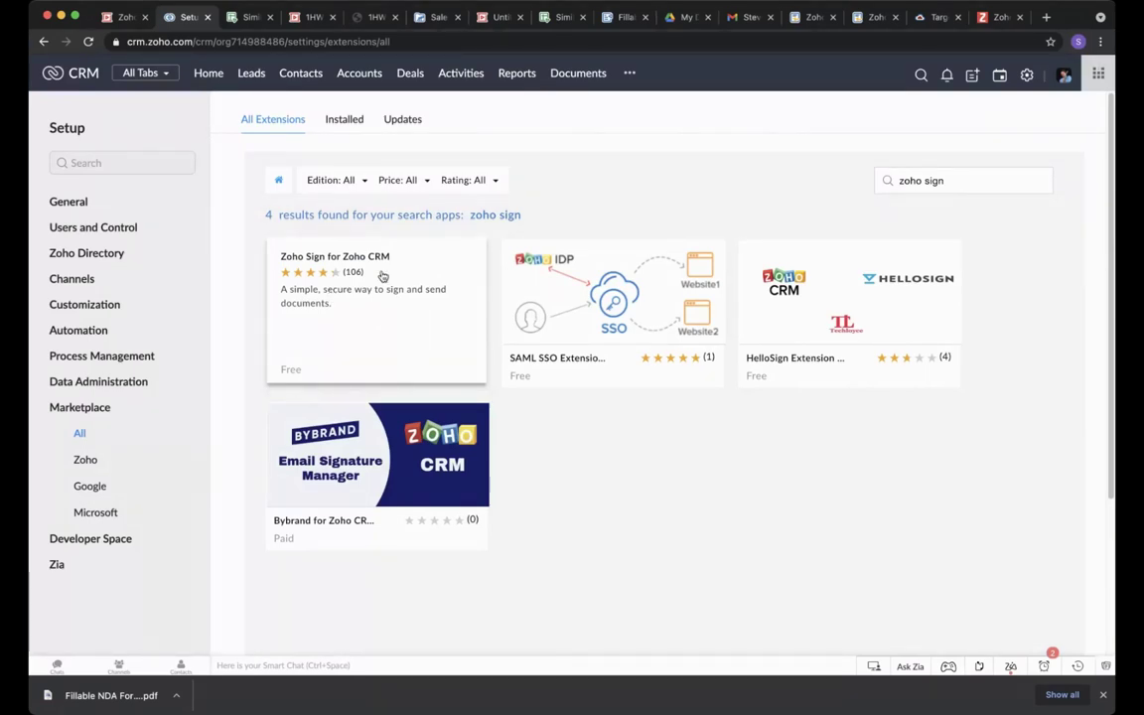
click(382, 276)
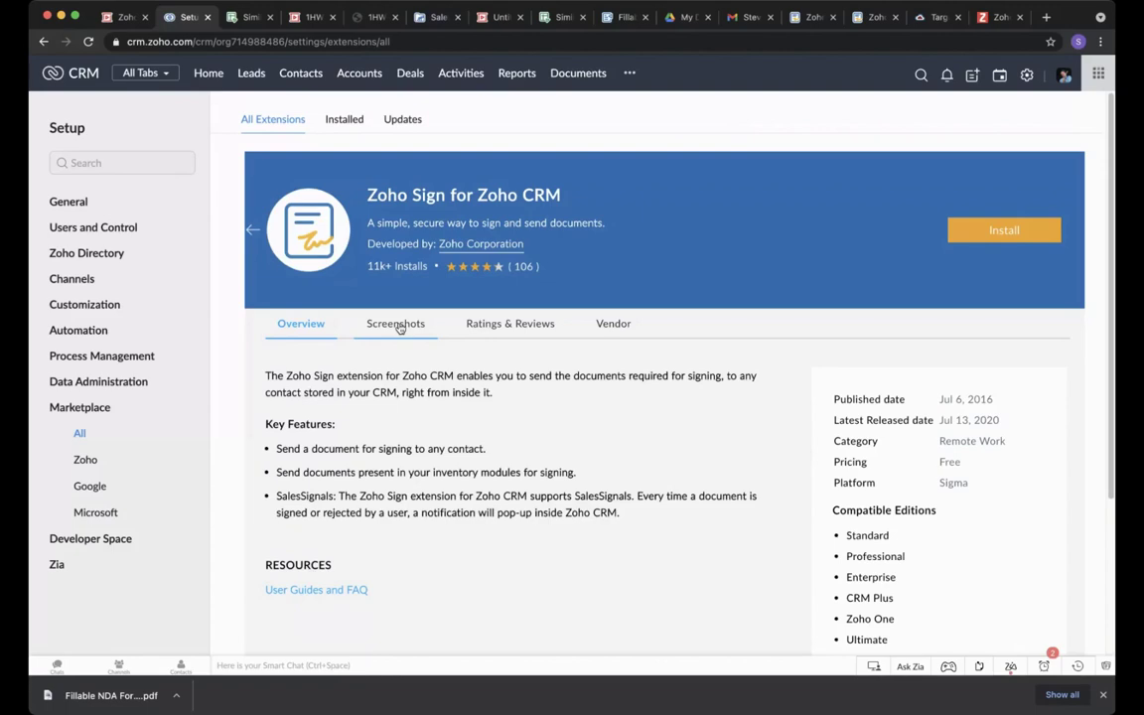
Review the extension's Screenshots and Ratings & Reviews.
click(399, 328)
click(522, 328)
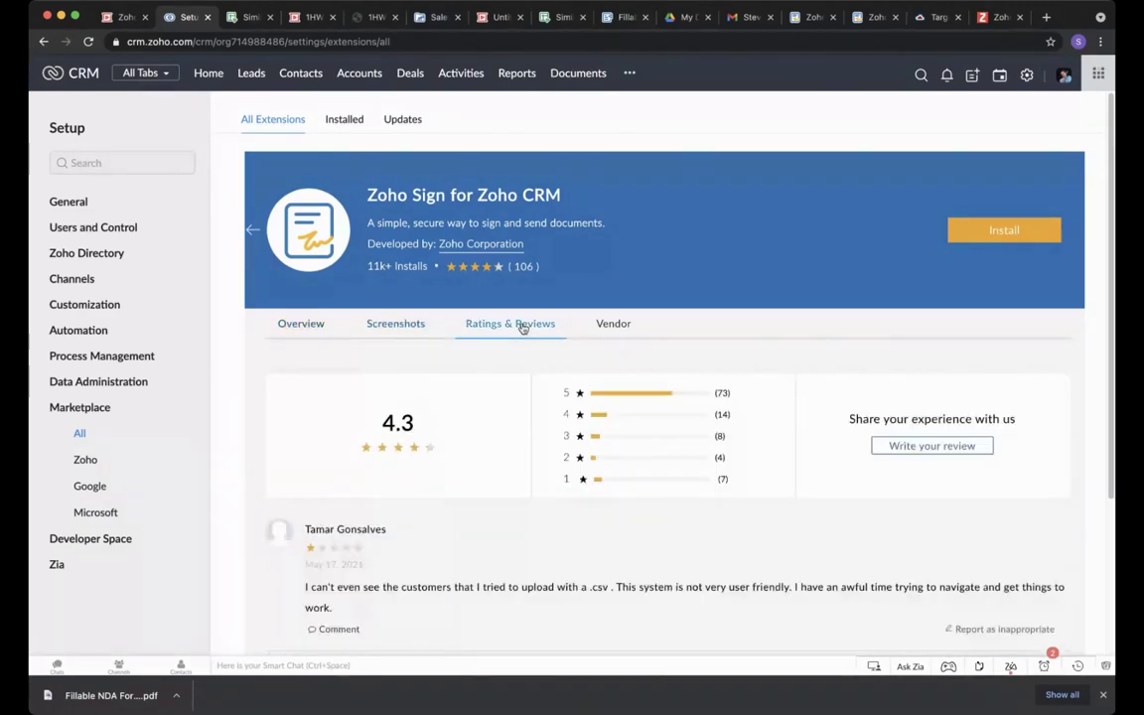
scroll(466, 417, down, 3)
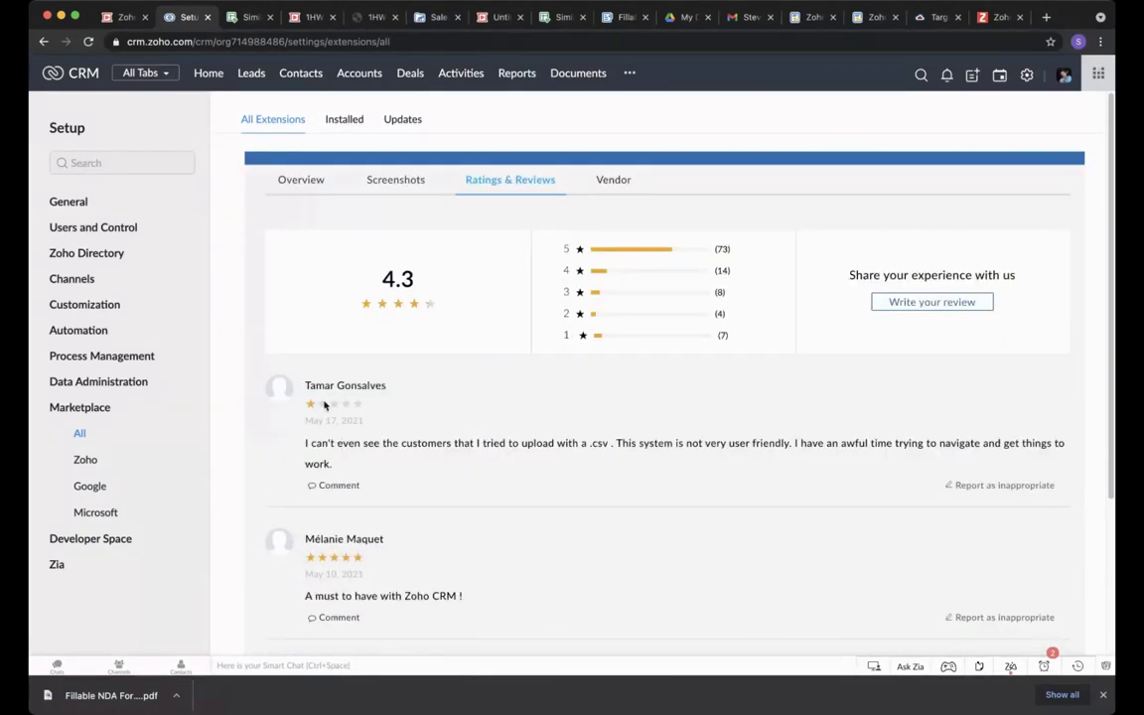
scroll(345, 434, down, 3)
scroll(397, 426, up, 5)
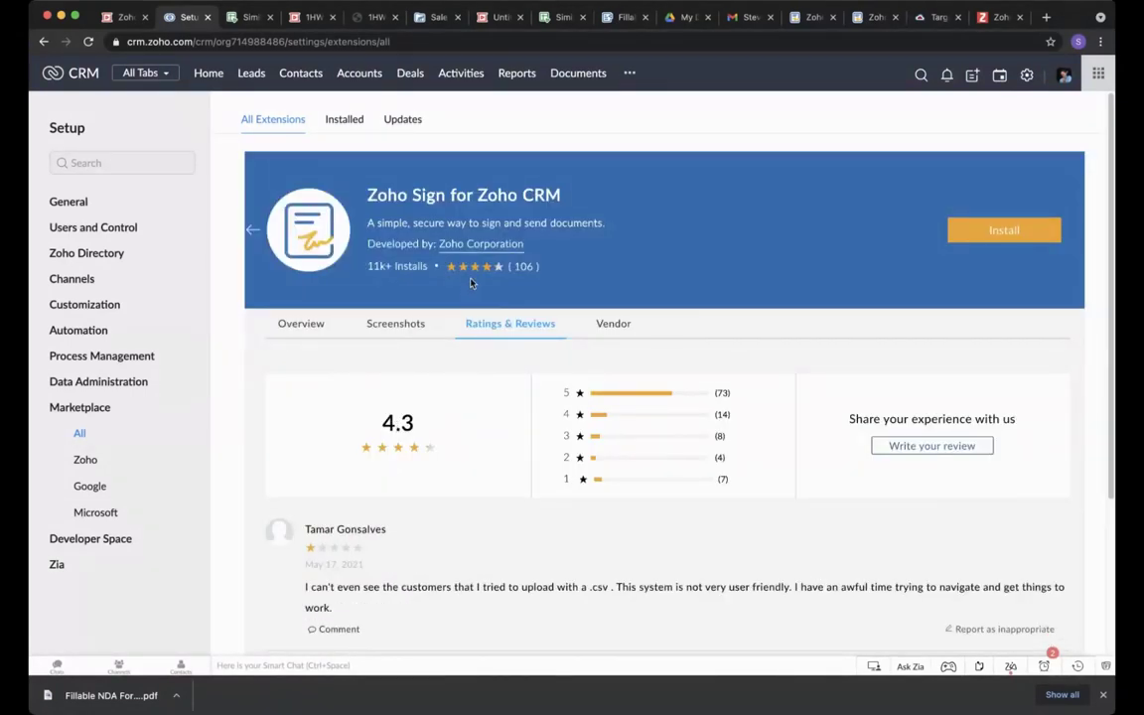
Check the installed Zoho Sign extension's details: version 19.0, Active, installed 25 May 2021.
click(345, 119)
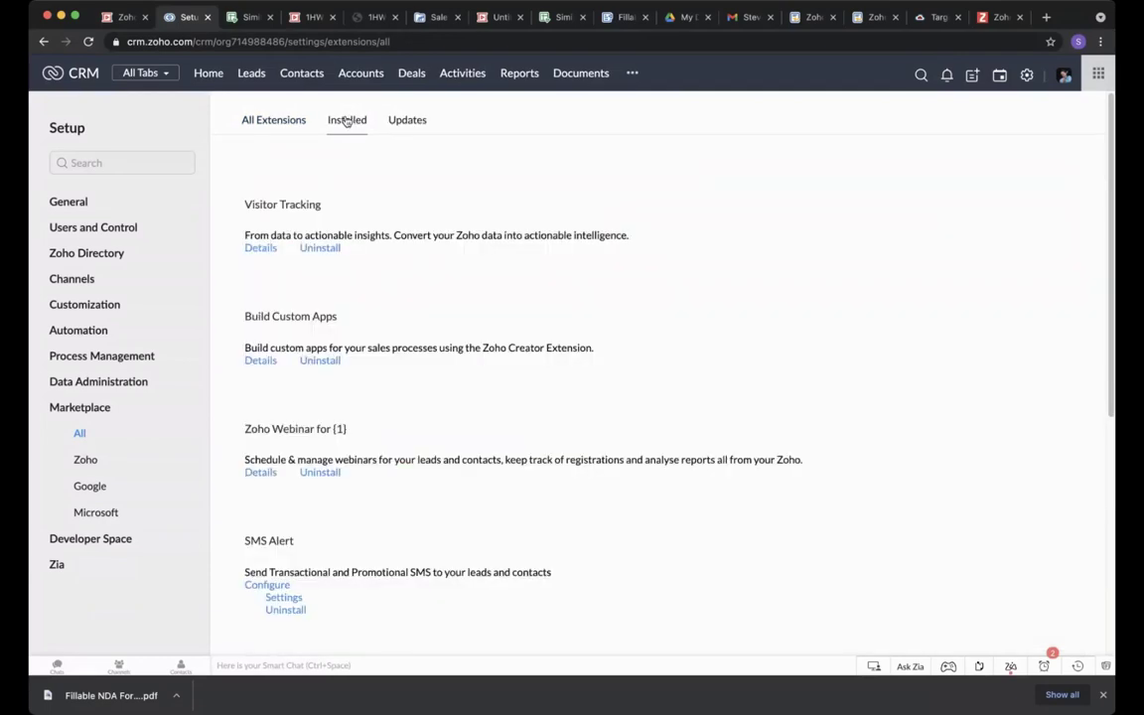
scroll(427, 396, down, 3)
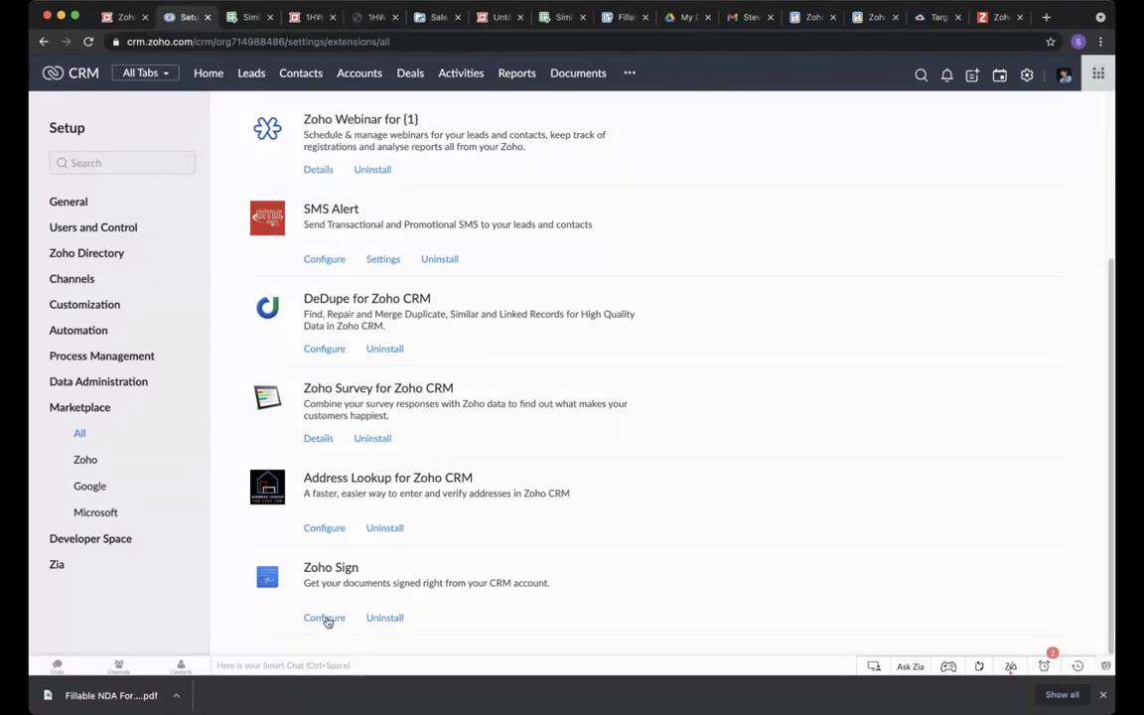
click(325, 617)
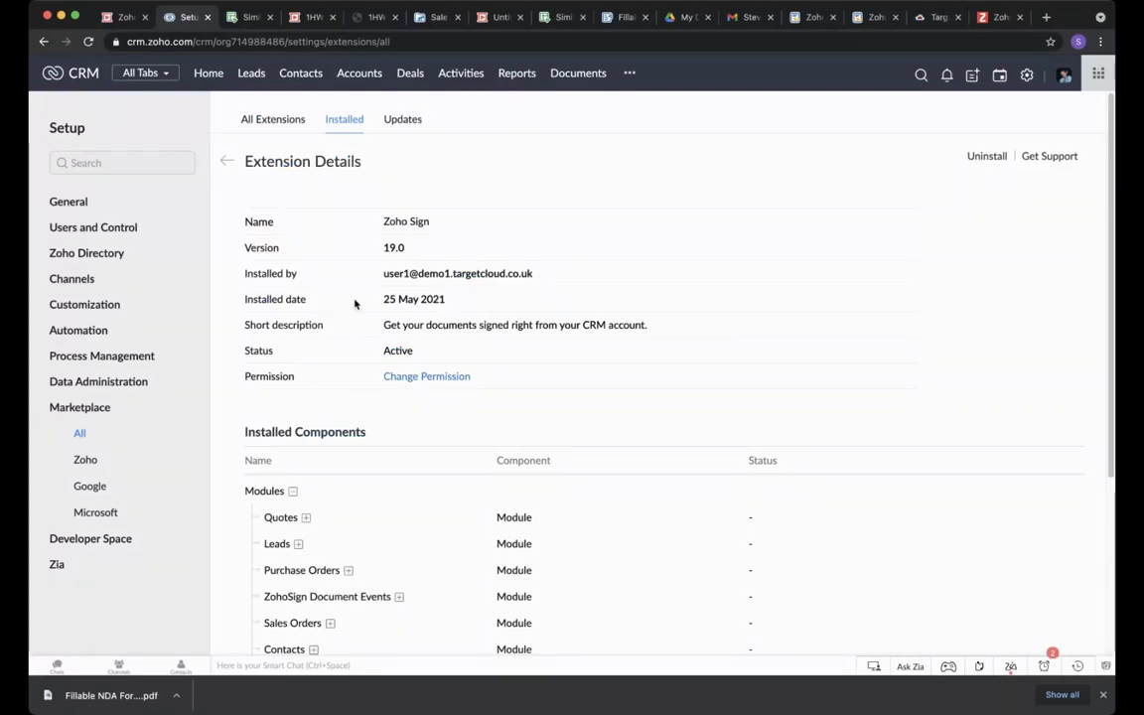
scroll(355, 304, down, 1)
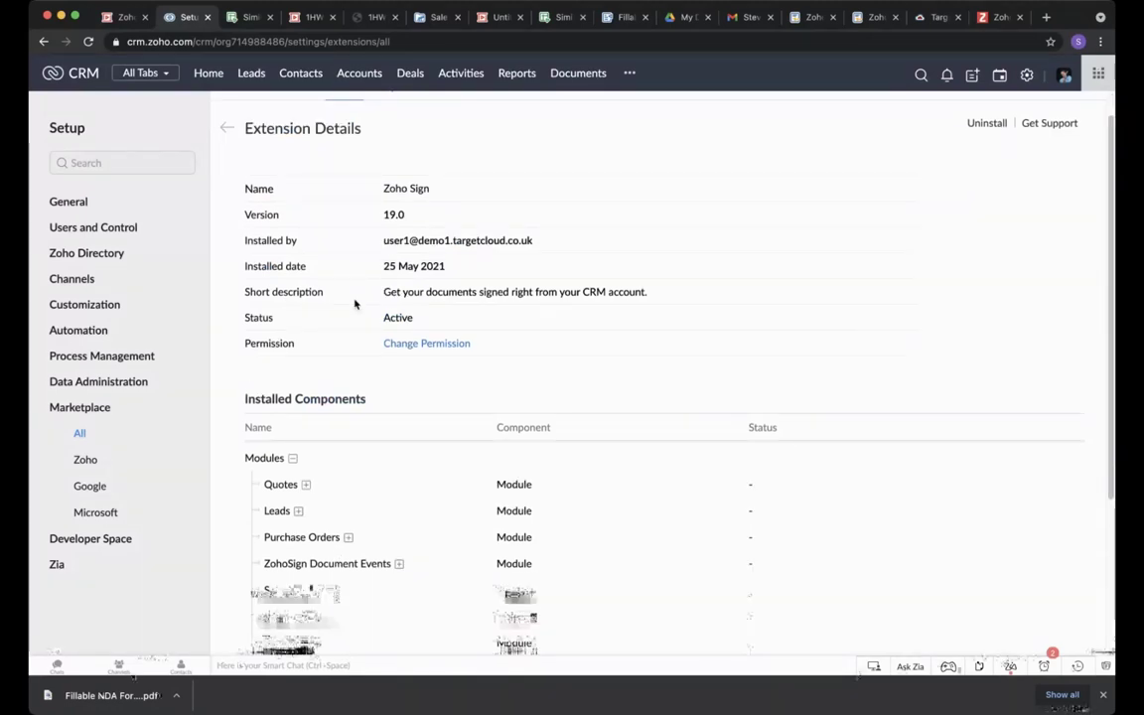
scroll(318, 357, down, 4)
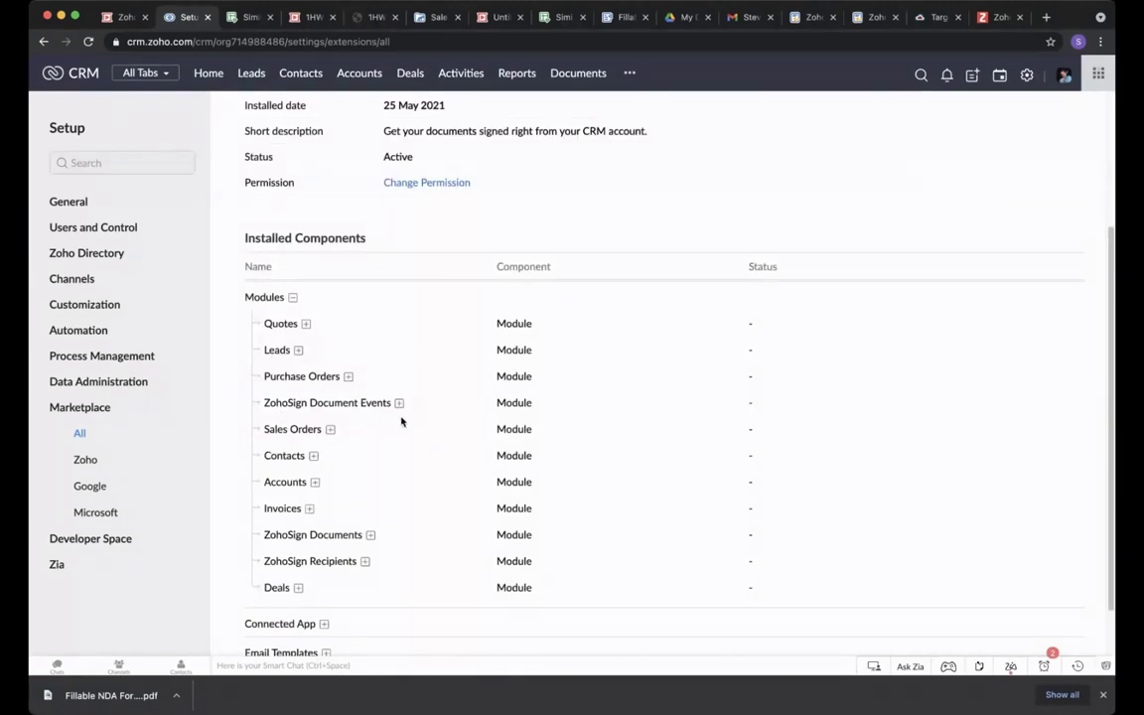
scroll(407, 392, down, 2)
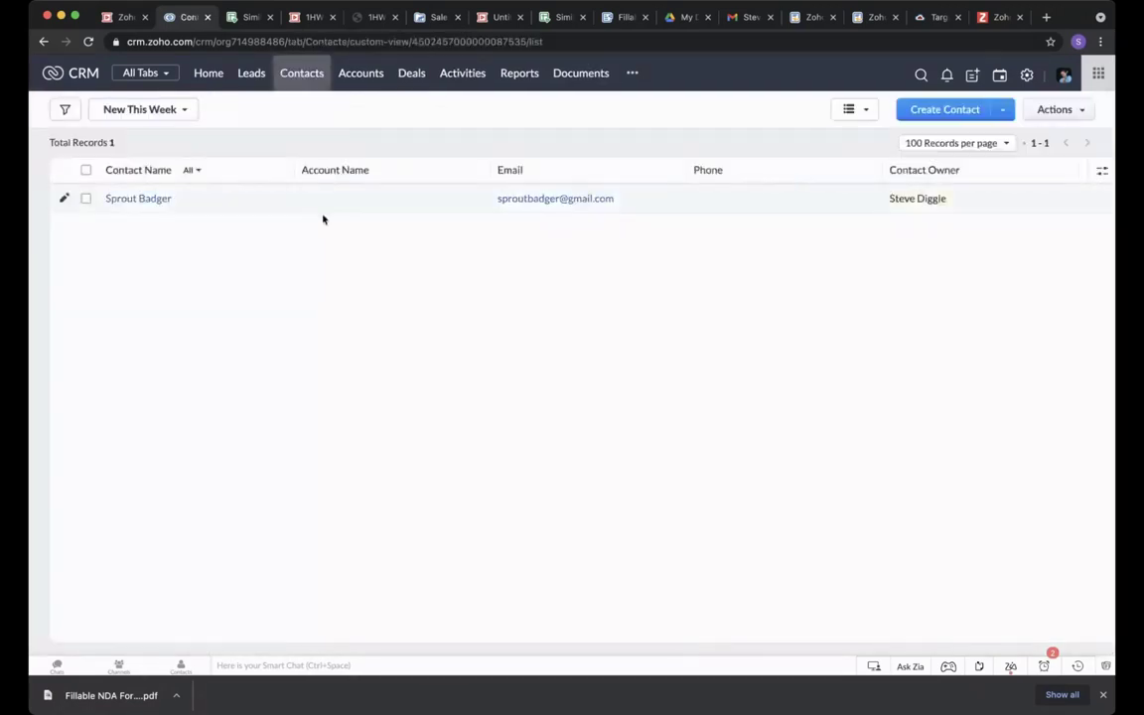
From the contact's record, choose Send with Zoho Sign under the Send SMS dropdown.
click(139, 199)
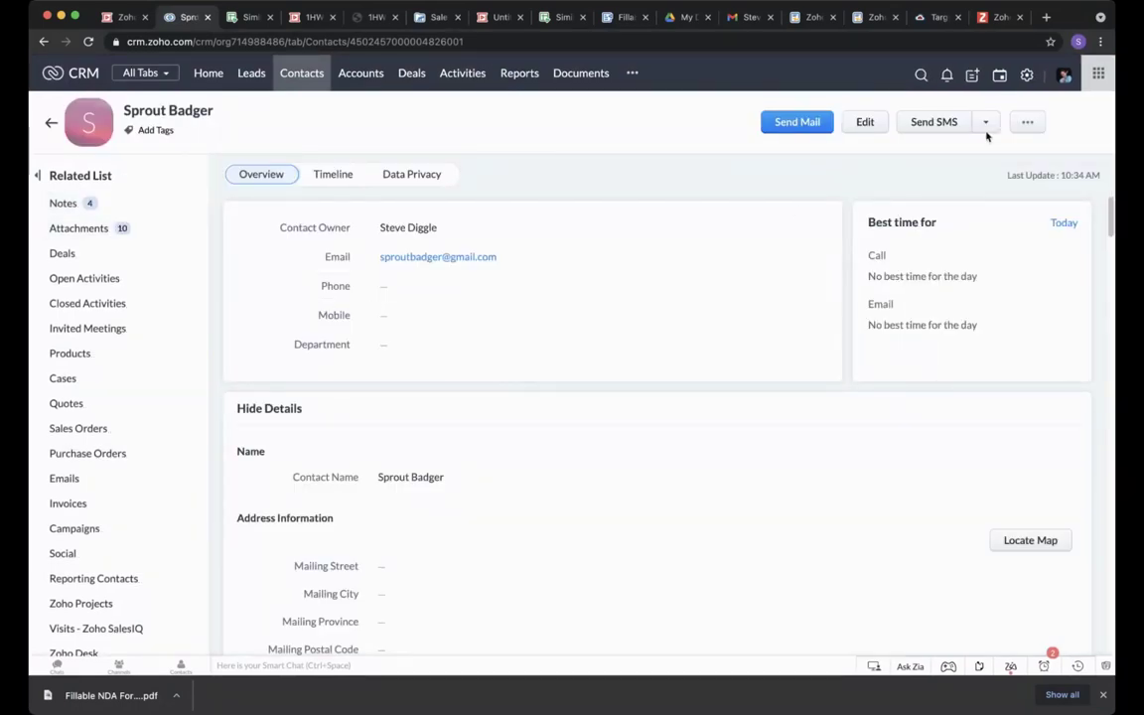
scroll(149, 442, down, 4)
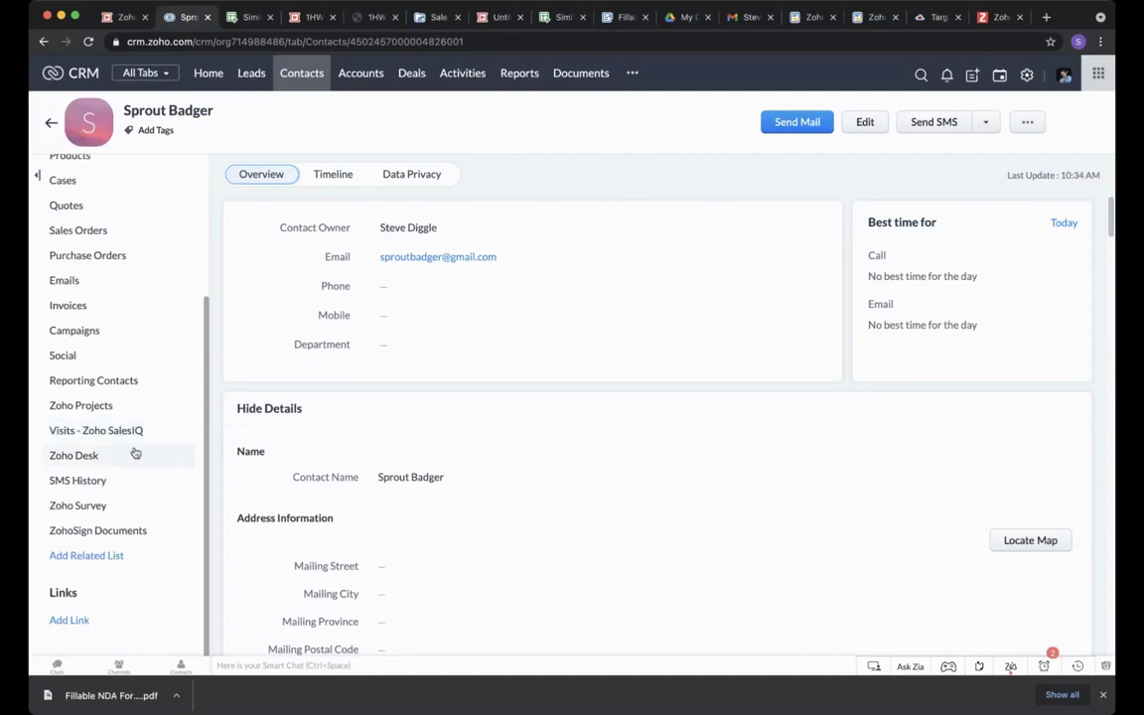
scroll(104, 532, down, 3)
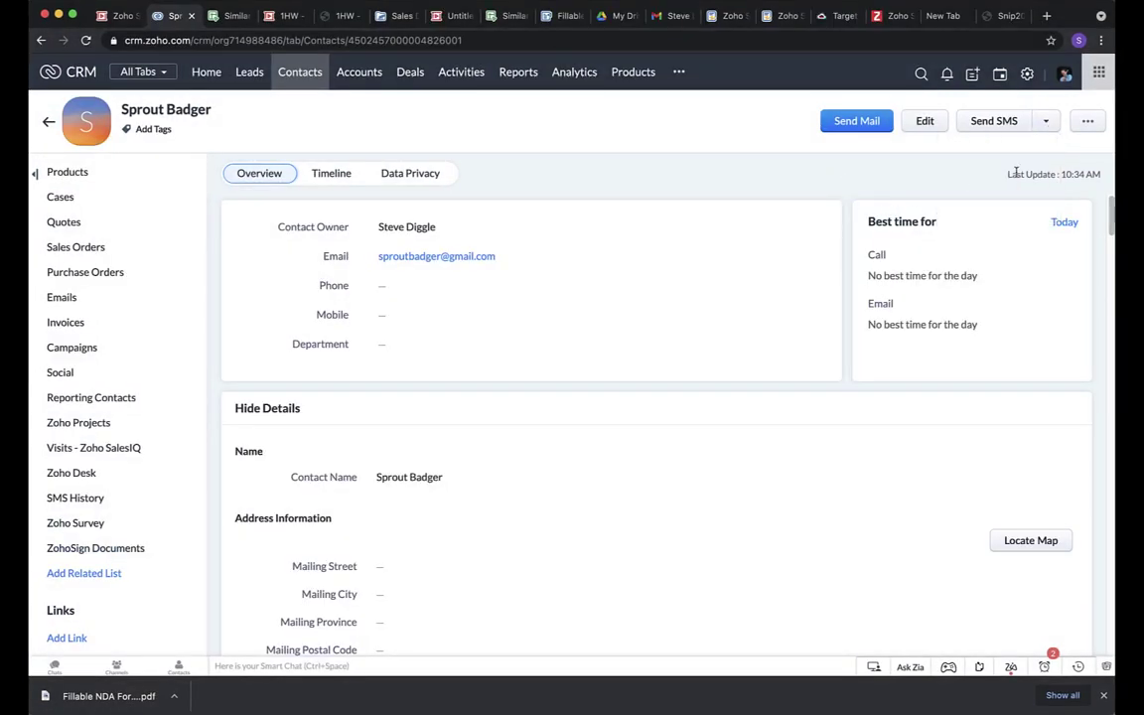
click(1045, 120)
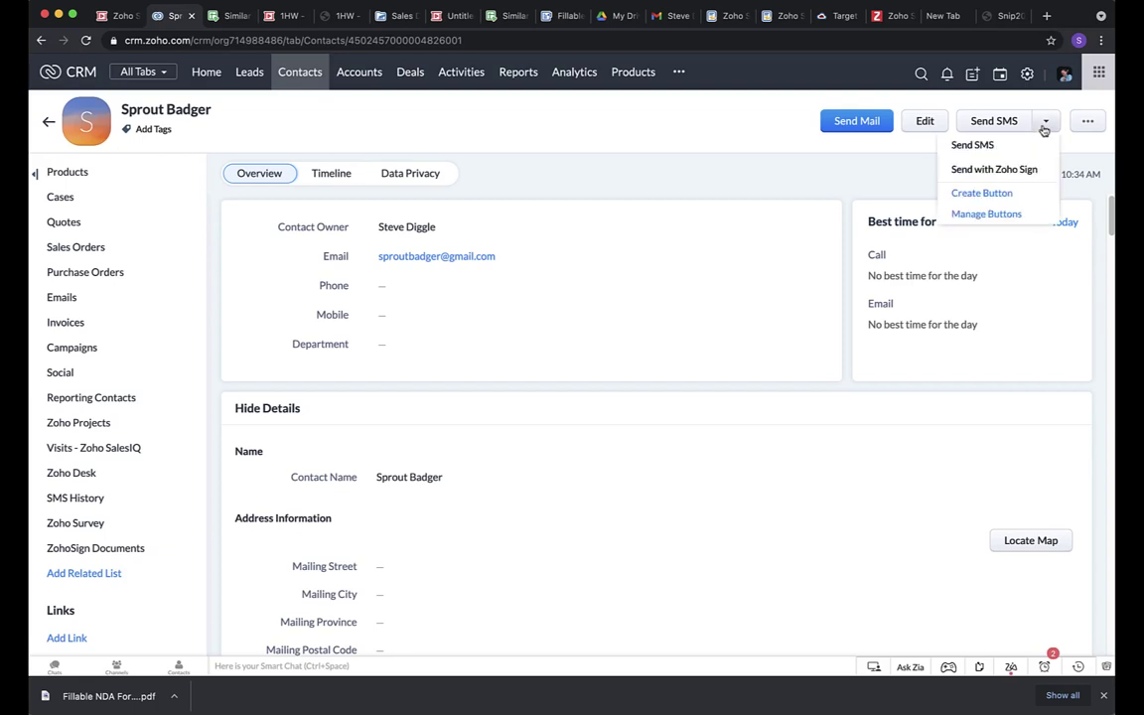
click(1033, 170)
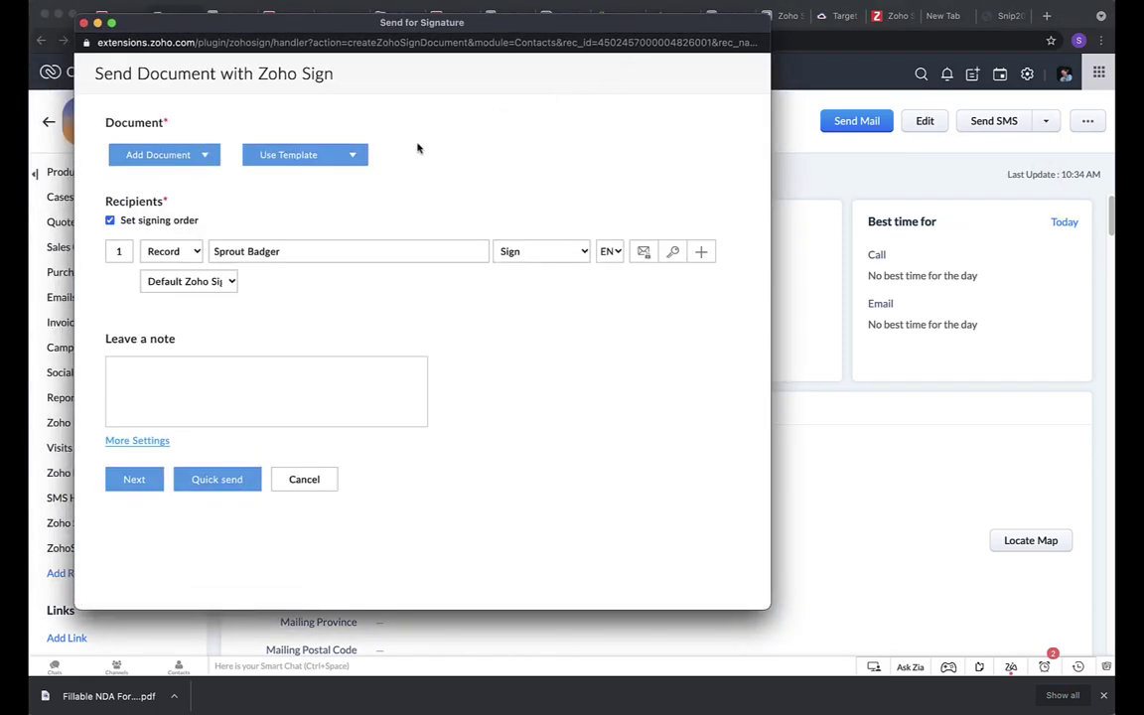
Attach LEGAL DOCUMENT.docx from the desktop and continue to the document details.
click(207, 160)
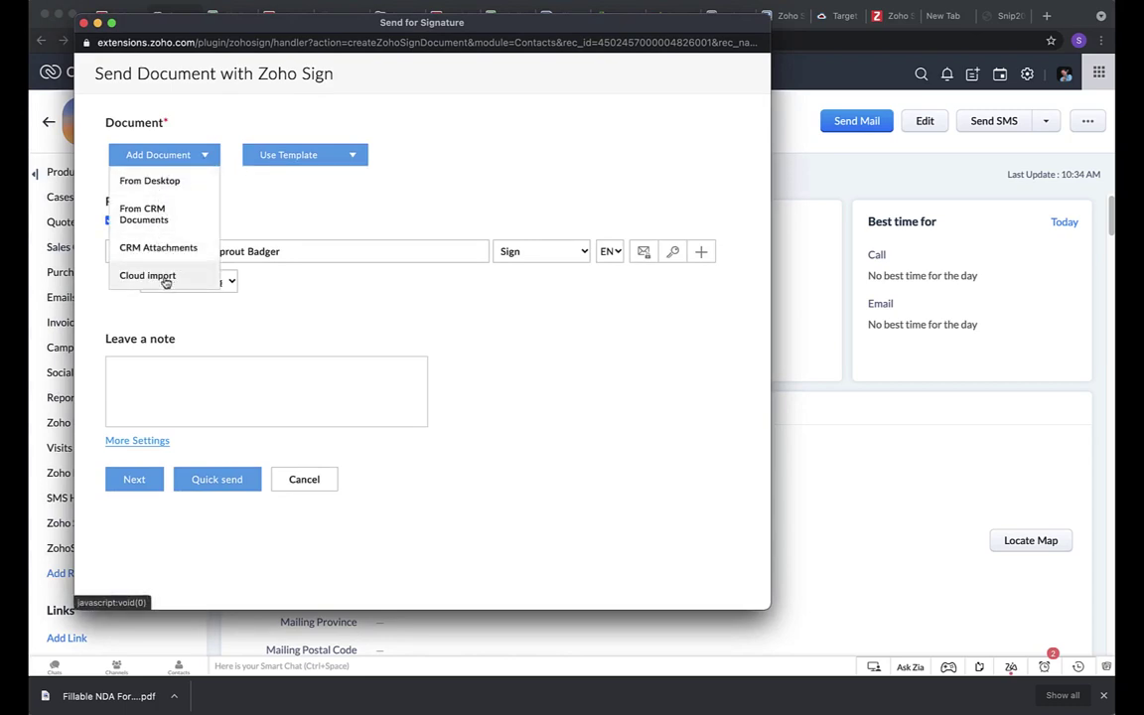
click(164, 181)
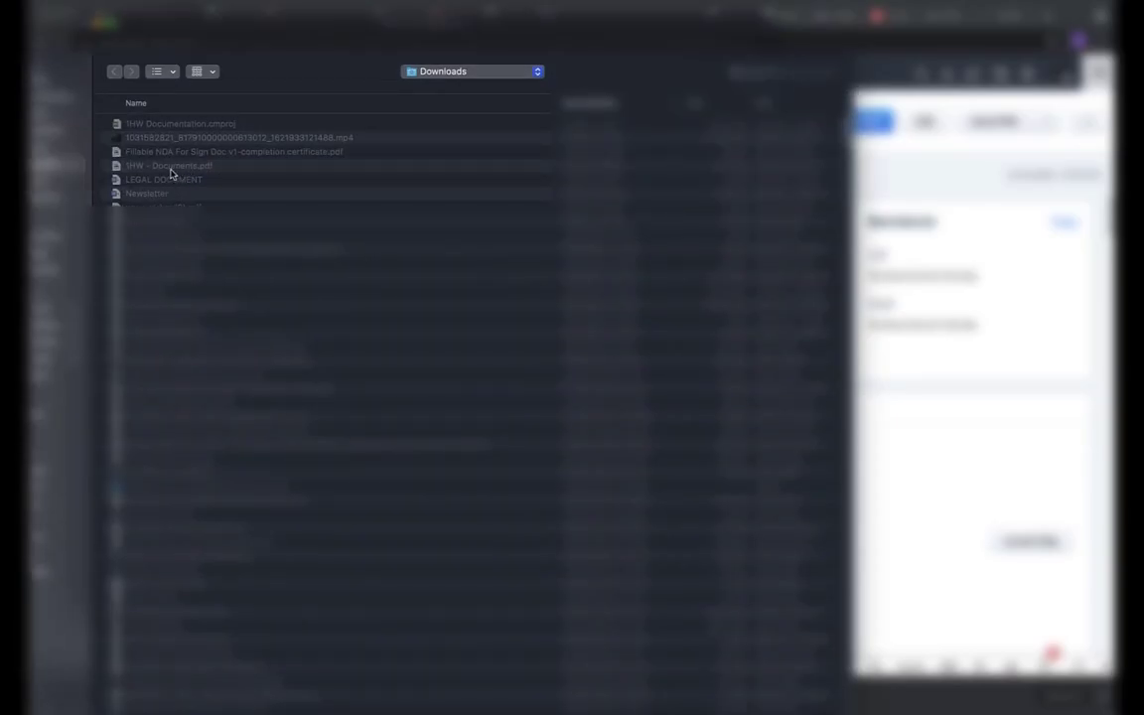
click(164, 179)
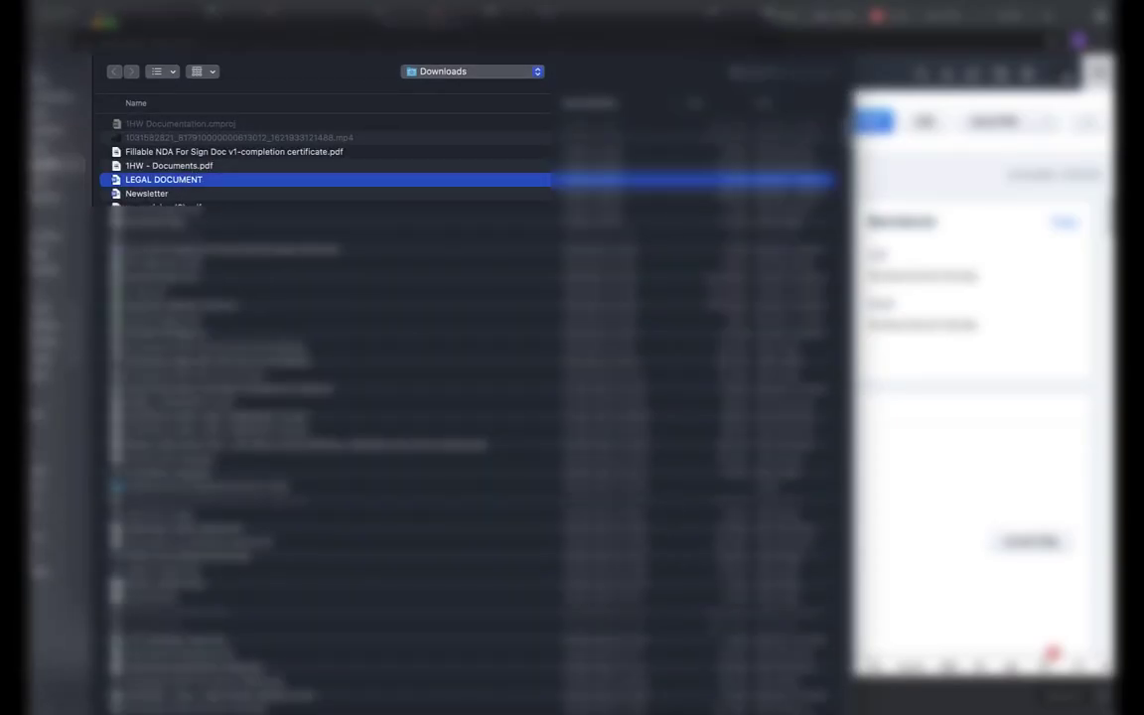
key(Return)
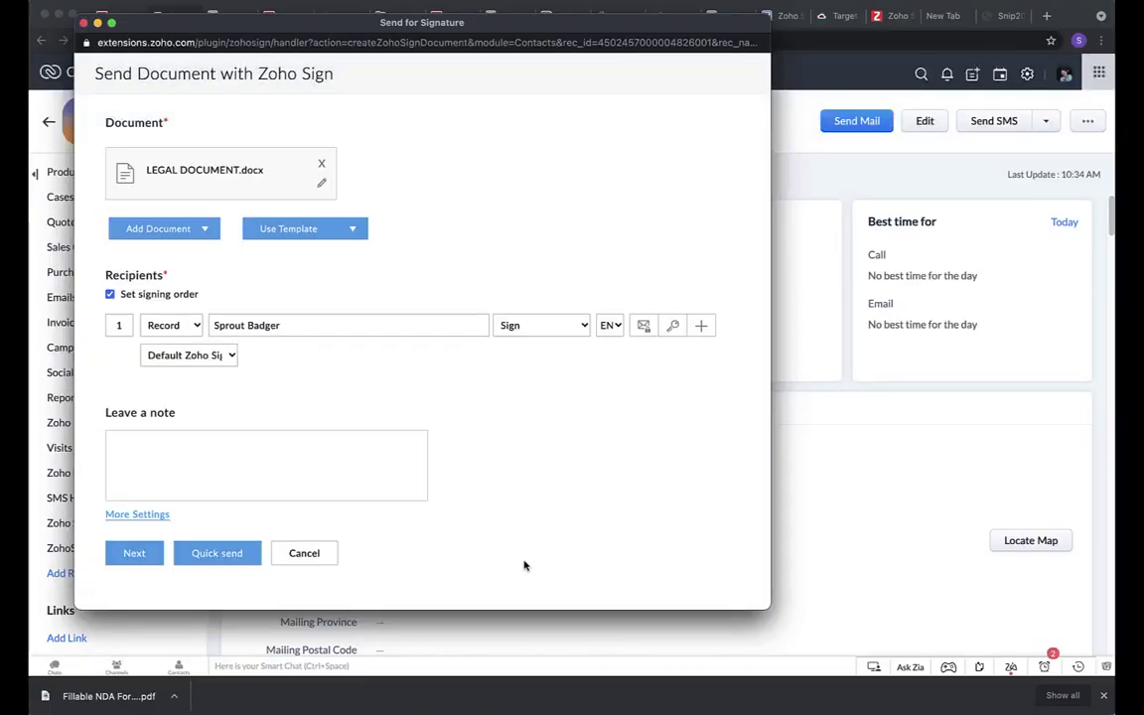
click(139, 552)
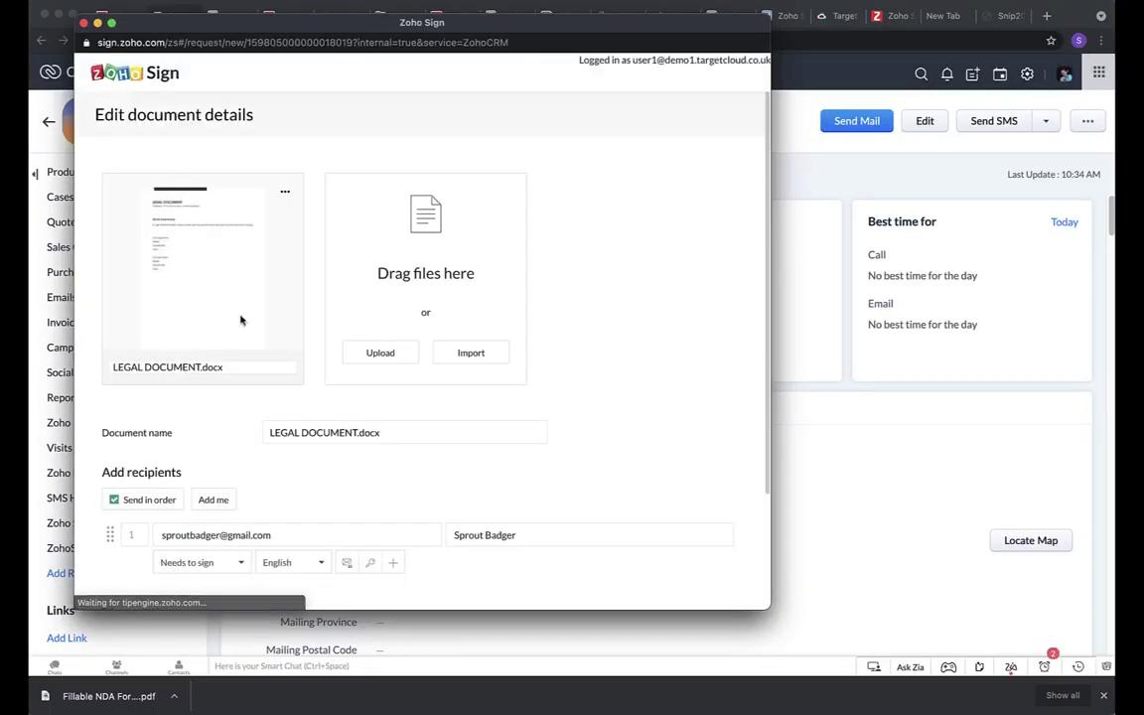
Add the note 'Please sign' in Note to all recipients.
scroll(254, 407, down, 1)
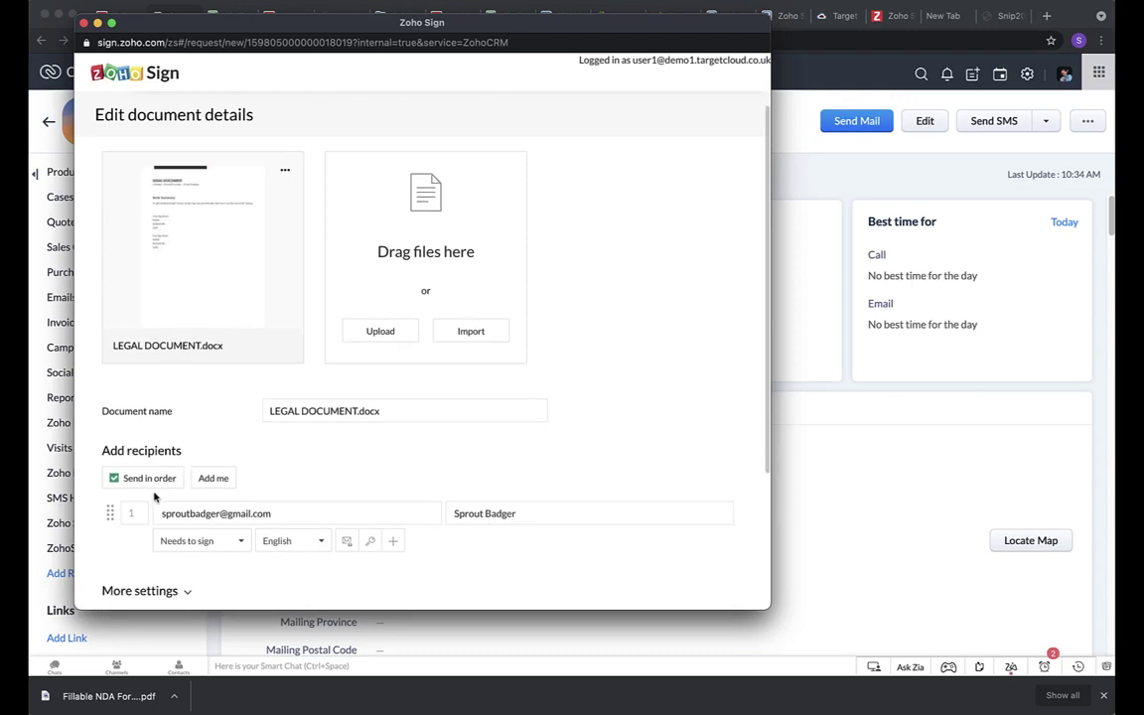
scroll(143, 419, down, 2)
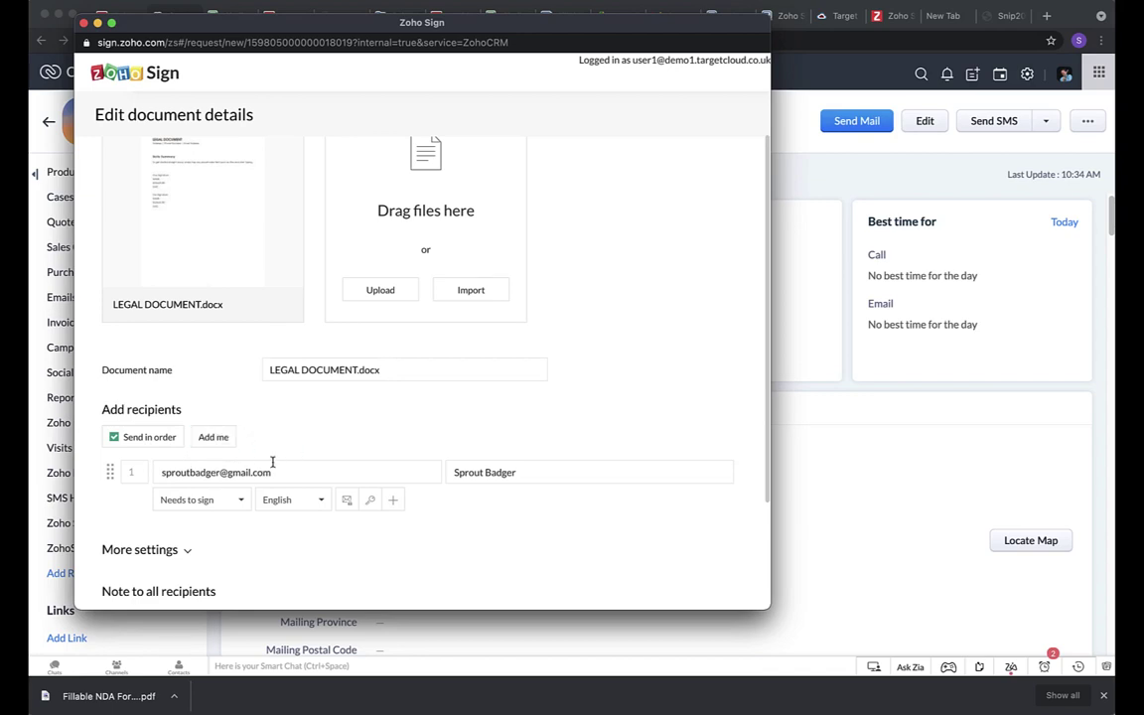
scroll(286, 426, down, 1)
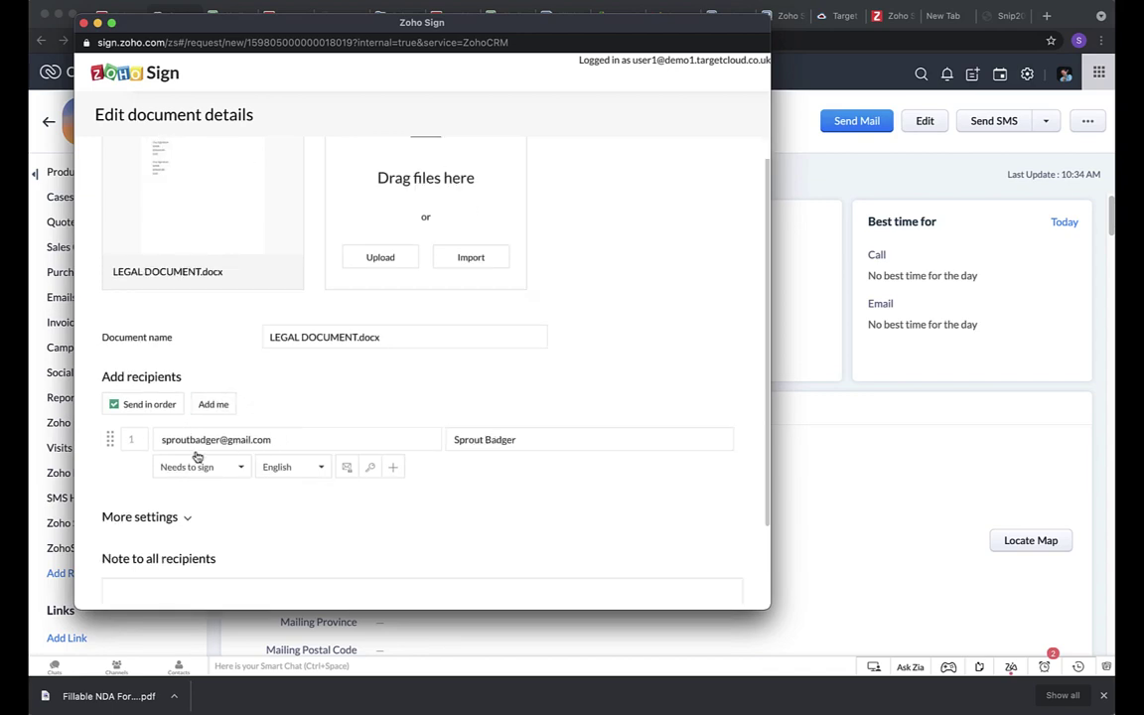
scroll(201, 467, down, 3)
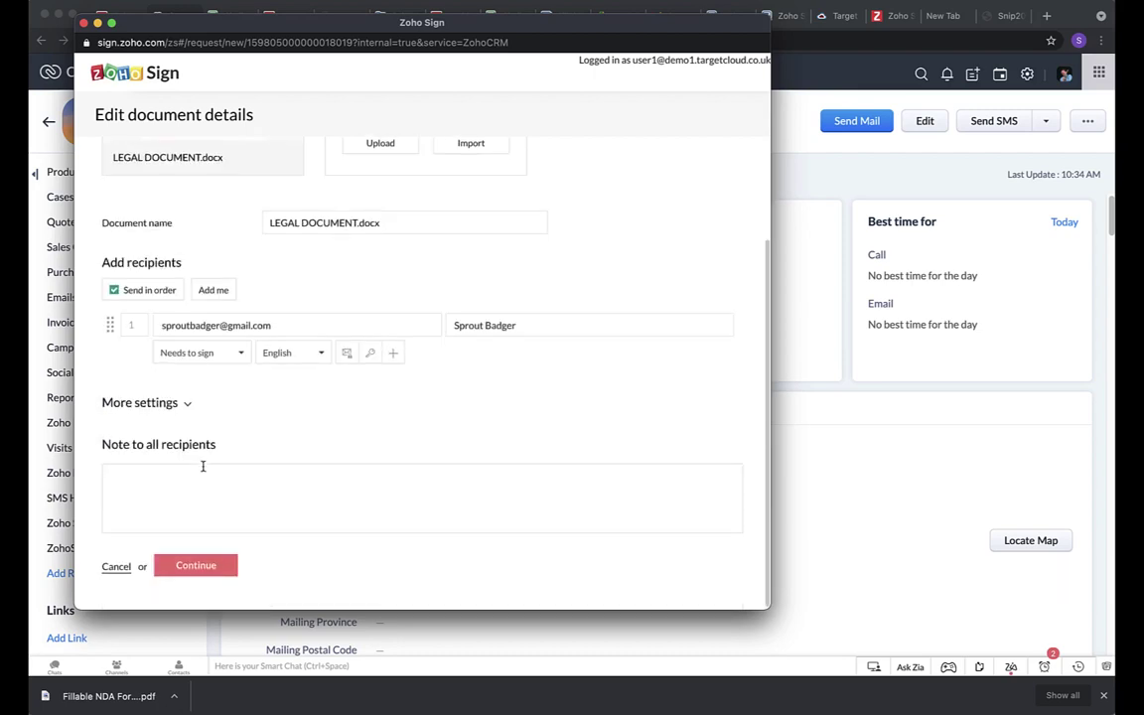
click(210, 505)
Place a Signature field next to 'Your Signature' on the document.
click(208, 563)
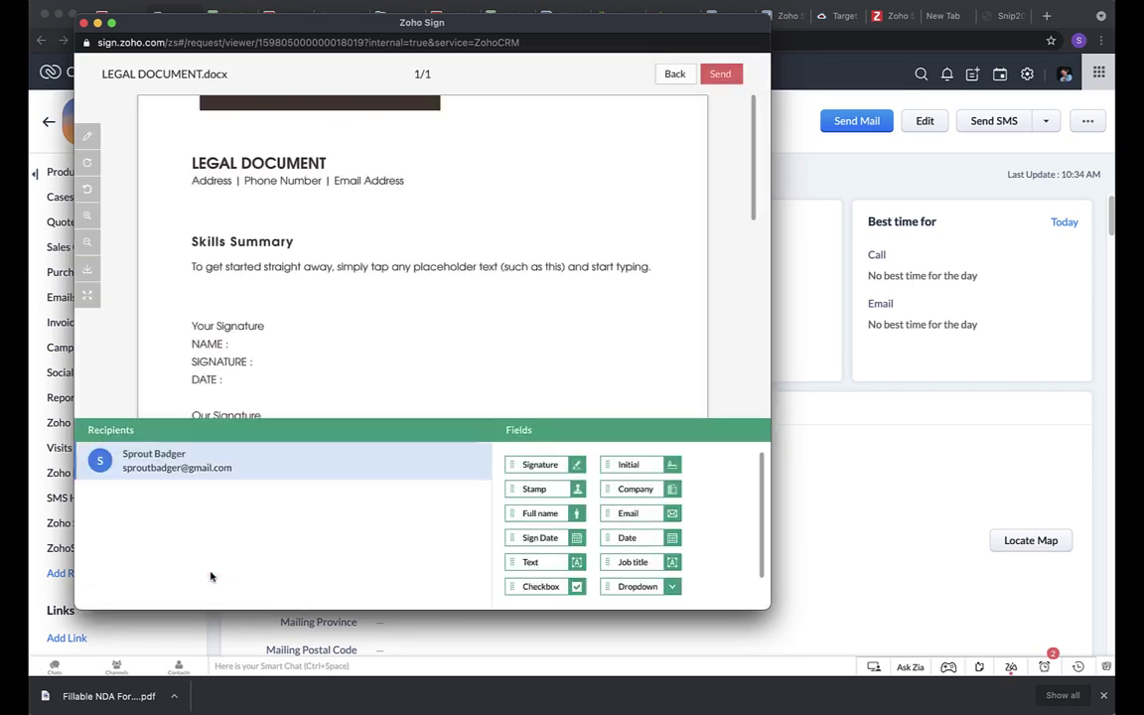
scroll(377, 288, down, 1)
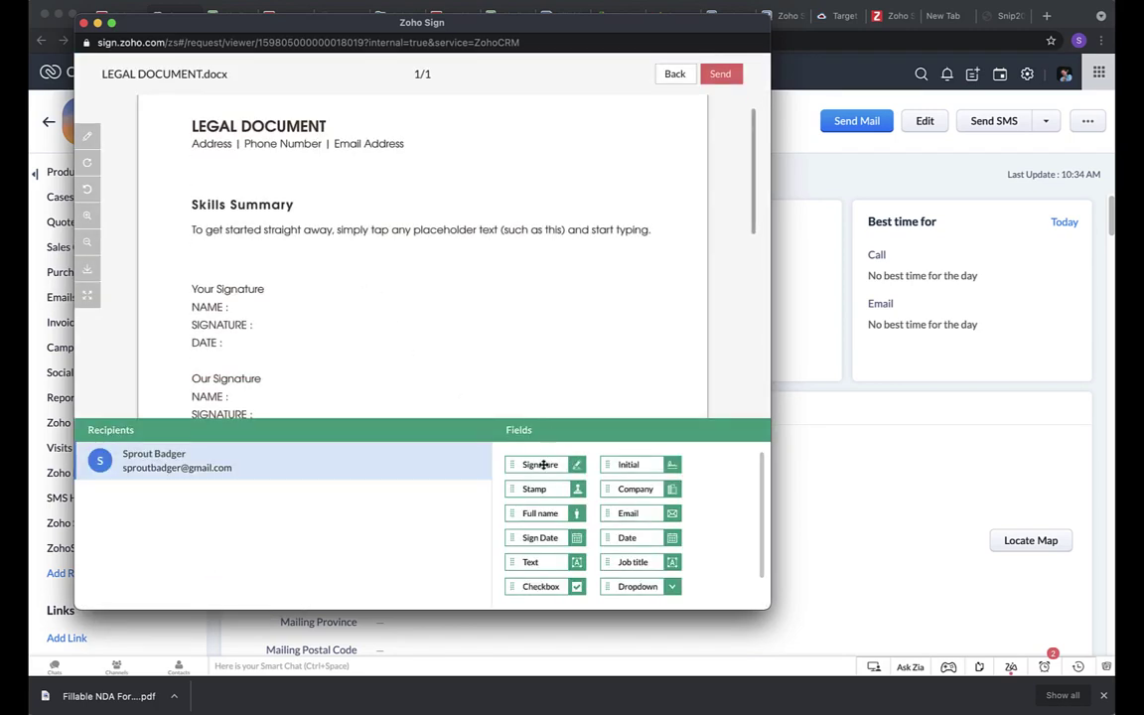
mouse_move(544, 465)
mouse_down()
mouse_move(390, 307)
mouse_move(295, 287)
mouse_up()
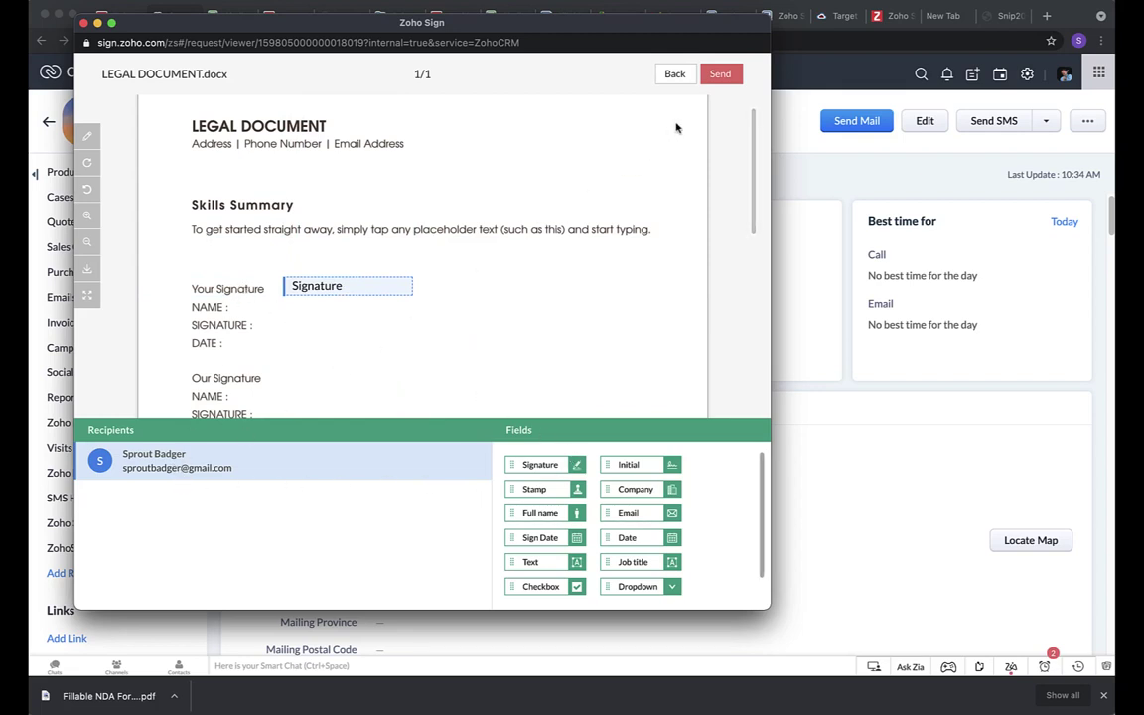
Send LEGAL DOCUMENT.docx to the contact, confirming the one signature field.
click(723, 74)
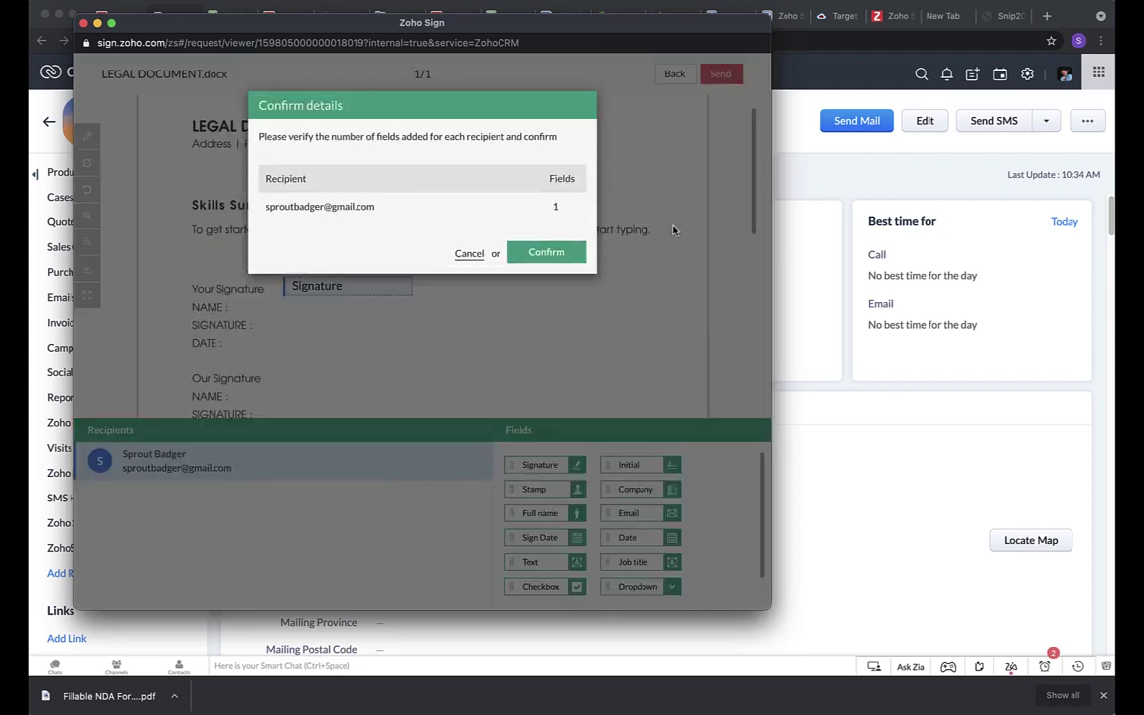
click(559, 256)
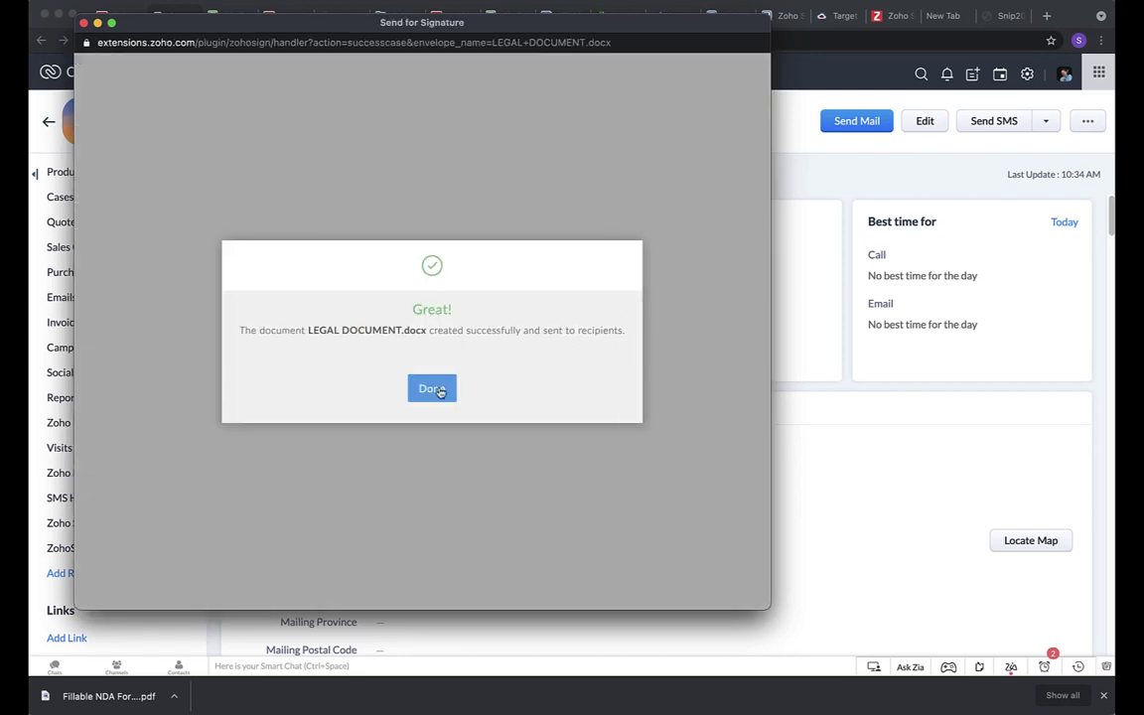
click(437, 388)
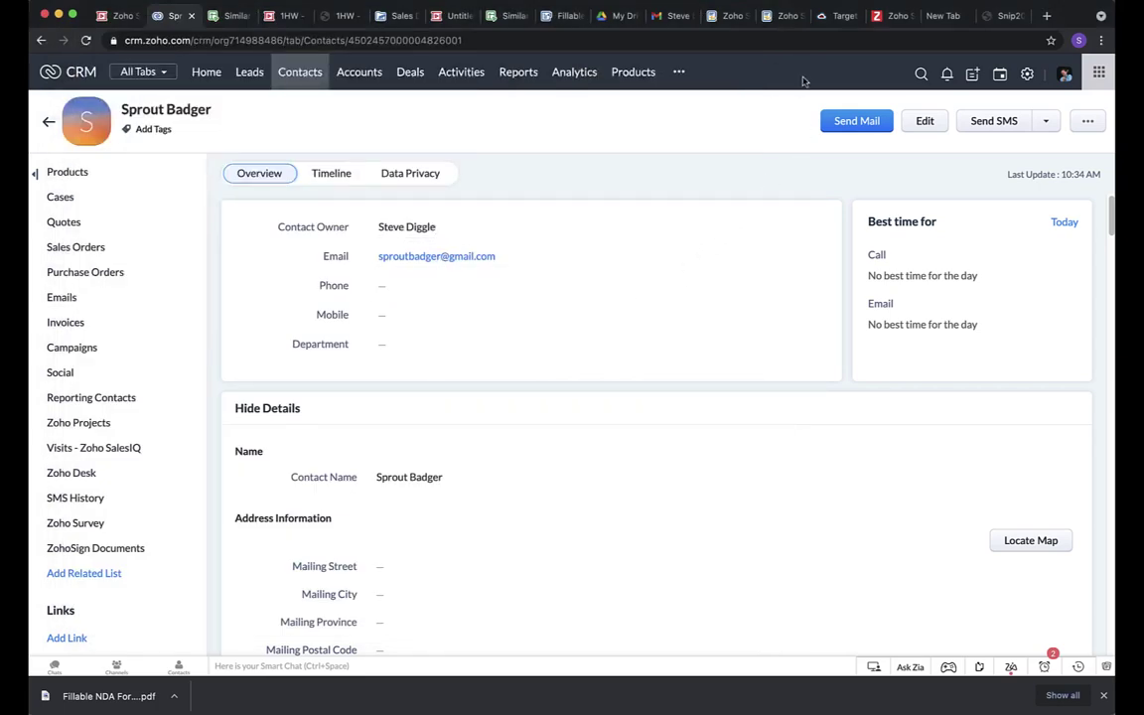
In the Gmail inbox, open the newest LEGAL DOCUMENT signature request and start signing.
click(660, 17)
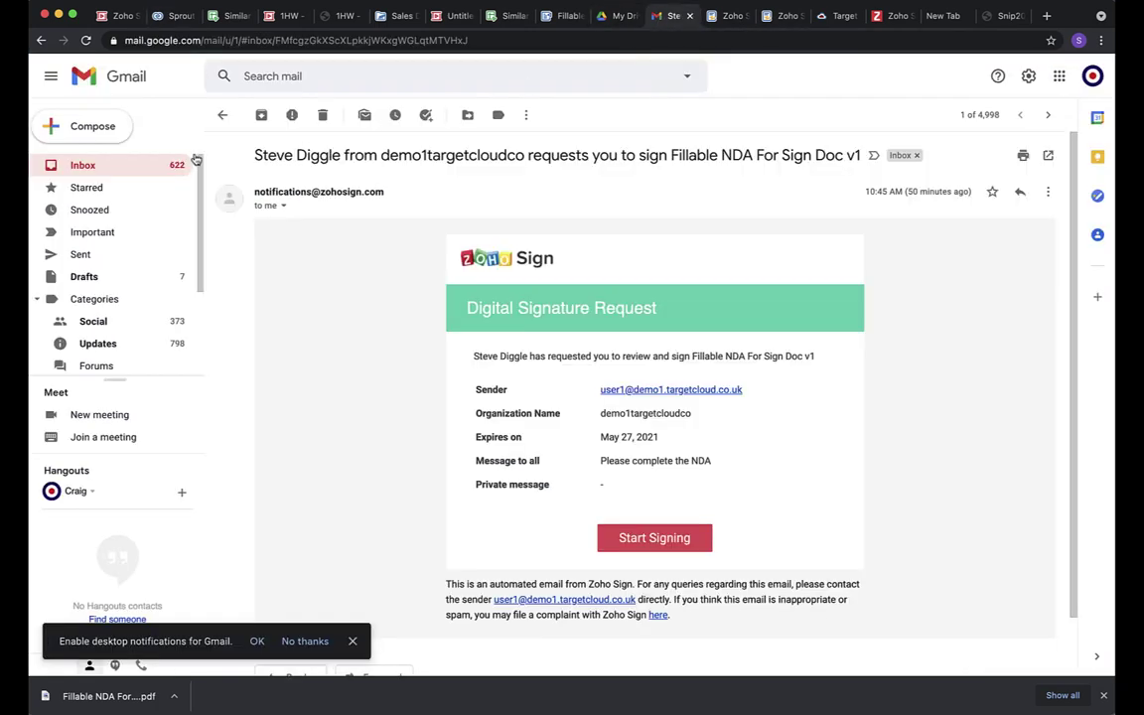
click(128, 171)
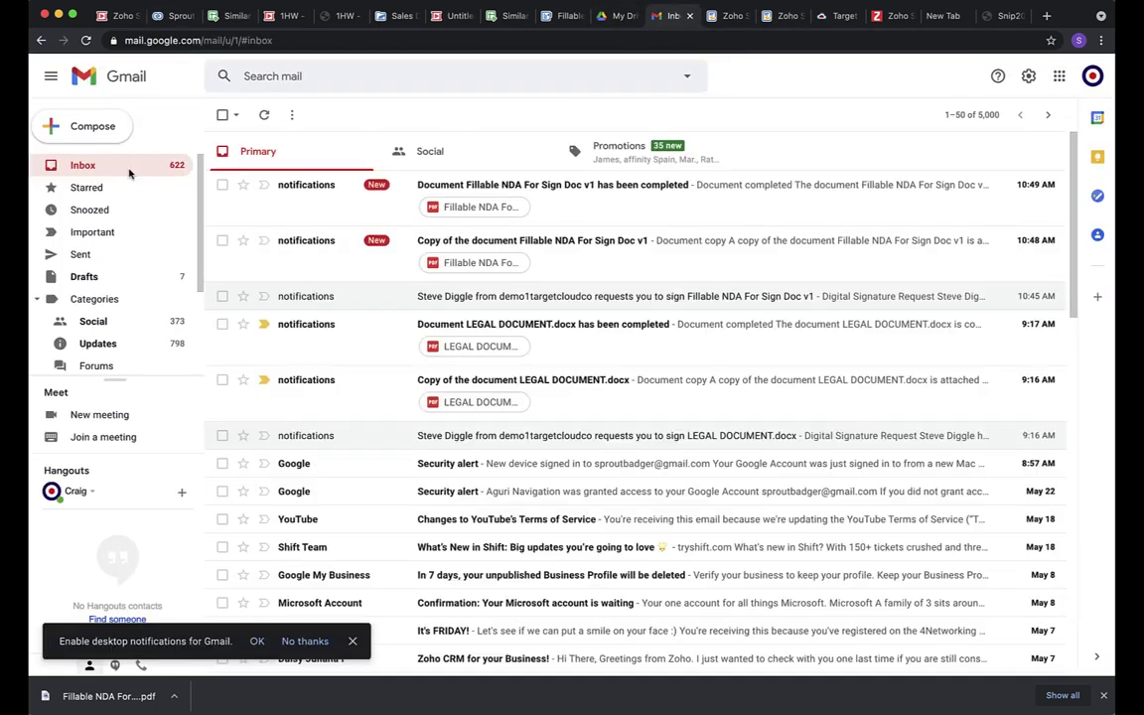
click(526, 187)
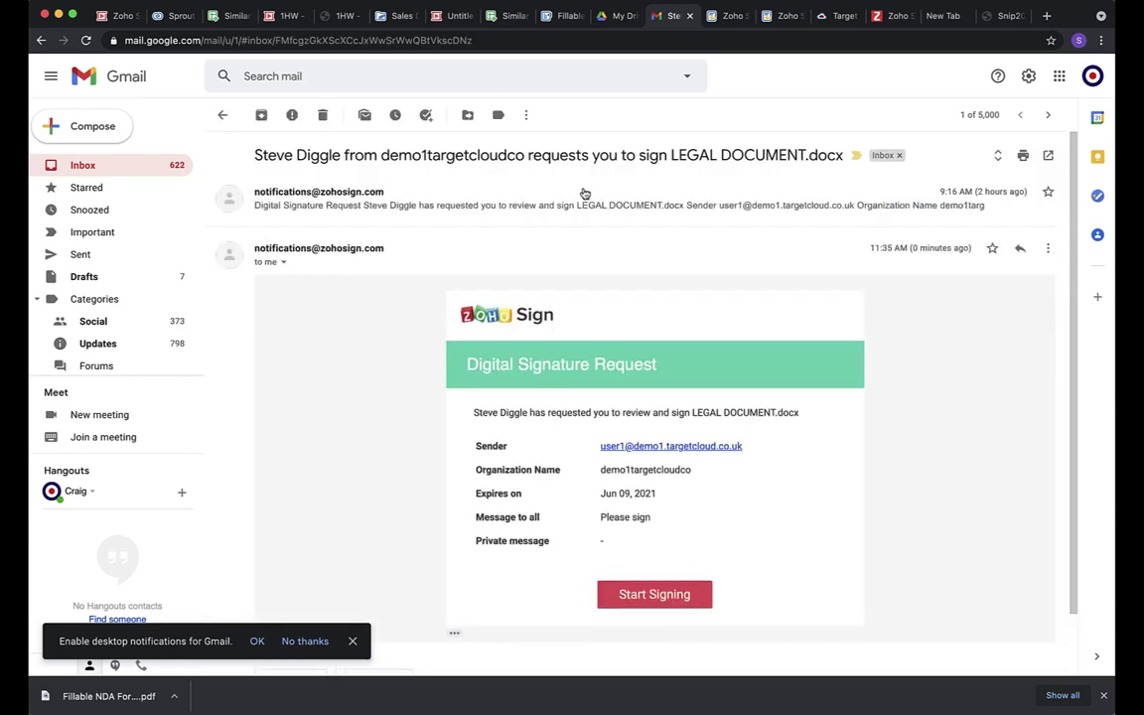
click(669, 600)
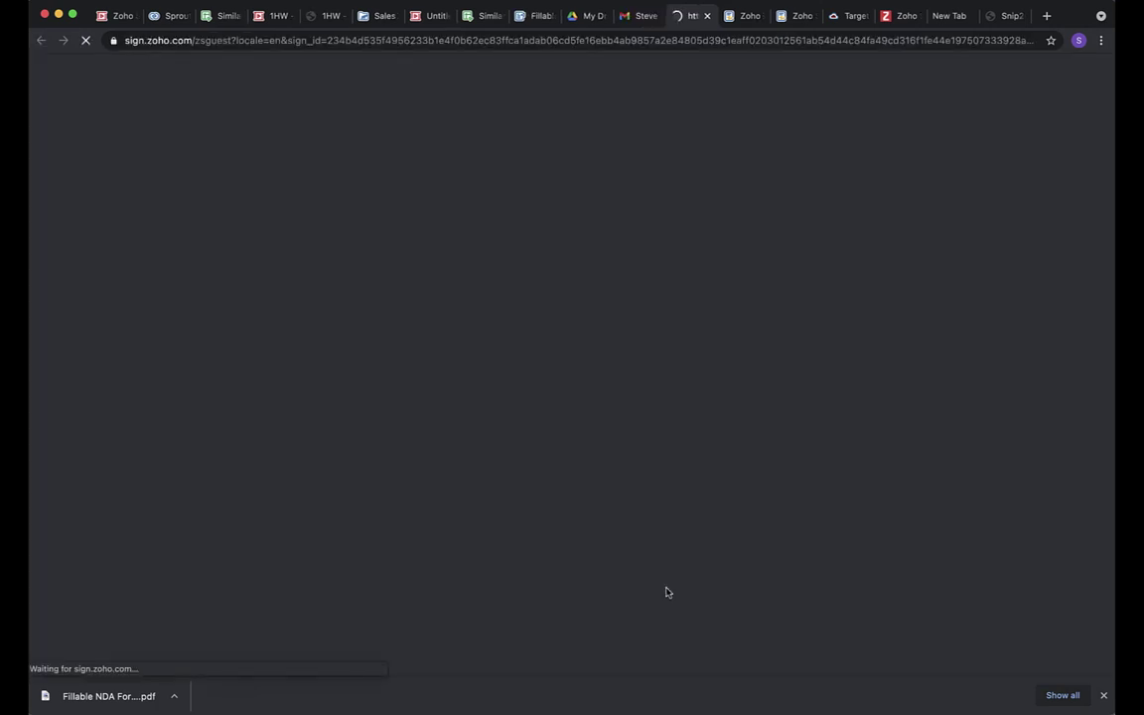
Proceed to the document and agree to electronic records and signatures.
click(579, 304)
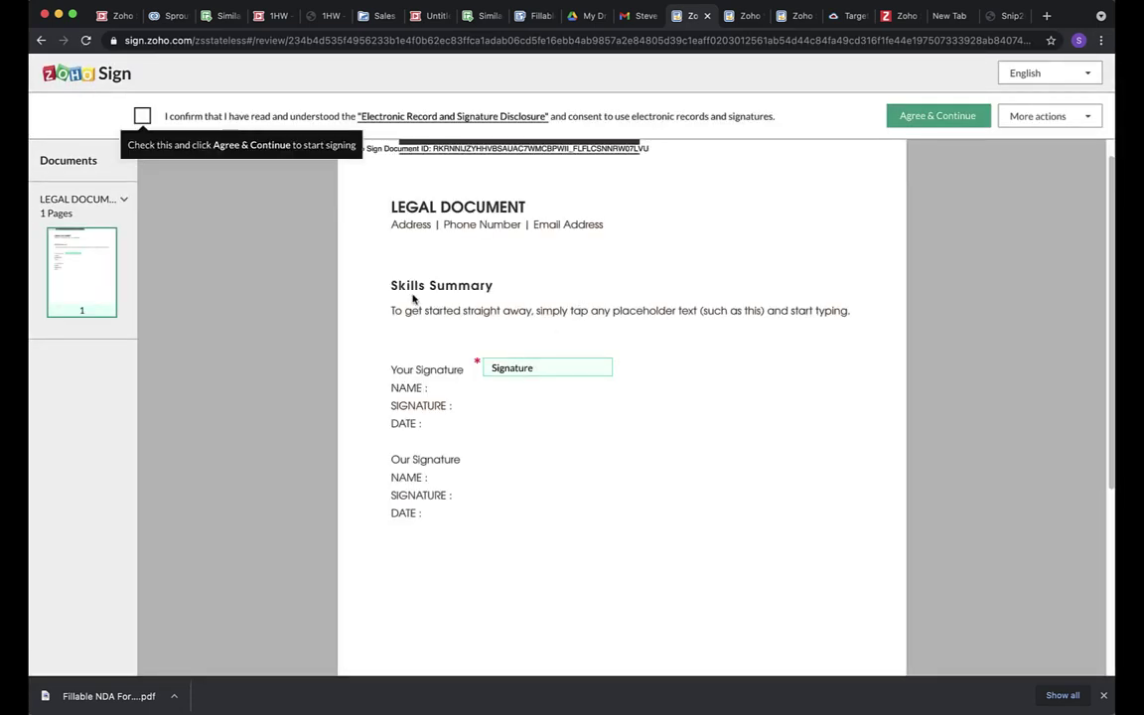
click(142, 116)
click(938, 116)
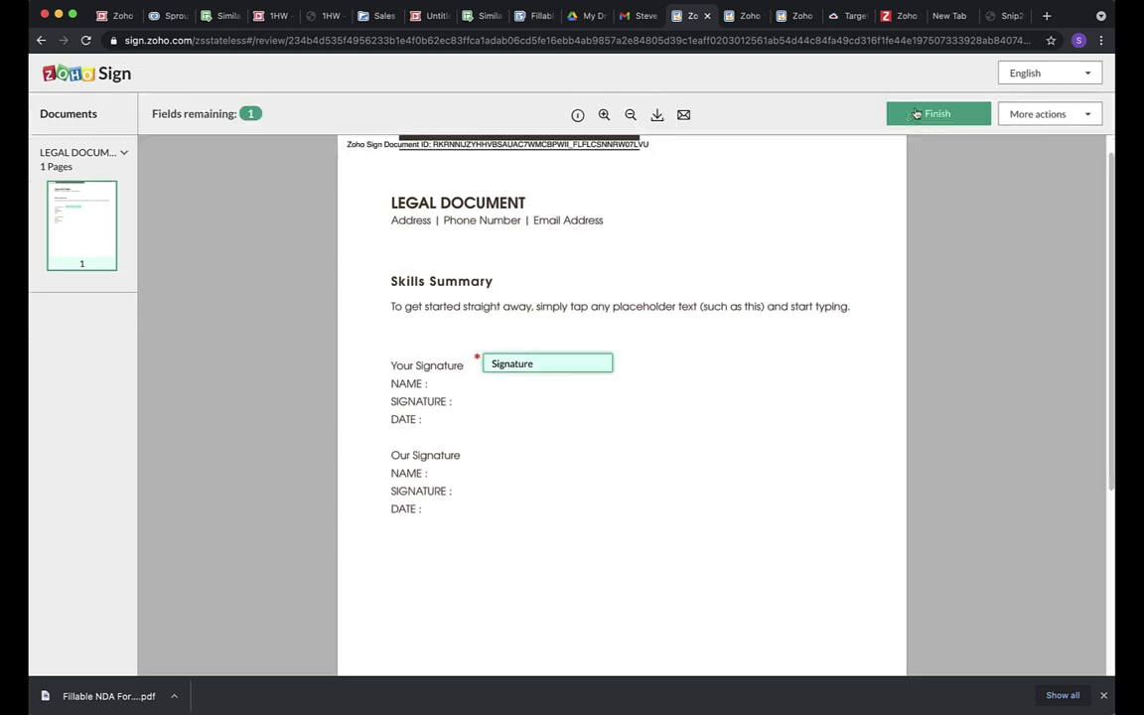
Sign with a typed handwriting-style signature, finish, and return to the contact's CRM record.
click(554, 390)
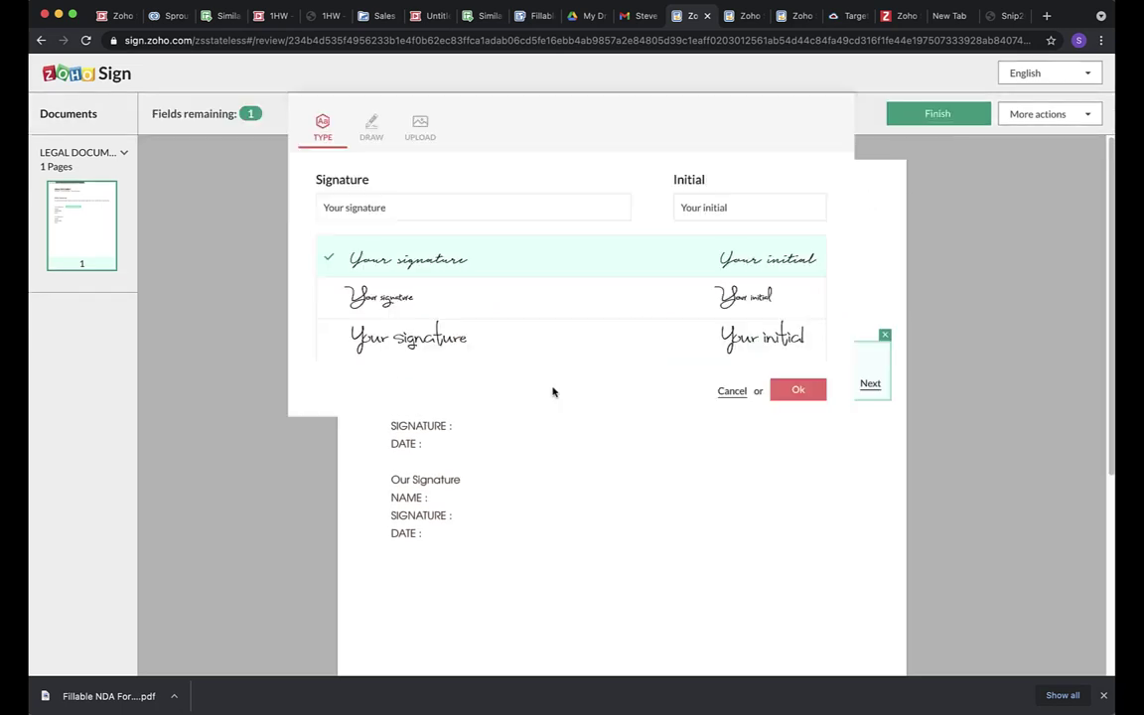
click(429, 343)
click(798, 389)
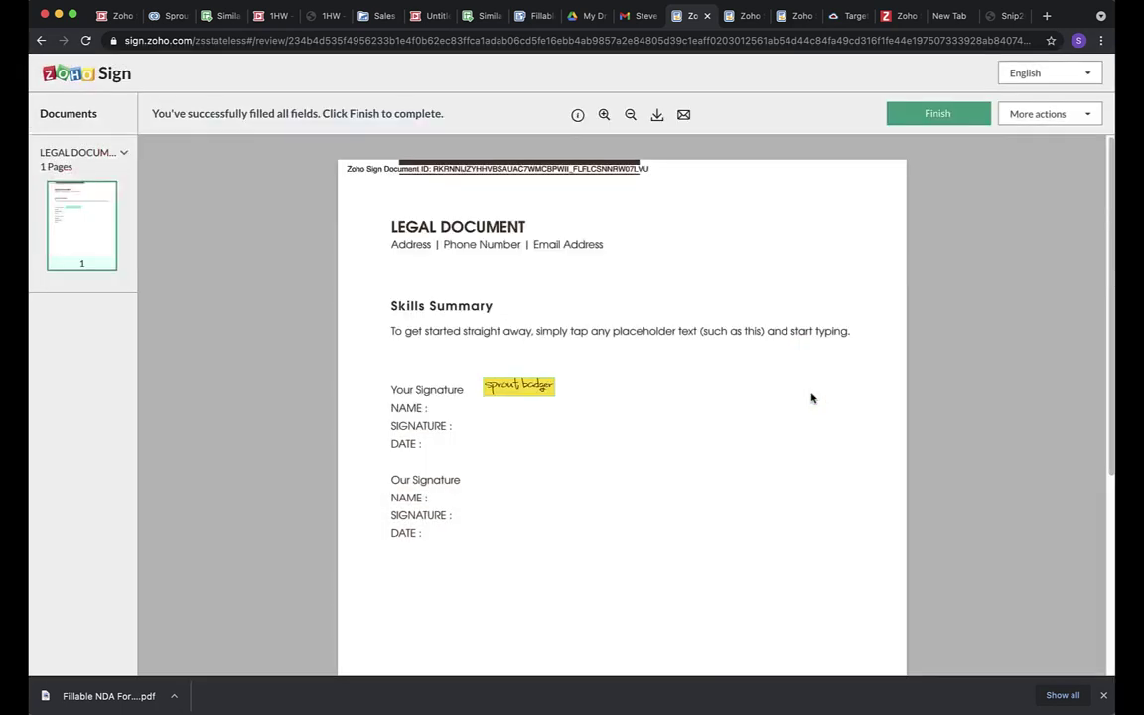
click(939, 115)
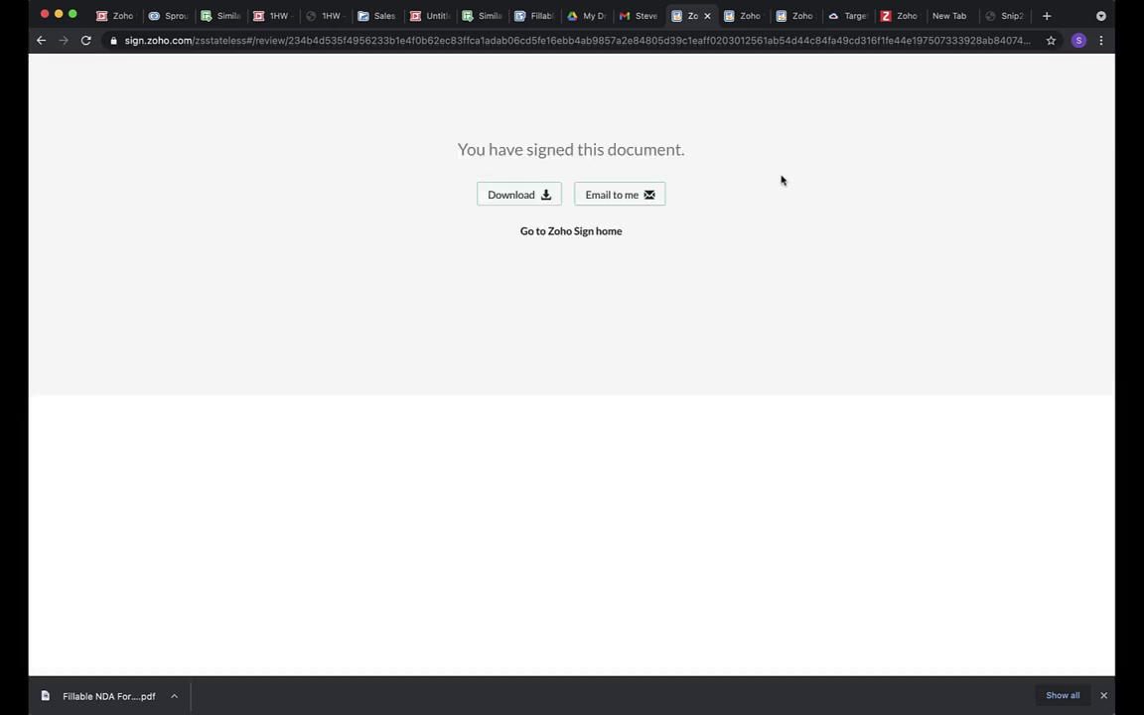
click(162, 17)
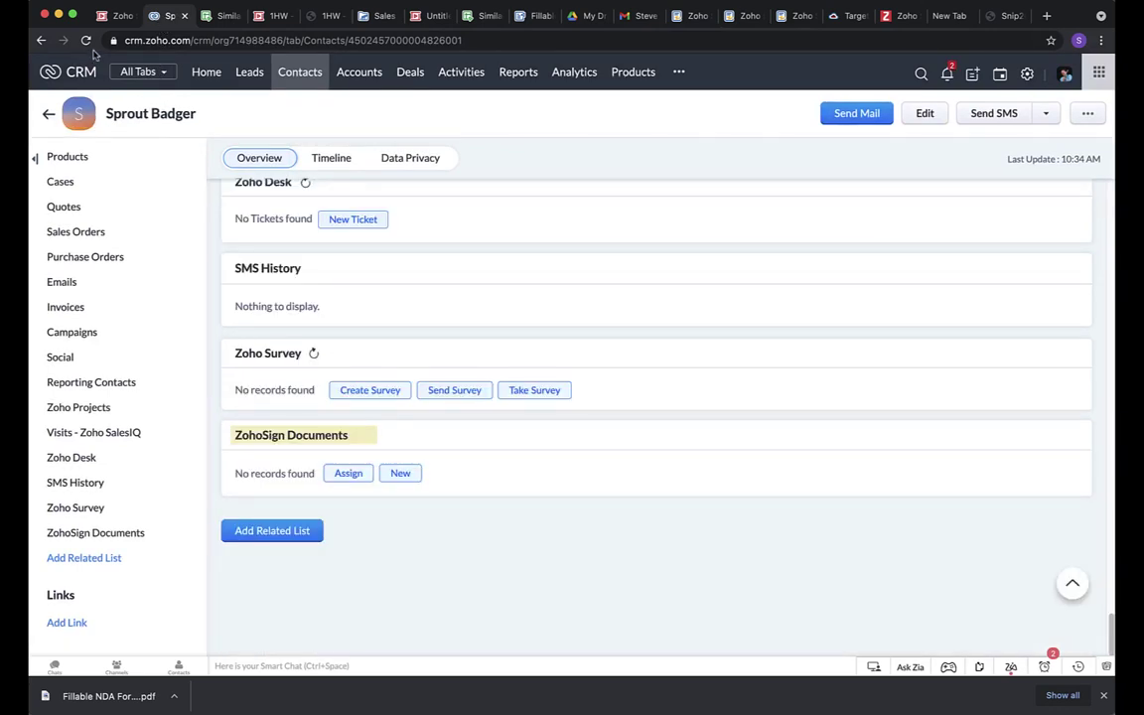
Refresh the contact's ZohoSign Documents list, then view the 1HW Plan slide in 1HW - Documents.pdf.
click(86, 40)
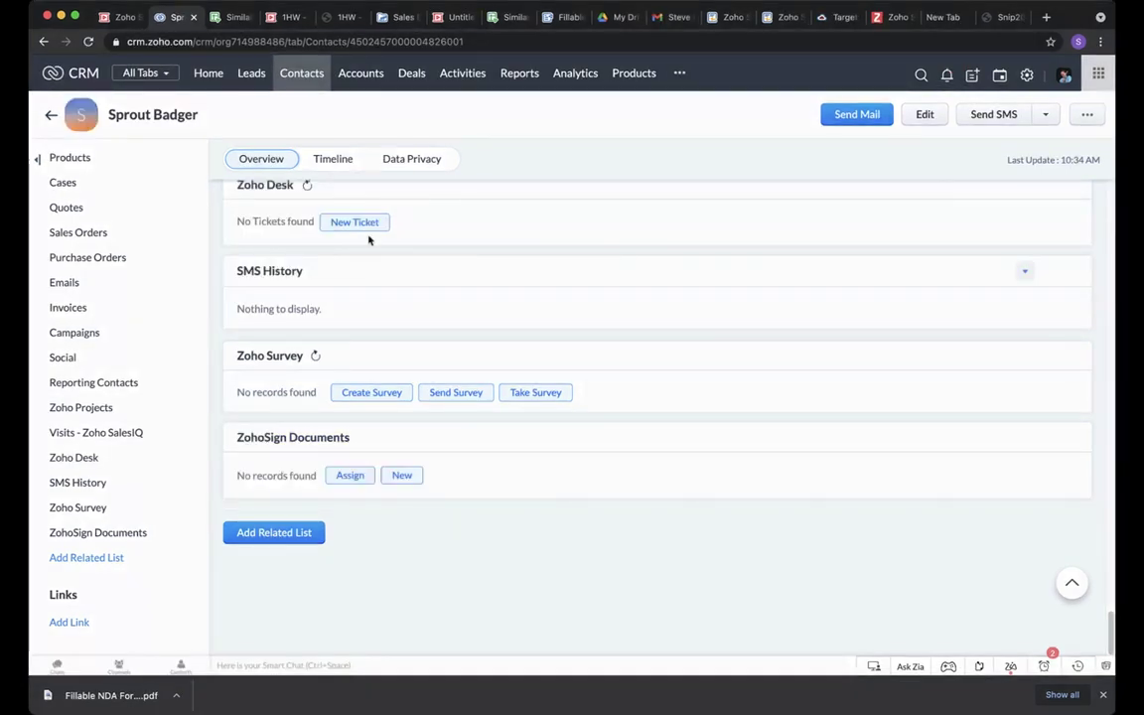
click(333, 17)
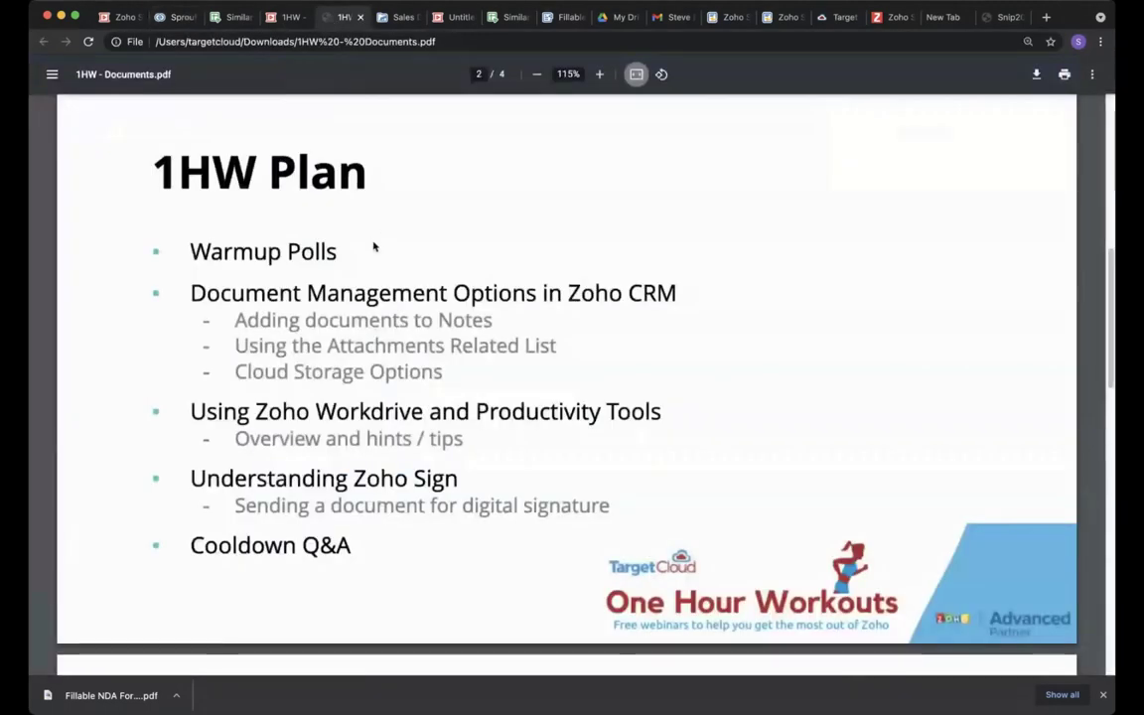